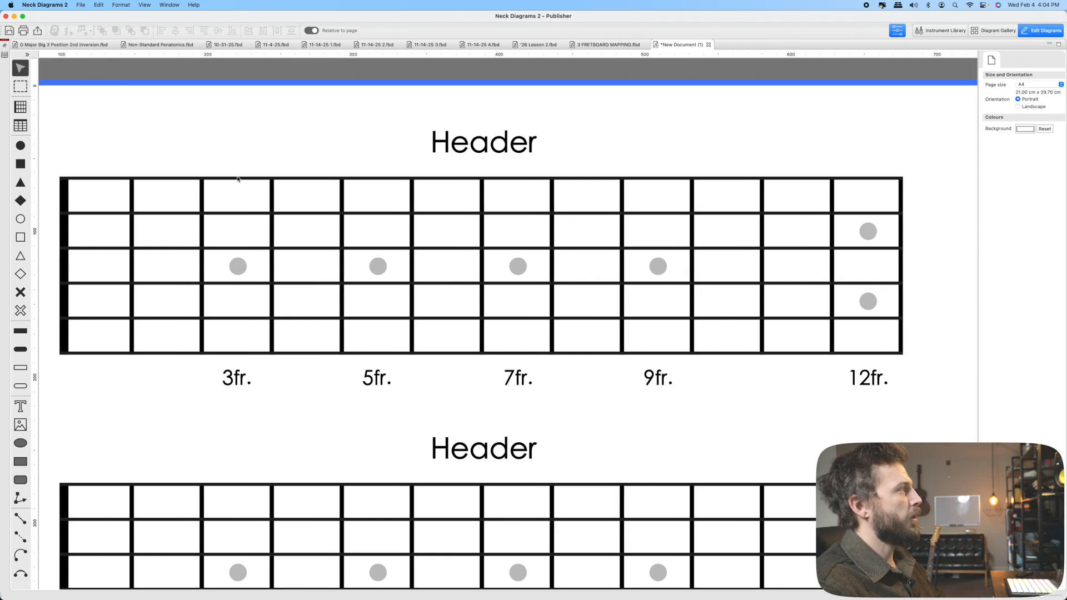
# - Set the note marker labels of the upper fretboard diagram to Notes
pyautogui.press('o')
pyautogui.press('Escape')
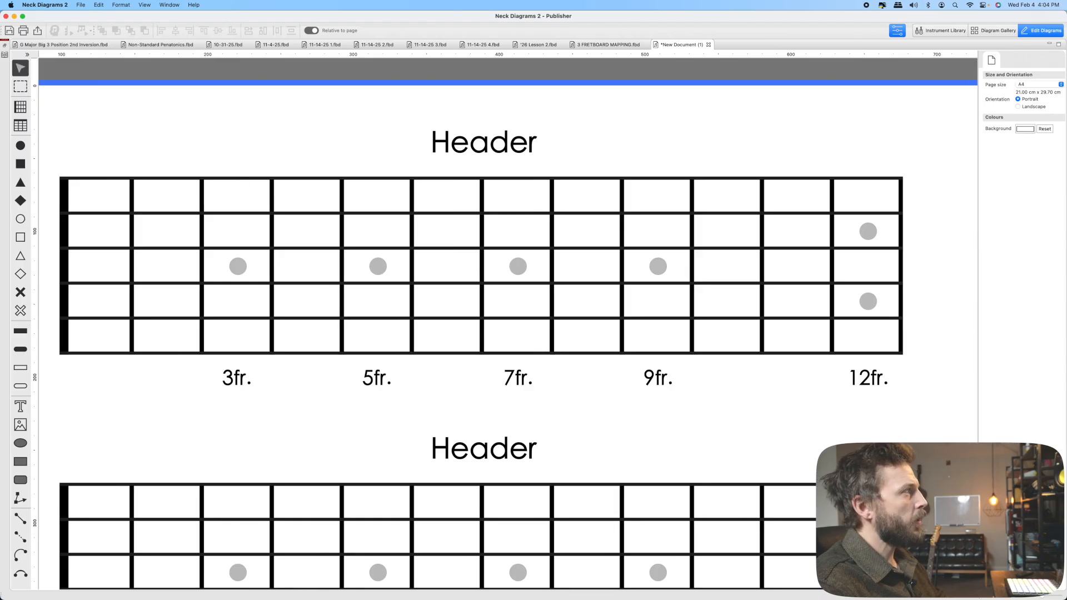
pyautogui.click(444, 229)
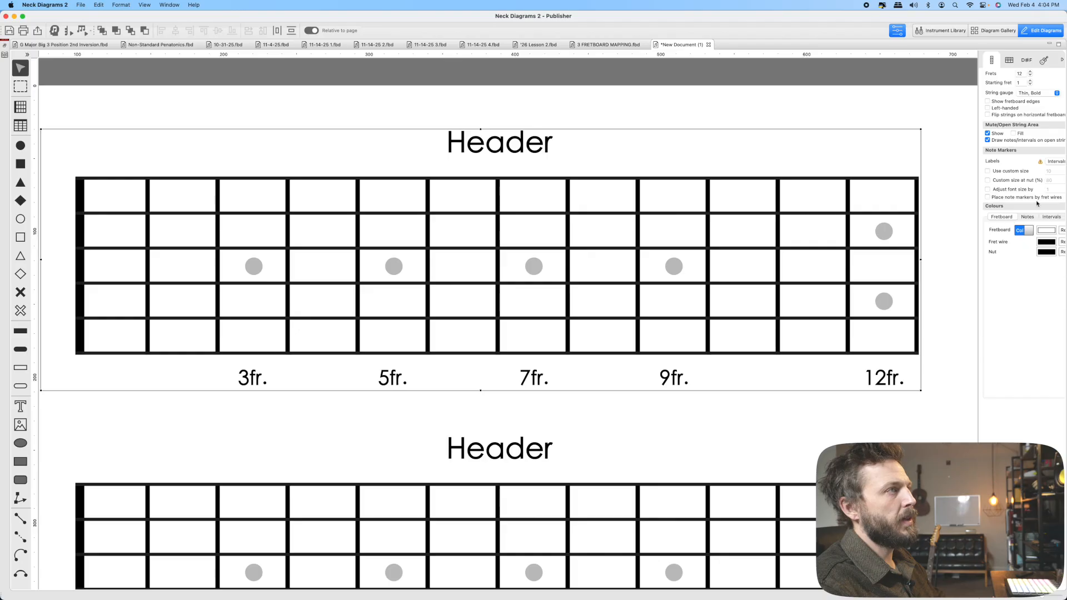
pyautogui.click(1055, 161)
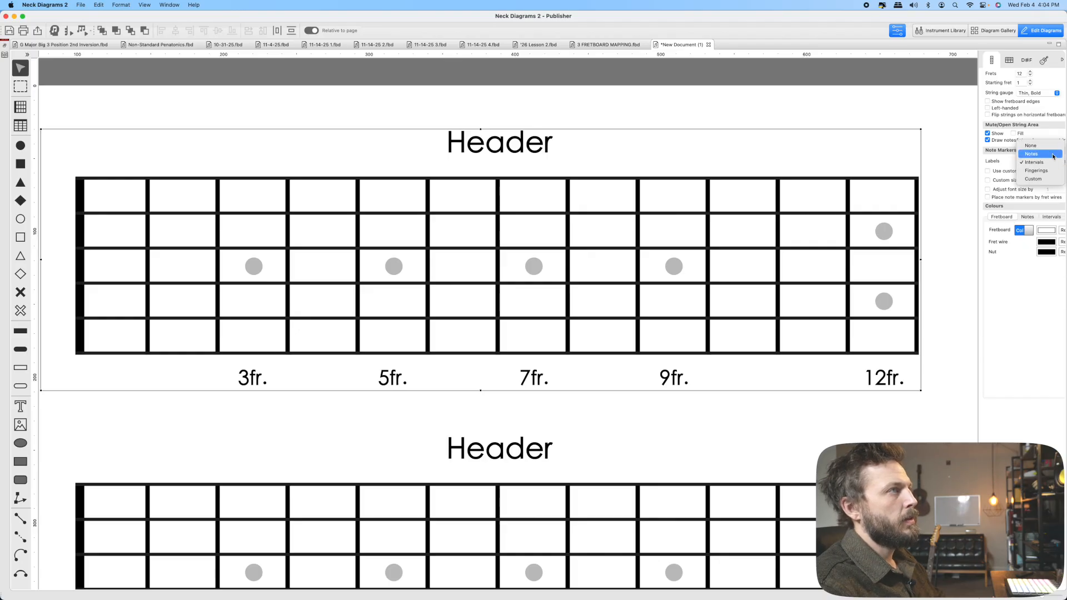
pyautogui.click(1039, 164)
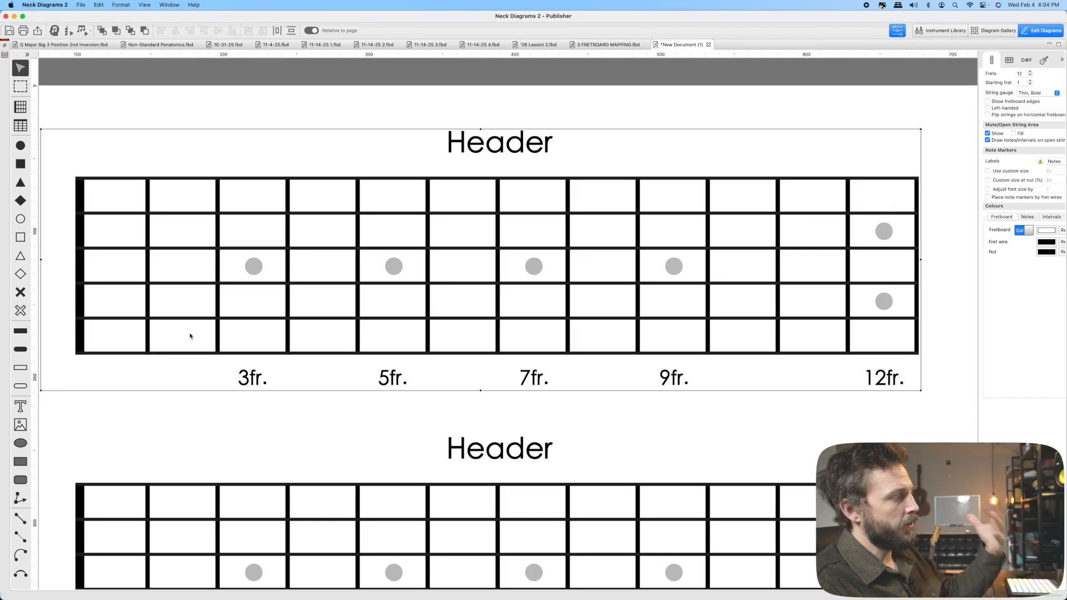
# - Place hollow circle markers on all six open strings of the upper fretboard, E, A, D, G, B and E
pyautogui.click(21, 219)
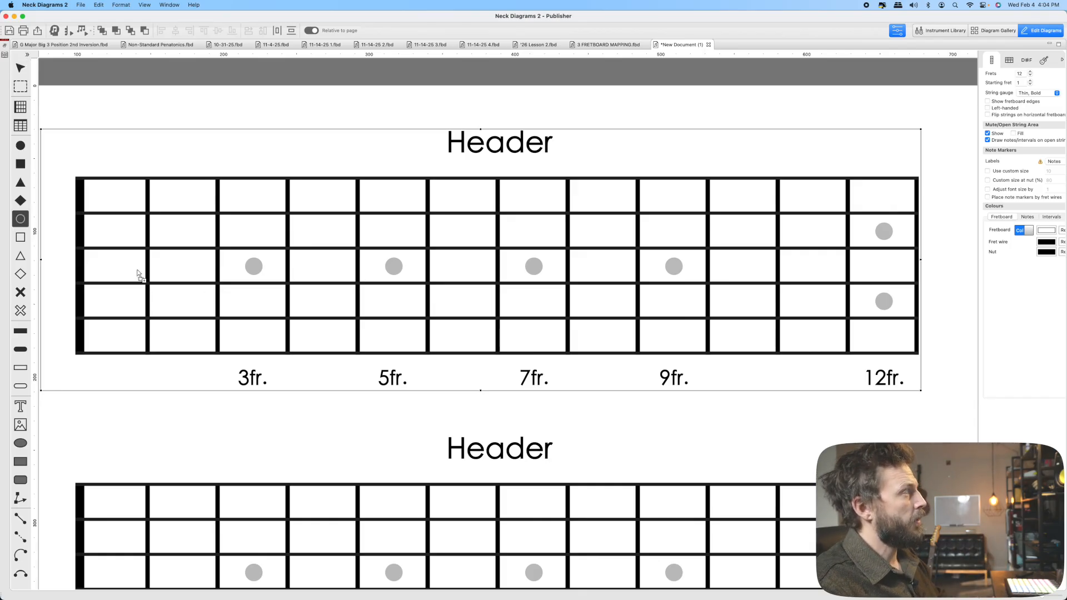
pyautogui.click(74, 349)
pyautogui.click(67, 284)
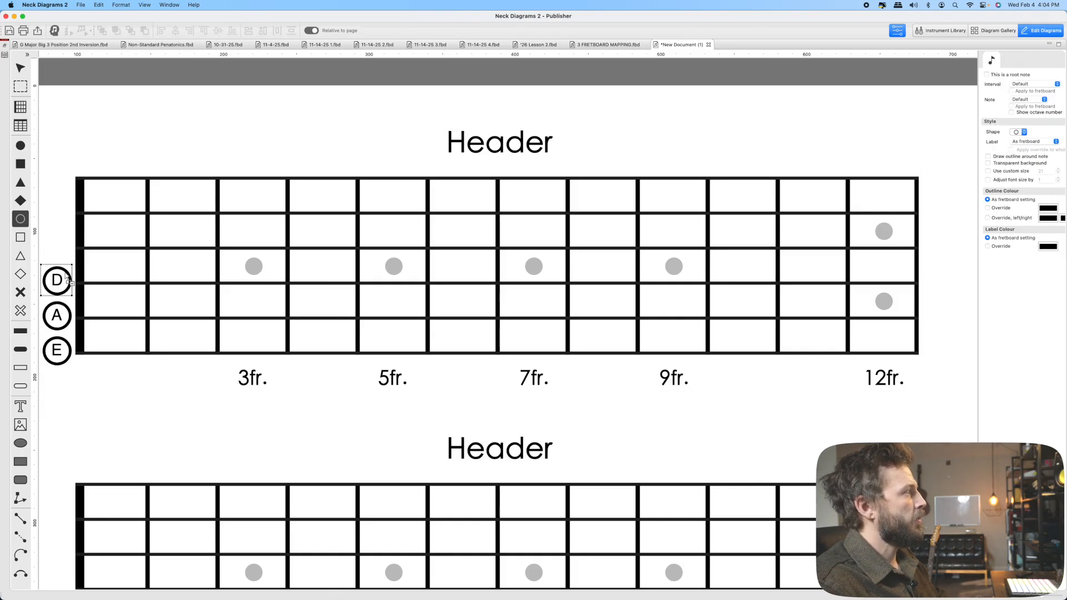
pyautogui.click(66, 260)
pyautogui.click(71, 207)
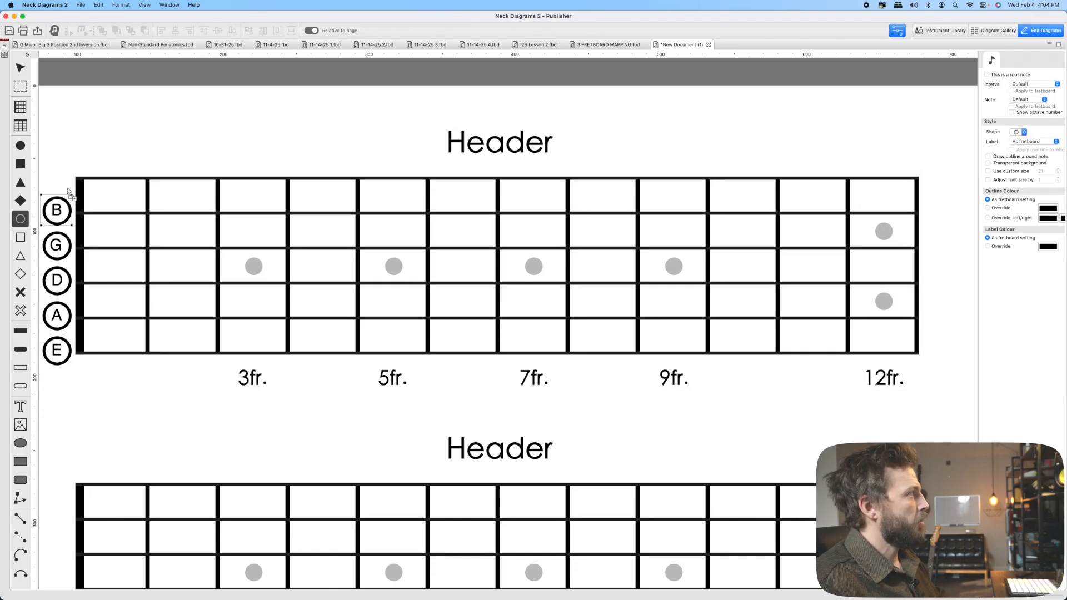
pyautogui.click(68, 189)
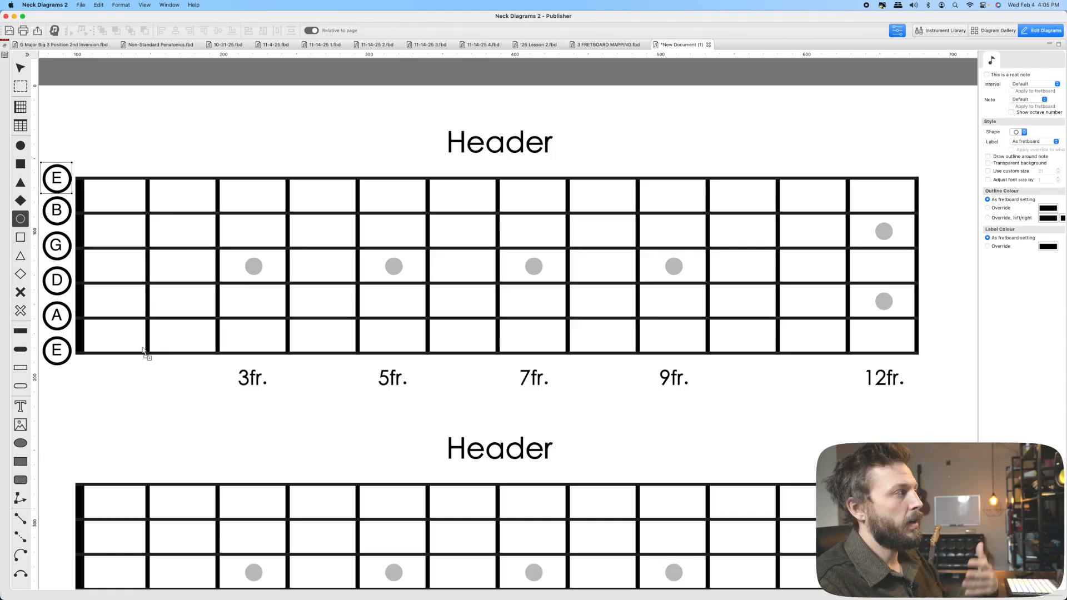
# - Add hollow circle markers on the low E string at frets 1 to 5, from F to A
pyautogui.click(112, 351)
pyautogui.click(181, 352)
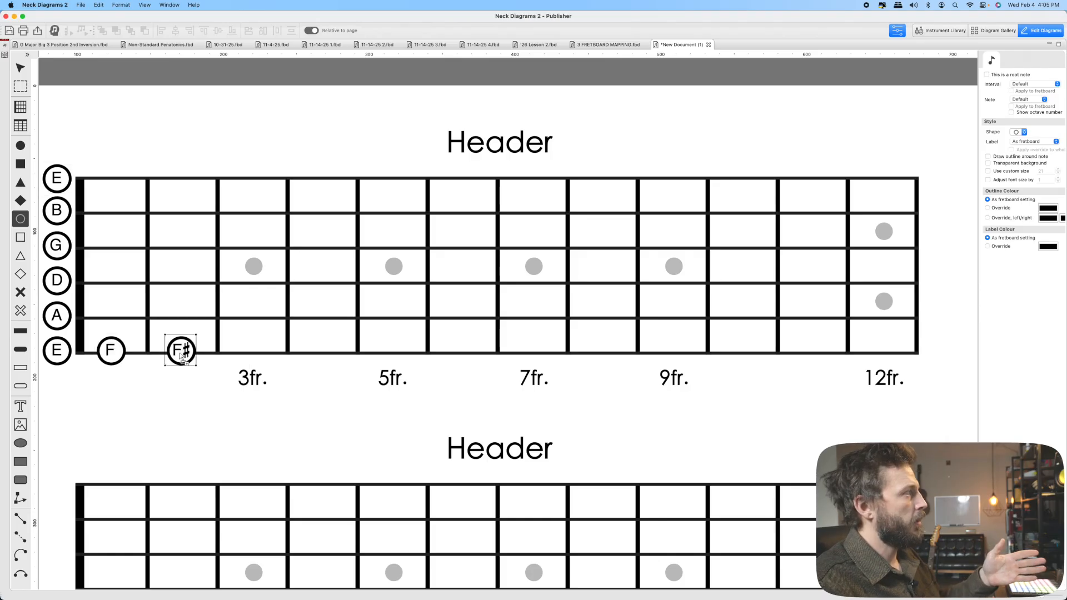
pyautogui.click(250, 351)
pyautogui.click(321, 351)
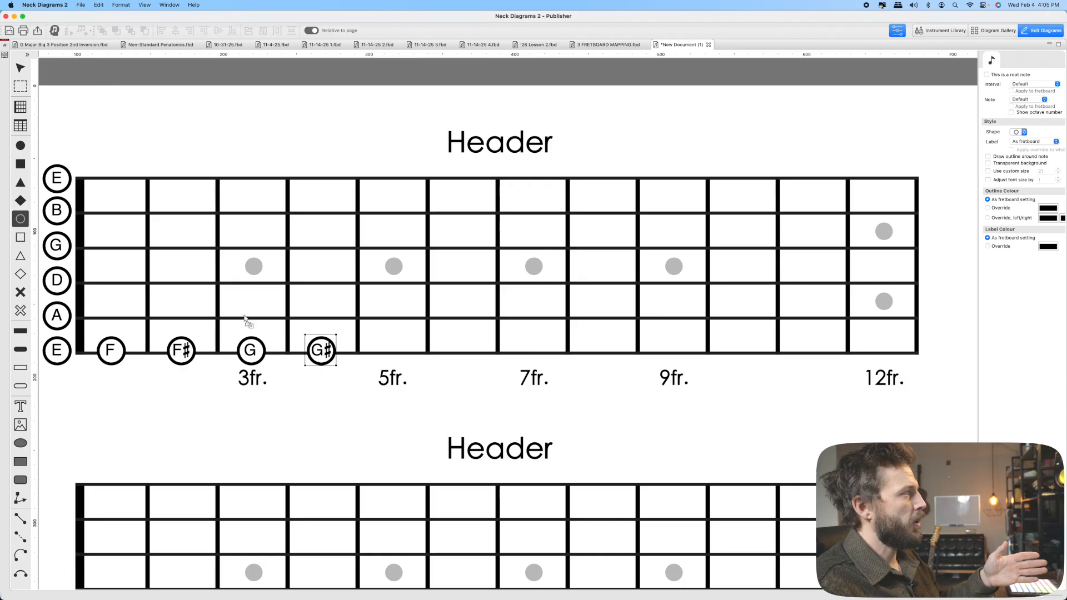
pyautogui.click(392, 350)
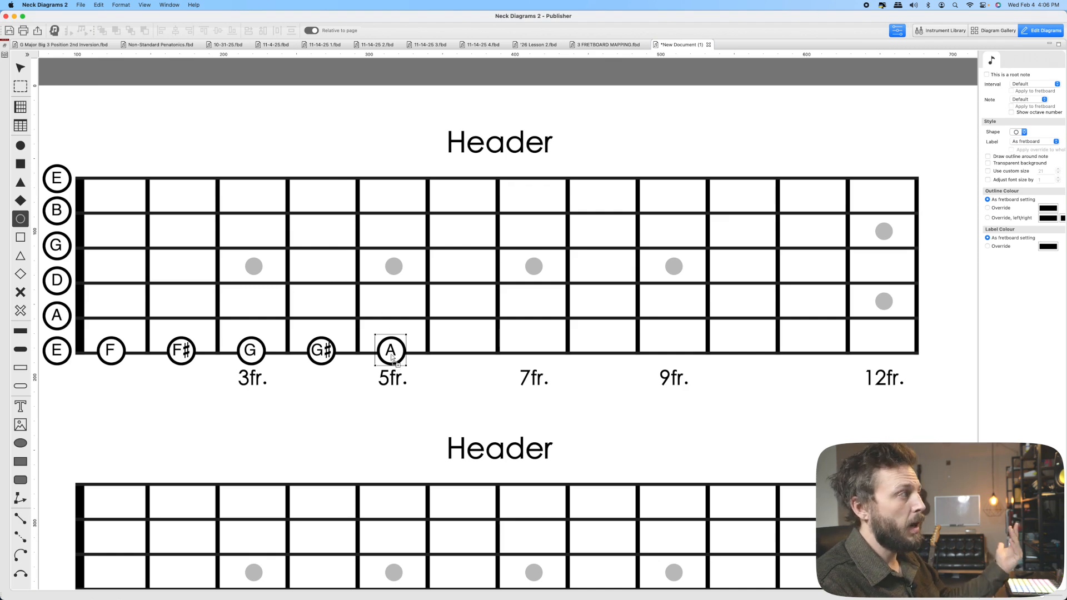
# - Try marking matching notes from B♭ upward, on the A string from fret 1 and the low E string from fret 6
pyautogui.click(129, 321)
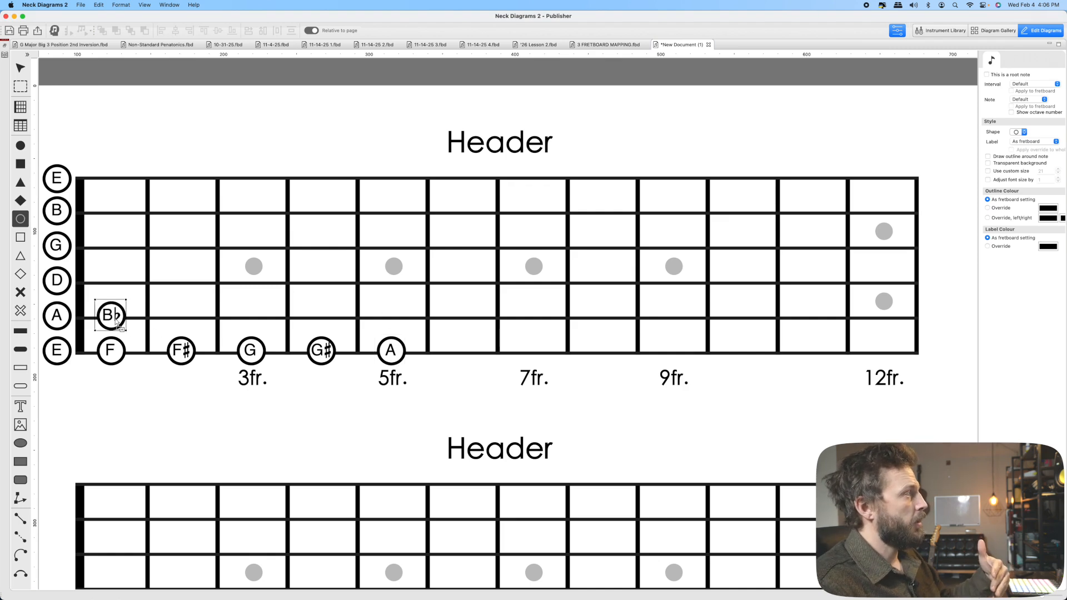
pyautogui.click(465, 353)
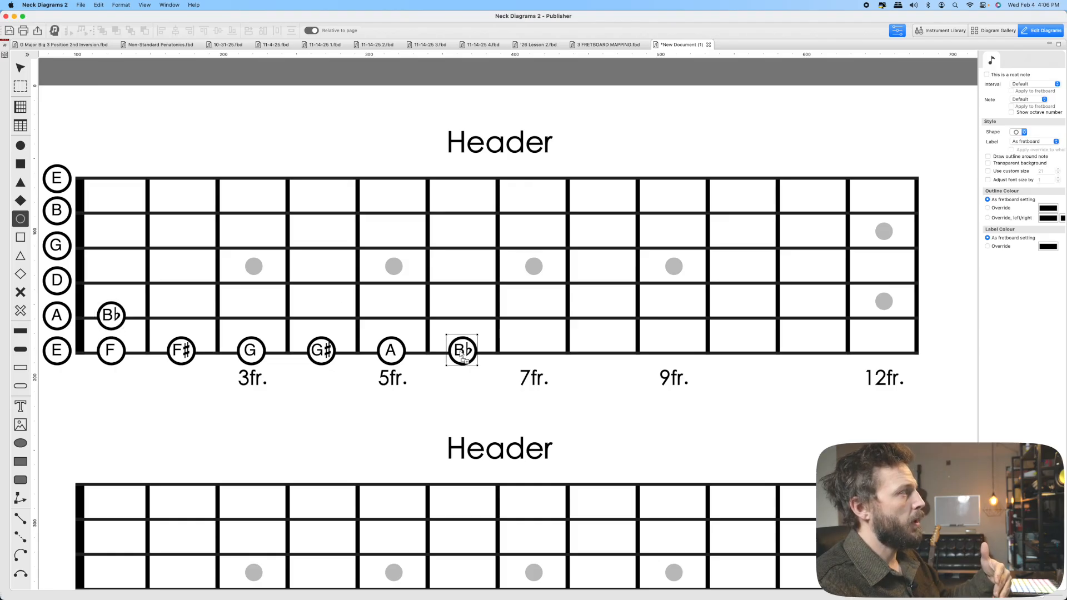
pyautogui.click(196, 319)
pyautogui.click(527, 352)
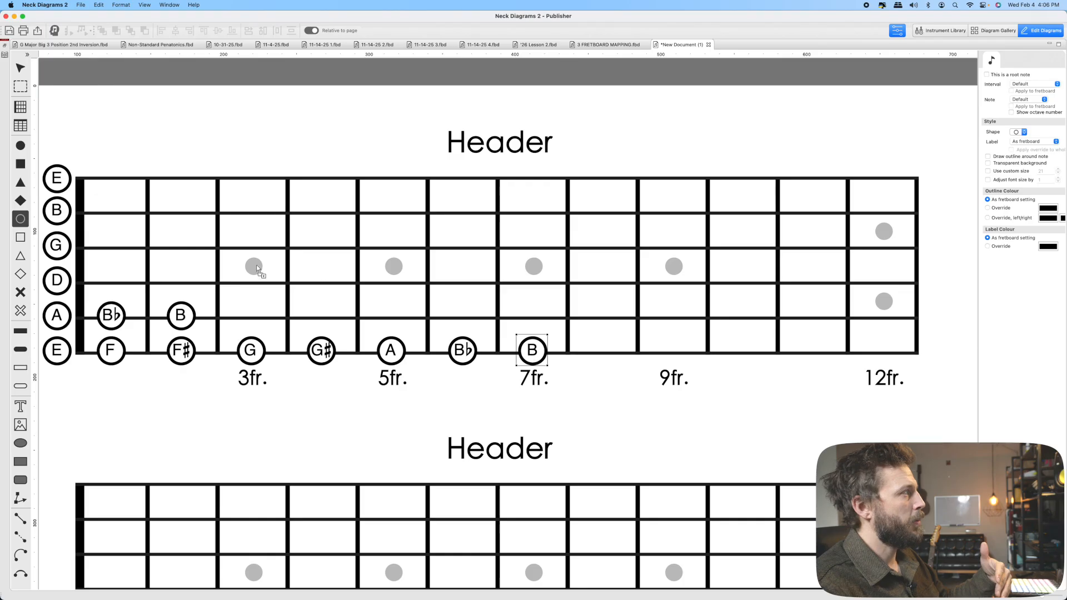
pyautogui.click(262, 322)
pyautogui.click(606, 362)
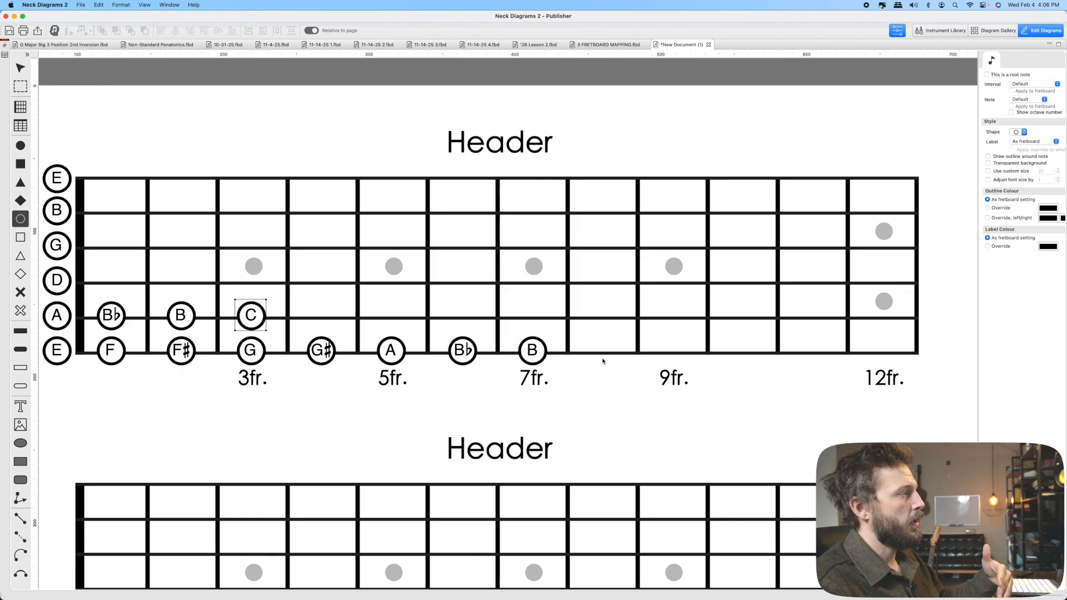
pyautogui.click(681, 358)
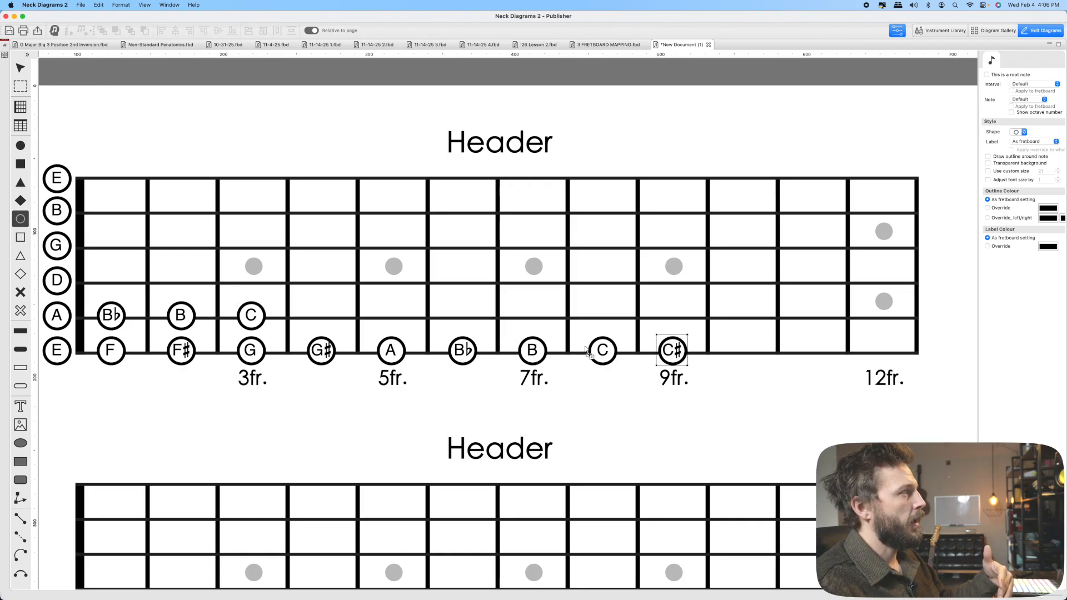
pyautogui.click(322, 308)
# - Undo the markers on the fretted A string and those past fret 5 on the low E string
pyautogui.press('super+z')
pyautogui.press('super+z')
pyautogui.press('super+z')
pyautogui.press('super+z')
pyautogui.press('super+z')
pyautogui.press('super+z')
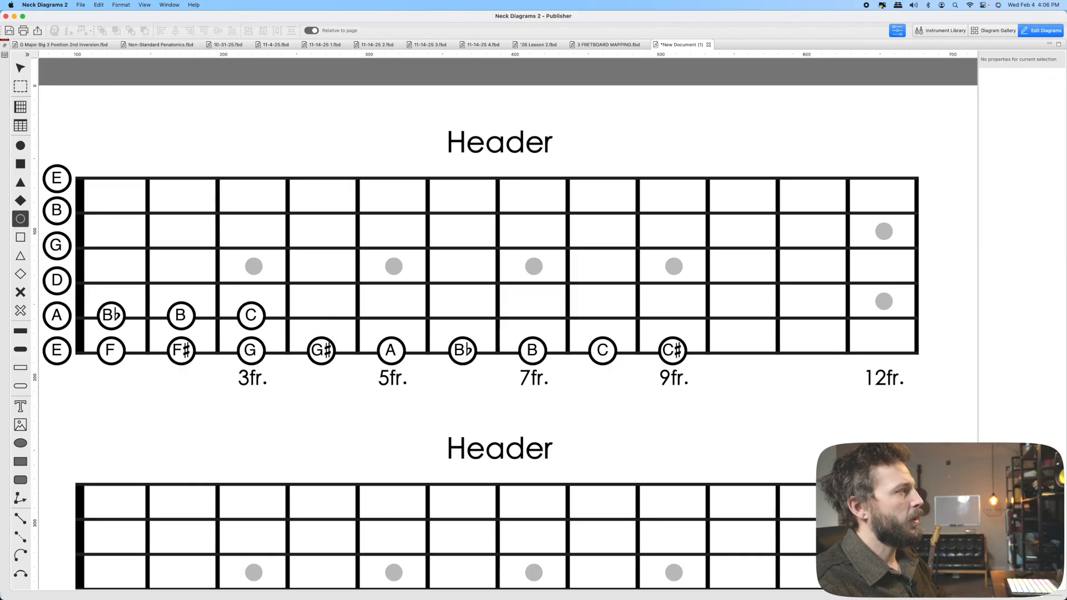
pyautogui.press('super+z')
pyautogui.press('super+z')
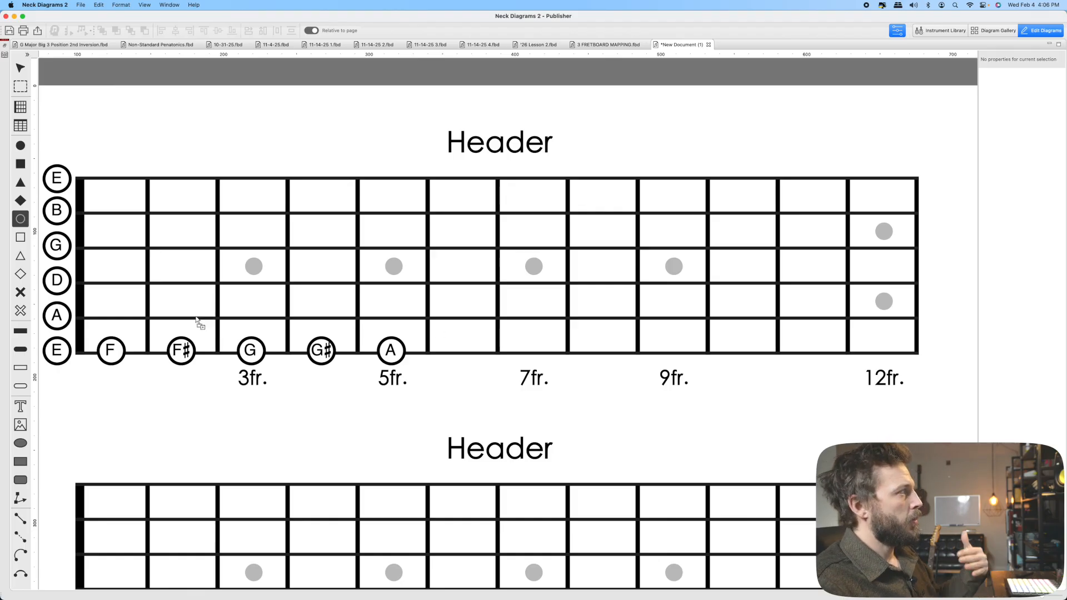
# - Add hollow circle markers on the A string at frets 1 to 5, from B♭ to D
pyautogui.click(115, 321)
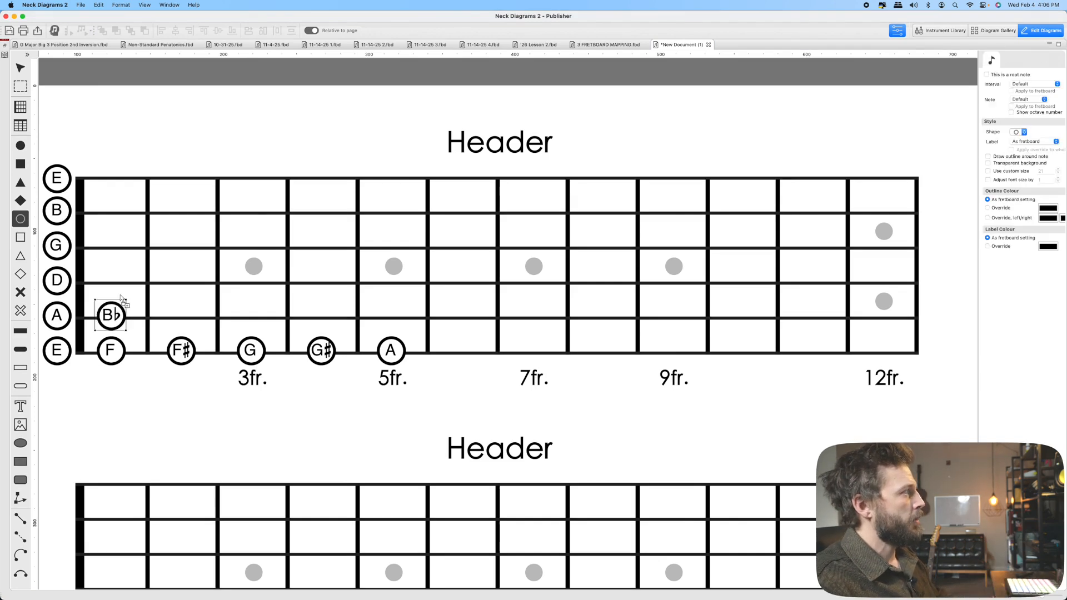
pyautogui.click(185, 319)
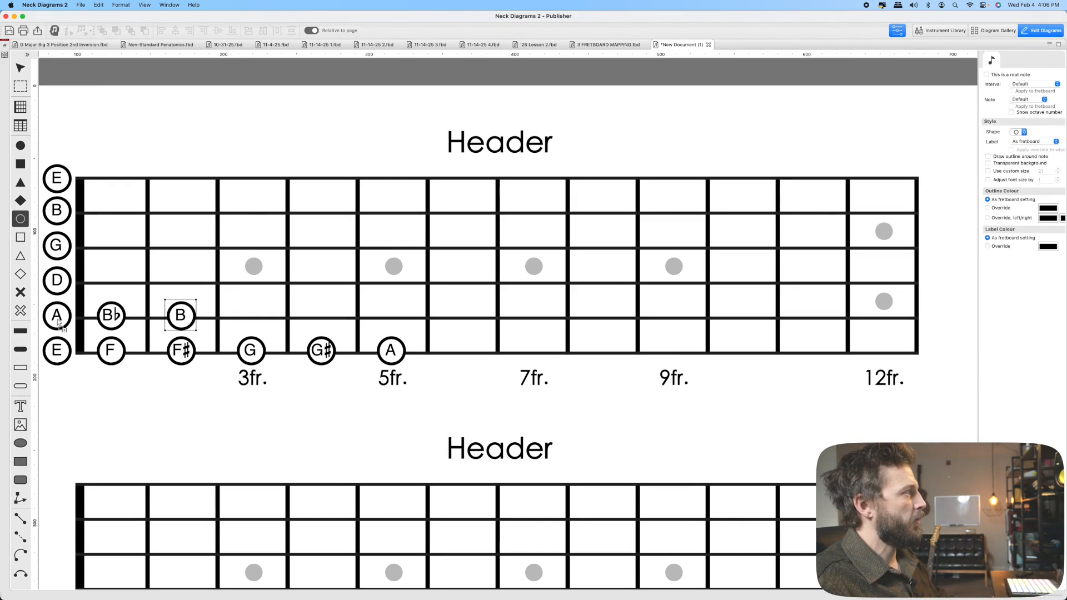
pyautogui.click(253, 316)
pyautogui.click(317, 321)
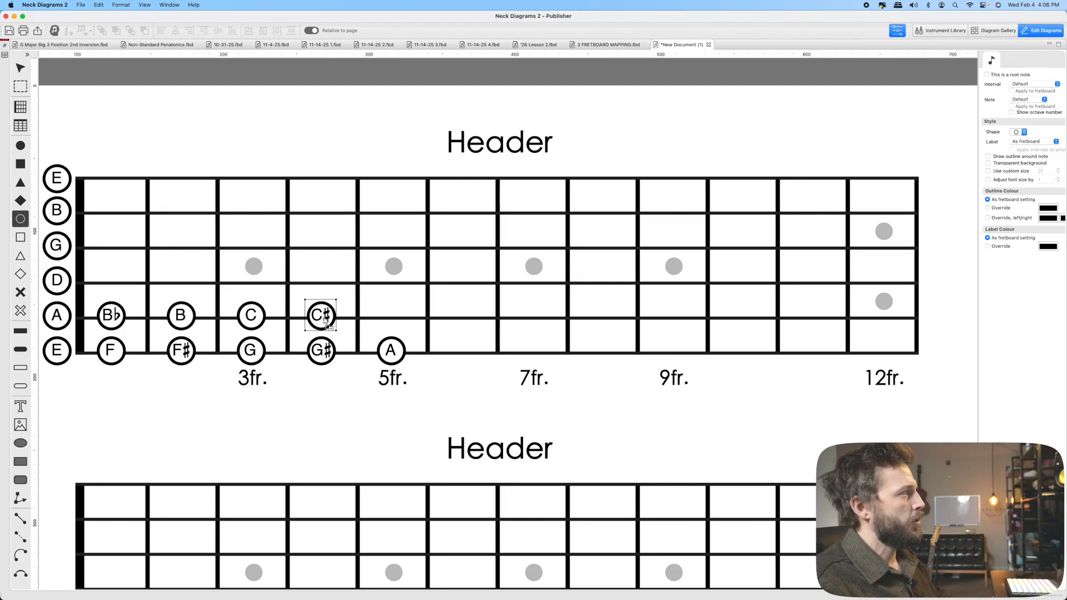
pyautogui.click(391, 319)
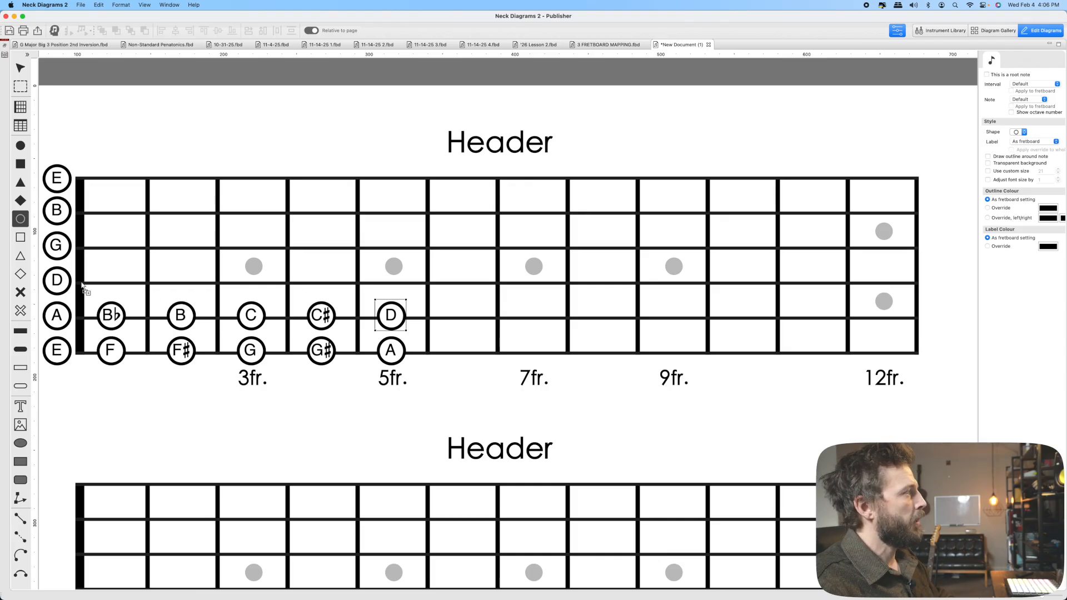
# - Add hollow circle markers on the D string at frets 1 to 5, from D♯ to G
pyautogui.click(120, 283)
pyautogui.scroll(-2, 192, 227)
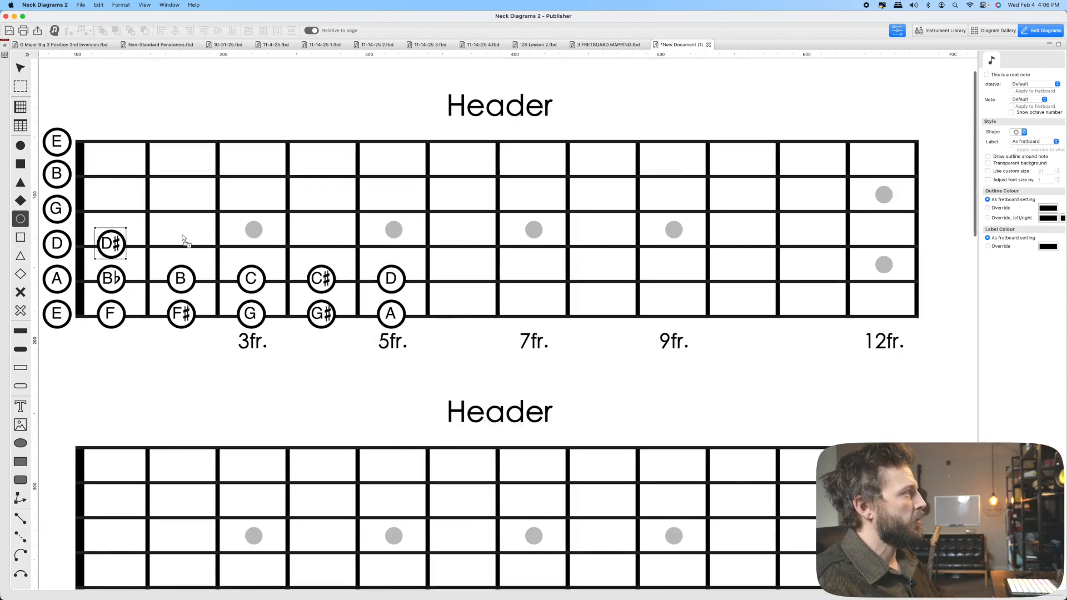
pyautogui.scroll(2, 183, 237)
pyautogui.click(181, 283)
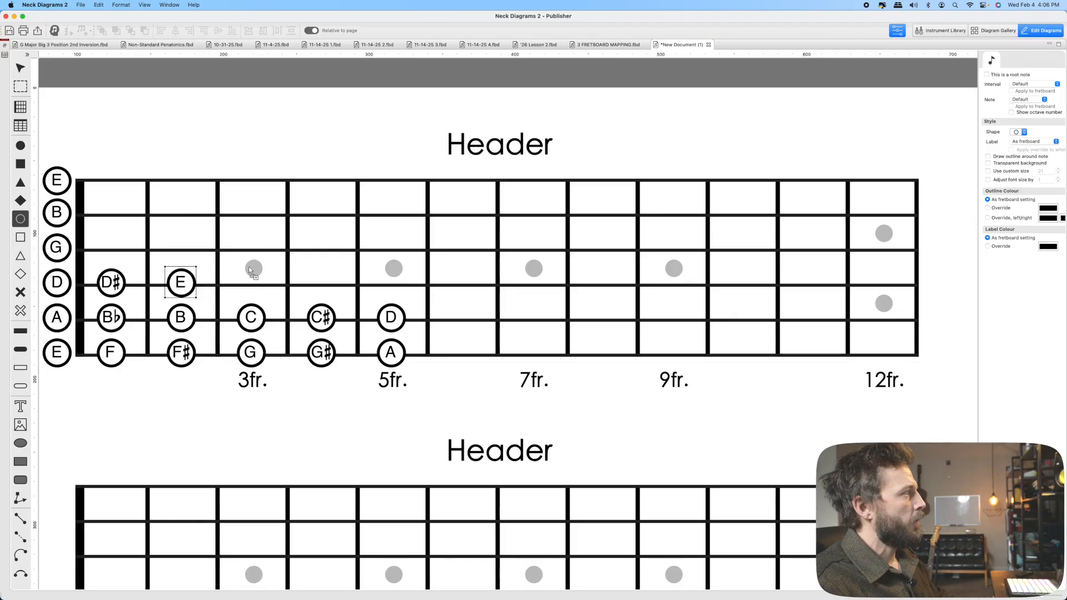
pyautogui.click(251, 282)
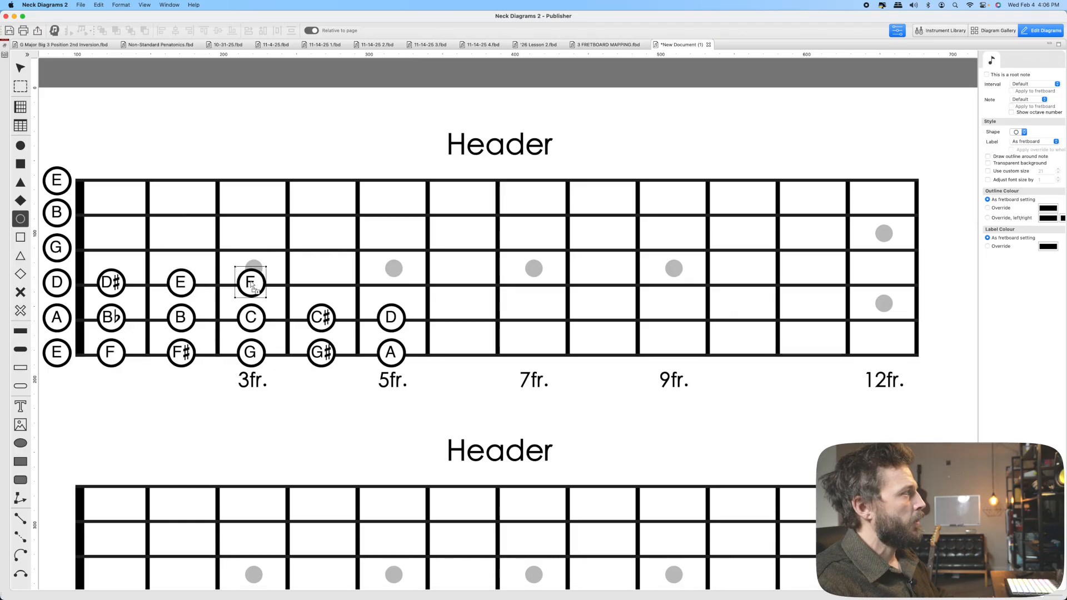
pyautogui.click(324, 284)
pyautogui.click(389, 284)
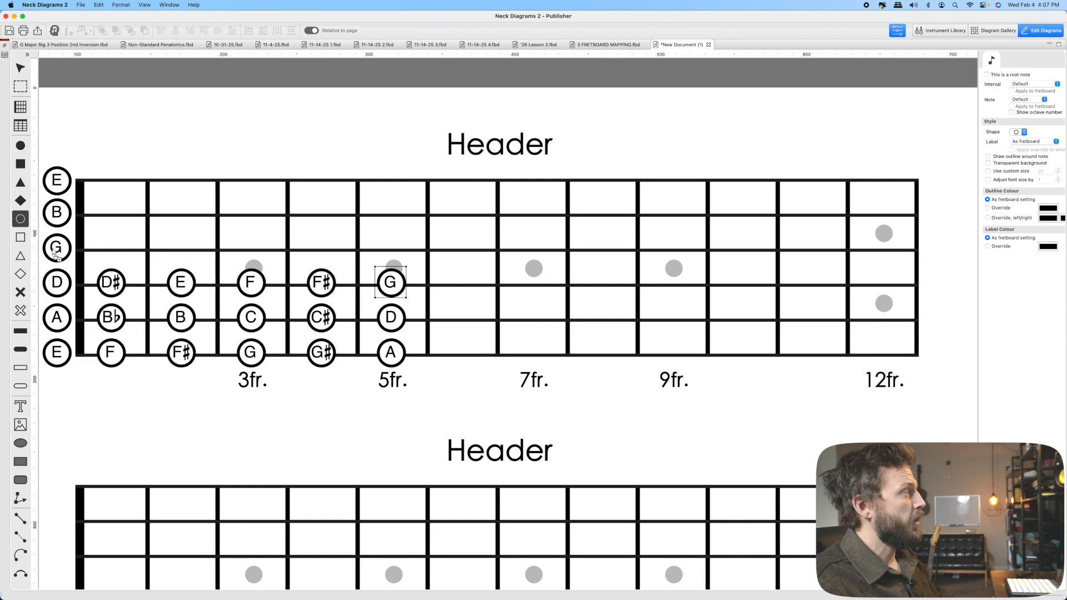
# - Add hollow circle markers on the G string at frets 1 to 4, from G♯ to B
pyautogui.click(114, 248)
pyautogui.click(182, 245)
pyautogui.click(270, 249)
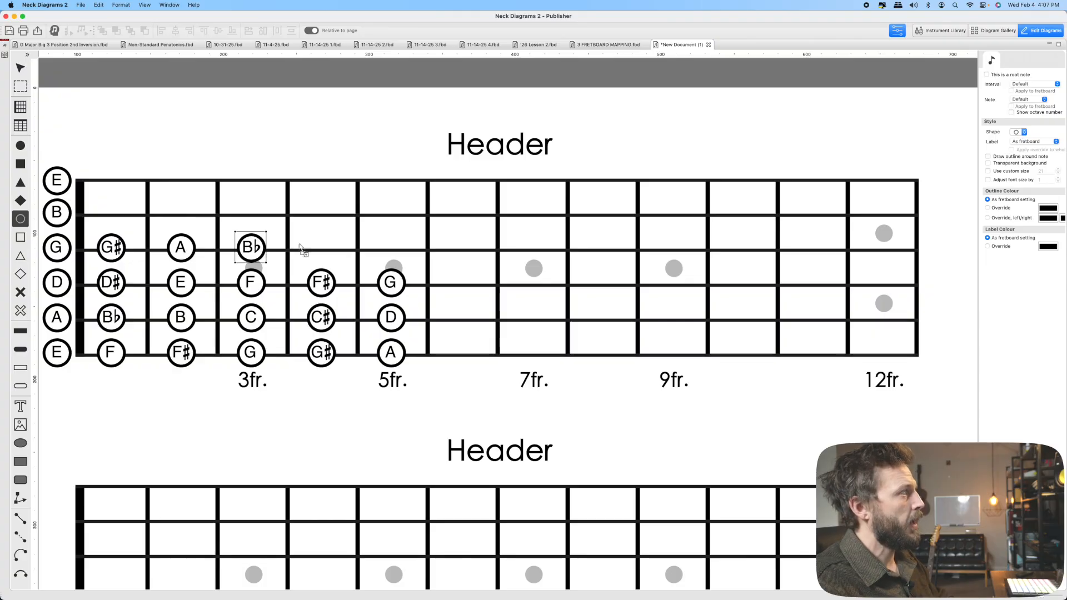
pyautogui.click(322, 250)
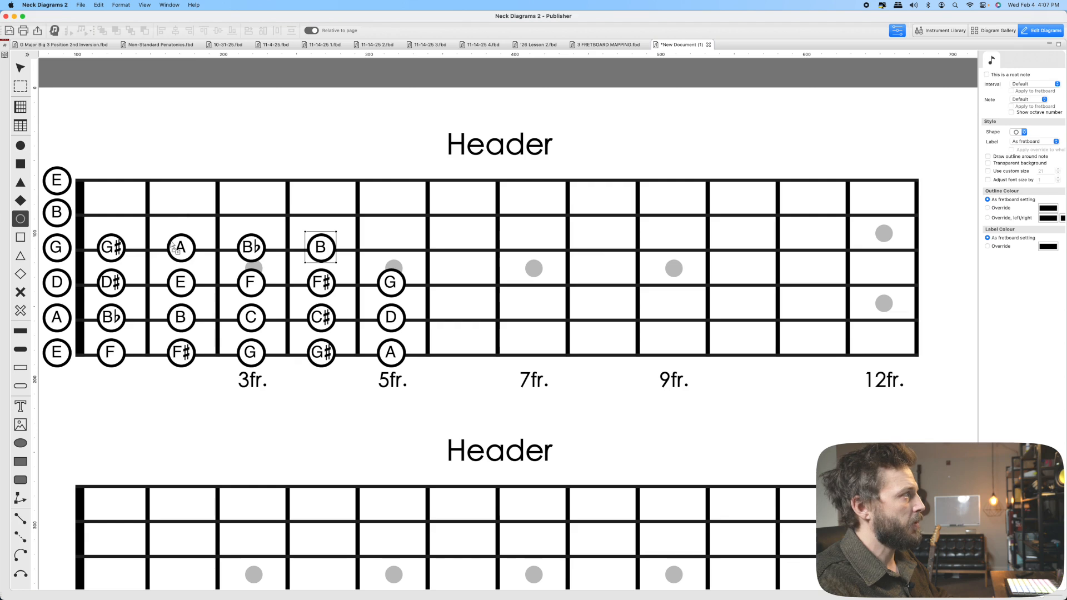
# - Add hollow circle markers on the B string at frets 1 to 5, from C to E
pyautogui.click(125, 218)
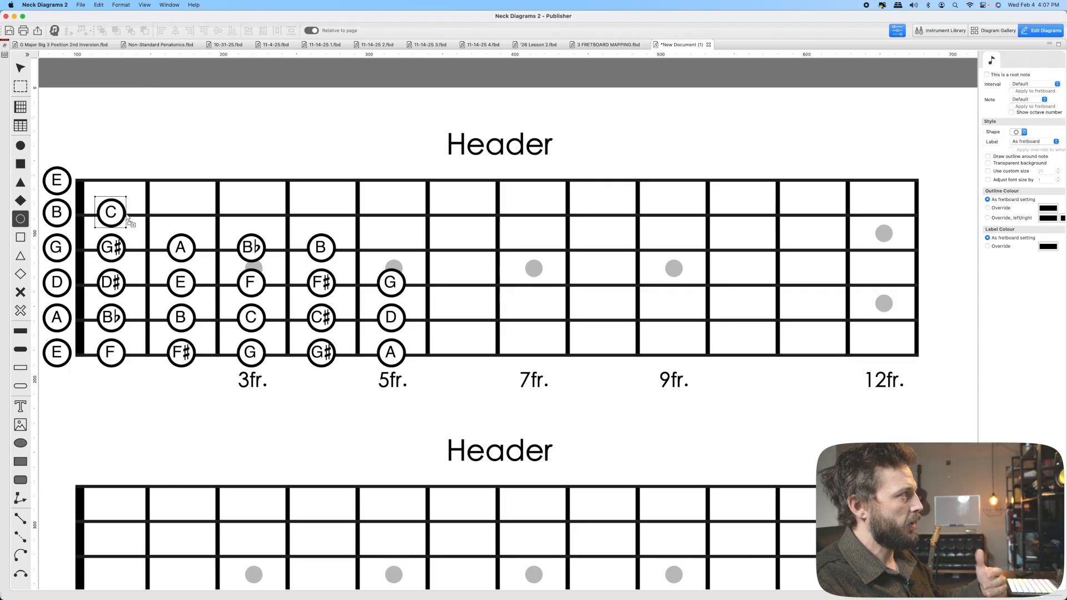
pyautogui.click(182, 216)
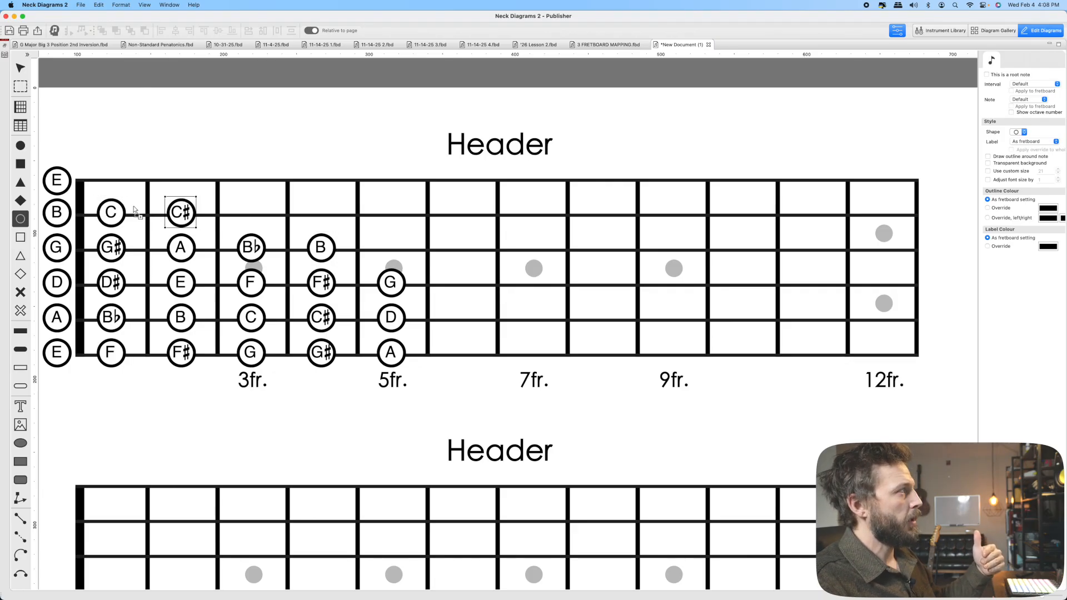
pyautogui.click(251, 214)
pyautogui.click(321, 214)
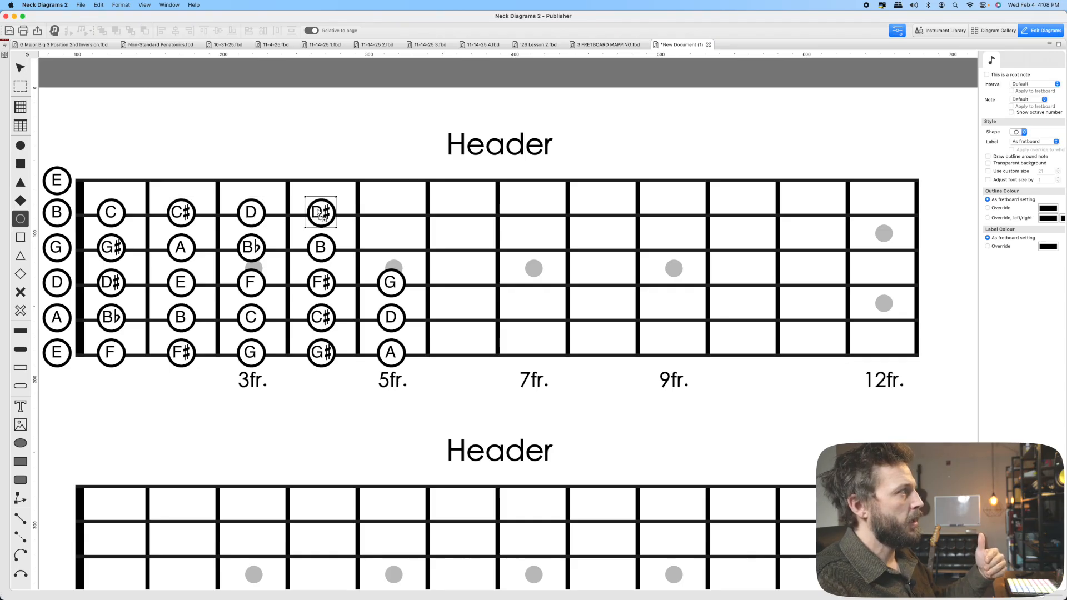
pyautogui.click(461, 213)
pyautogui.click(462, 213)
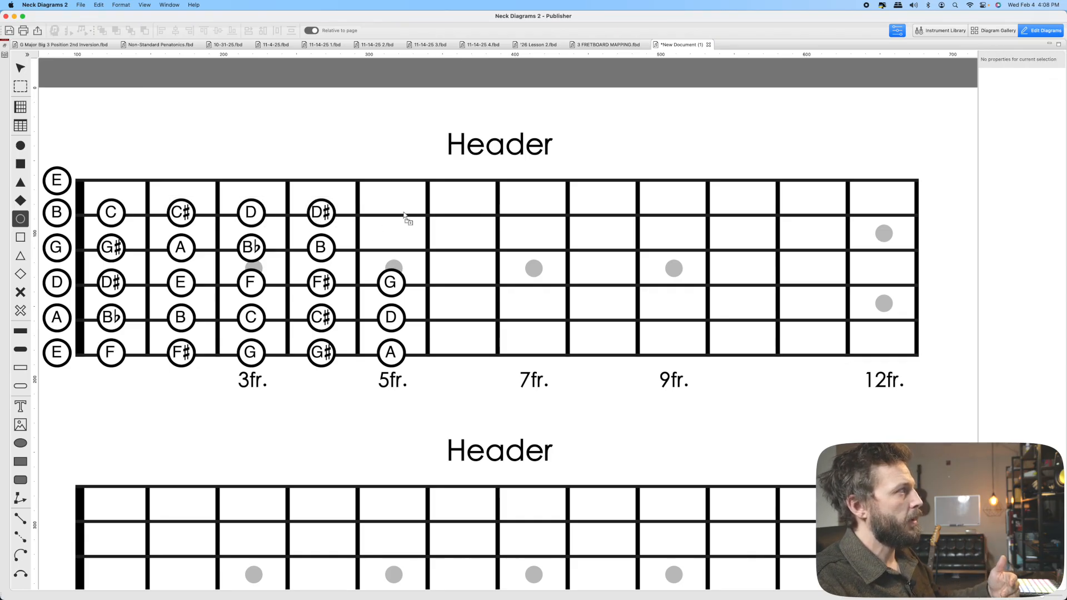
pyautogui.click(390, 213)
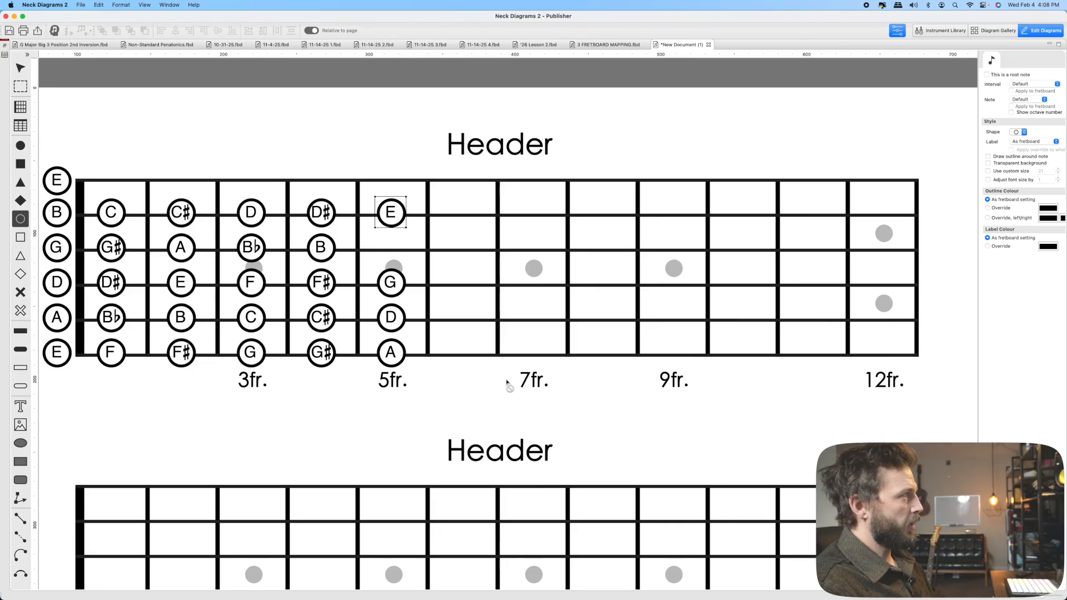
pyautogui.scroll(3, 507, 383)
pyautogui.hscroll(-5, 424, 339)
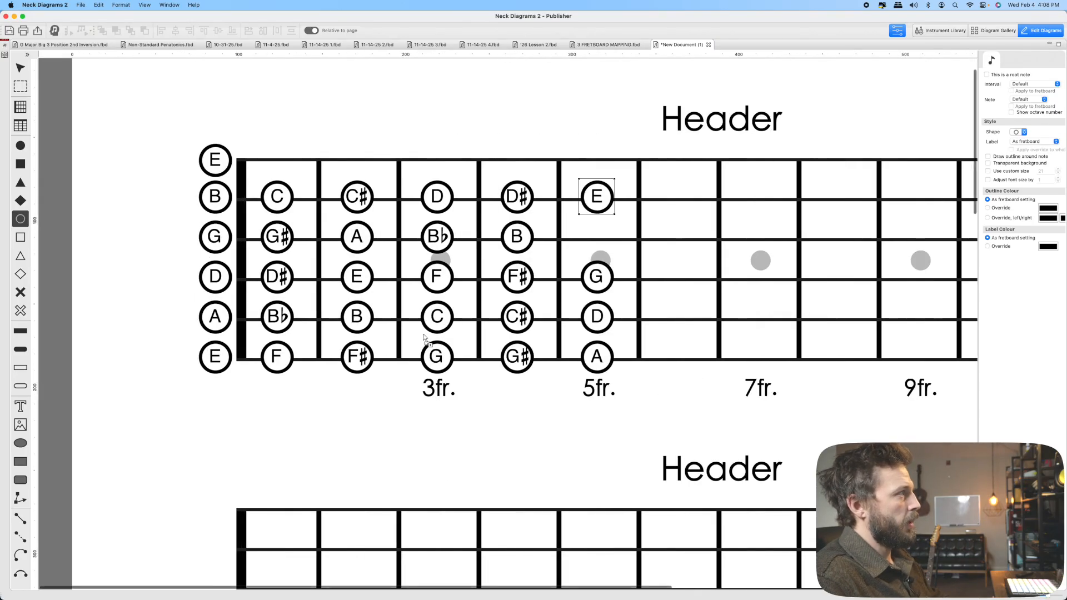
pyautogui.scroll(2, 425, 336)
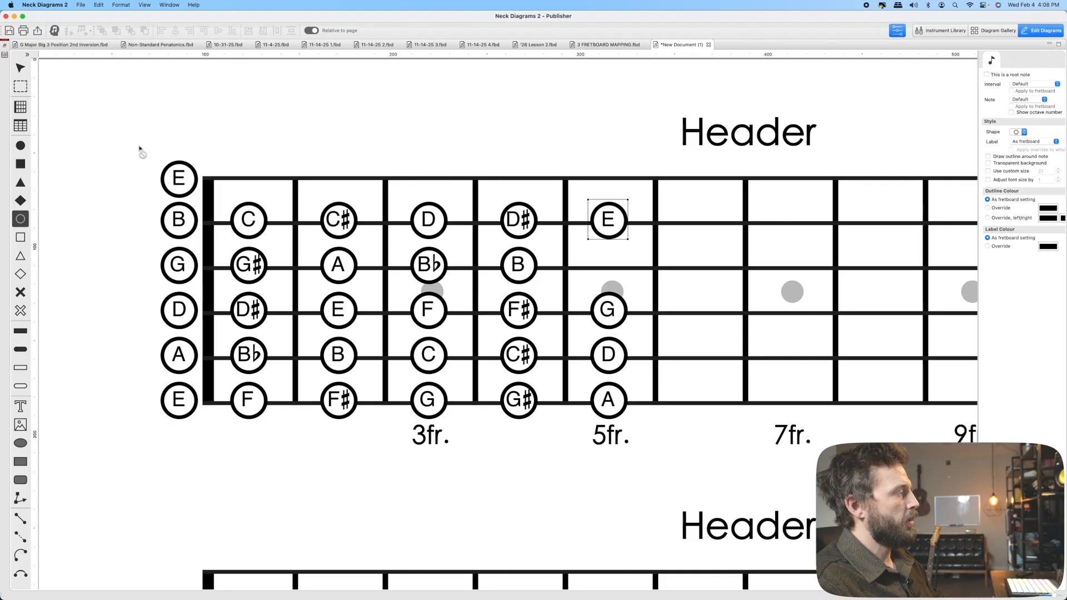
# - Add hollow circle markers on the high E string at frets 1 to 5, from F to A
pyautogui.press('Escape')
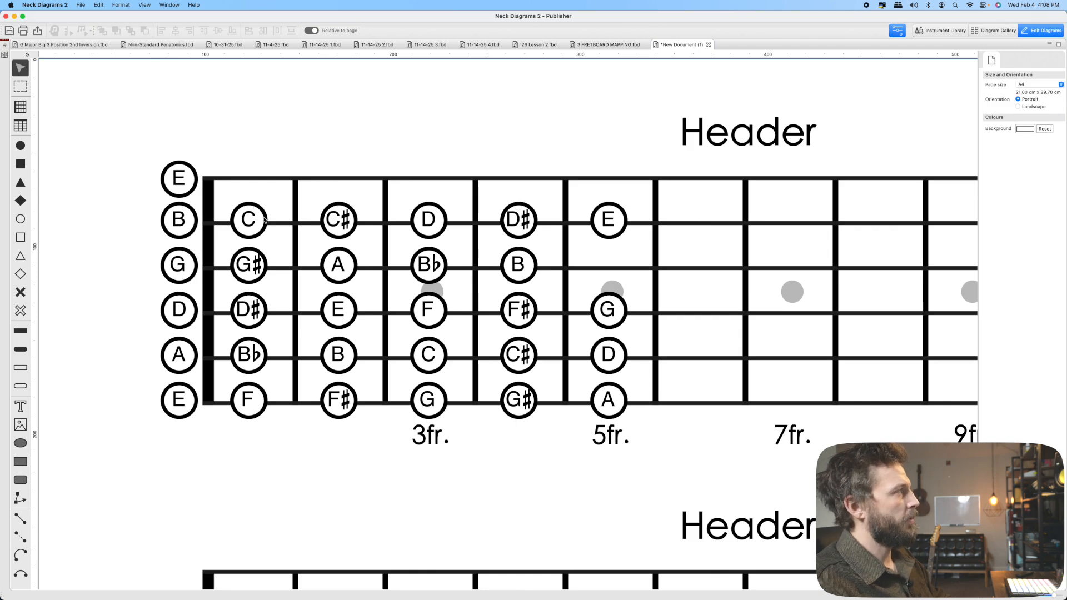
pyautogui.press('o')
pyautogui.click(248, 178)
pyautogui.click(339, 179)
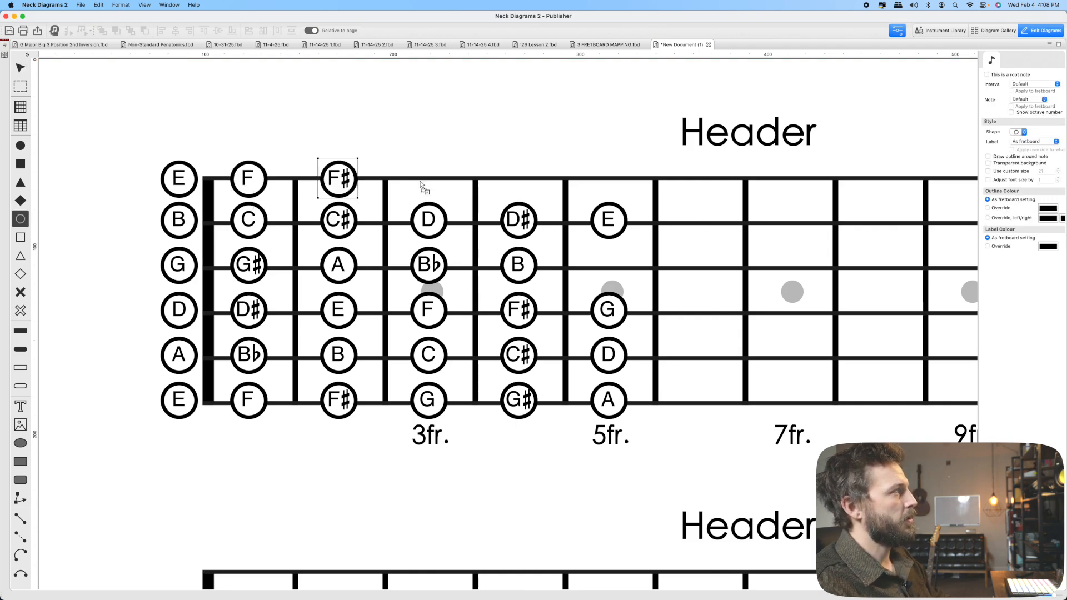
pyautogui.click(428, 179)
pyautogui.click(518, 178)
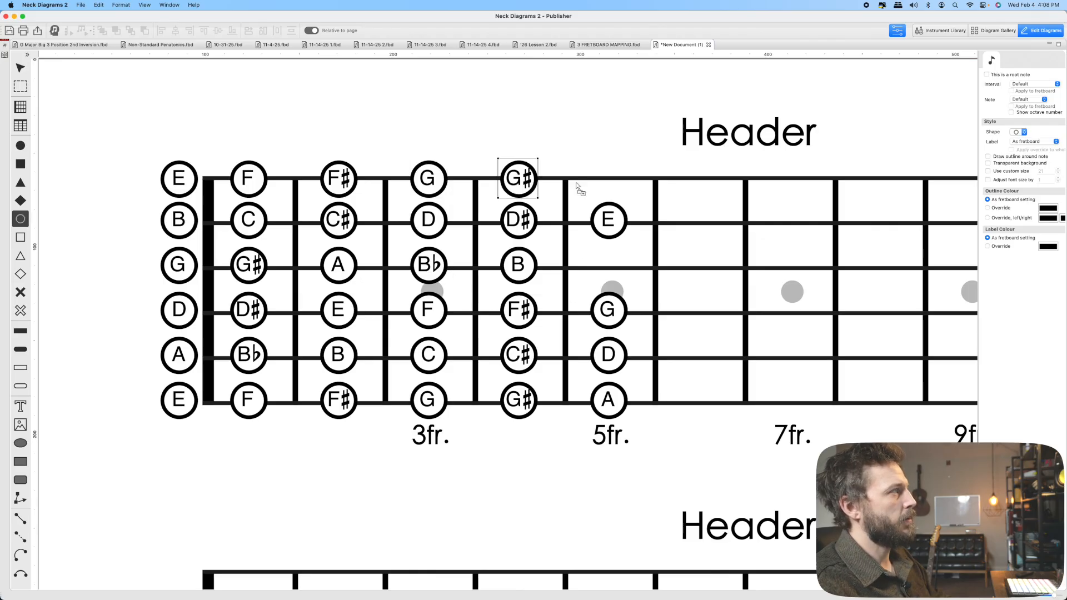
pyautogui.click(608, 184)
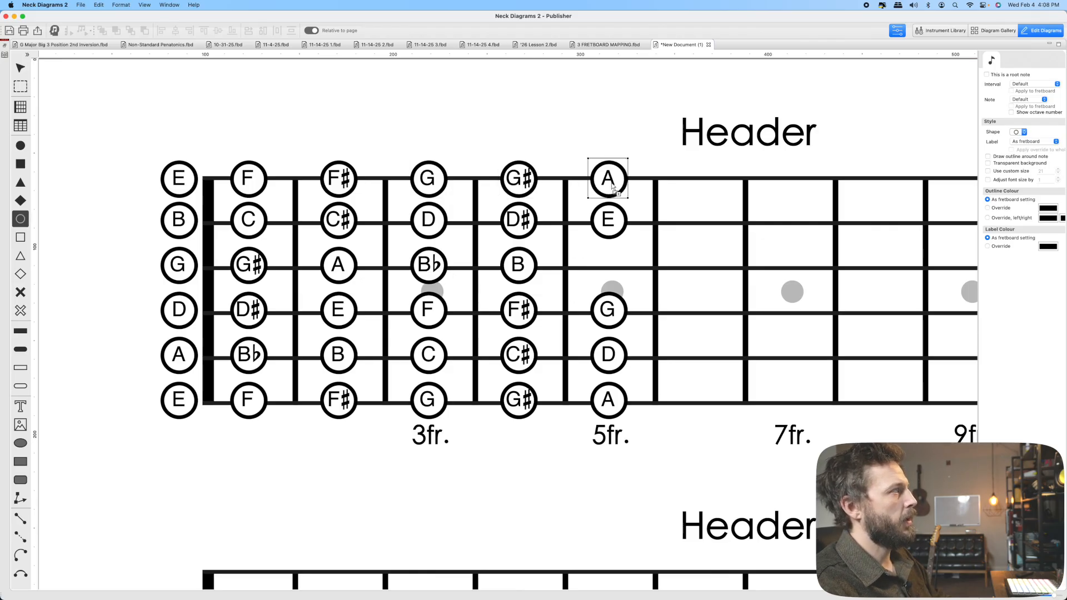
# - Undo the five markers on the high E string
pyautogui.press('super+z')
pyautogui.press('super+z')
pyautogui.press('super+z')
pyautogui.press('super+z')
pyautogui.press('super+z')
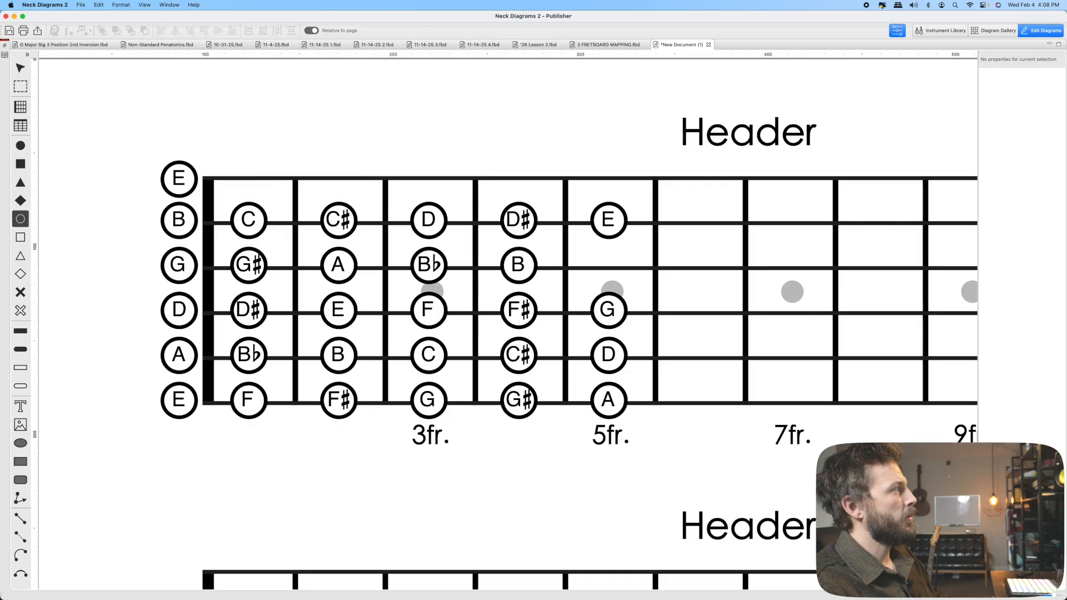
# - Replace the first fretboard diagram's header with the title "Intervals Of The Open Strings"
pyautogui.hscroll(5, 498, 281)
pyautogui.press('Escape')
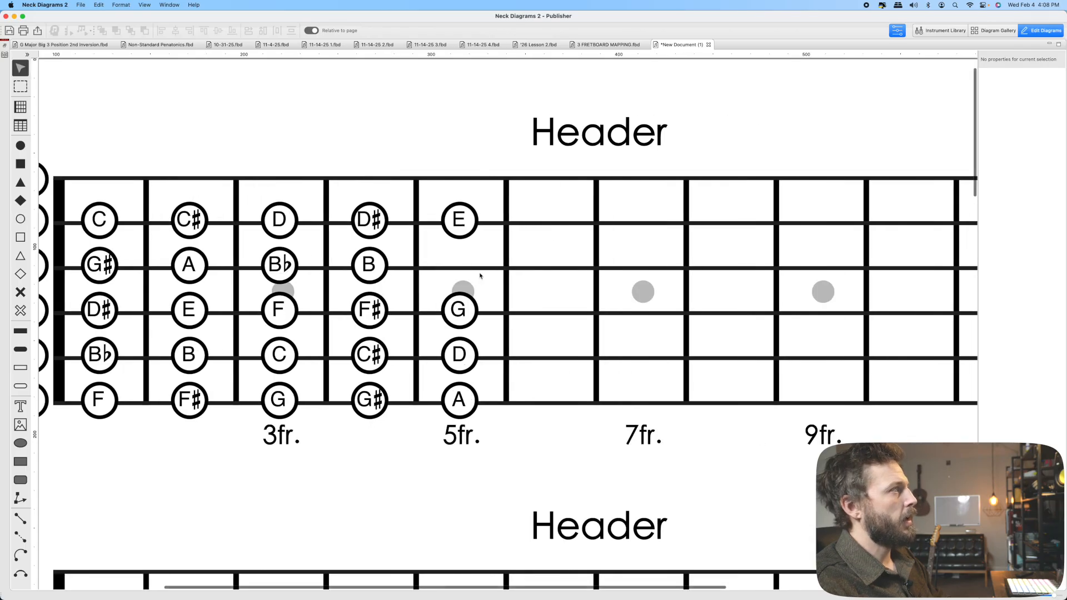
pyautogui.doubleClick(604, 138)
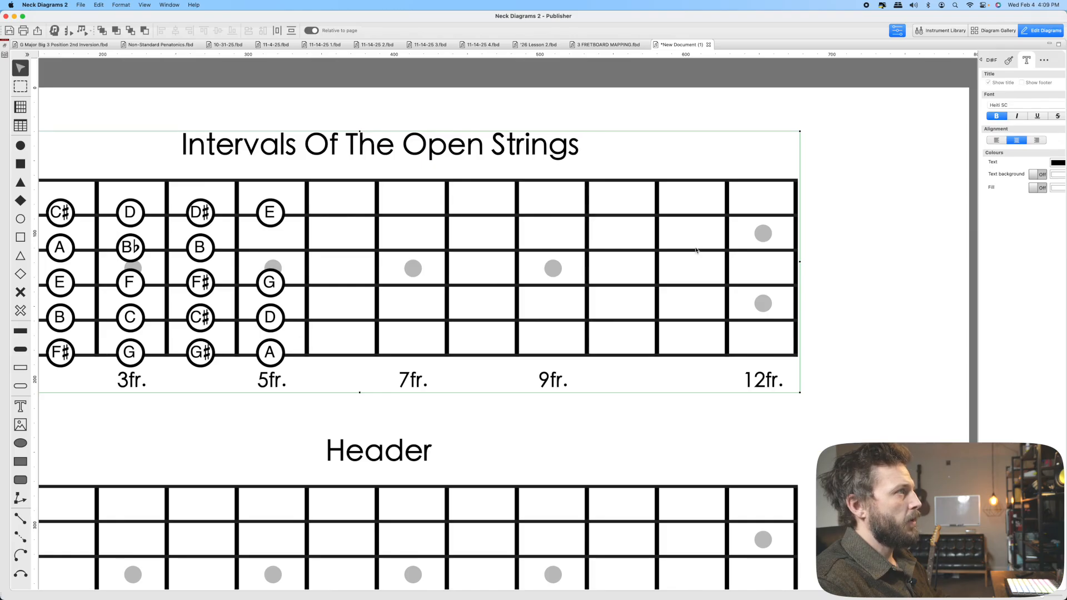
pyautogui.hscroll(-5, 696, 250)
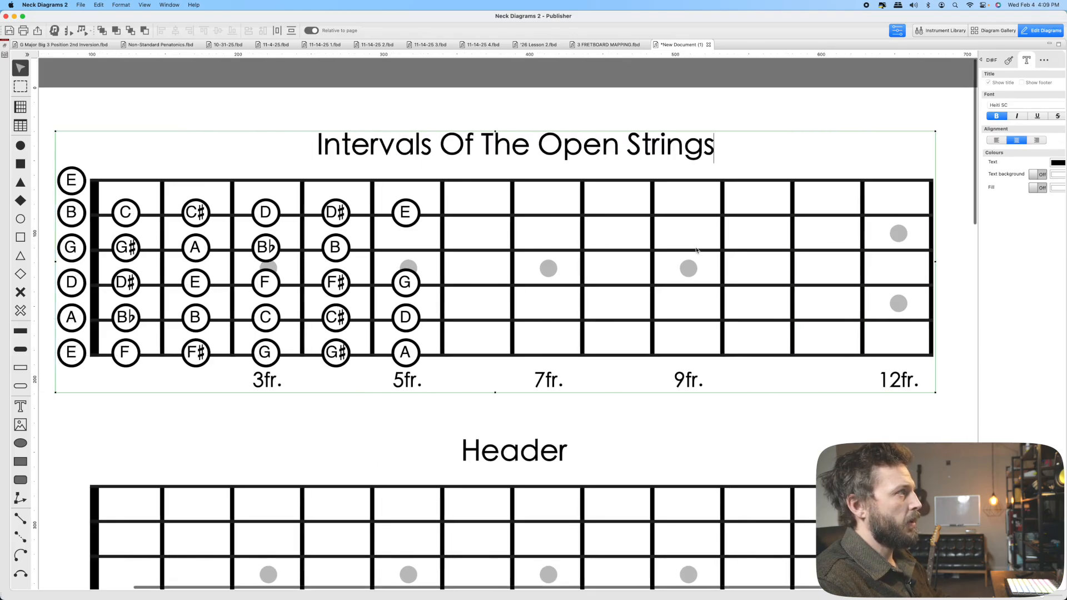
pyautogui.hscroll(2, 697, 250)
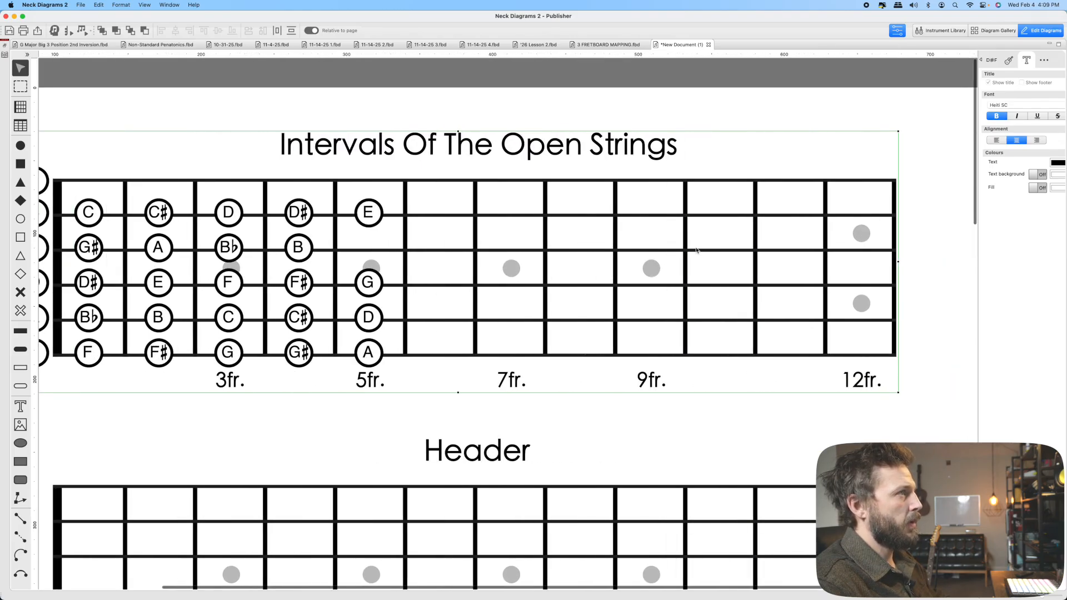
pyautogui.hscroll(-2, 696, 251)
# - Replace the second fretboard diagram's header with "E Minor Pentatonic (m3 - w - w - m3 - w)"
pyautogui.scroll(-3, 696, 250)
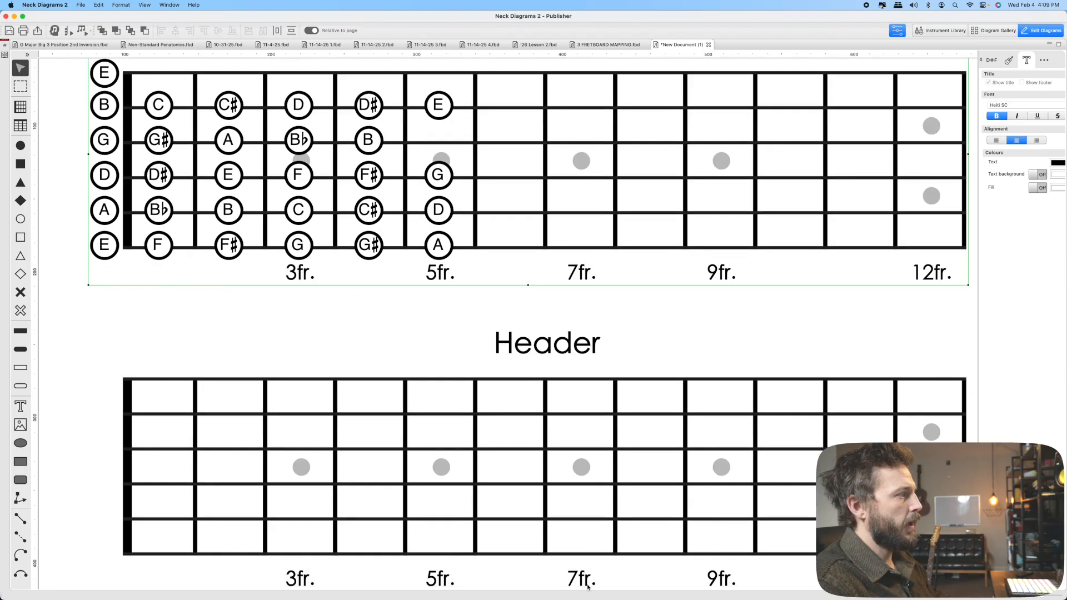
pyautogui.doubleClick(548, 343)
pyautogui.write('E Minor Pentatonic')
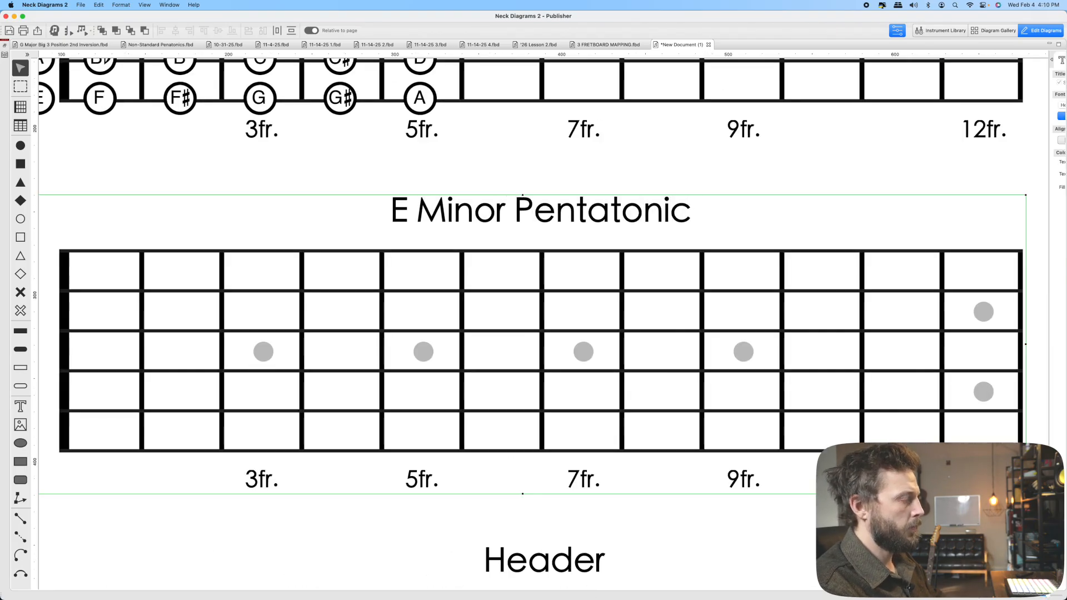
pyautogui.write(' (m3 - w - w - m3 - w')
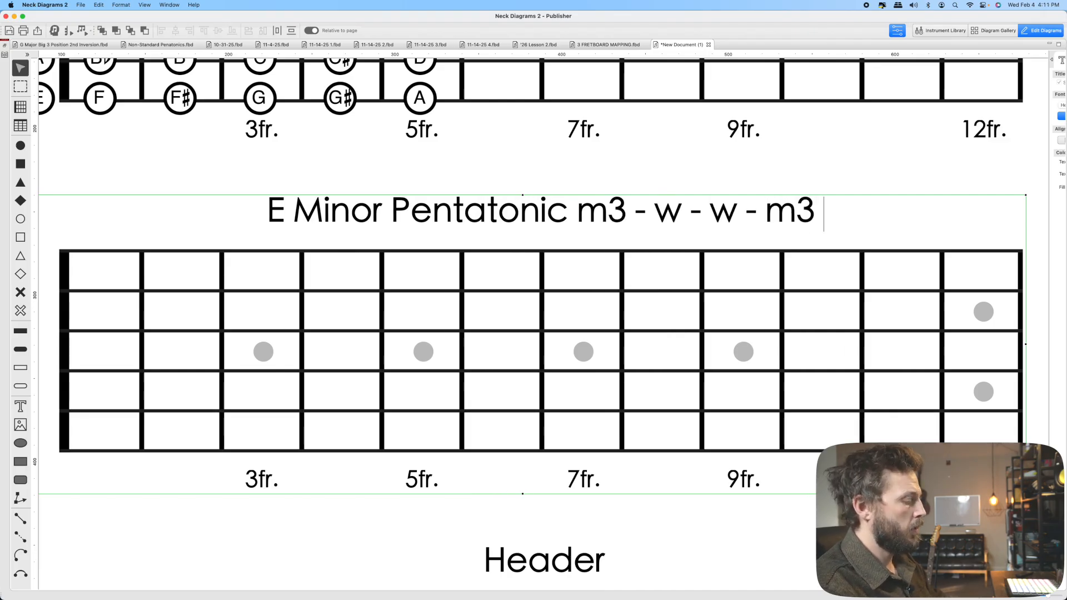
pyautogui.click(552, 211)
pyautogui.write('(')
pyautogui.click(854, 211)
pyautogui.write(')')
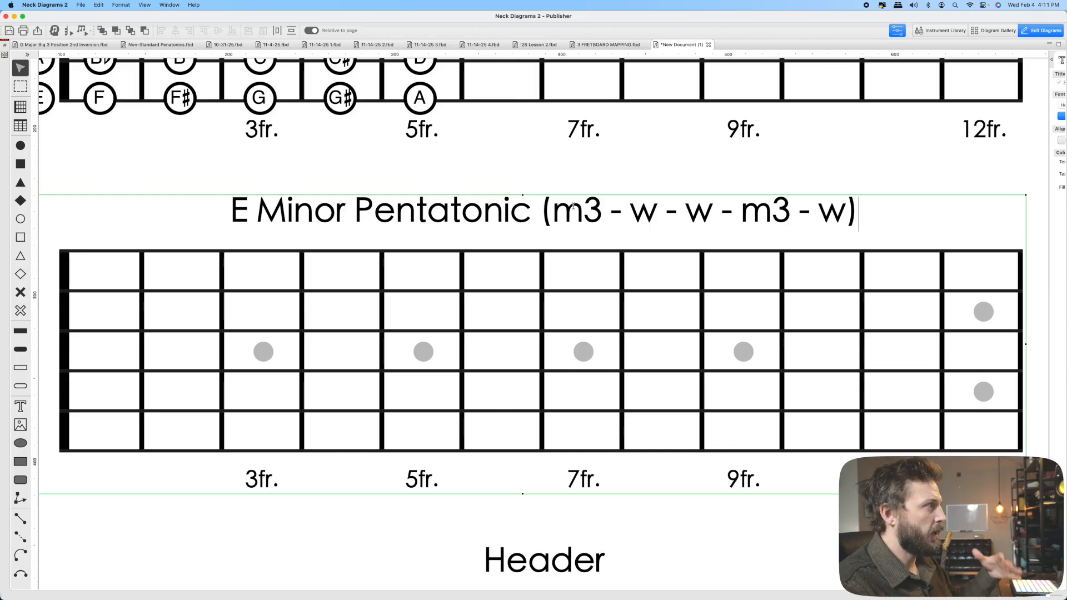
# - Examine the interval formula inside the parentheses of the second diagram's title by highlighting it
pyautogui.moveTo(561, 210); pyautogui.dragTo(850, 217)
pyautogui.hotkey('shift', 'Left')
pyautogui.hotkey('shift', 'Left')
pyautogui.hotkey('shift', 'Left')
pyautogui.hotkey('shift', 'Left')
pyautogui.hotkey('shift', 'Left')
pyautogui.hotkey('shift', 'Left')
pyautogui.hotkey('shift', 'Left')
pyautogui.hotkey('shift', 'Left')
pyautogui.hotkey('shift', 'Left')
pyautogui.hotkey('shift', 'Left')
pyautogui.hotkey('shift', 'Left')
pyautogui.hotkey('shift', 'Left')
pyautogui.hotkey('shift', 'Left')
pyautogui.hotkey('shift', 'Left')
pyautogui.hotkey('shift', 'Left')
pyautogui.hotkey('shift', 'Left')
pyautogui.hotkey('shift', 'Left')
pyautogui.hotkey('shift', 'Left')
pyautogui.hotkey('shift', 'Left')
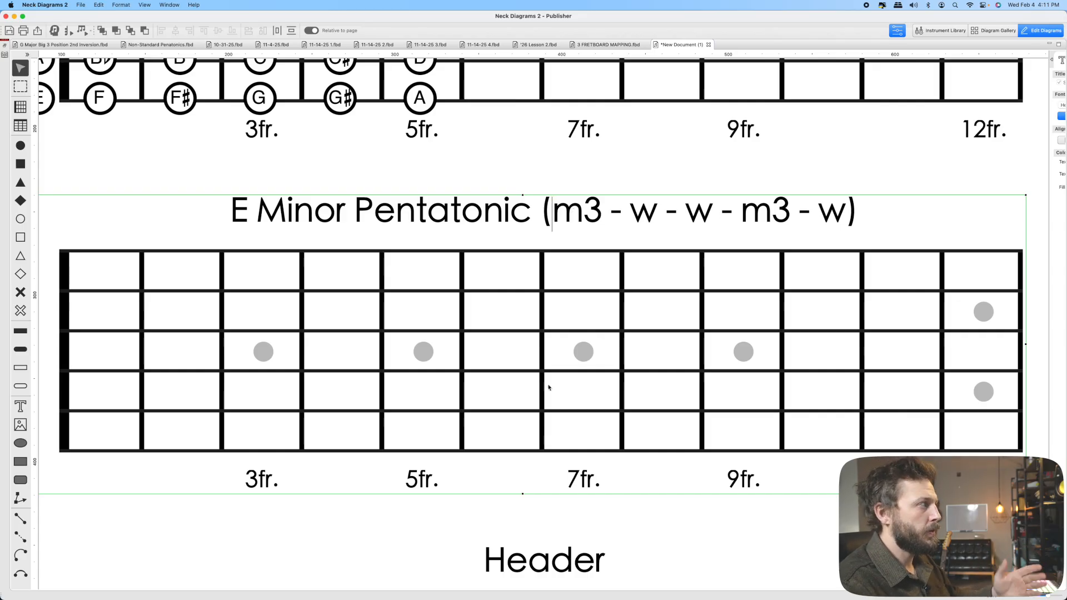
# - On the second diagram's low E string, add hollow circle markers for open E, G (fret 3), A (5), B (7), D (10) and E (12)
pyautogui.click(269, 187)
pyautogui.press('o')
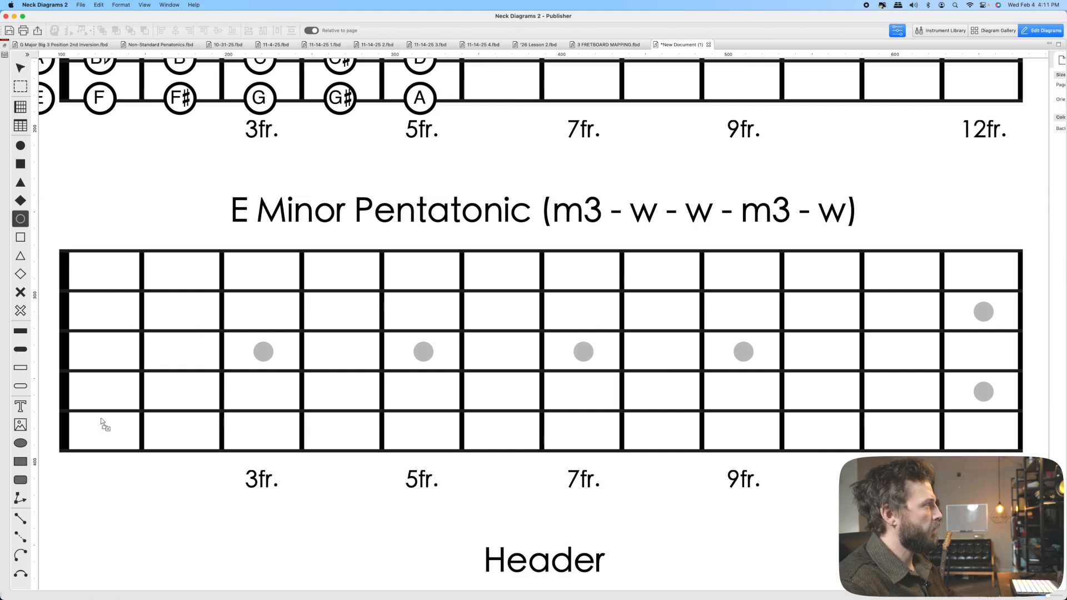
pyautogui.click(52, 448)
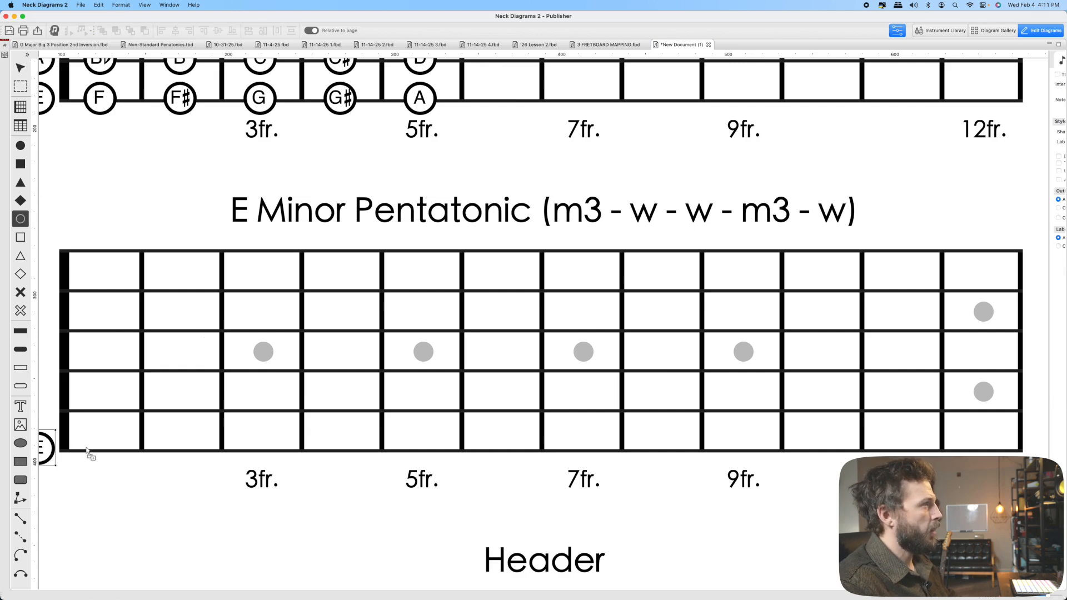
pyautogui.press('super+minus')
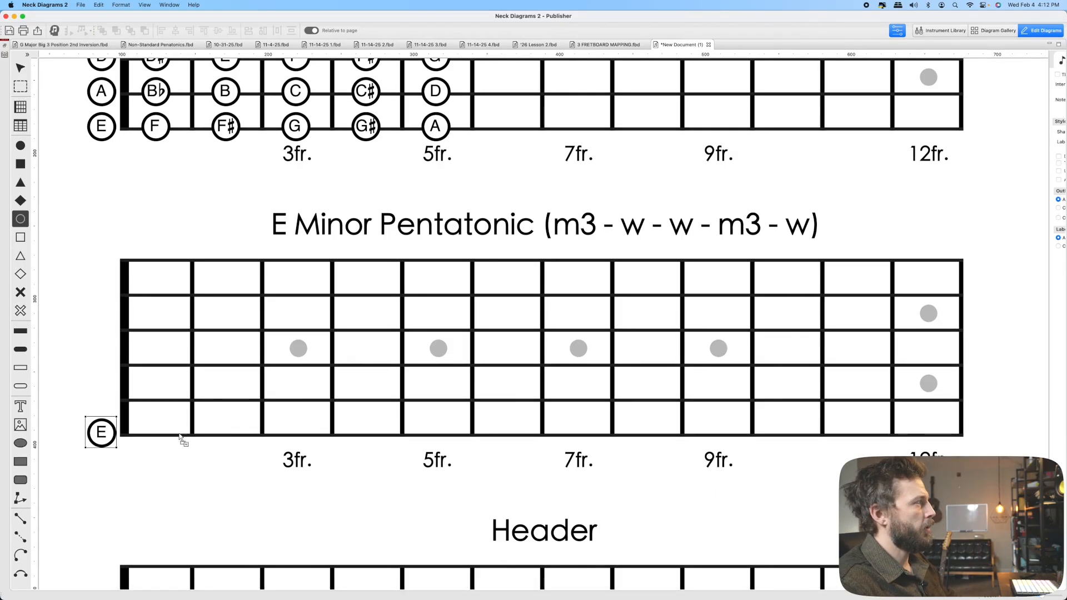
pyautogui.click(273, 441)
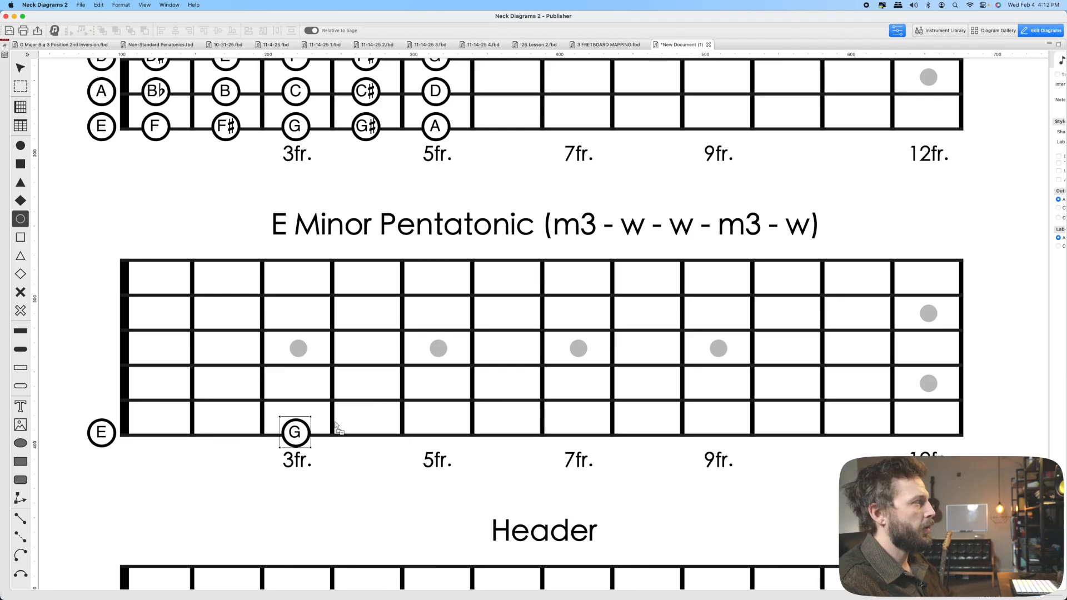
pyautogui.click(426, 435)
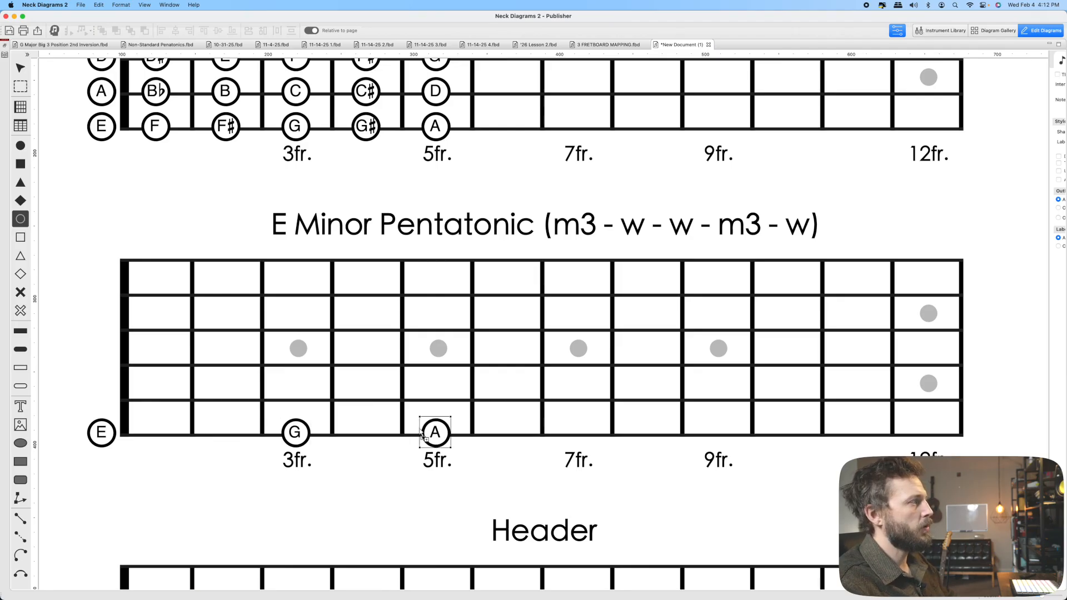
pyautogui.click(580, 437)
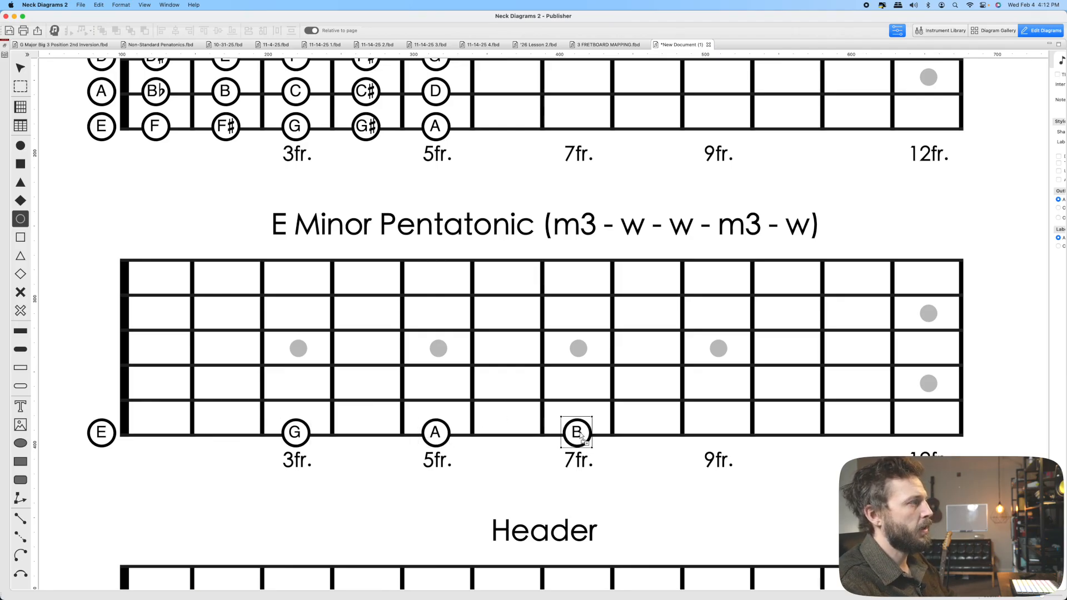
pyautogui.click(786, 435)
pyautogui.click(926, 435)
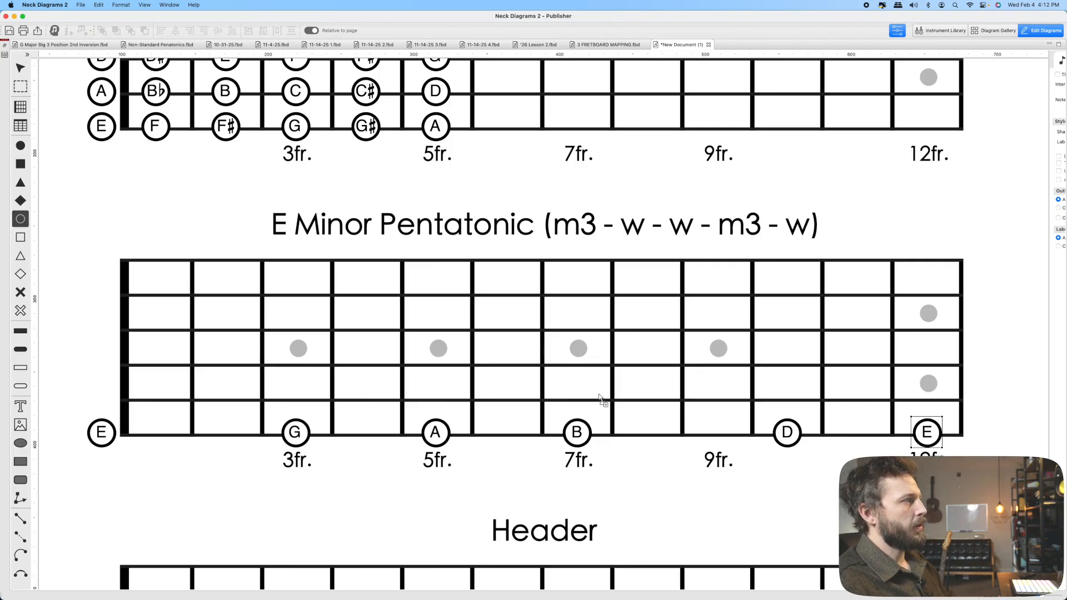
# - On the second diagram's A string, add hollow circle markers for open A, B (fret 2), D (5), E (7), G (10) and A (12)
pyautogui.click(105, 398)
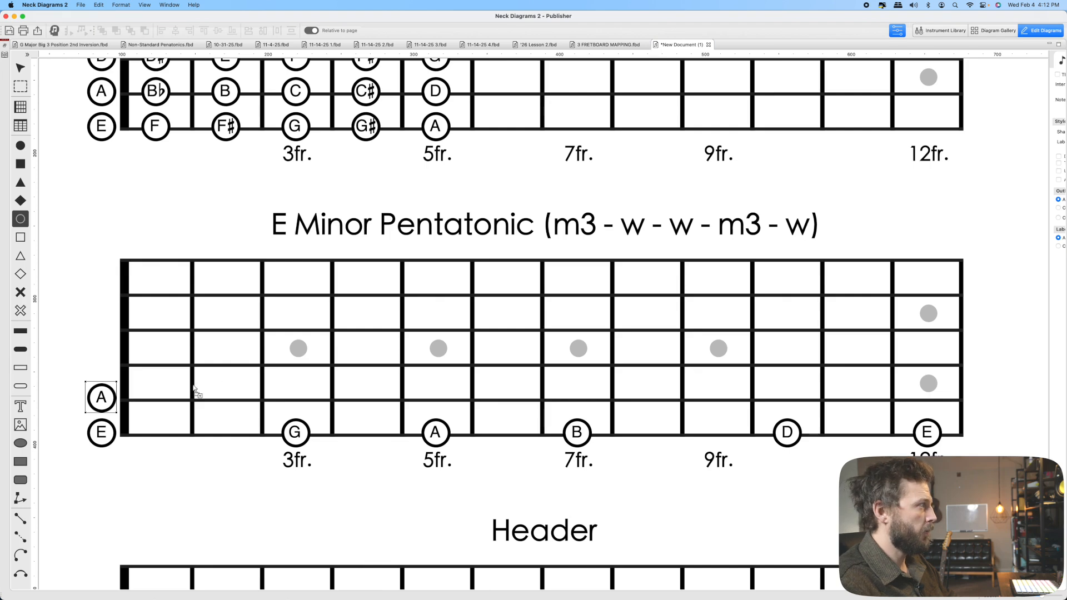
pyautogui.click(221, 403)
pyautogui.click(420, 399)
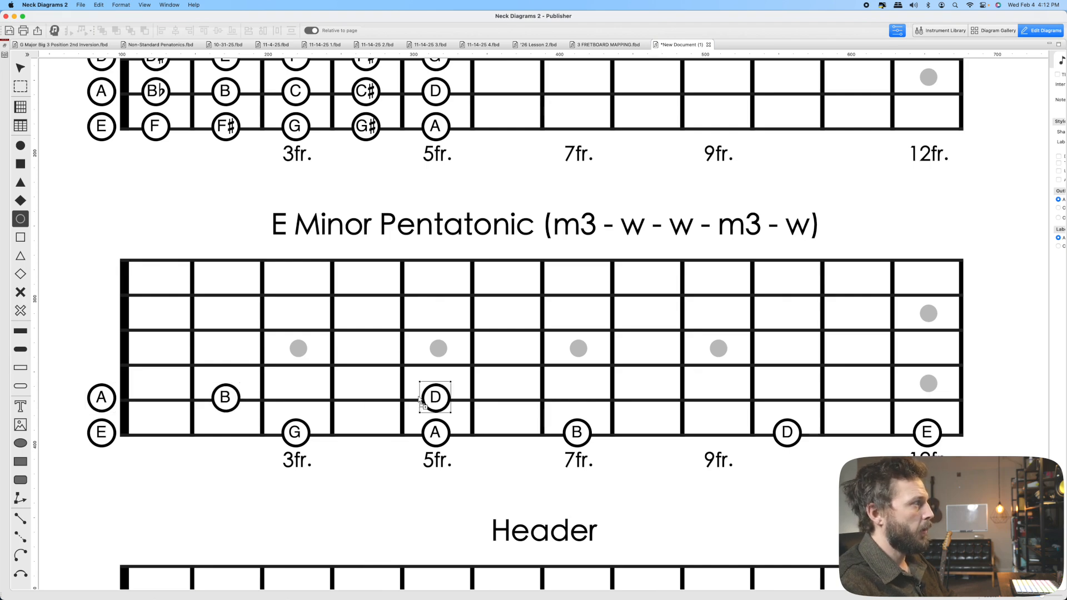
pyautogui.click(584, 398)
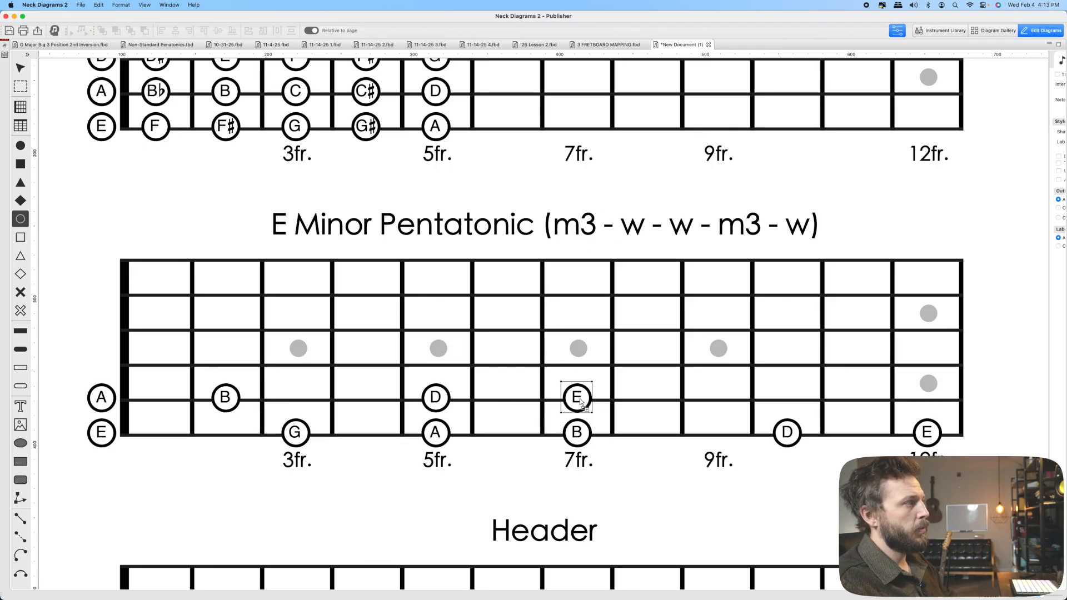
pyautogui.click(787, 401)
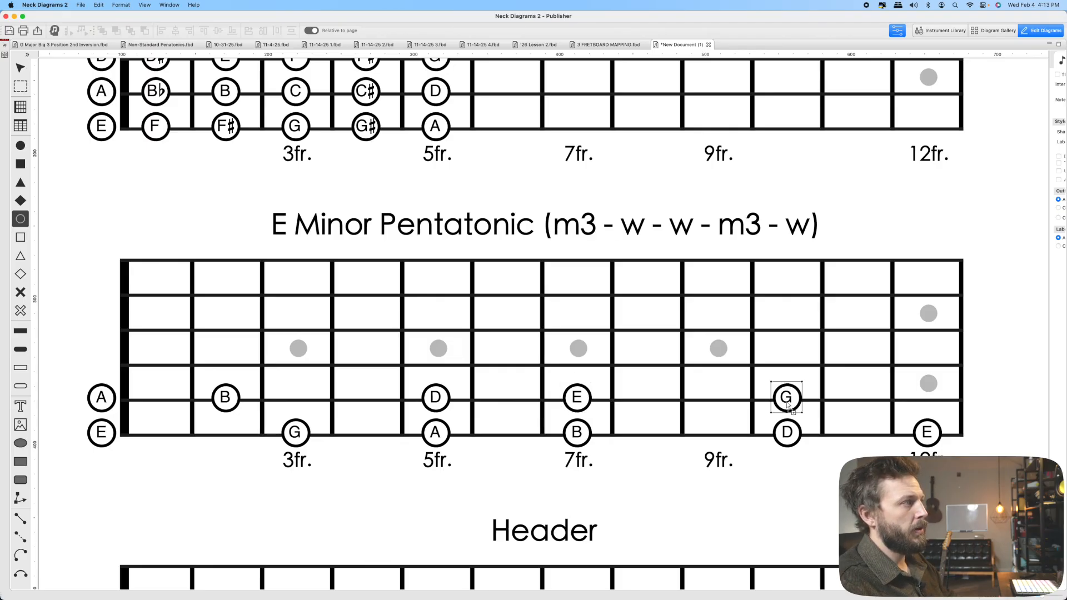
pyautogui.click(914, 399)
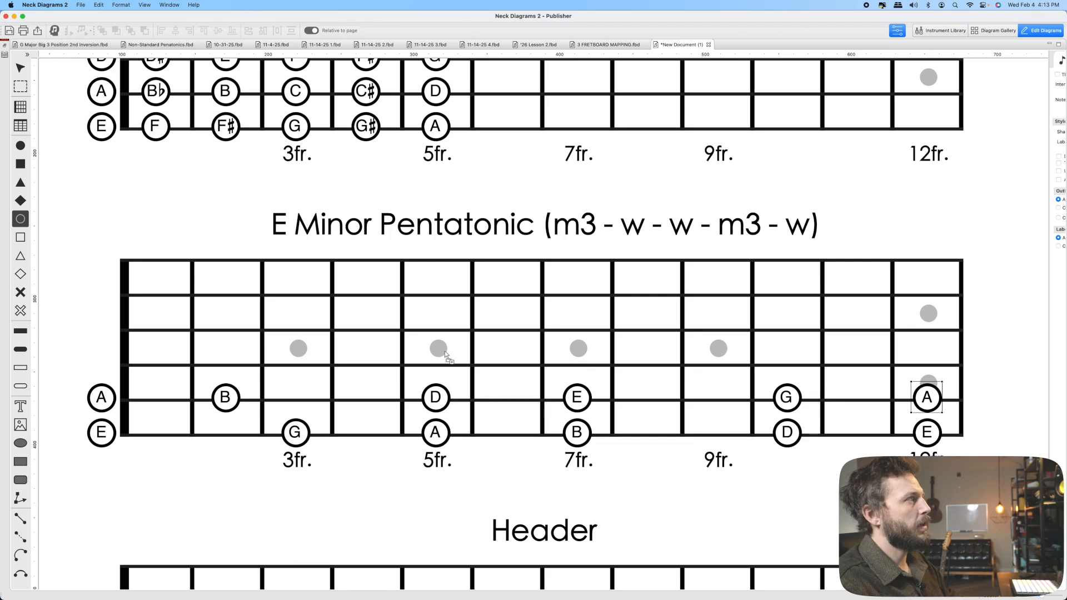
# - On the second diagram's D string, add hollow circle markers for open D, E (fret 2), G (5), A (7), B (9) and D (12)
pyautogui.click(105, 364)
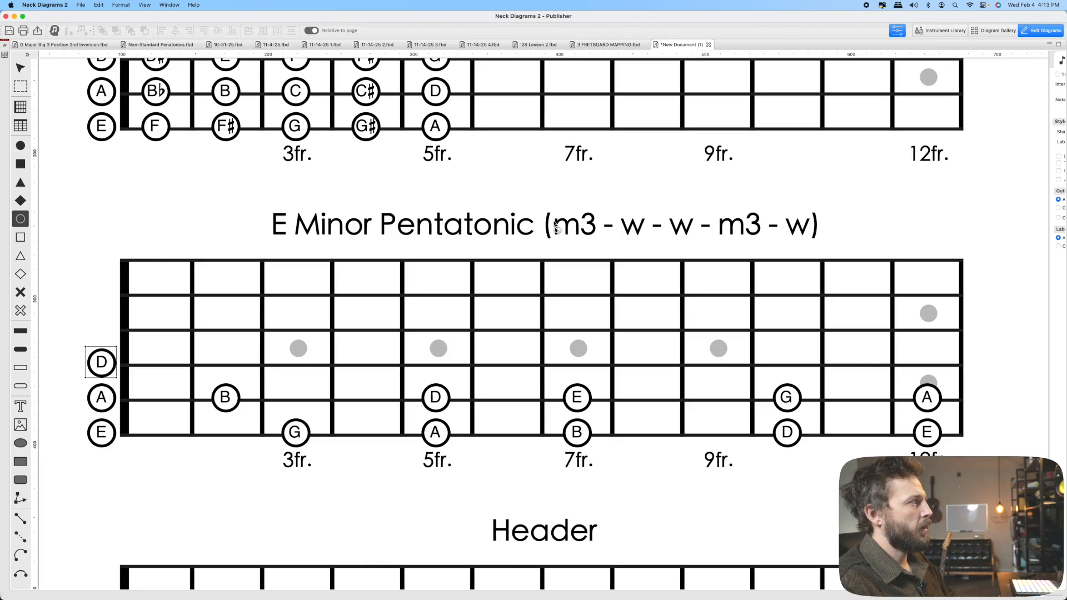
pyautogui.click(231, 369)
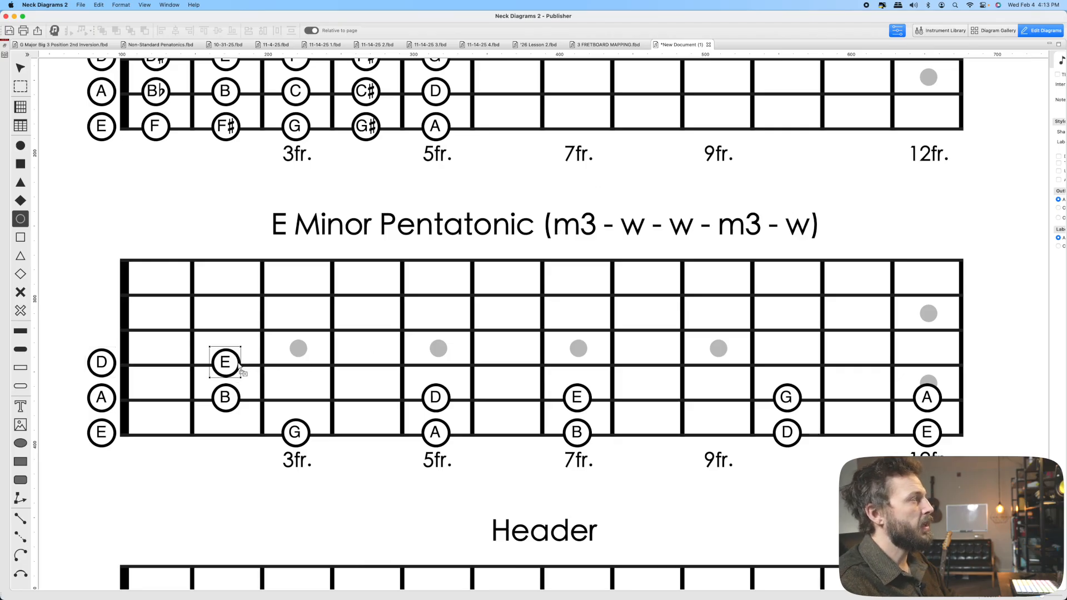
pyautogui.click(445, 363)
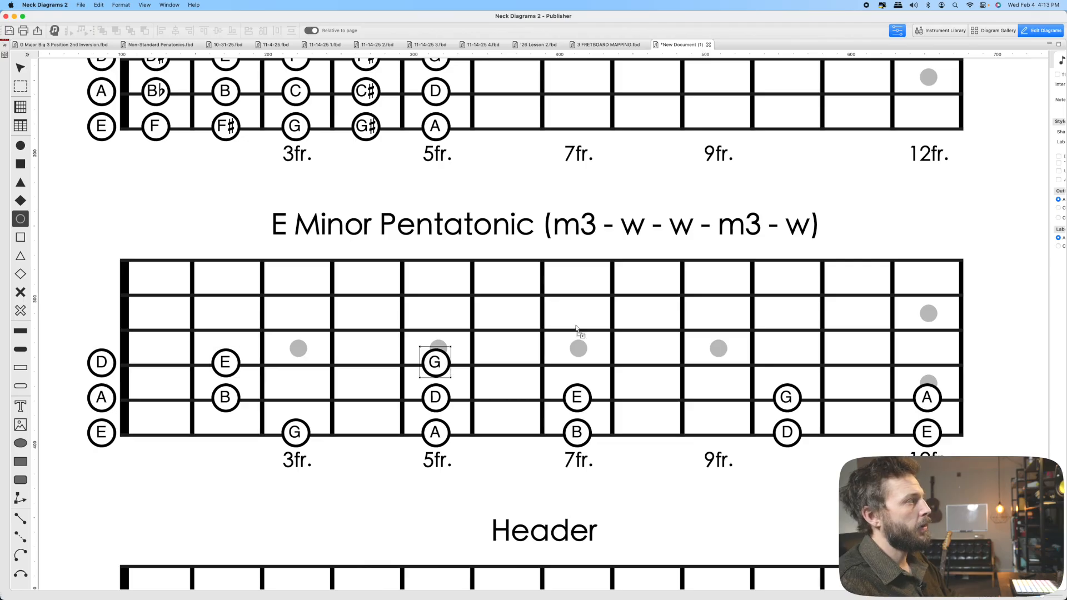
pyautogui.click(577, 366)
pyautogui.click(717, 361)
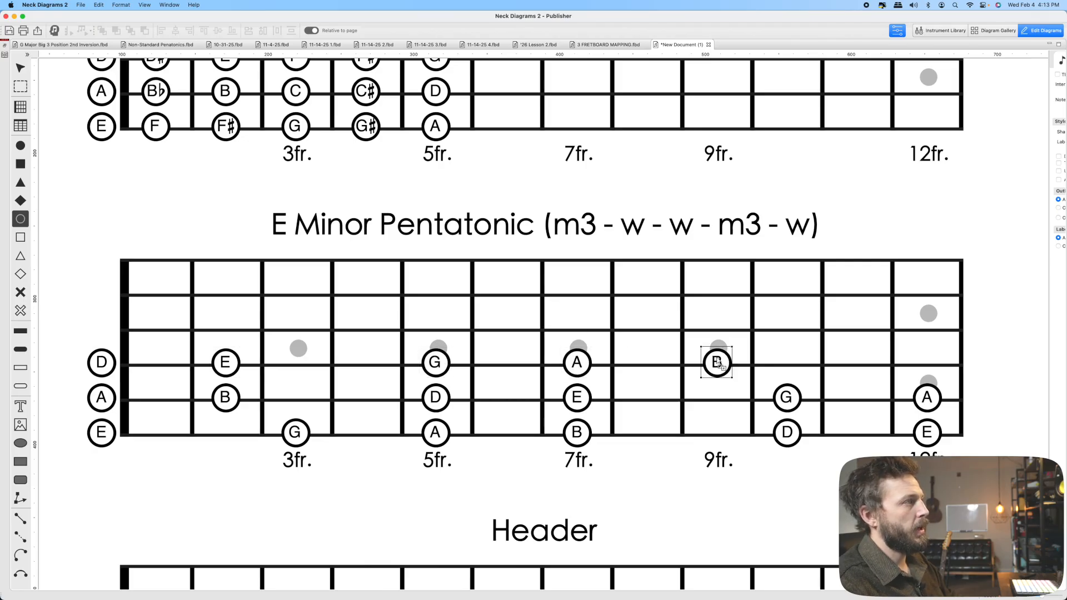
pyautogui.click(926, 366)
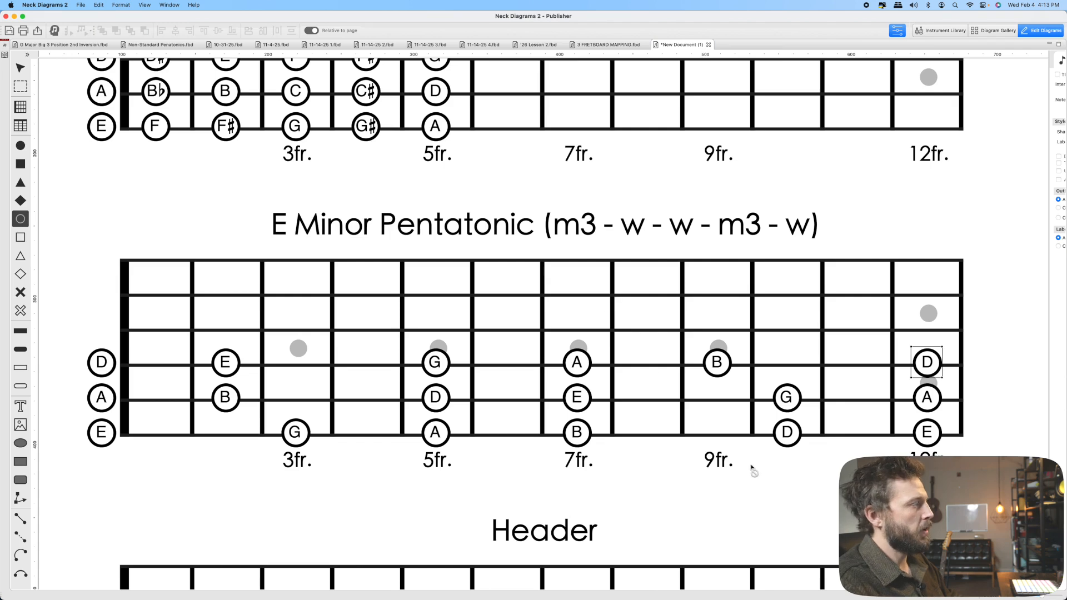
# - On the second diagram's G string, add hollow circle markers for open G, A (fret 2), B (4), D (7), E (9) and G (12)
pyautogui.click(101, 328)
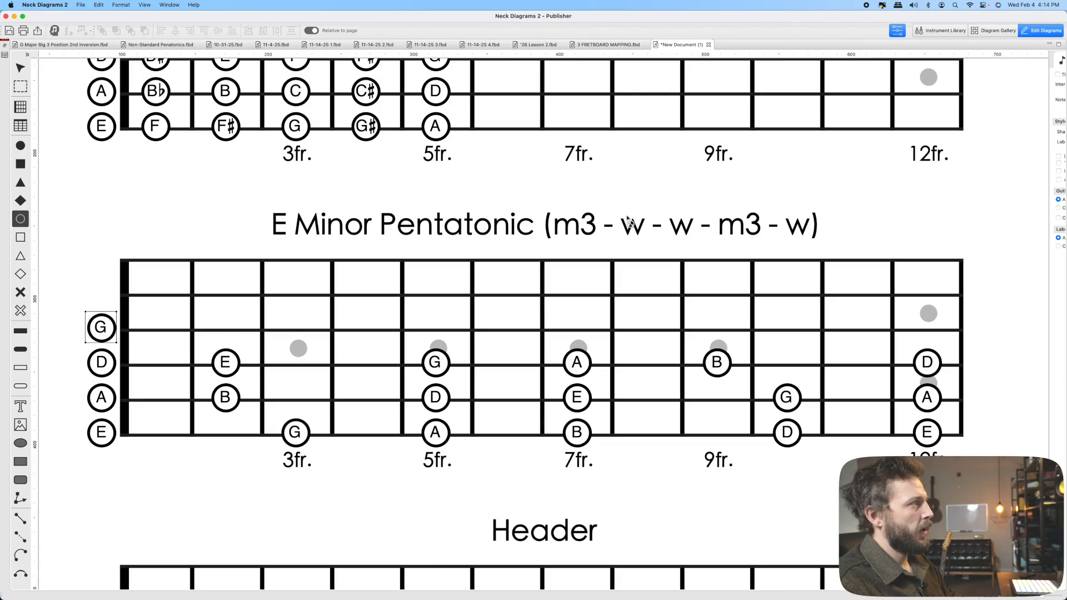
pyautogui.click(236, 330)
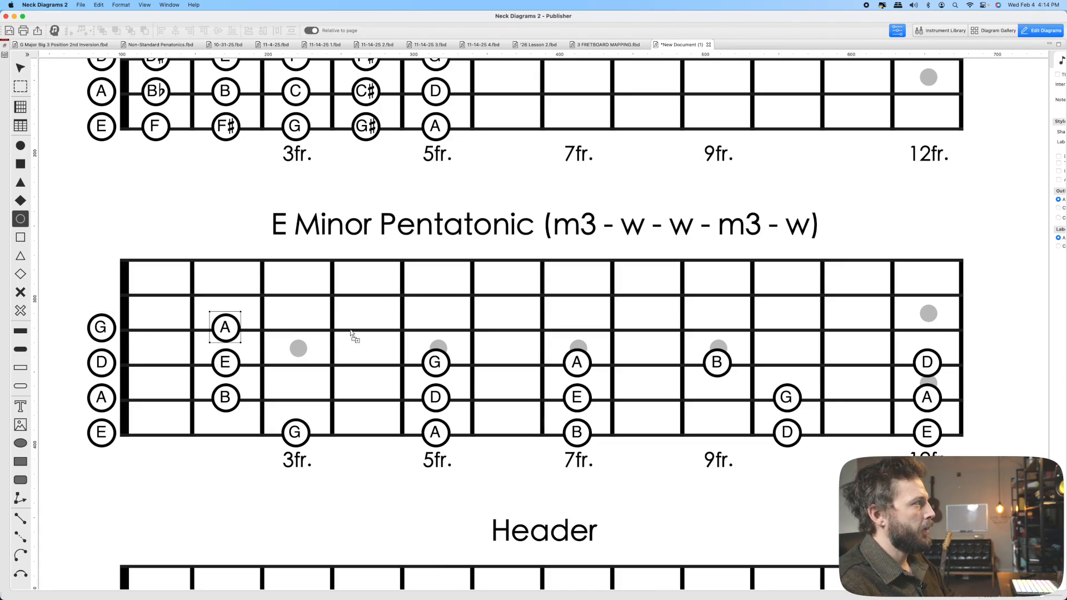
pyautogui.click(362, 330)
pyautogui.click(570, 330)
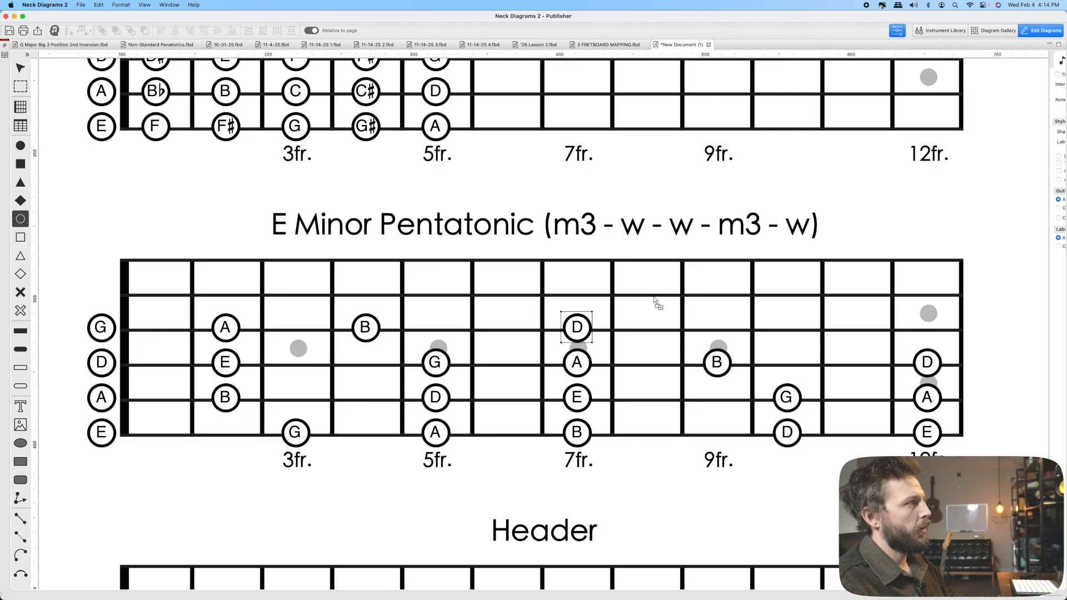
pyautogui.click(717, 333)
pyautogui.click(915, 332)
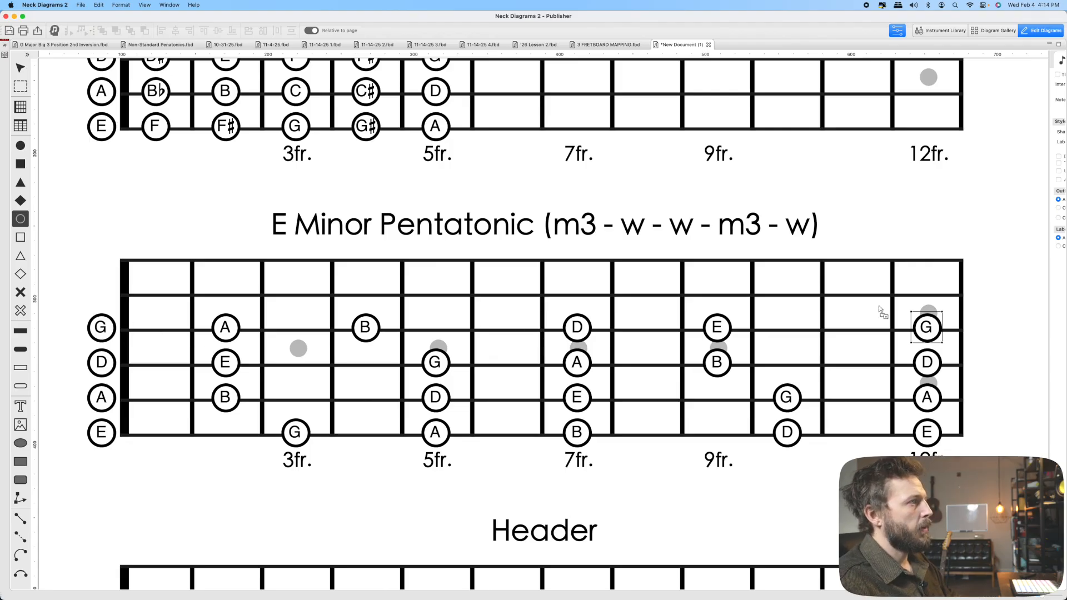
# - On the second diagram's B string, add hollow circle markers for open B, D (fret 3), E (5), G (8), A (10) and B (12)
pyautogui.click(102, 295)
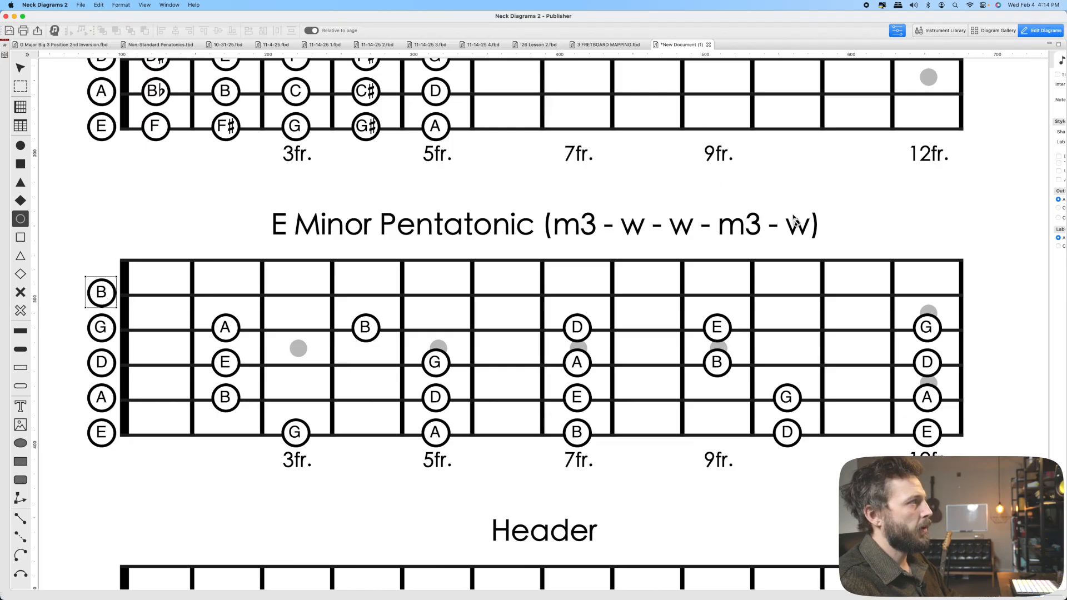
pyautogui.click(306, 287)
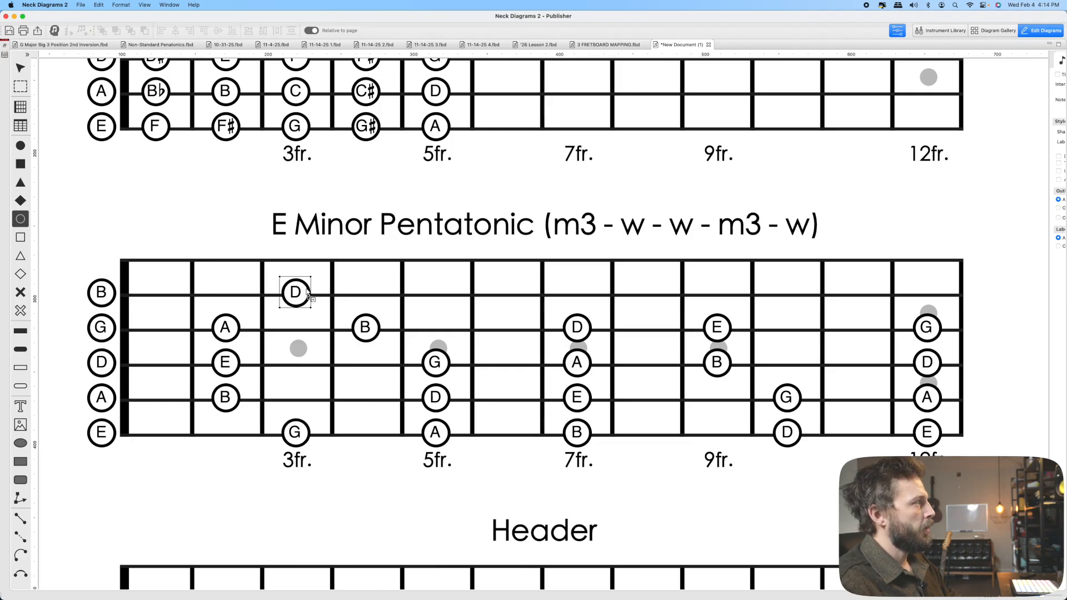
pyautogui.click(432, 296)
pyautogui.click(645, 295)
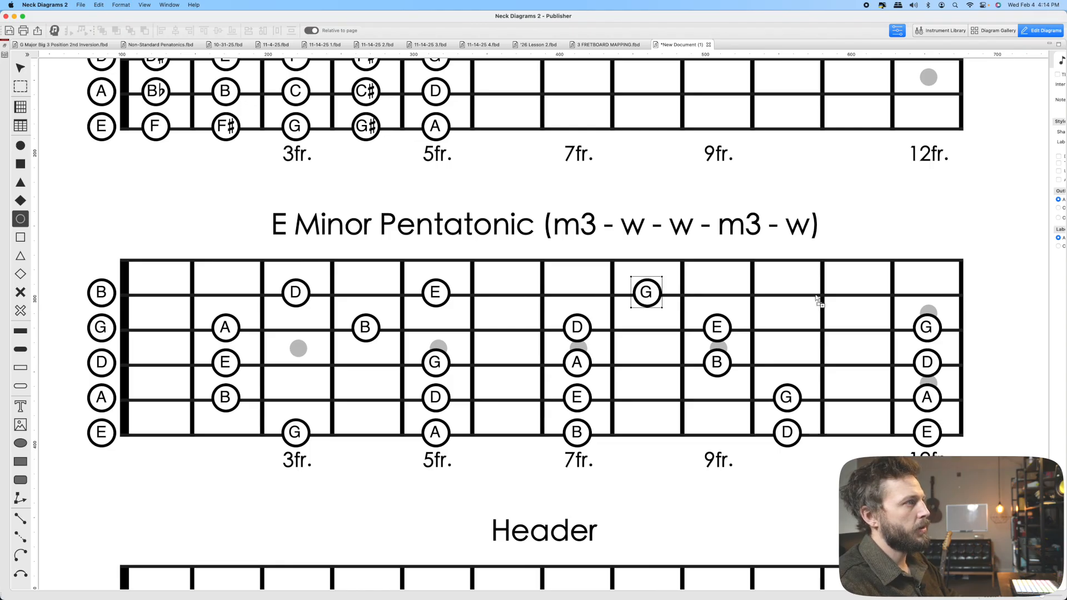
pyautogui.click(786, 294)
pyautogui.click(927, 294)
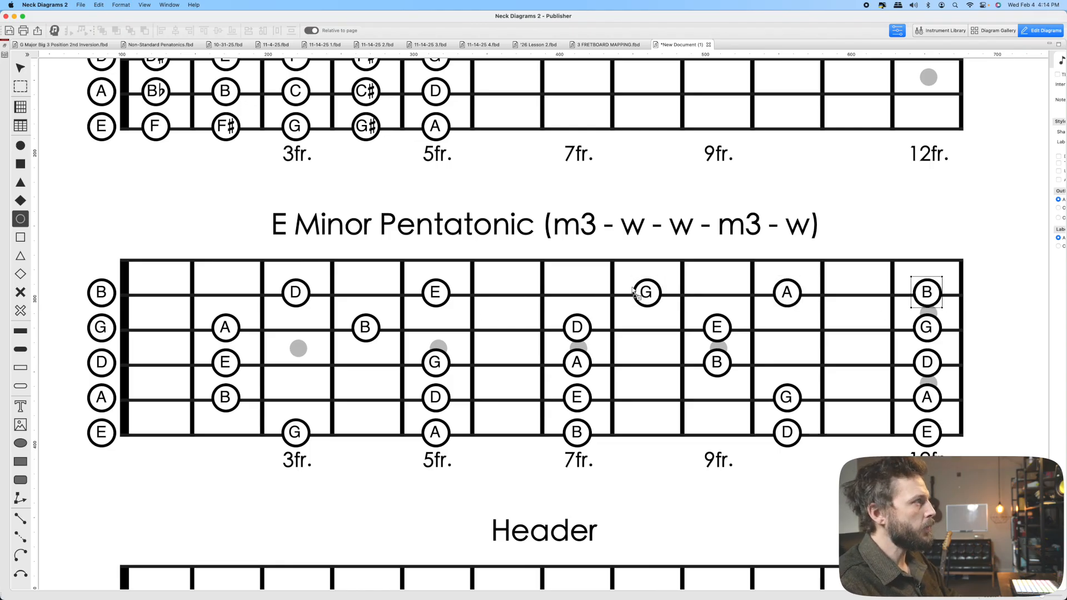
# - On the second diagram's high E string, add hollow circle markers for open E, G (fret 3), A (5), B (7), D (10) and E (12)
pyautogui.click(109, 263)
pyautogui.hscroll(-3, 295, 269)
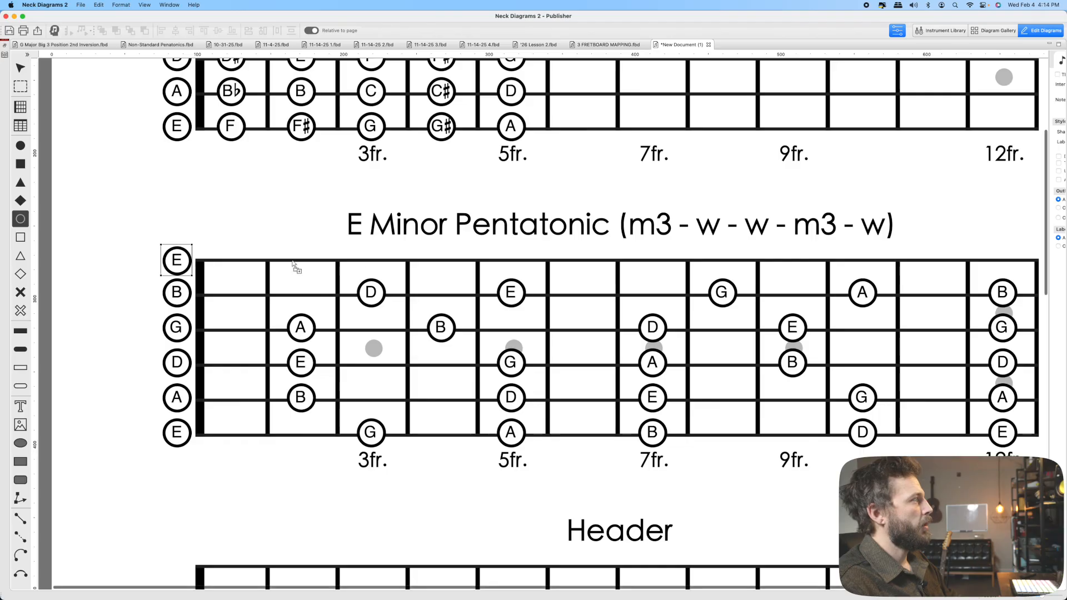
pyautogui.hscroll(7, 387, 270)
pyautogui.hscroll(-4, 387, 270)
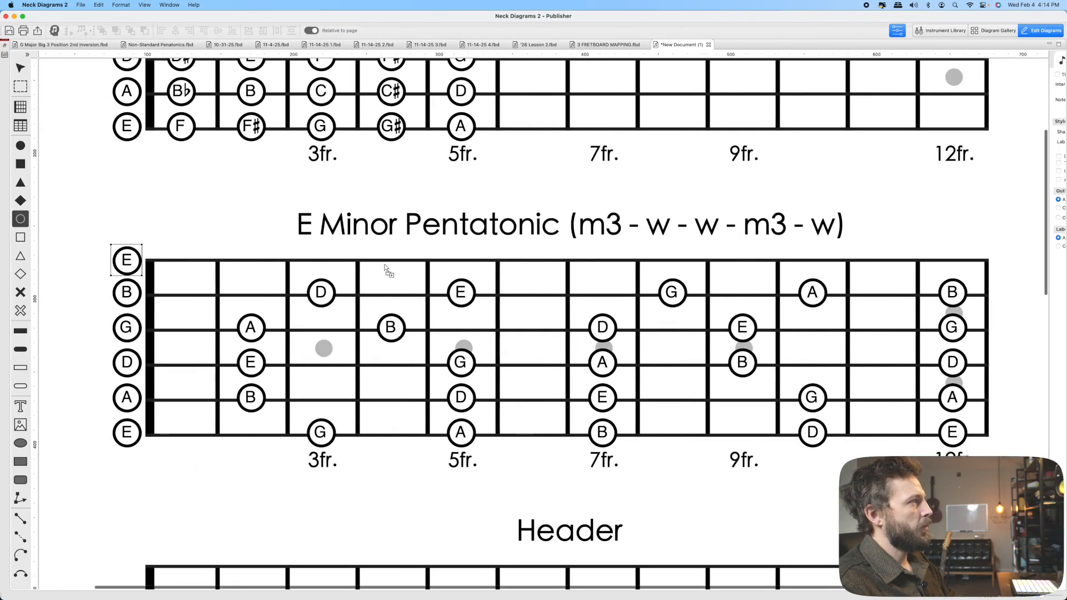
pyautogui.click(335, 263)
pyautogui.click(449, 266)
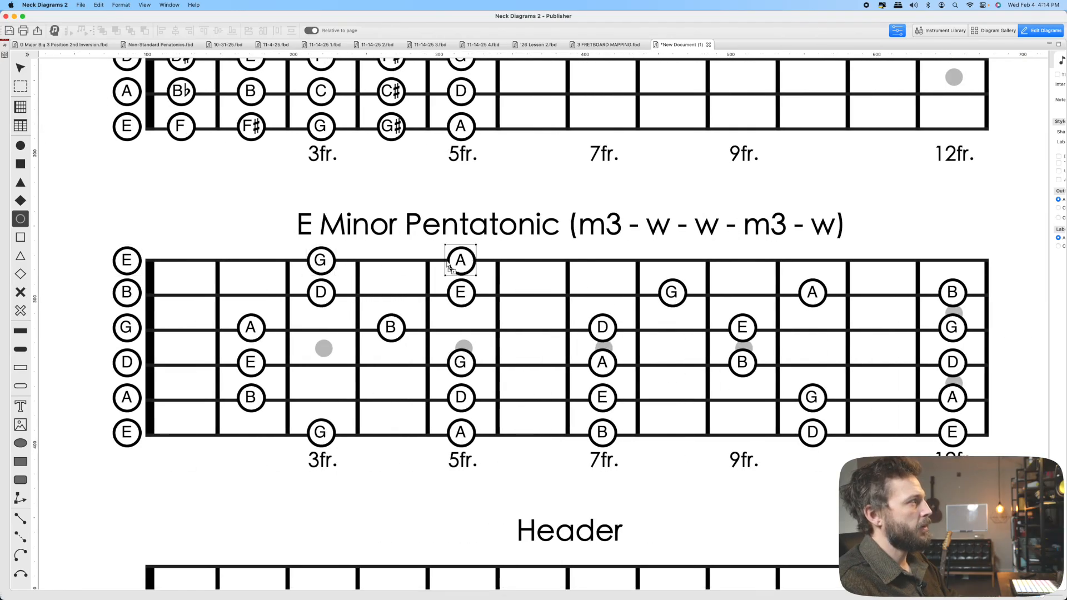
pyautogui.click(615, 261)
pyautogui.click(812, 260)
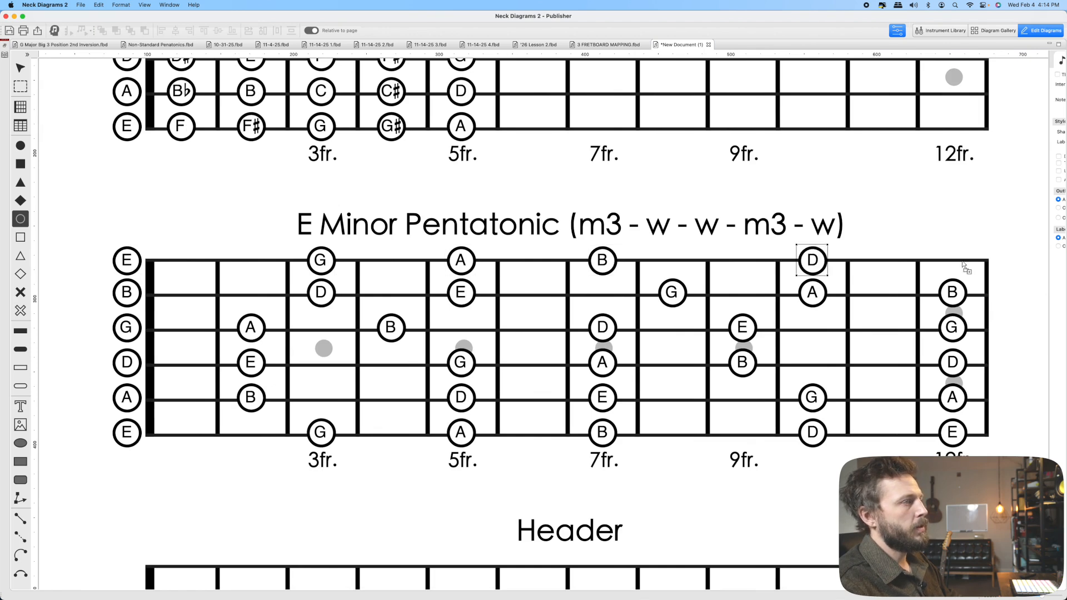
pyautogui.click(953, 260)
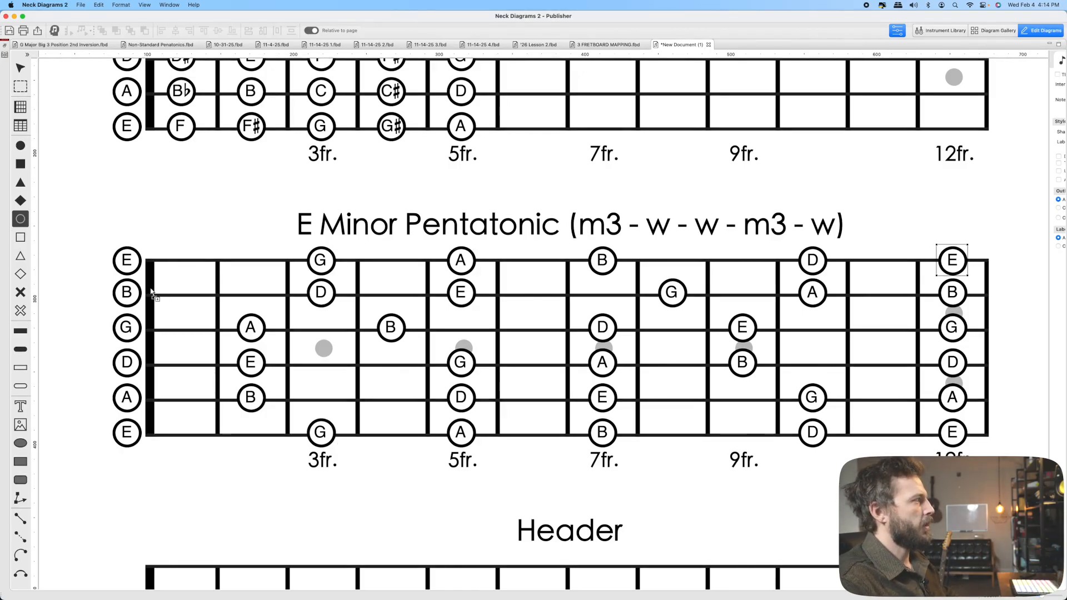
# - Change the open-string markers on all six strings of the second diagram to solid black circles
pyautogui.press('1')
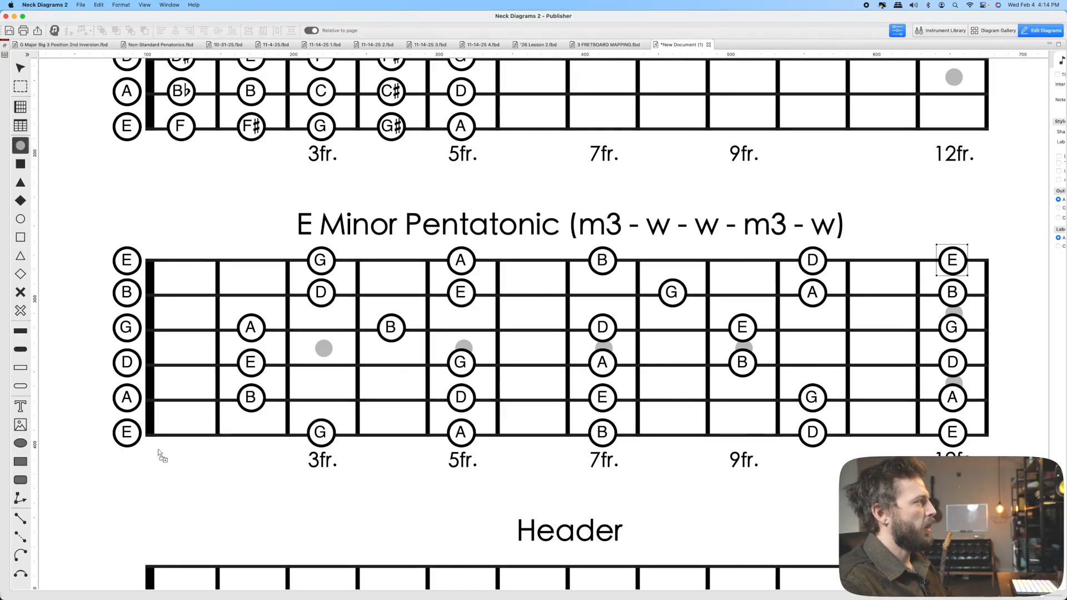
pyautogui.click(134, 434)
pyautogui.click(131, 398)
pyautogui.click(130, 369)
pyautogui.click(129, 334)
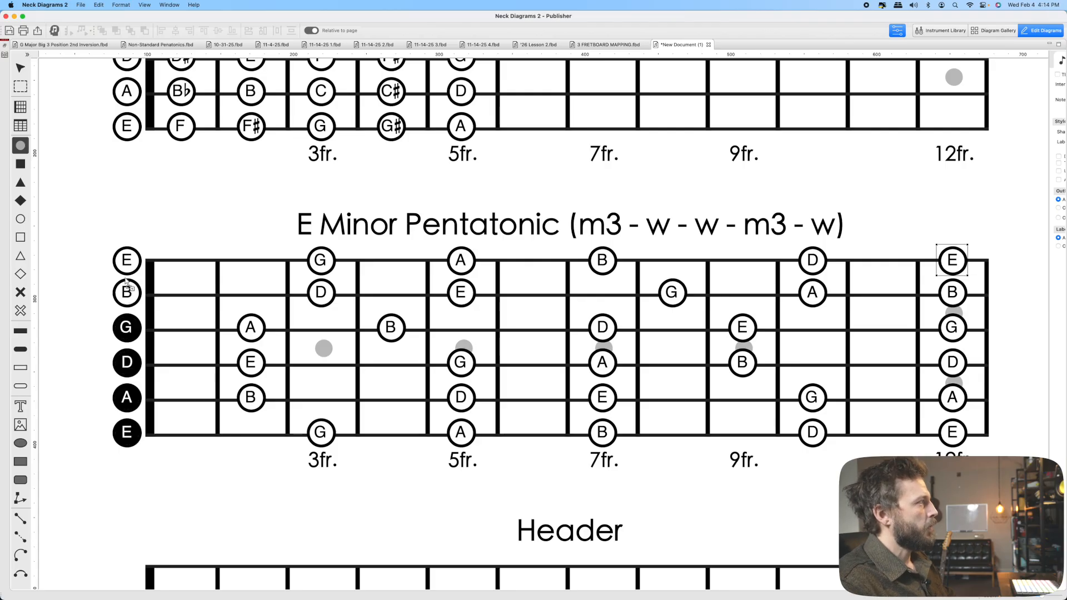
pyautogui.click(128, 289)
pyautogui.click(128, 266)
# - Make the first fretted note on each string solid black: G (fret 3), B, E and A (fret 2), D and G (fret 3)
pyautogui.click(320, 432)
pyautogui.click(261, 397)
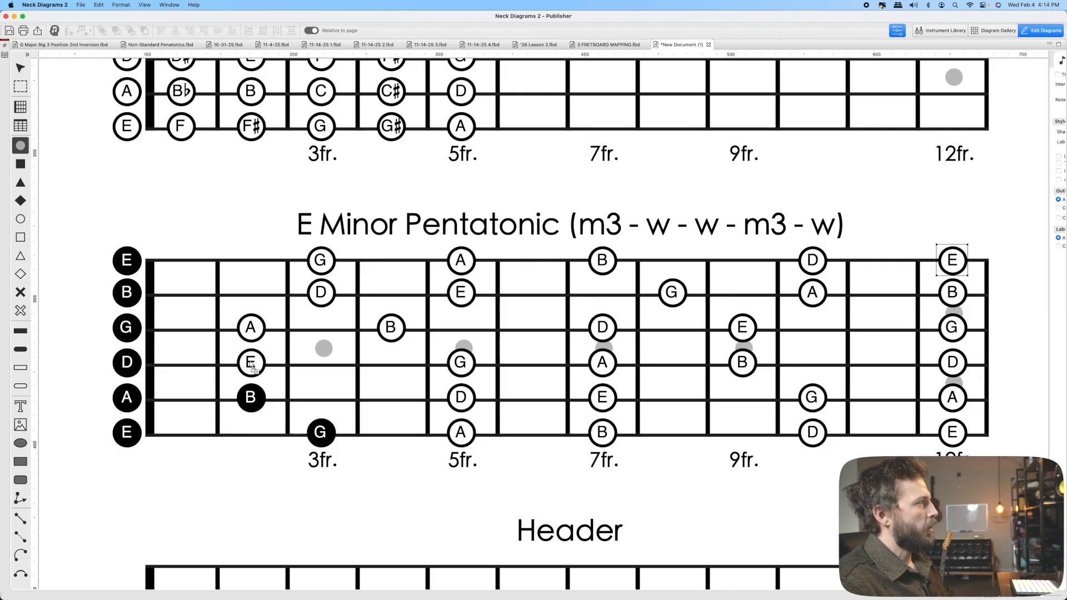
pyautogui.click(254, 367)
pyautogui.click(253, 331)
pyautogui.click(324, 297)
pyautogui.click(332, 272)
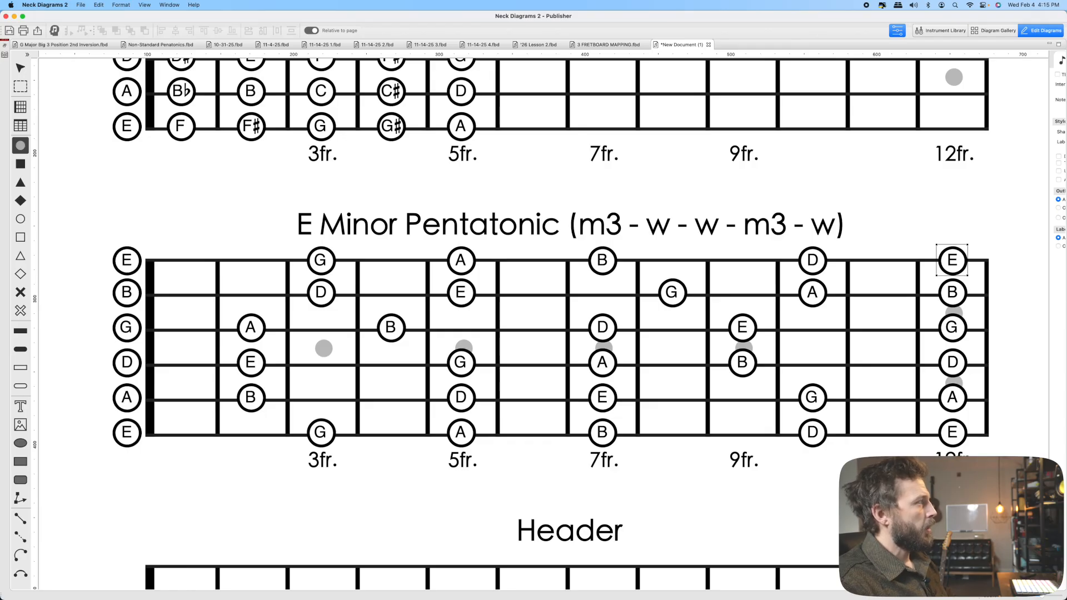
# - Make the E minor pentatonic position between frets 2 and 5 solid black, two notes on each of the six strings
pyautogui.click(460, 433)
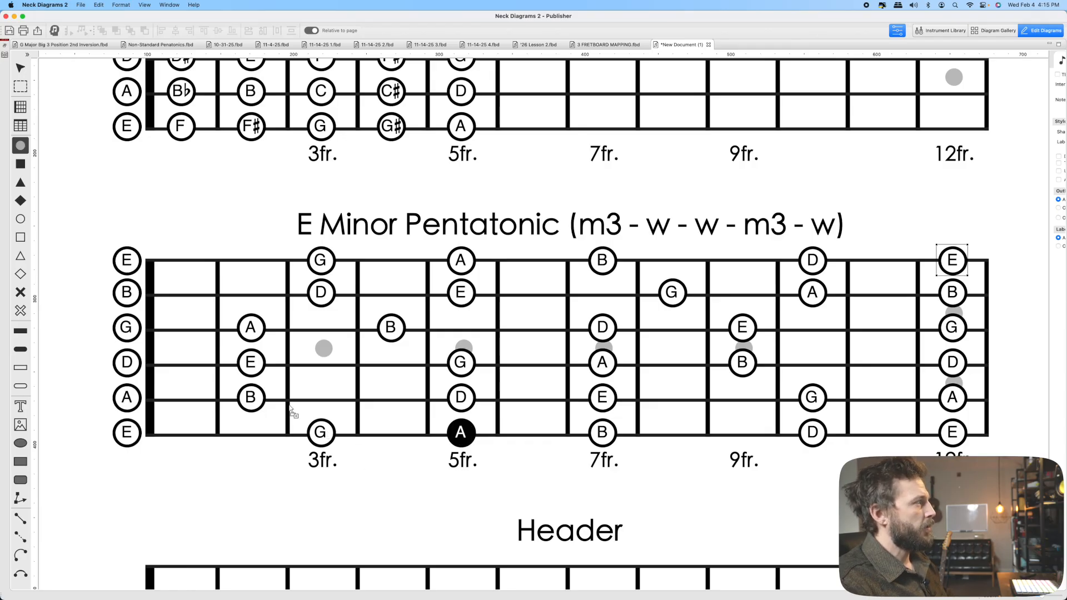
pyautogui.click(320, 432)
pyautogui.click(251, 397)
pyautogui.click(251, 362)
pyautogui.click(252, 336)
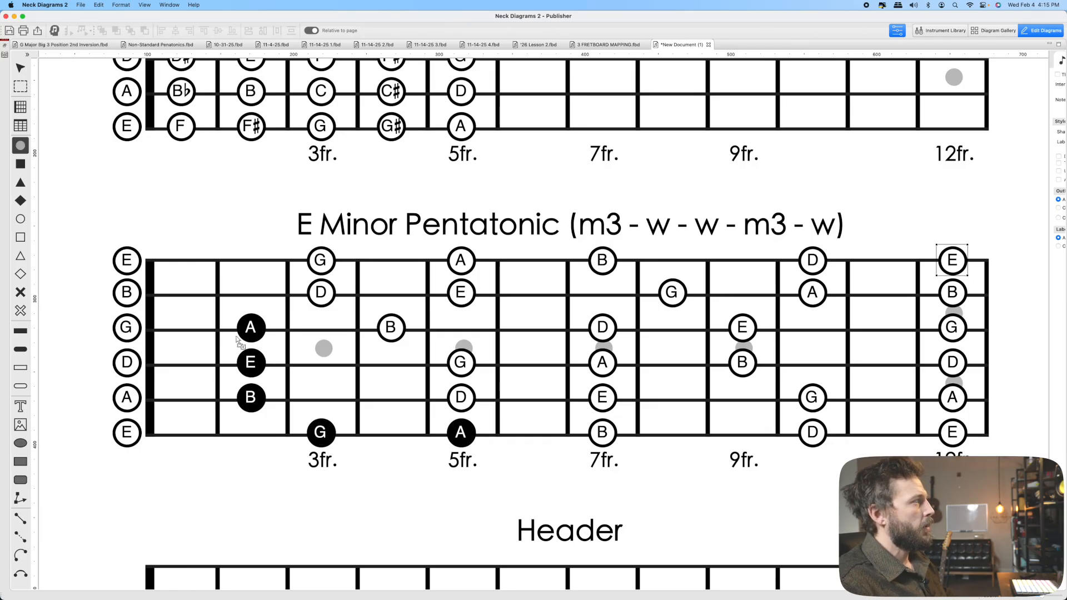
pyautogui.click(321, 292)
pyautogui.click(321, 260)
pyautogui.click(461, 260)
pyautogui.click(461, 293)
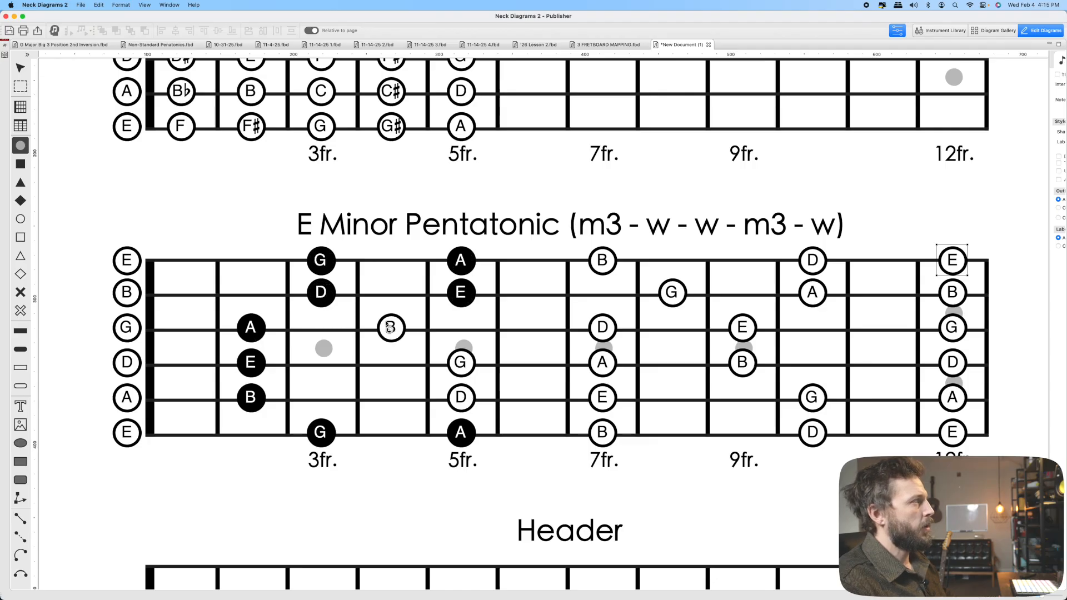
pyautogui.click(390, 327)
pyautogui.click(460, 363)
pyautogui.click(460, 397)
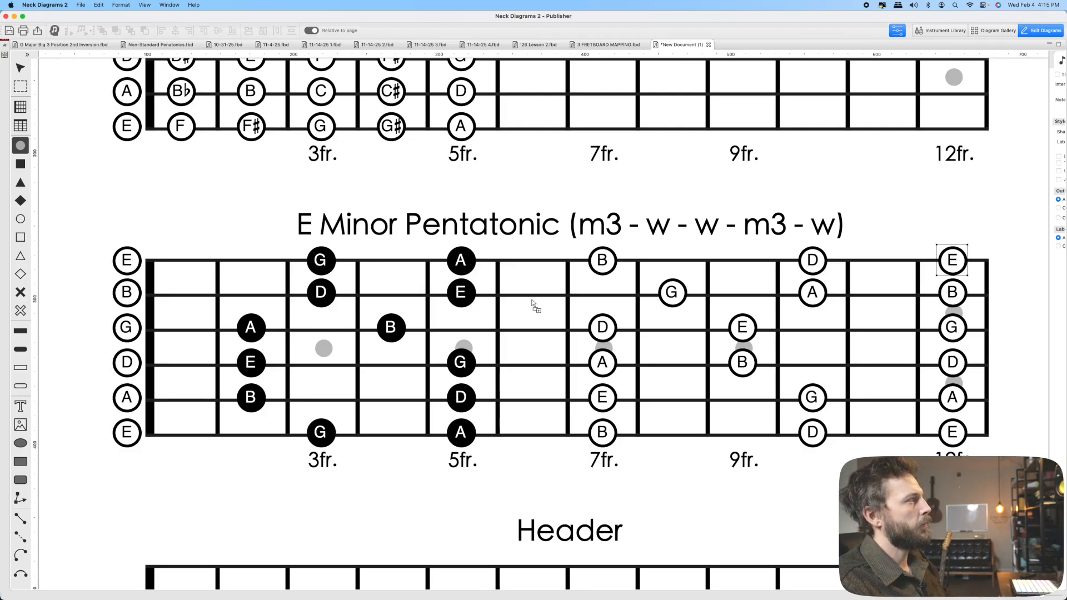
# - Undo all the solid black markers of the fret 2 to 5 position and leave the marker tool
pyautogui.press('super+z')
pyautogui.press('super+z')
pyautogui.press('super+z')
pyautogui.press('super+z')
pyautogui.press('super+z')
pyautogui.press('super+z')
pyautogui.press('super+z')
pyautogui.press('super+z')
pyautogui.press('super+z')
pyautogui.press('super+z')
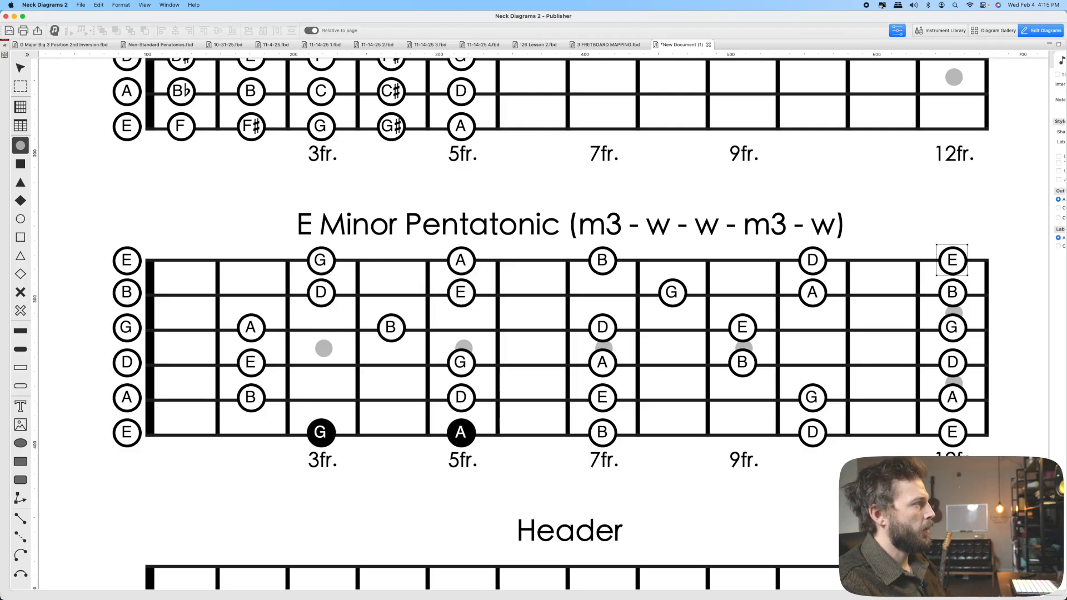
pyautogui.press('super+z')
pyautogui.press('super+z')
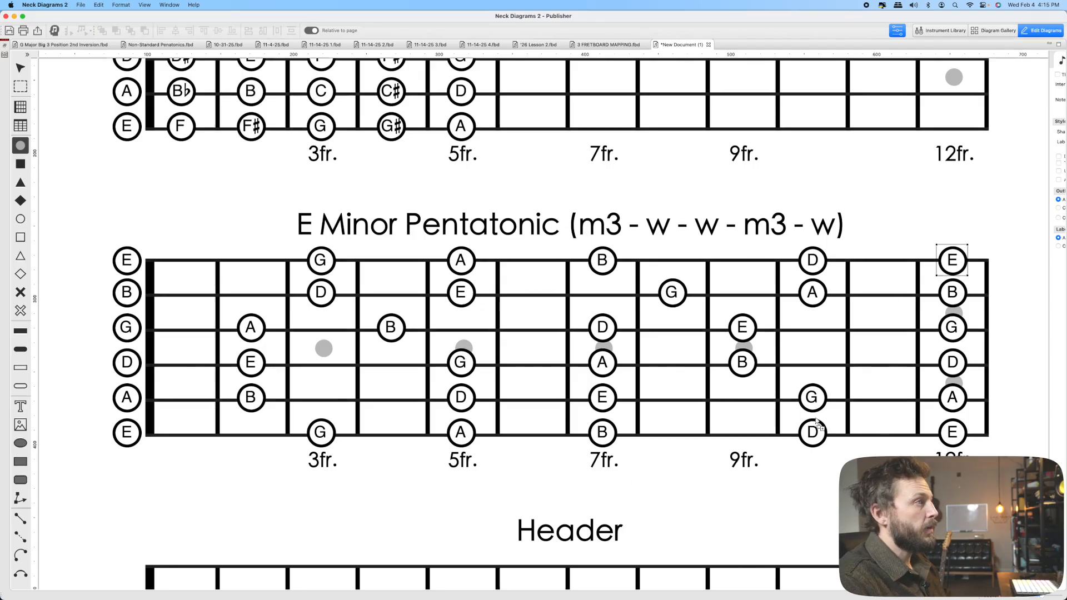
pyautogui.press('Escape')
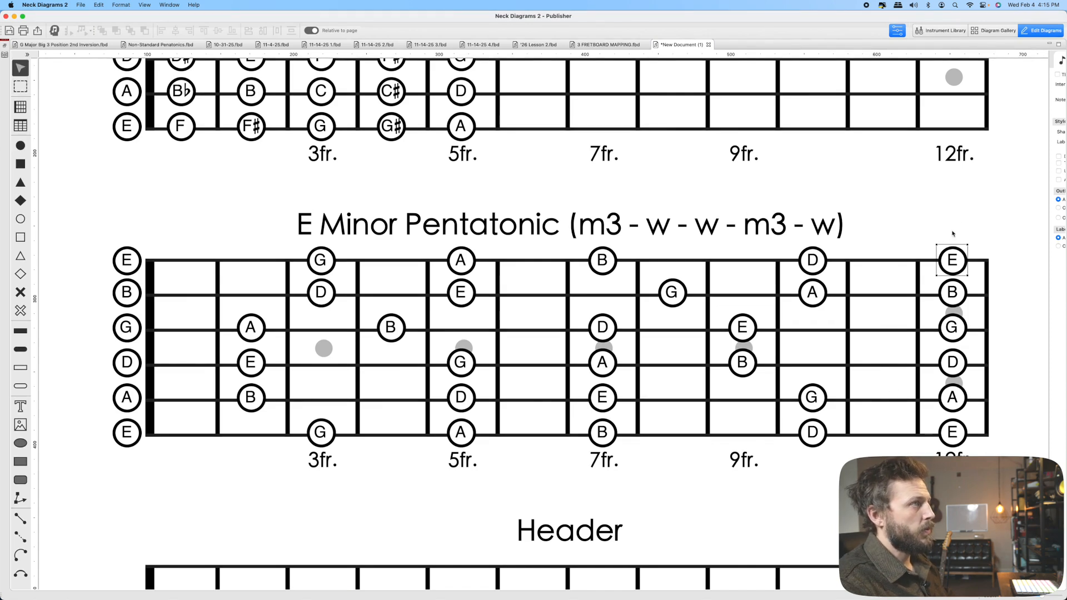
# - Make three notes per string solid black: open E, G and A on the low E string, and B, D and E on the A string
pyautogui.click(959, 224)
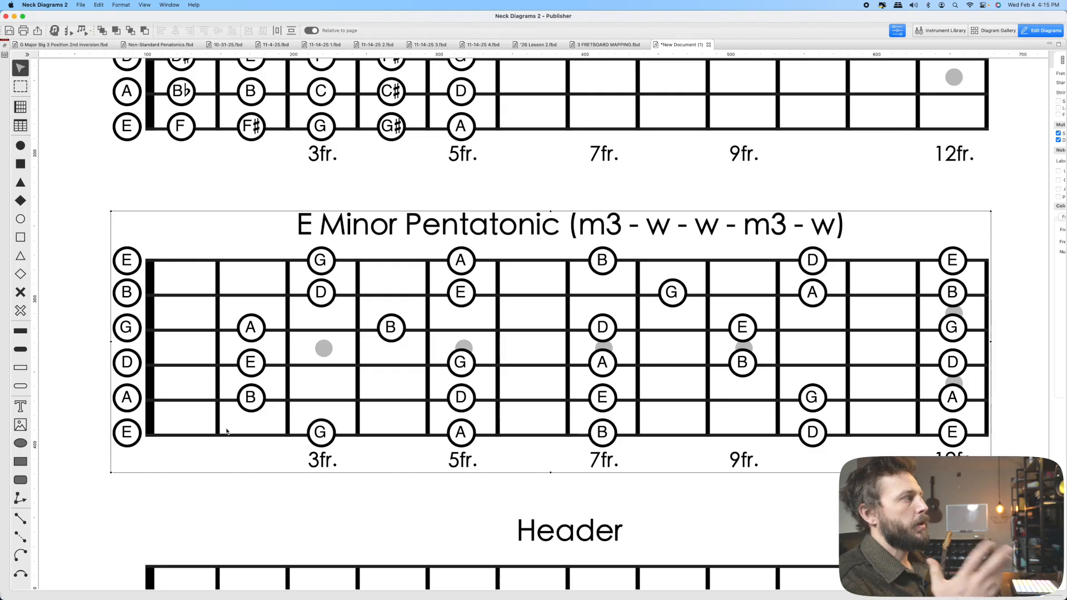
pyautogui.press('c')
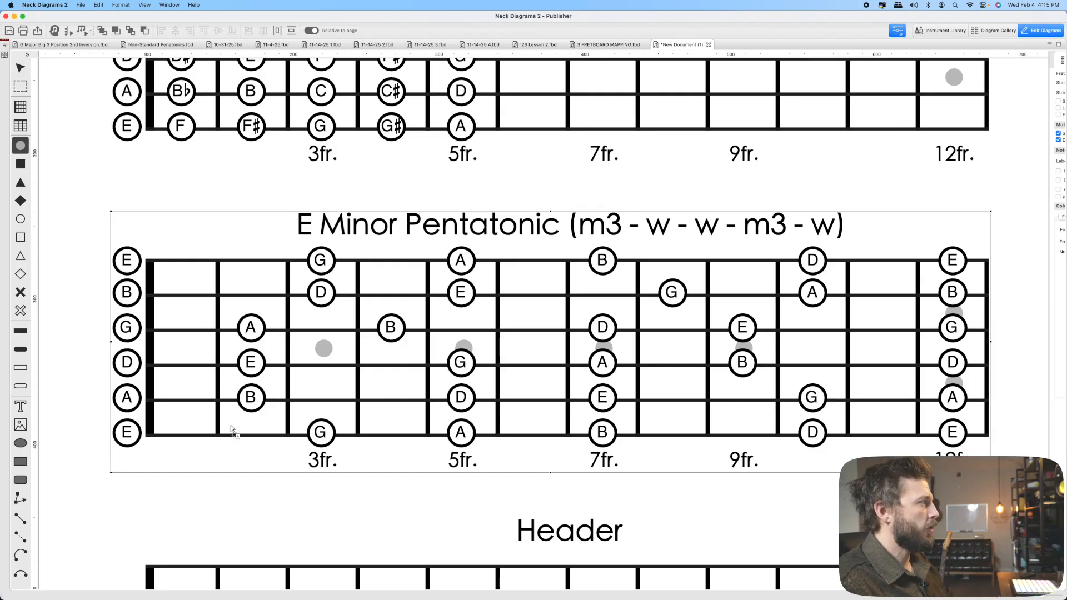
pyautogui.click(130, 434)
pyautogui.click(326, 438)
pyautogui.click(476, 438)
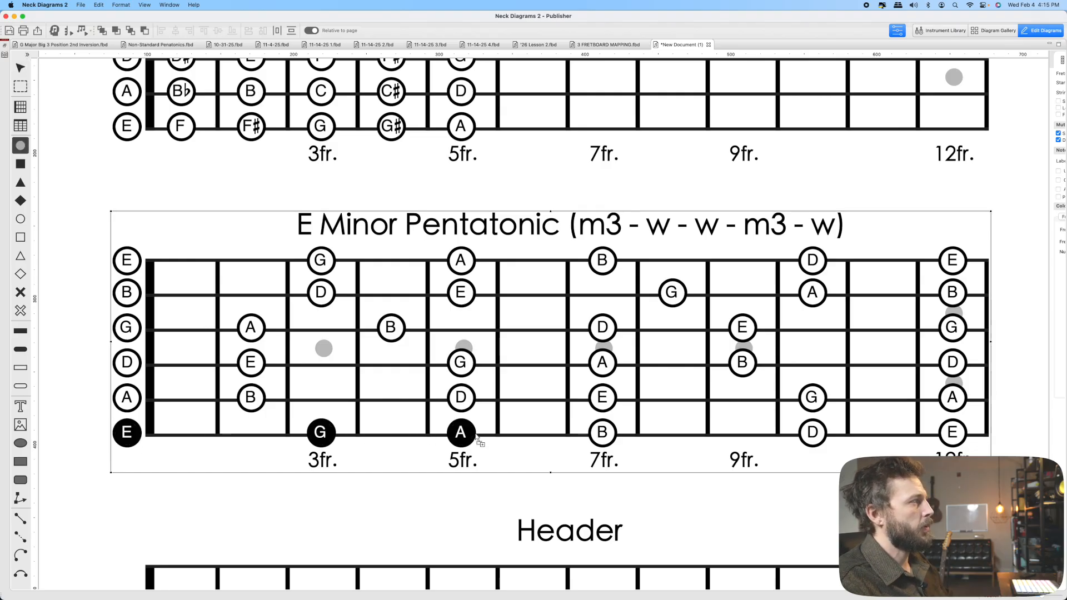
pyautogui.click(259, 399)
pyautogui.click(473, 397)
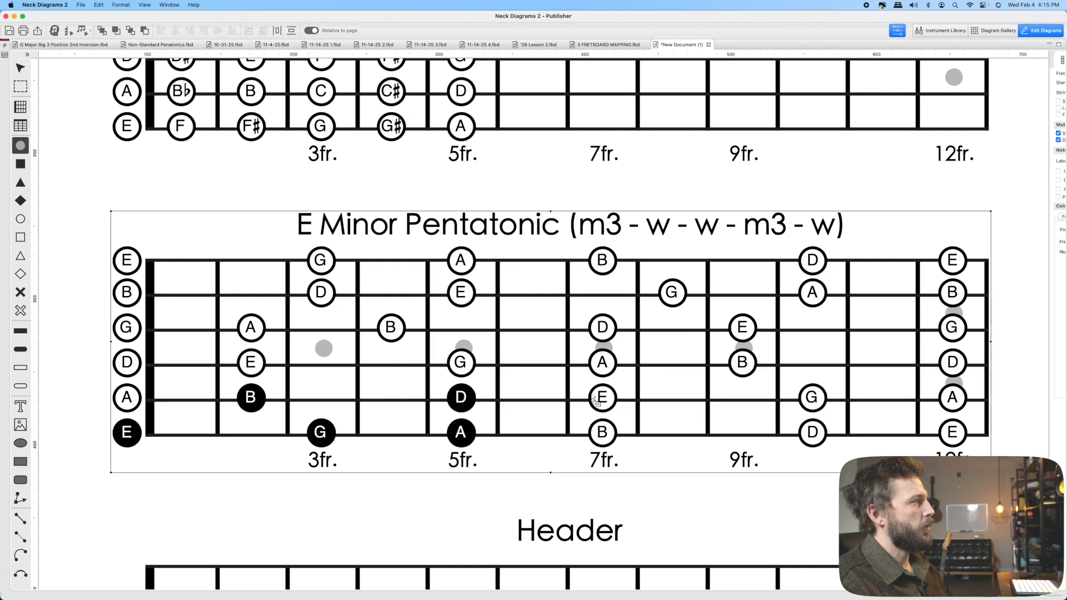
pyautogui.click(609, 397)
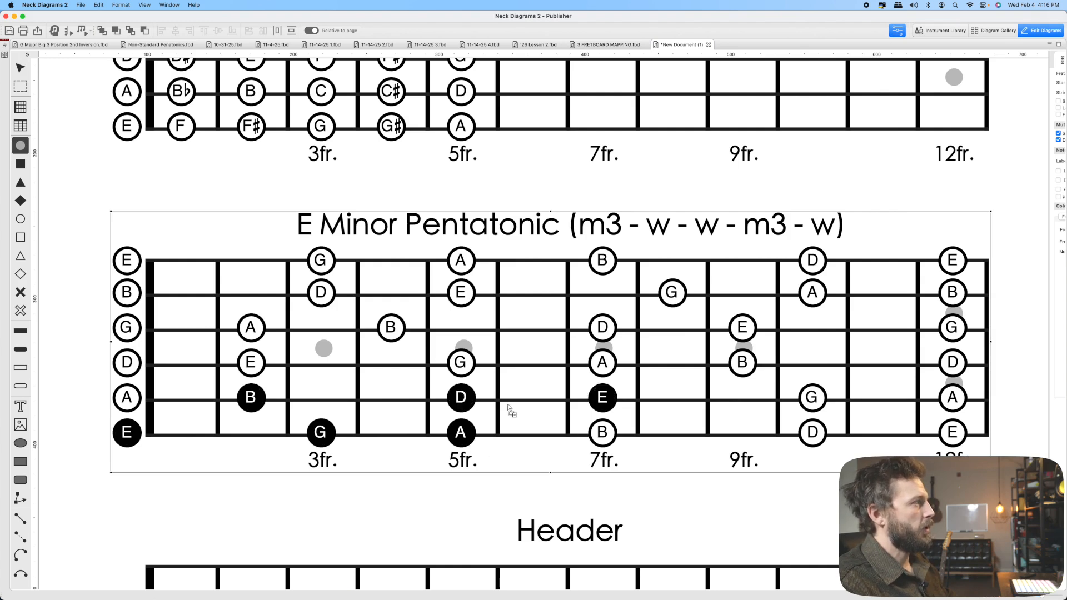
# - Make solid black the D string's G, A and B, the G string's D, E and G (fret 12), and the B string's A and B (fret 12)
pyautogui.click(467, 368)
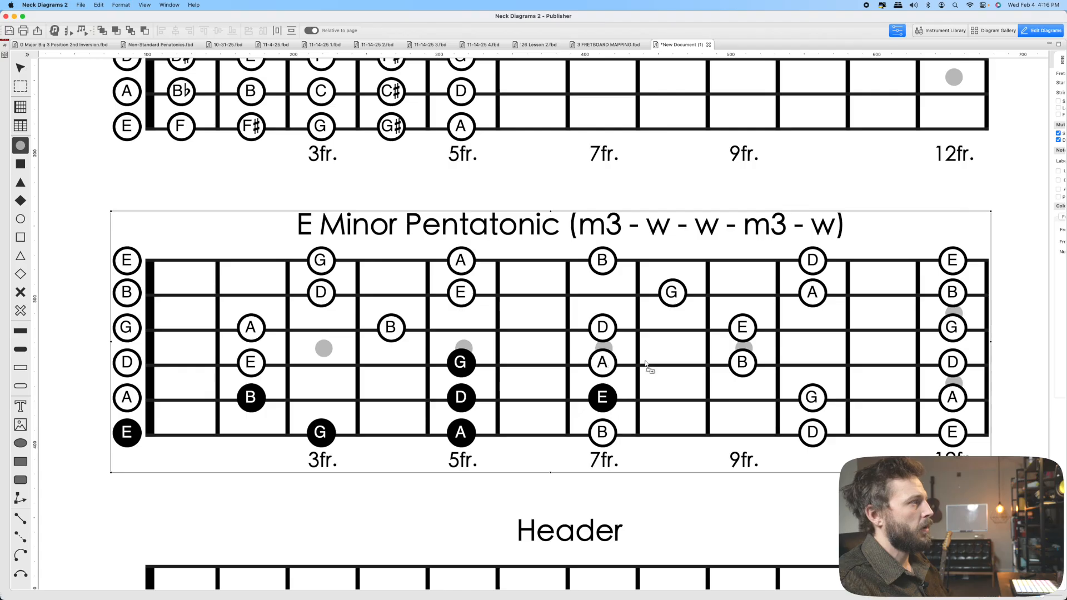
pyautogui.click(604, 363)
pyautogui.click(741, 367)
pyautogui.click(609, 331)
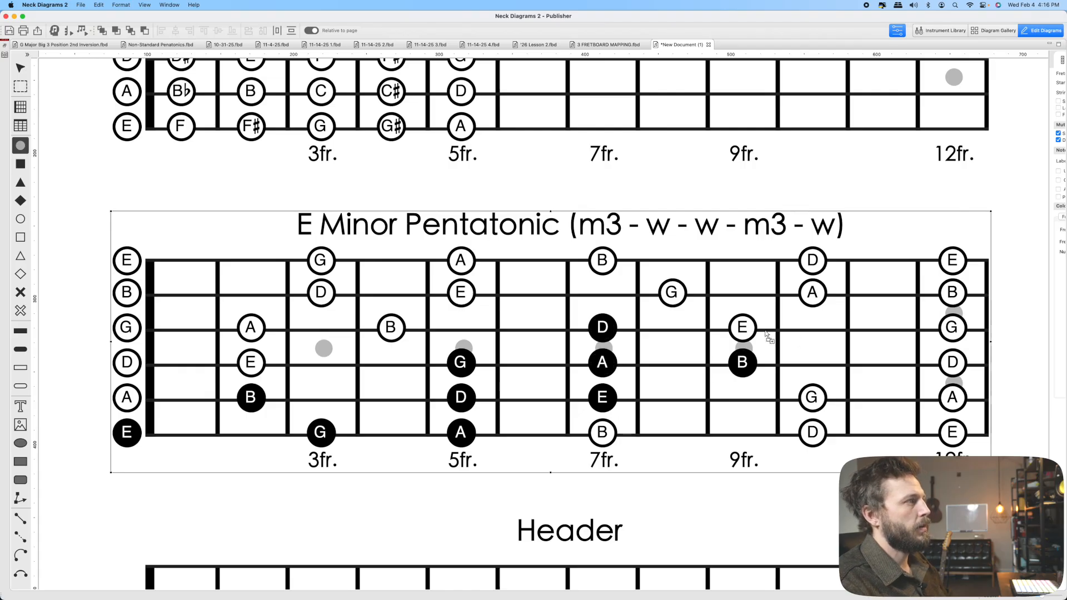
pyautogui.click(747, 331)
pyautogui.click(952, 331)
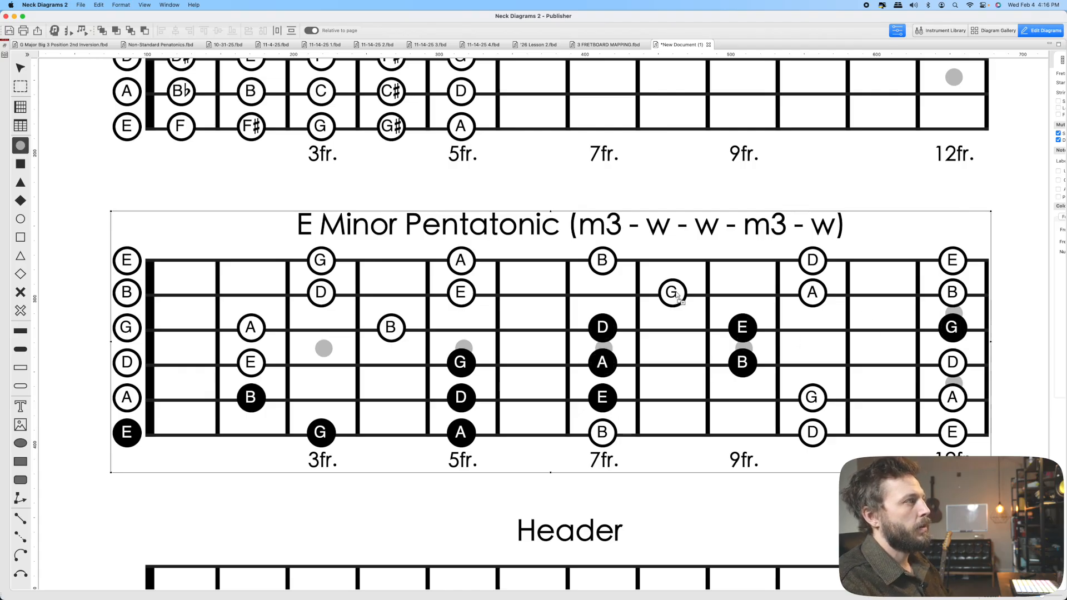
pyautogui.click(813, 293)
pyautogui.click(952, 293)
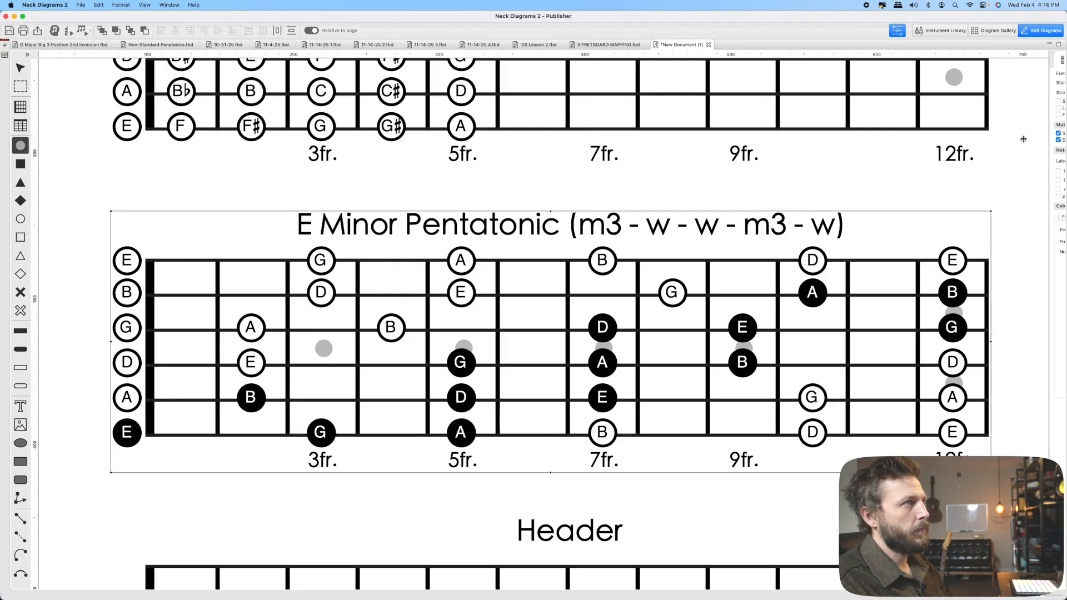
# - Extend the E Minor Pentatonic diagram to 17 frets
pyautogui.moveTo(1023, 139); pyautogui.dragTo(905, 141)
pyautogui.click(959, 71)
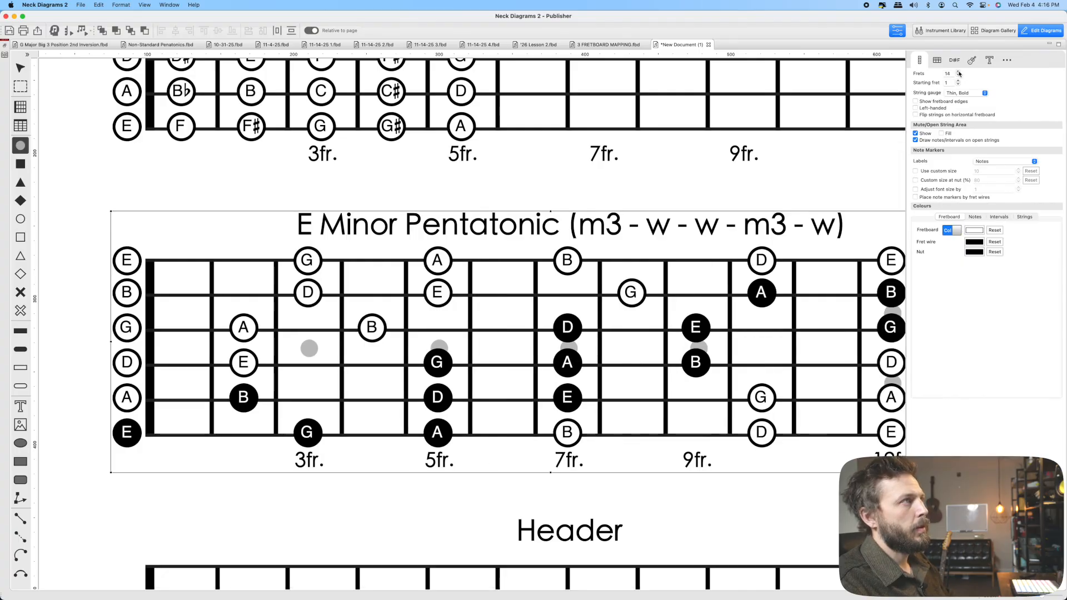
pyautogui.click(959, 72)
pyautogui.click(958, 71)
pyautogui.click(959, 71)
pyautogui.click(958, 71)
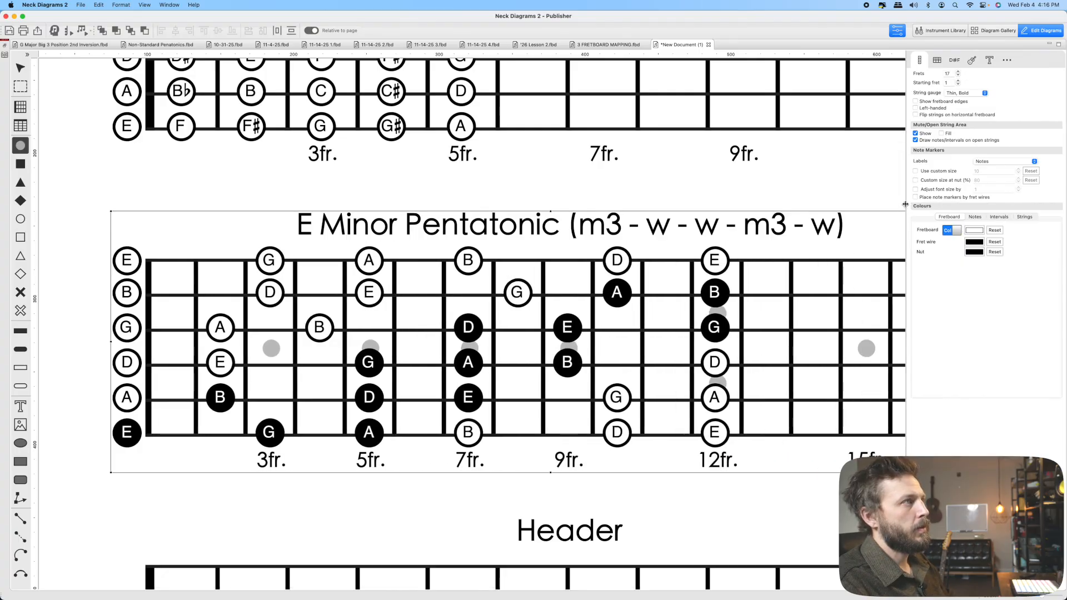
pyautogui.moveTo(1051, 205); pyautogui.dragTo(1052, 204)
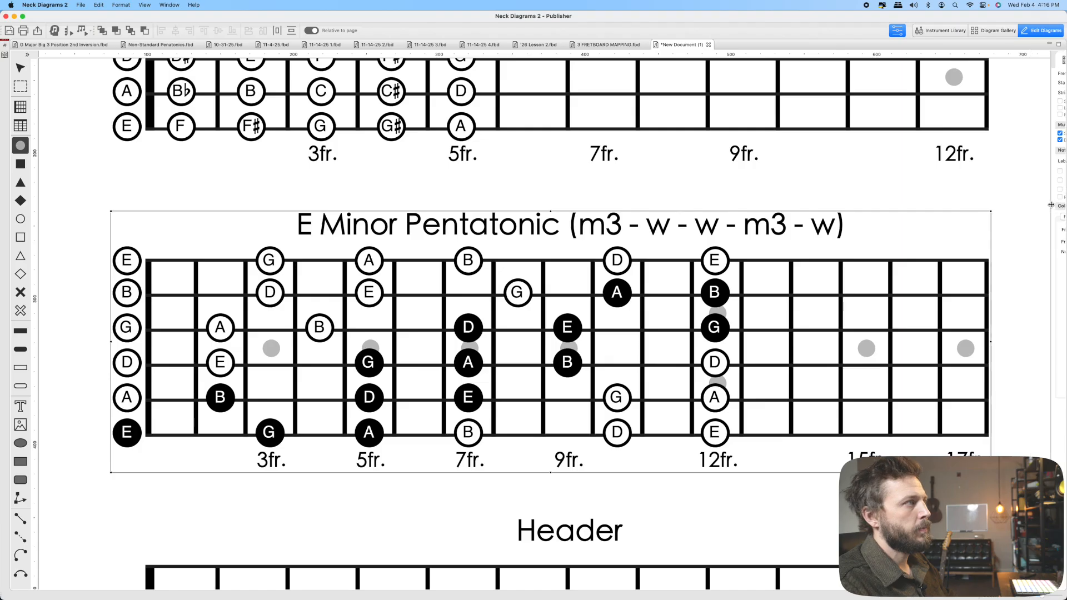
# - Add hollow circle markers for G (fret 15) and A (17) on the low E string, and B (14) and D (17) on the A string
pyautogui.press('o')
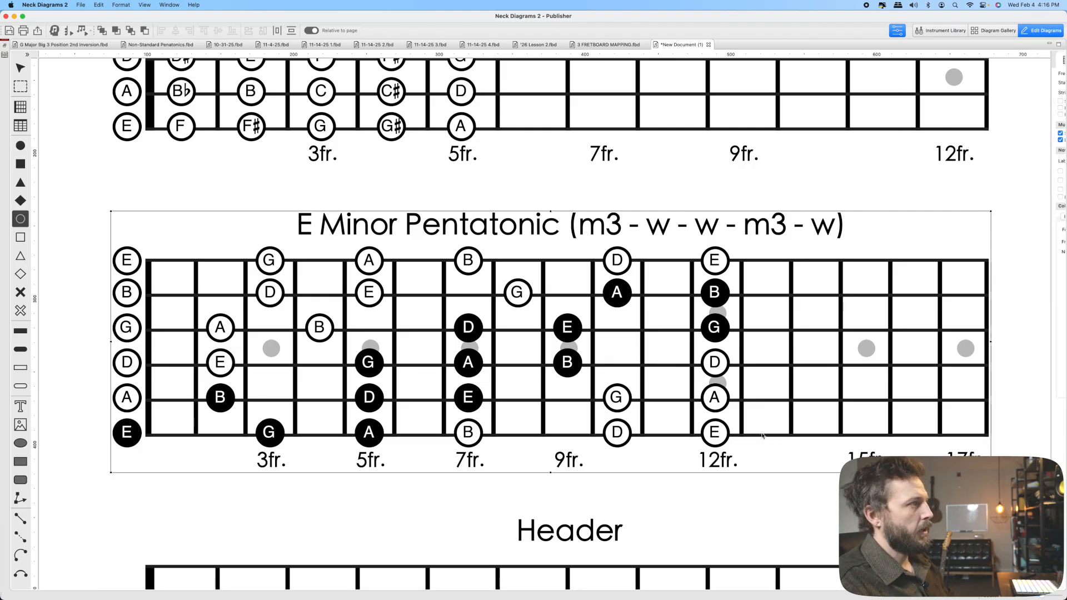
pyautogui.click(858, 434)
pyautogui.click(962, 433)
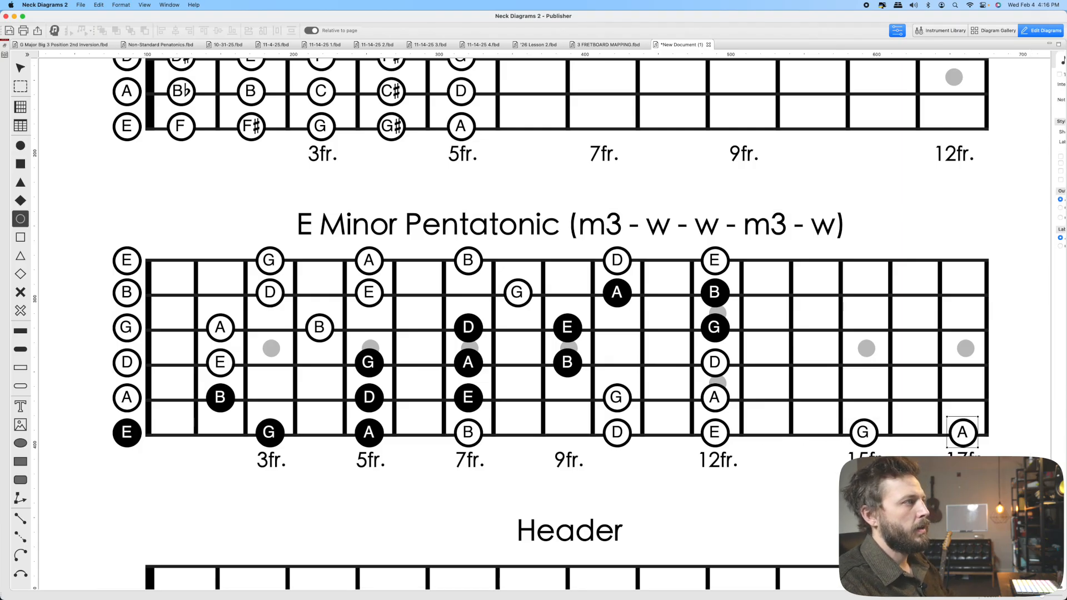
pyautogui.click(812, 397)
pyautogui.click(970, 401)
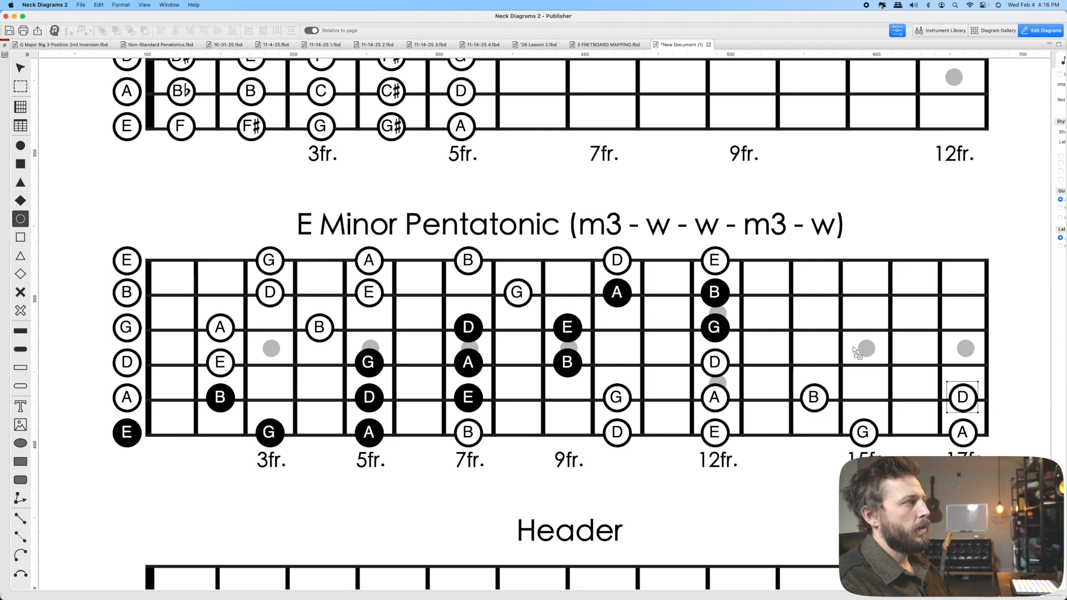
# - Add hollow circle markers for E (fret 14) and G (17) on the D string, and A (14) and B (16) on the G string
pyautogui.click(813, 365)
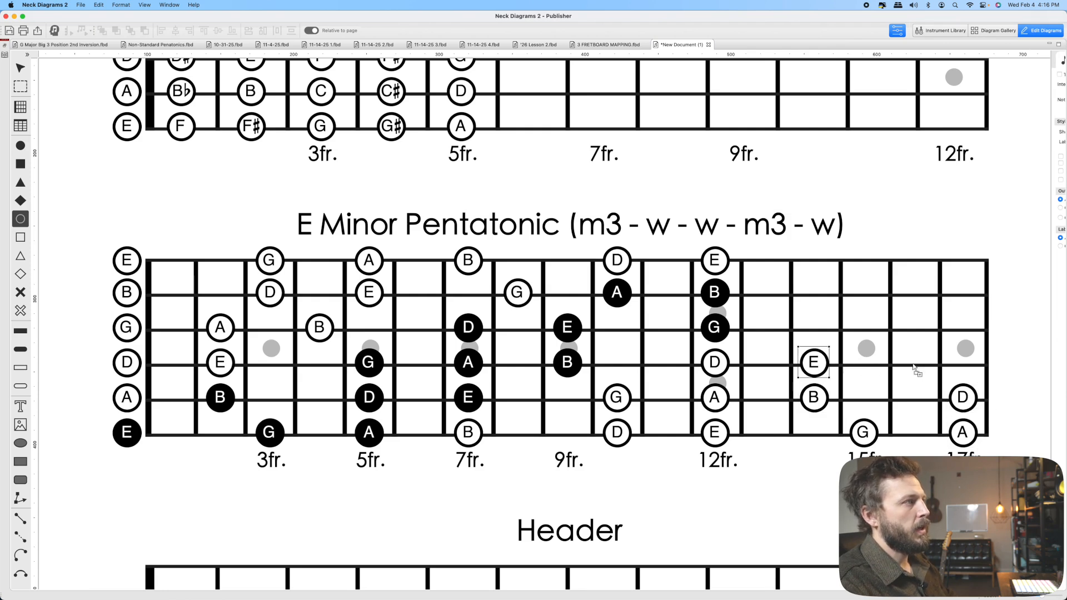
pyautogui.click(964, 365)
pyautogui.click(817, 332)
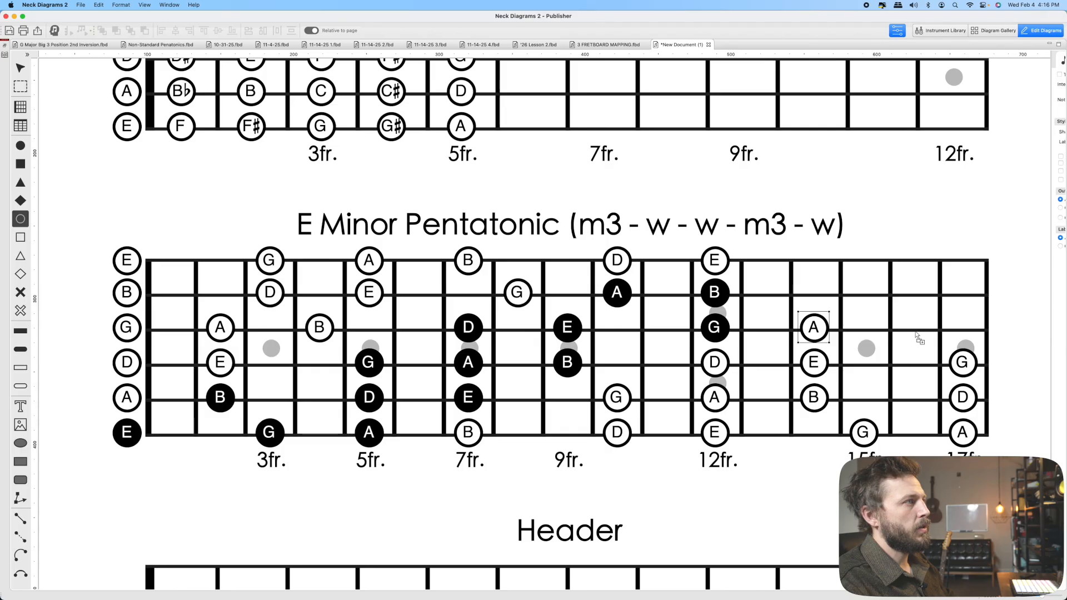
pyautogui.click(902, 327)
# - Add hollow circle markers for D (fret 15) and E (17) on the B string, and G (15) and A (17) on the high E string
pyautogui.click(878, 297)
pyautogui.click(971, 300)
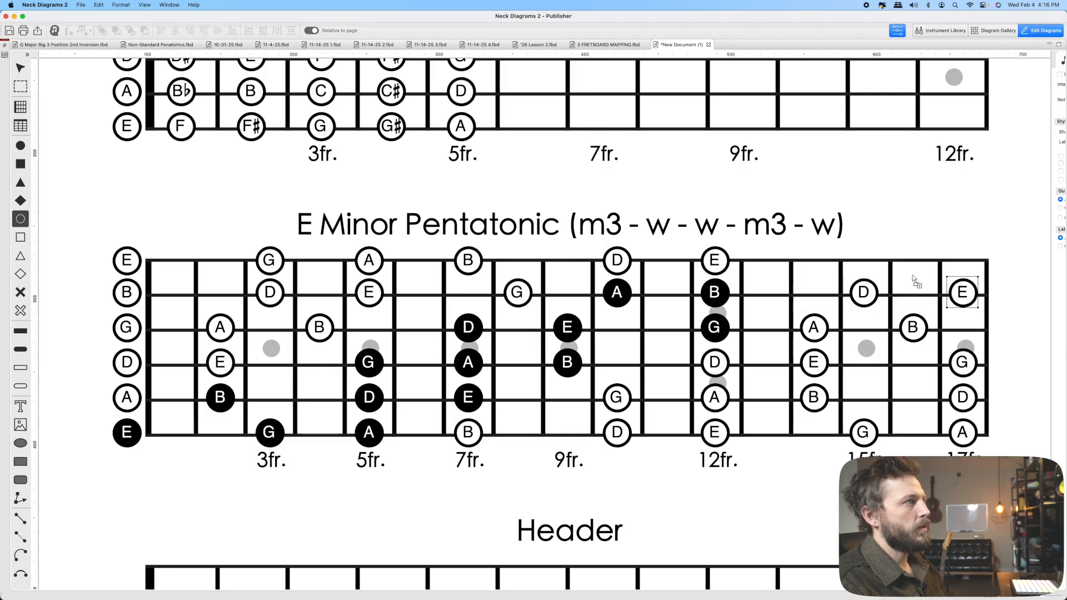
pyautogui.click(879, 266)
pyautogui.click(971, 271)
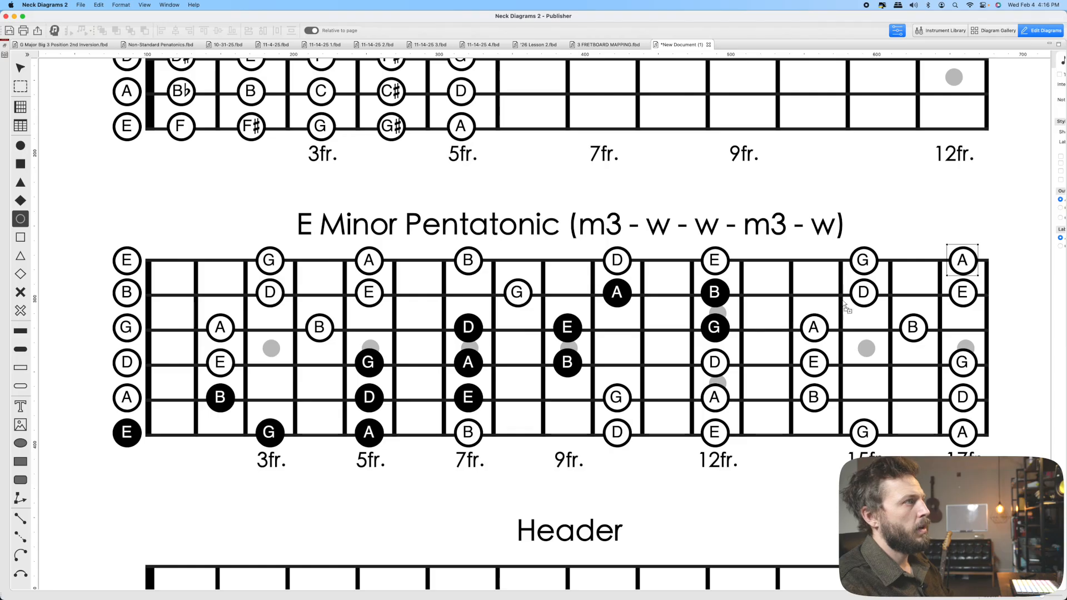
# - Make solid black the B string's D (fret 15) and the high E string's E (12), G (15) and A (17)
pyautogui.press('1')
pyautogui.click(862, 297)
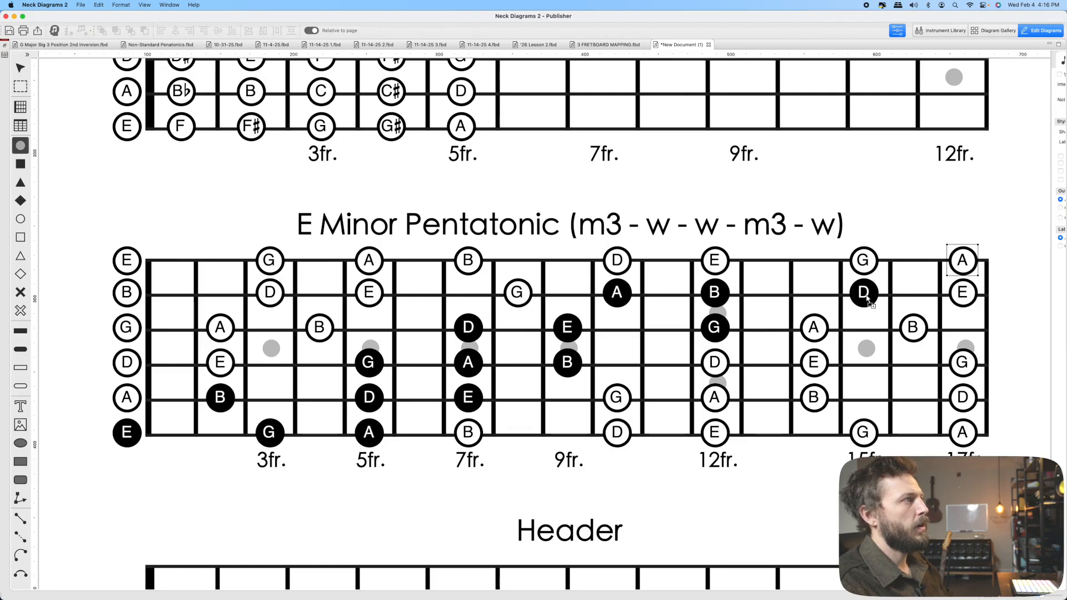
pyautogui.click(717, 263)
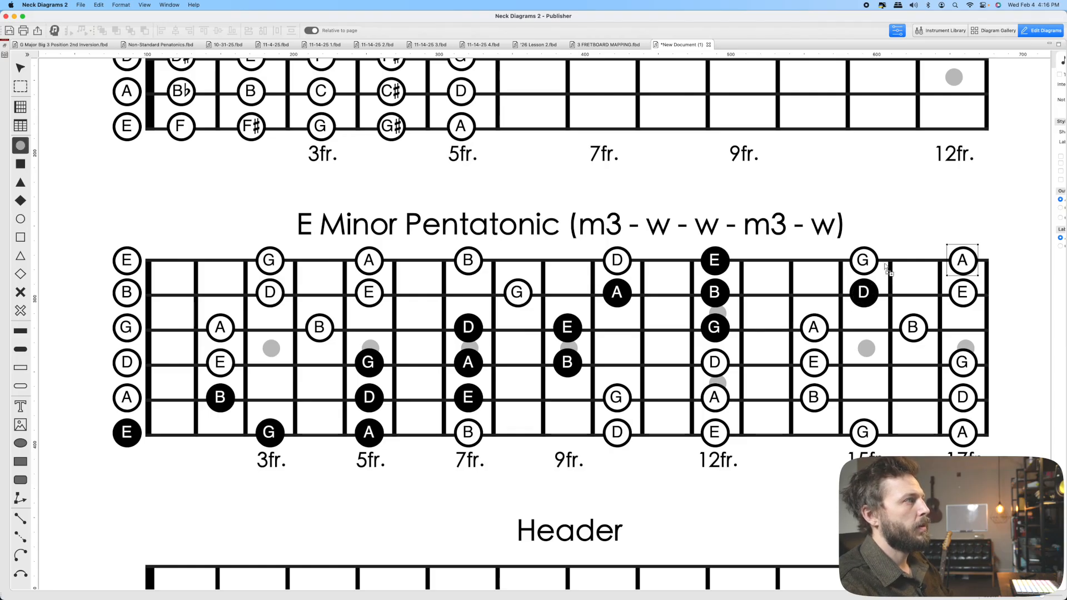
pyautogui.click(863, 261)
pyautogui.click(962, 261)
pyautogui.press('Escape')
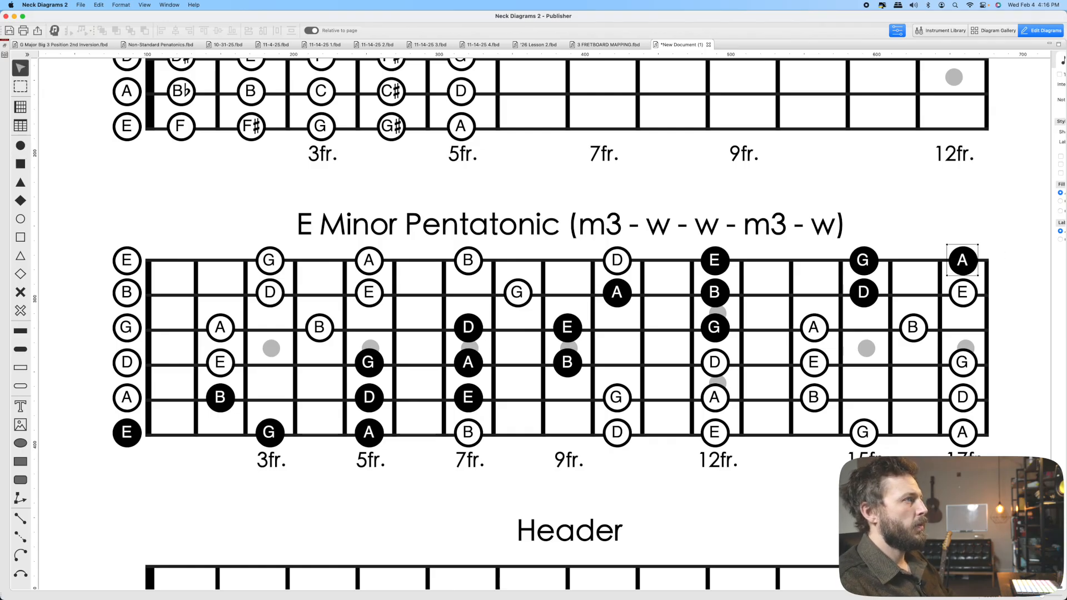
pyautogui.click(1001, 249)
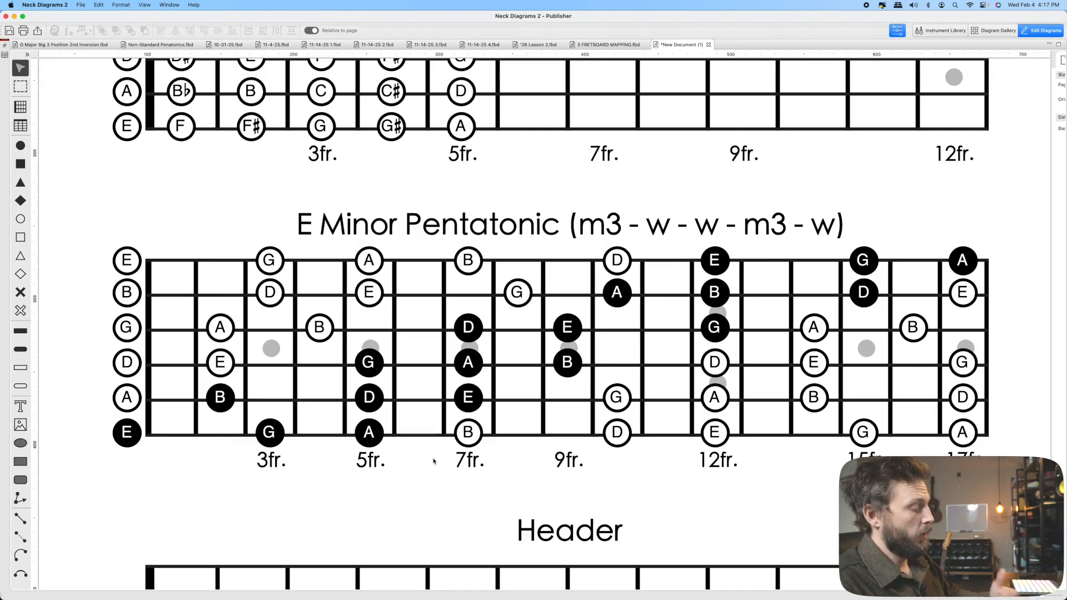
# - Undo the last two black fills and turn the remaining solid markers on the upper two strings, G string frets 9 and 12, and D string fret 9 hollow
pyautogui.press('super+z')
pyautogui.press('super+z')
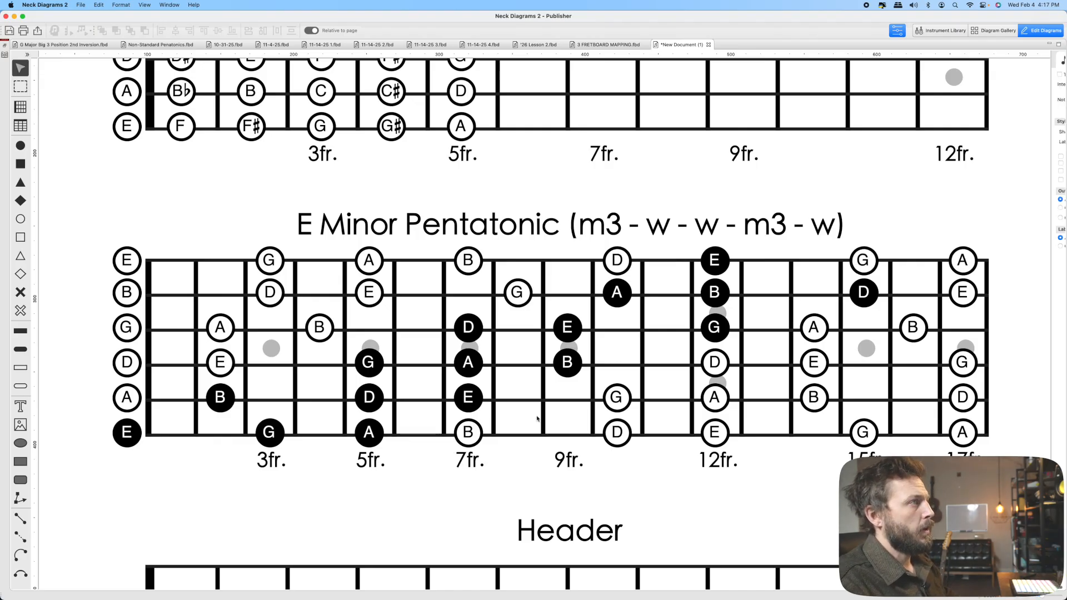
pyautogui.press('o')
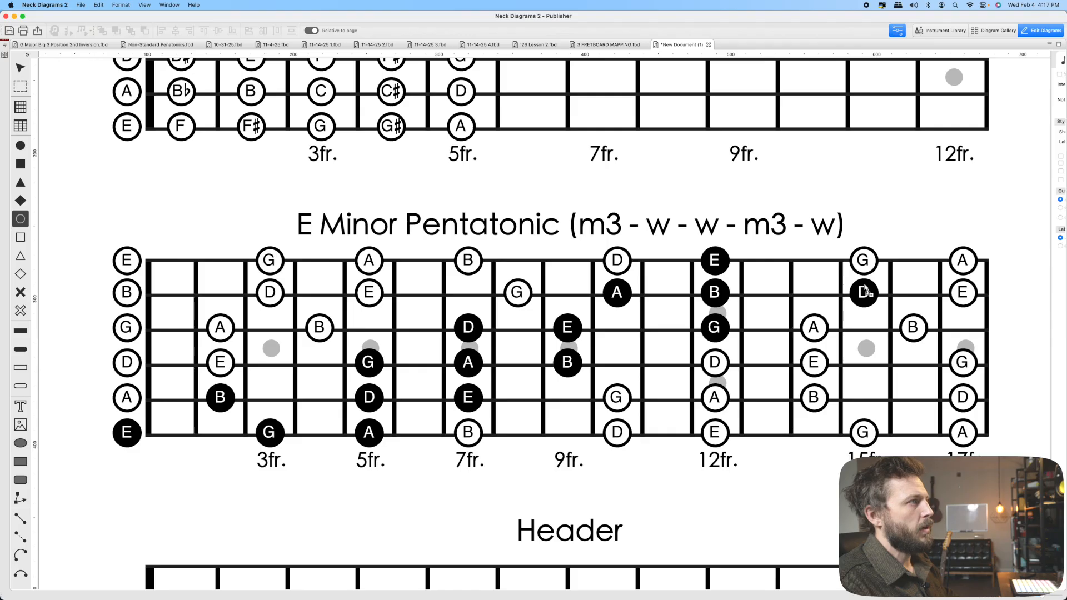
pyautogui.click(717, 260)
pyautogui.click(717, 327)
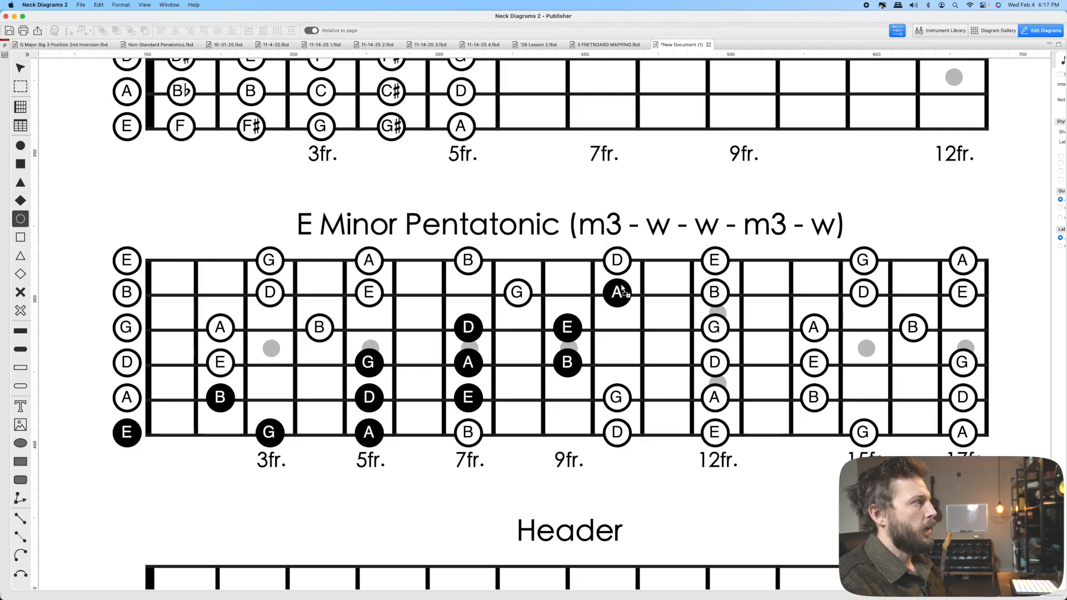
pyautogui.click(618, 293)
pyautogui.click(571, 328)
pyautogui.click(567, 363)
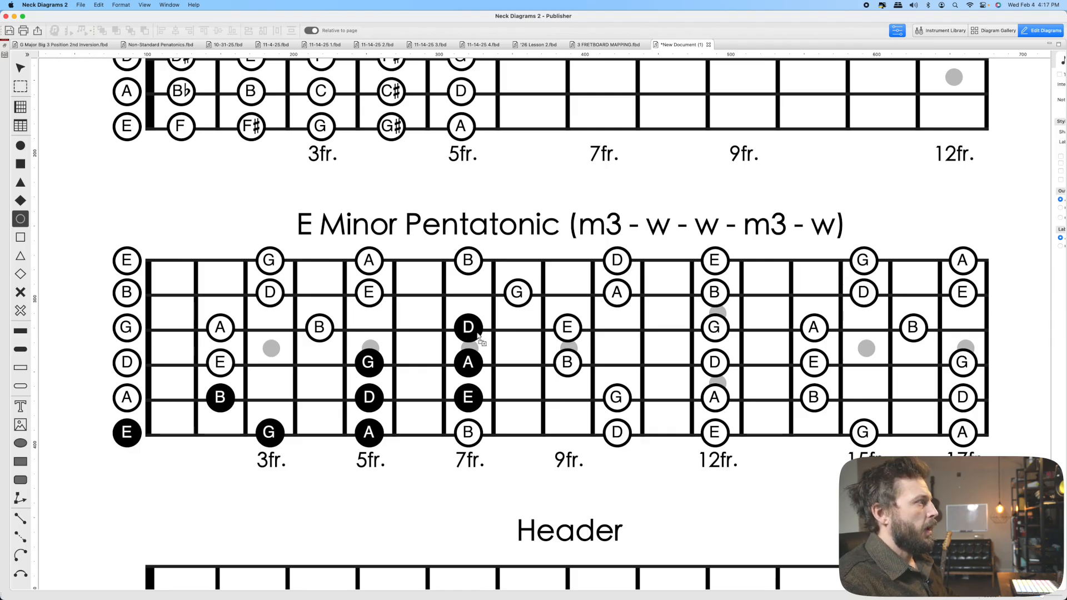
# - Turn the remaining solid markers hollow, from the G string's D (fret 7) down to the open low E
pyautogui.click(469, 327)
pyautogui.click(468, 363)
pyautogui.click(469, 397)
pyautogui.click(373, 363)
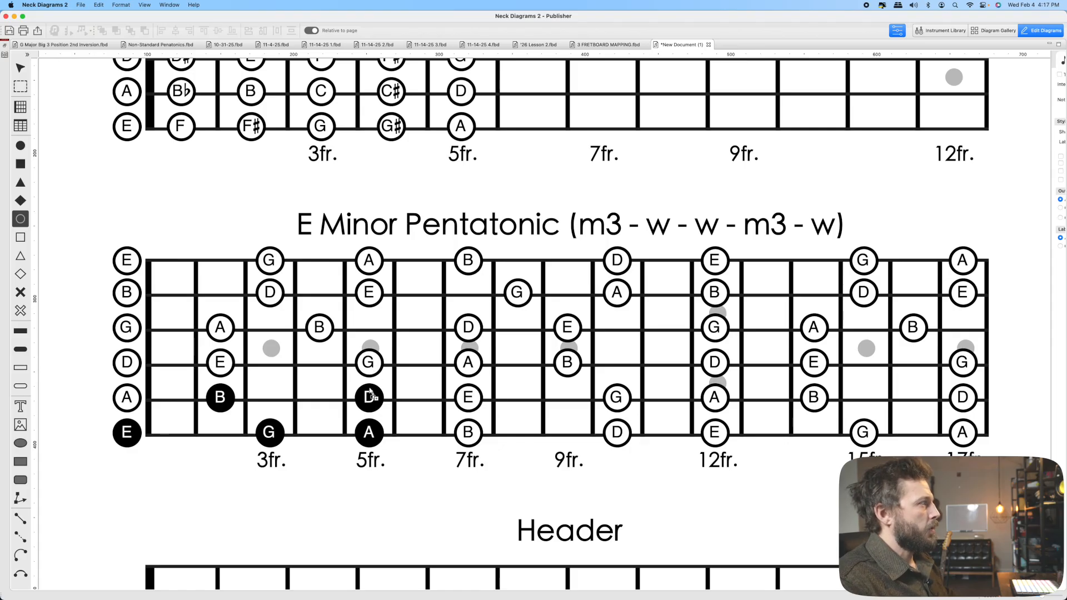
pyautogui.click(370, 396)
pyautogui.click(369, 432)
pyautogui.click(264, 431)
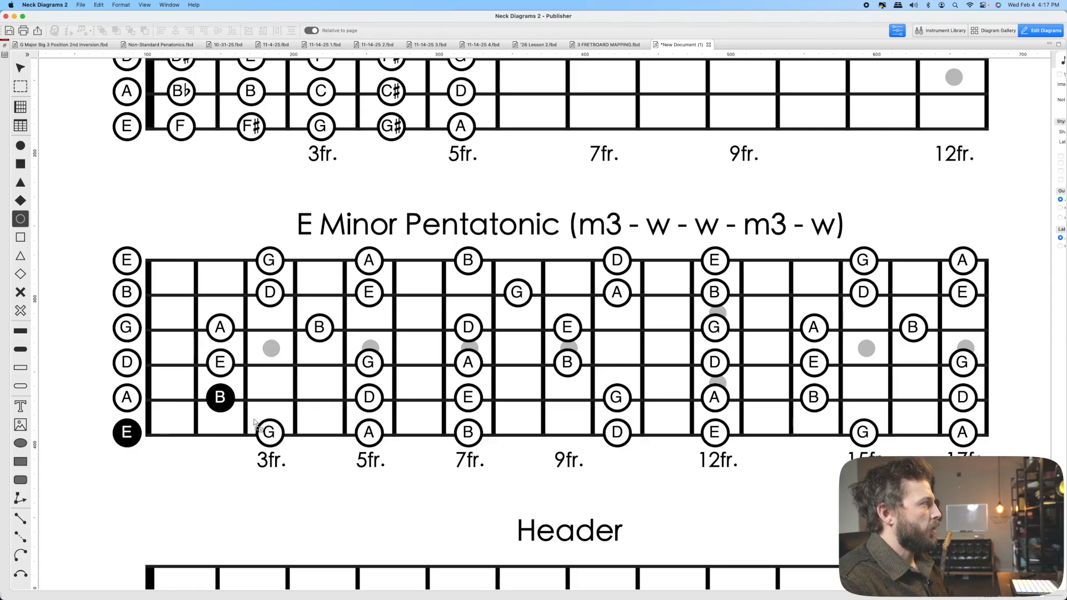
pyautogui.click(220, 399)
pyautogui.click(127, 432)
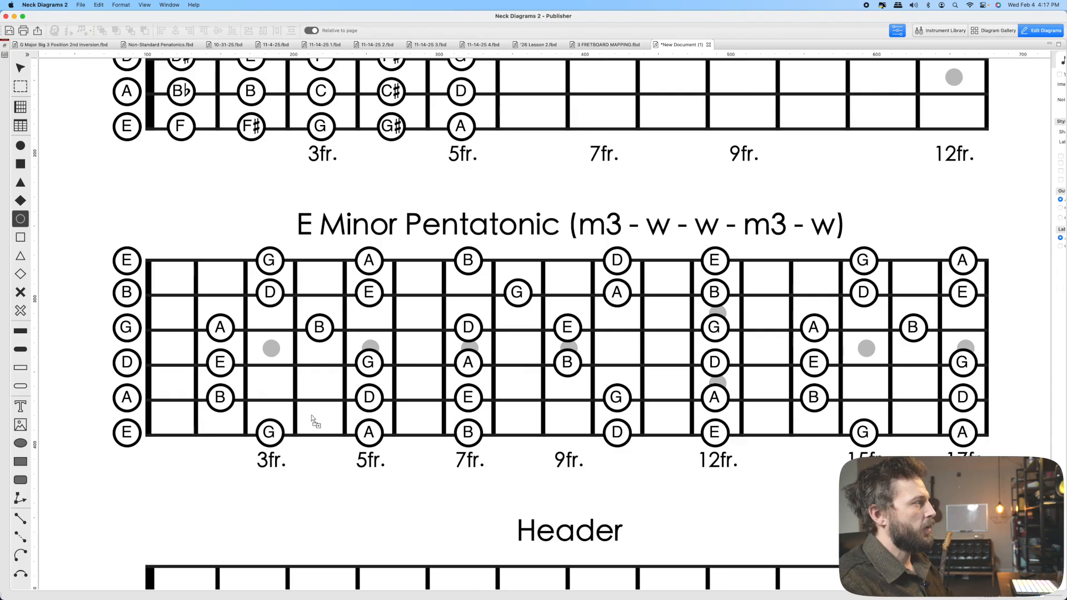
# - Make solid black the low E string's G (fret 3), A (5) and B (7), and the A string's D (5) and E (7)
pyautogui.press('1')
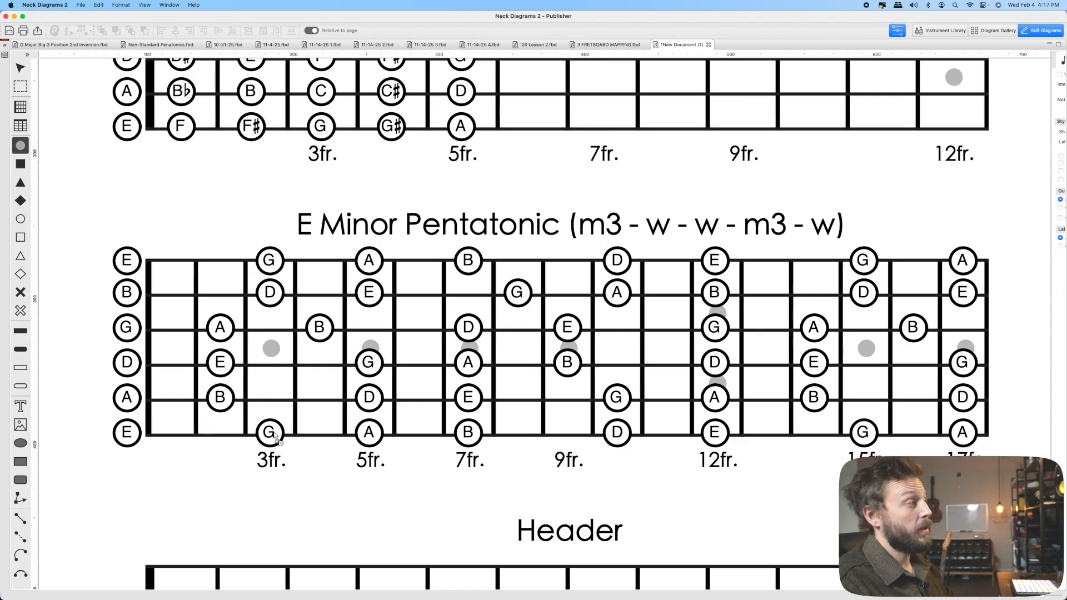
pyautogui.click(270, 434)
pyautogui.click(369, 432)
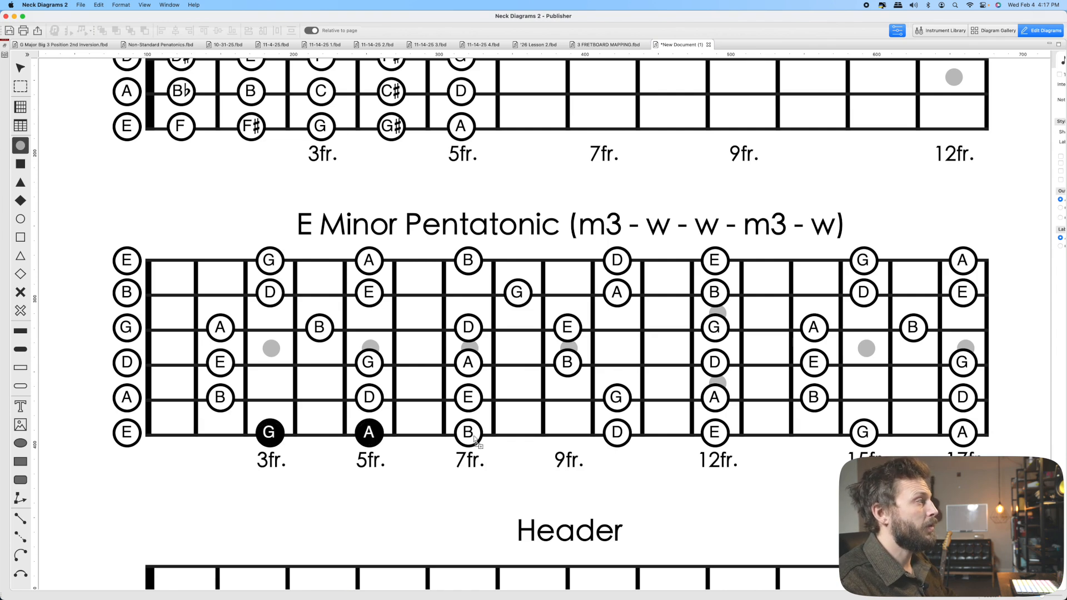
pyautogui.click(468, 433)
pyautogui.click(369, 397)
pyautogui.click(465, 398)
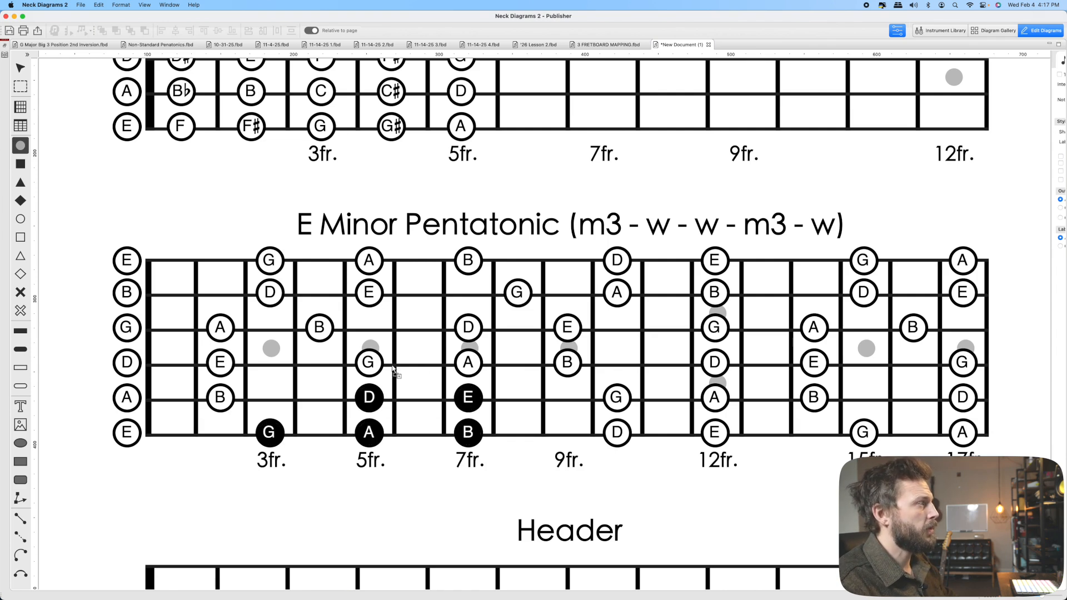
# - Make solid black the D string's G (fret 5), A (7) and B (9), and the G string's D (7) and E (9)
pyautogui.click(369, 363)
pyautogui.click(469, 362)
pyautogui.click(567, 362)
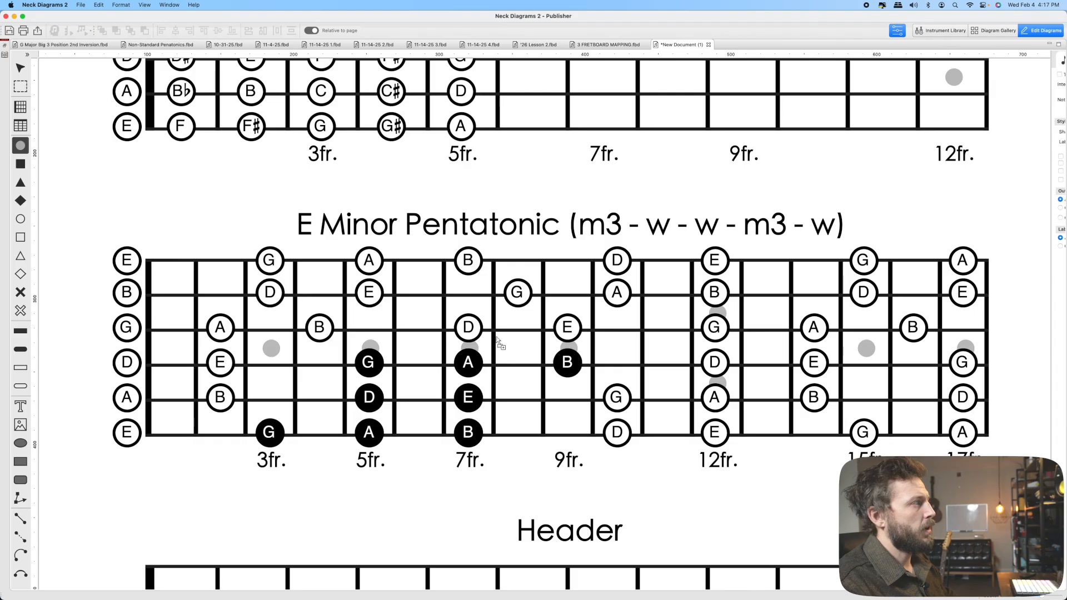
pyautogui.click(469, 328)
pyautogui.click(567, 328)
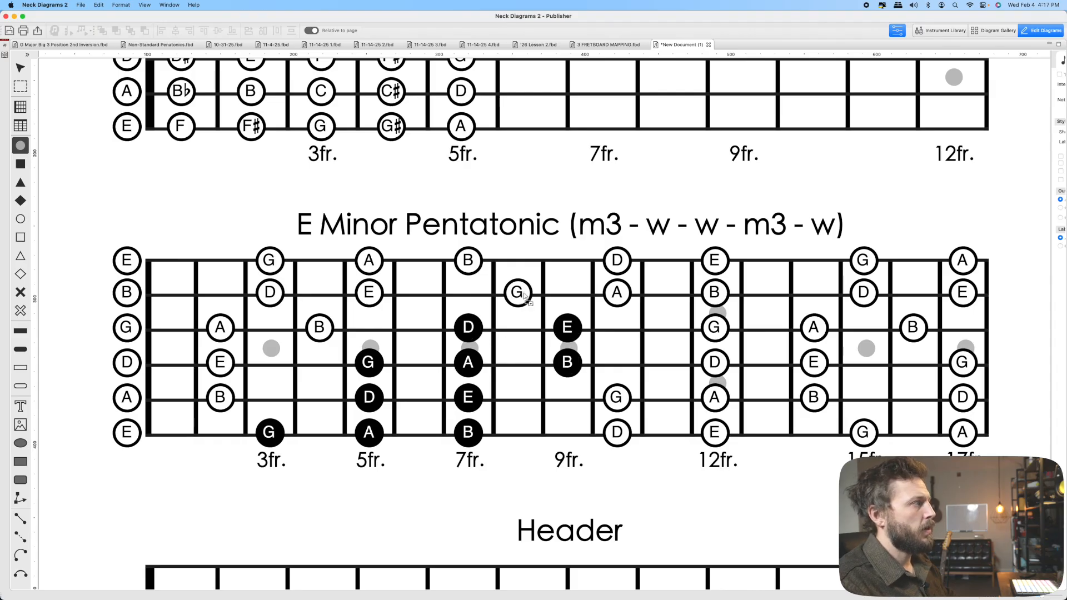
# - Undo all the black fills of the pattern starting on the low E string's G
pyautogui.press('super+z')
pyautogui.press('super+z')
pyautogui.press('super+z')
pyautogui.press('super+z')
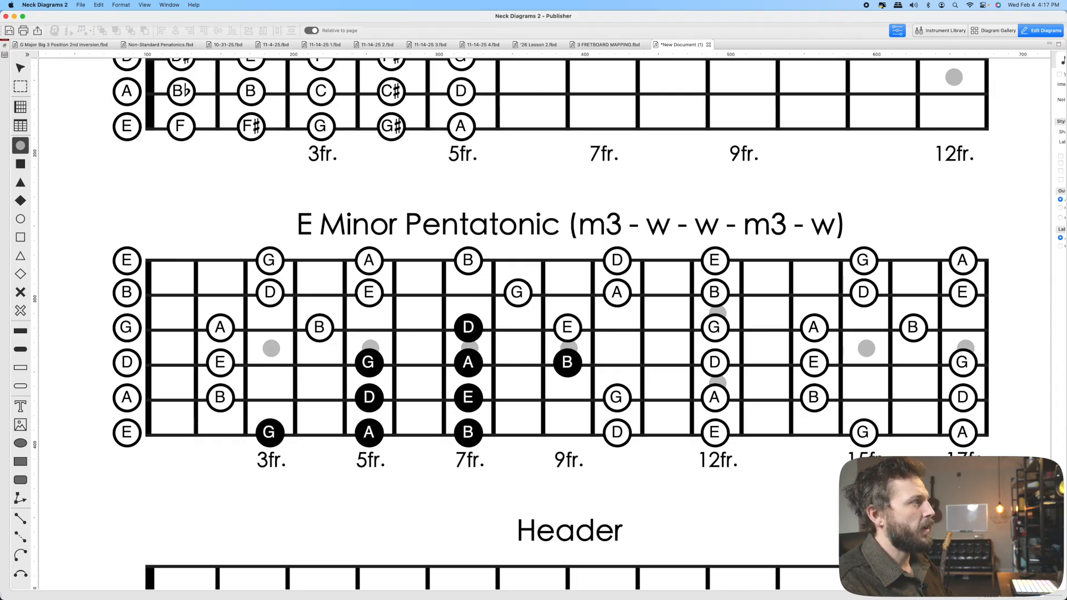
pyautogui.press('super+z')
pyautogui.press('super+z')
pyautogui.press('super+z')
pyautogui.press('super+z')
pyautogui.press('super+z')
pyautogui.press('super+z')
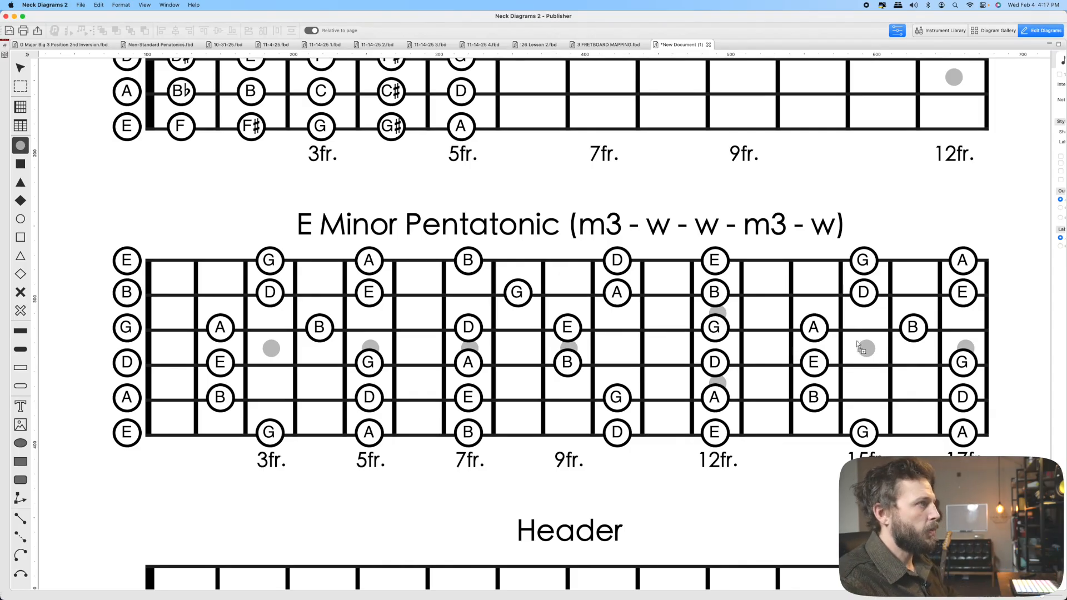
# - Extend the blank diagram directly below E Minor Pentatonic to 15 frets
pyautogui.scroll(-10, 981, 369)
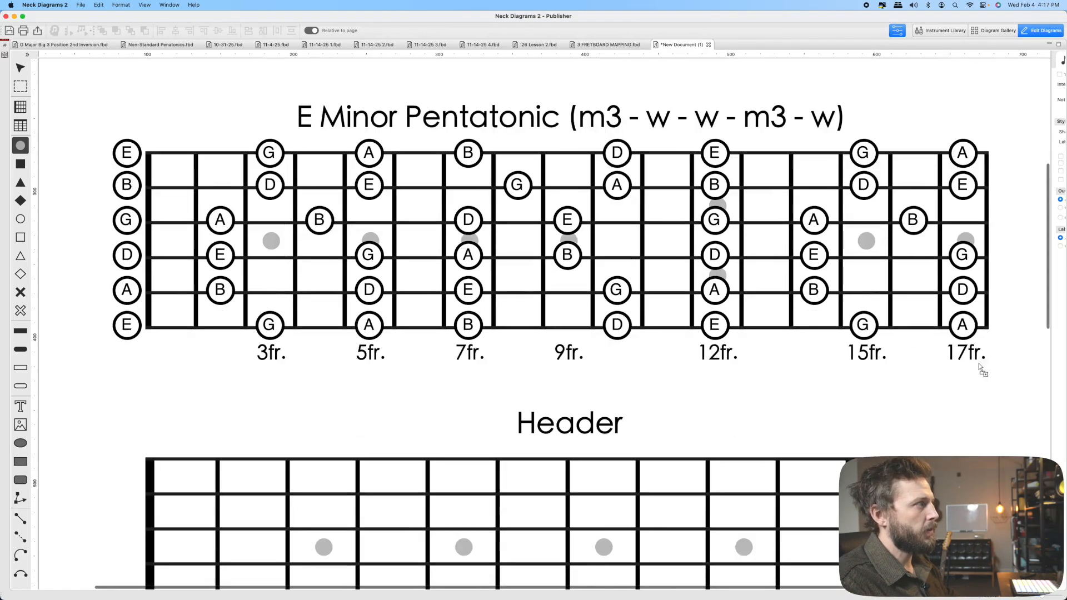
pyautogui.scroll(-1, 981, 370)
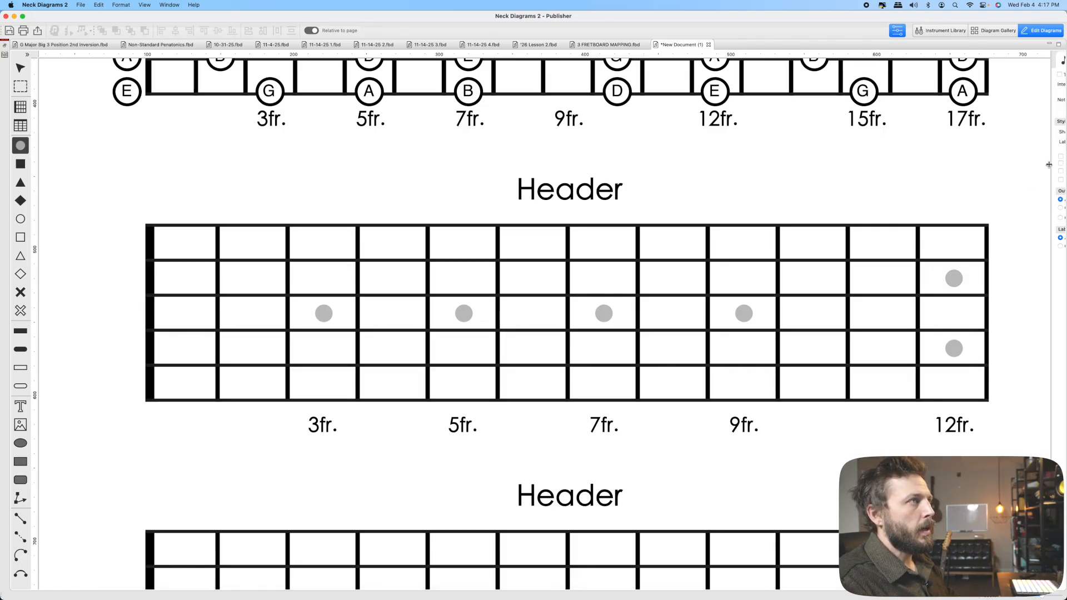
pyautogui.moveTo(1048, 165); pyautogui.dragTo(895, 167)
pyautogui.click(795, 312)
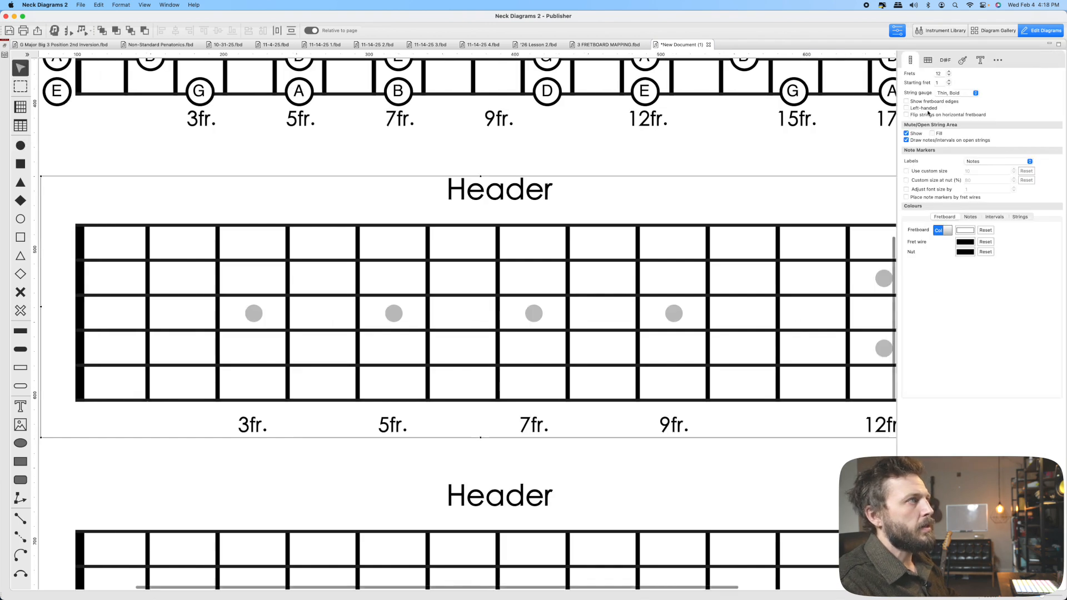
pyautogui.click(949, 72)
pyautogui.click(949, 72)
pyautogui.click(949, 72)
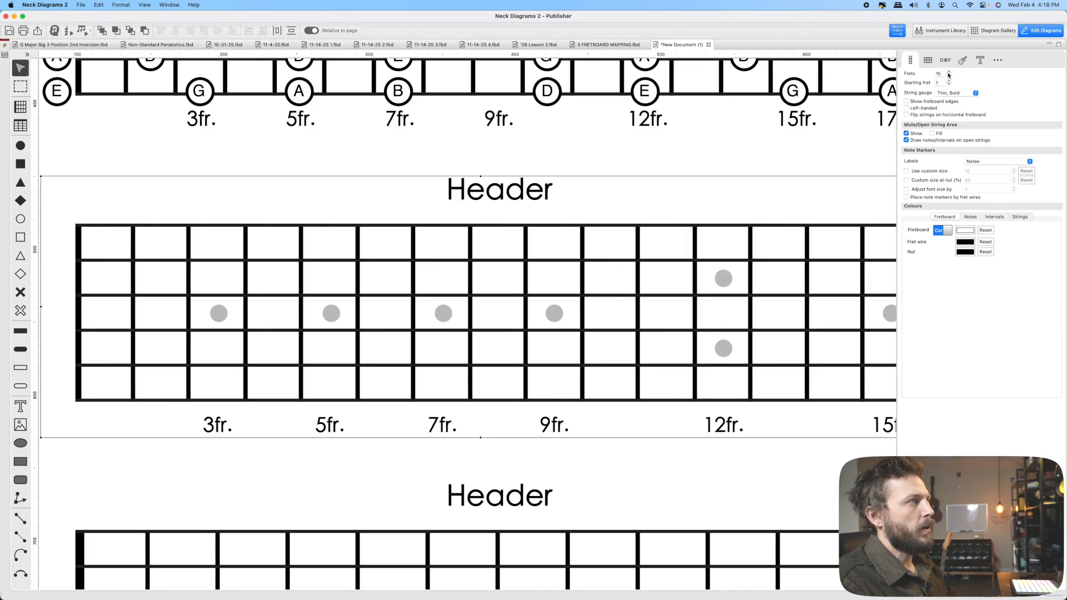
pyautogui.moveTo(925, 171); pyautogui.dragTo(1021, 174)
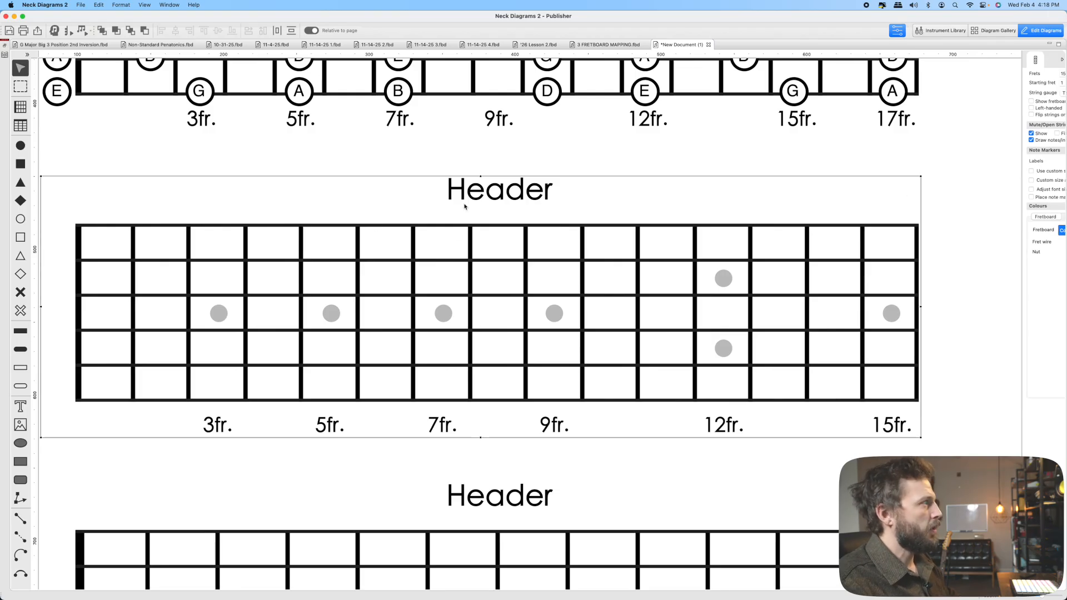
pyautogui.click(395, 162)
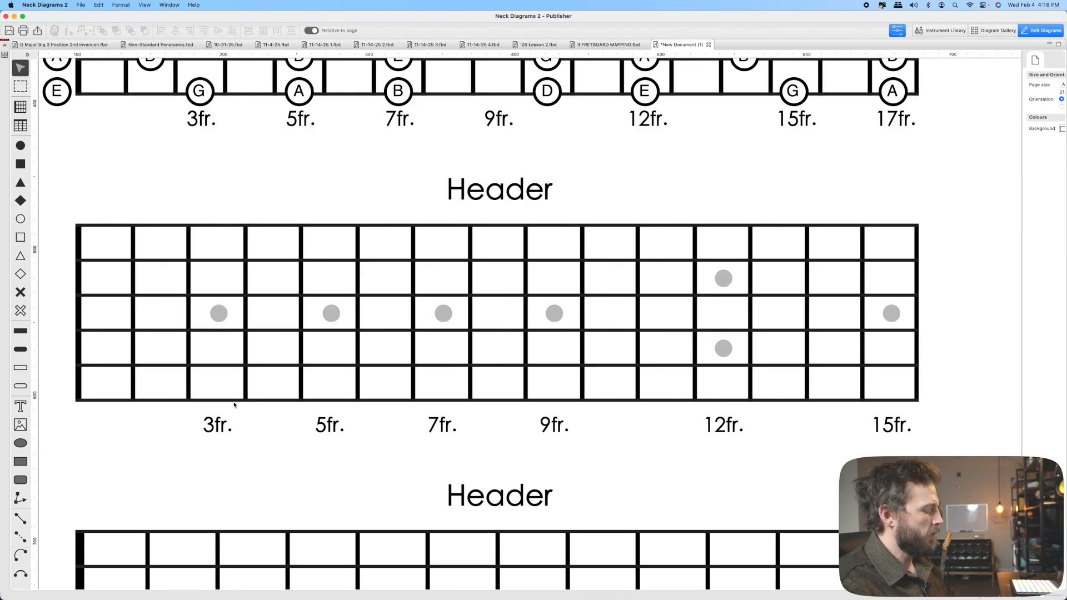
# - Add hollow circle markers for open E, F♯ (fret 2) and G♯ (fret 4) on the 15-fret diagram's low E string
pyautogui.press('5')
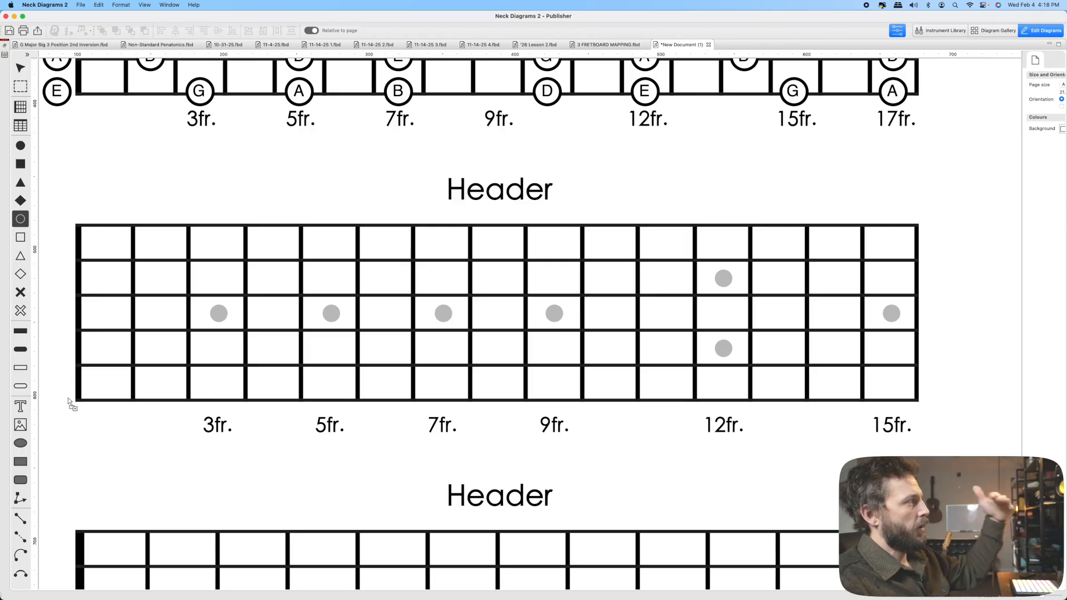
pyautogui.click(91, 400)
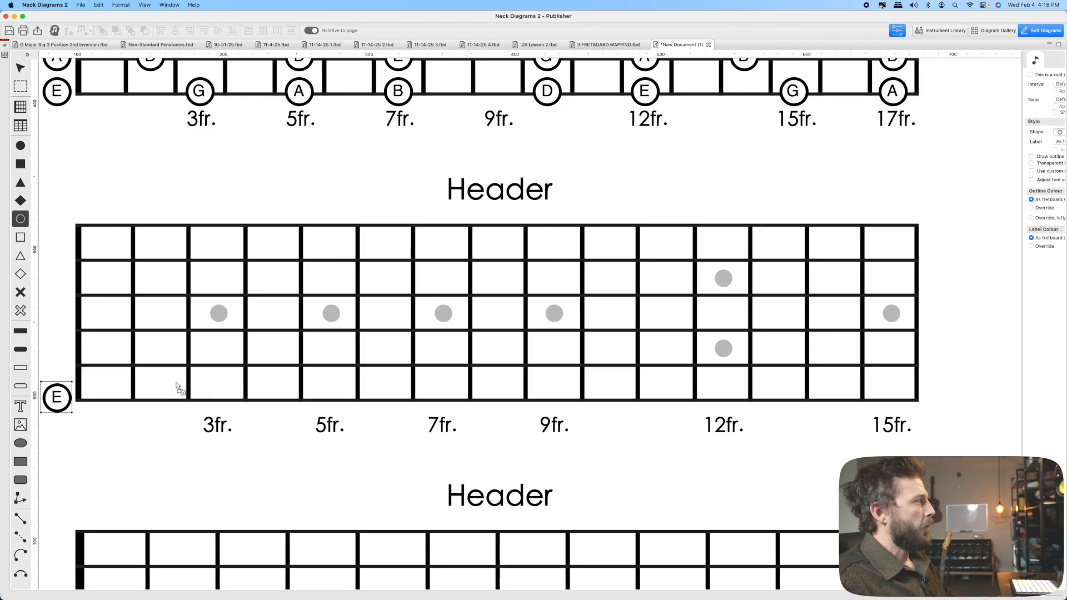
pyautogui.click(160, 397)
pyautogui.click(272, 397)
pyautogui.hscroll(3, 278, 397)
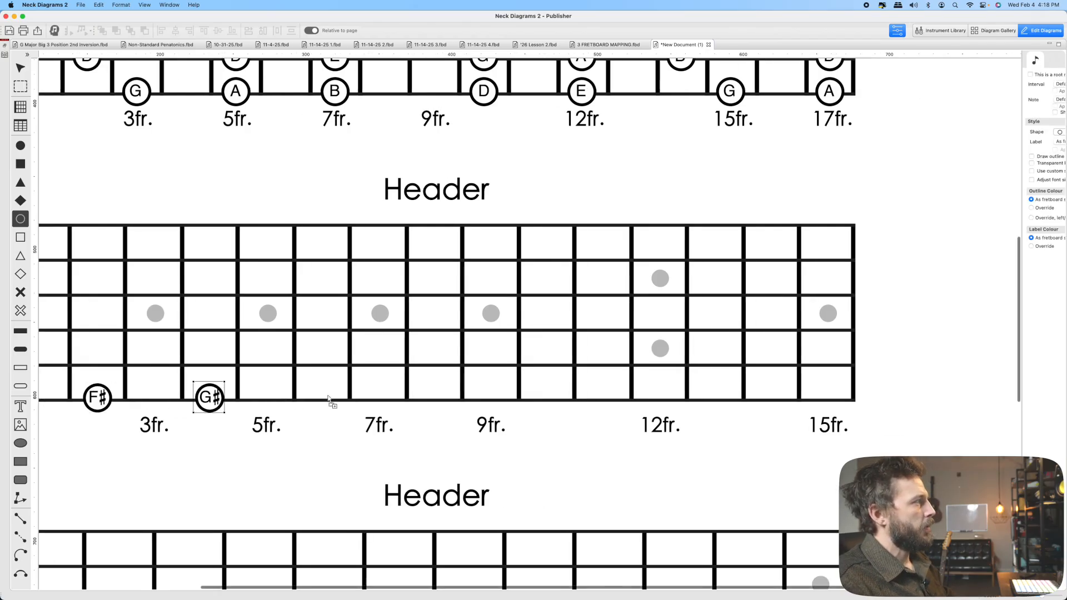
pyautogui.click(322, 397)
pyautogui.press('Delete')
pyautogui.click(265, 397)
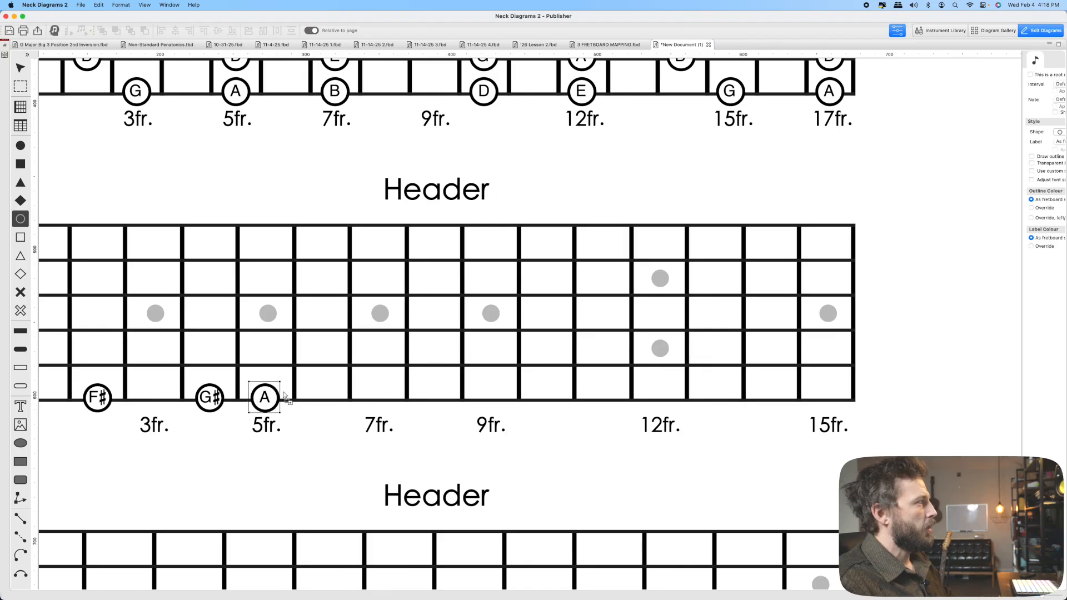
pyautogui.hscroll(-6, 284, 395)
pyautogui.hscroll(3, 285, 397)
pyautogui.press('Delete')
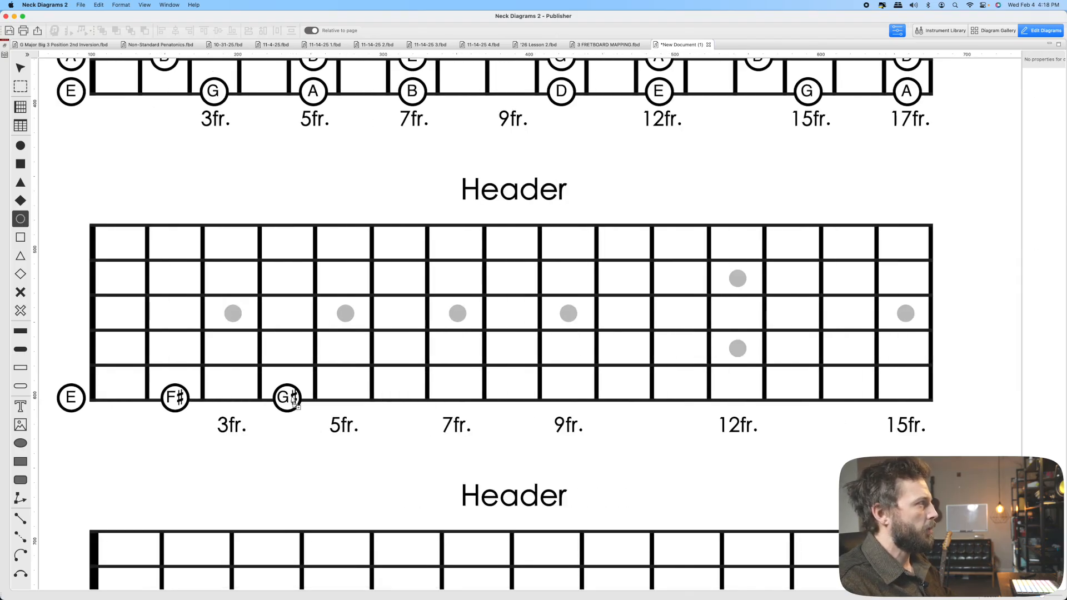
# - Replace the 15-fret diagram's header with "E Major Scale (w - w - h - w - w - w - h)"
pyautogui.press('Escape')
pyautogui.doubleClick(517, 198)
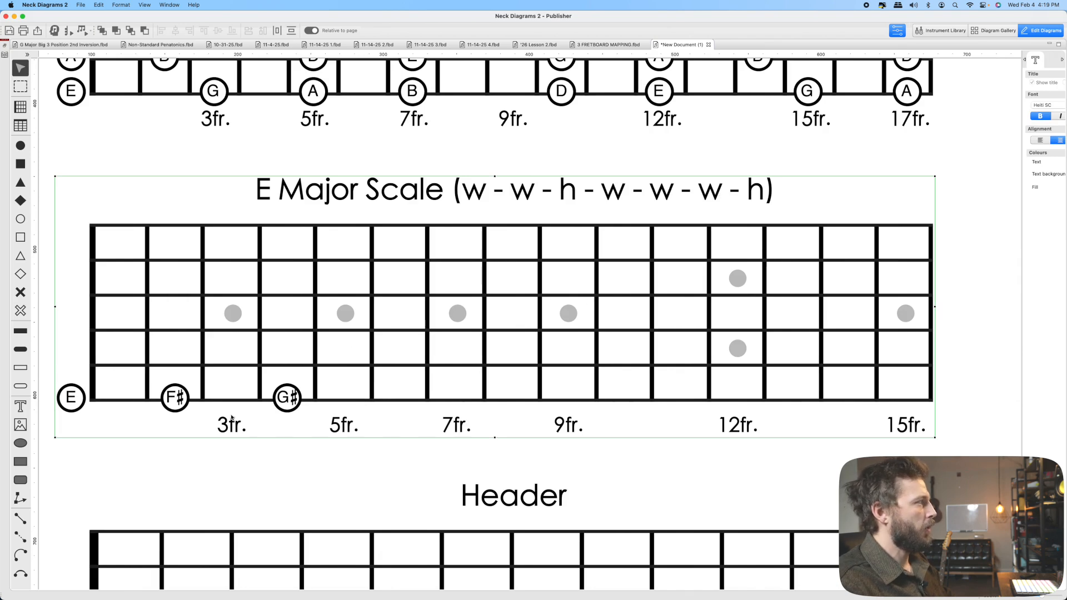
pyautogui.write('R')
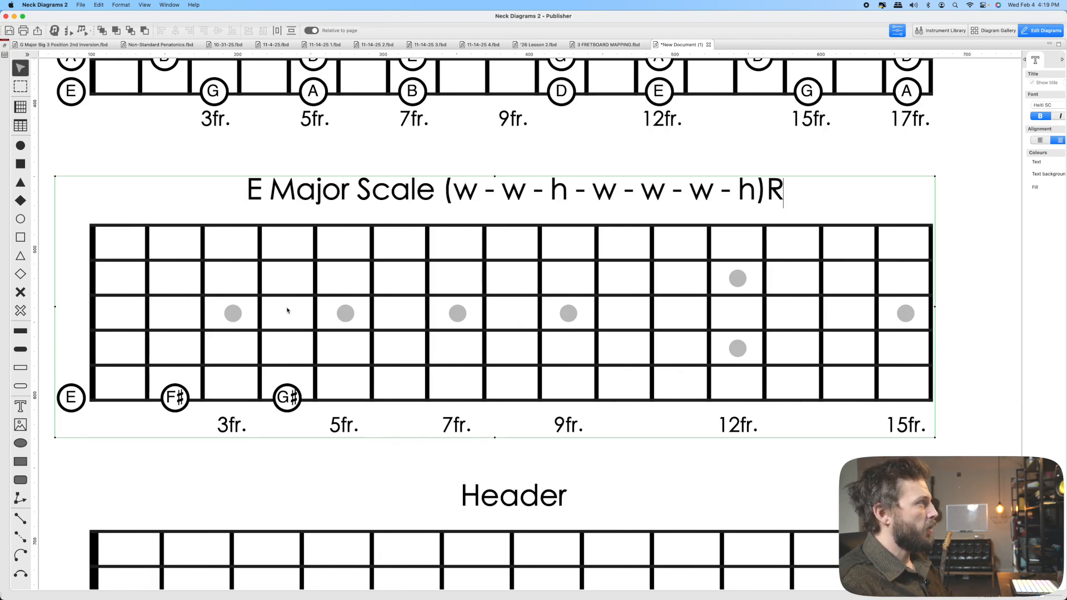
pyautogui.press('BackSpace')
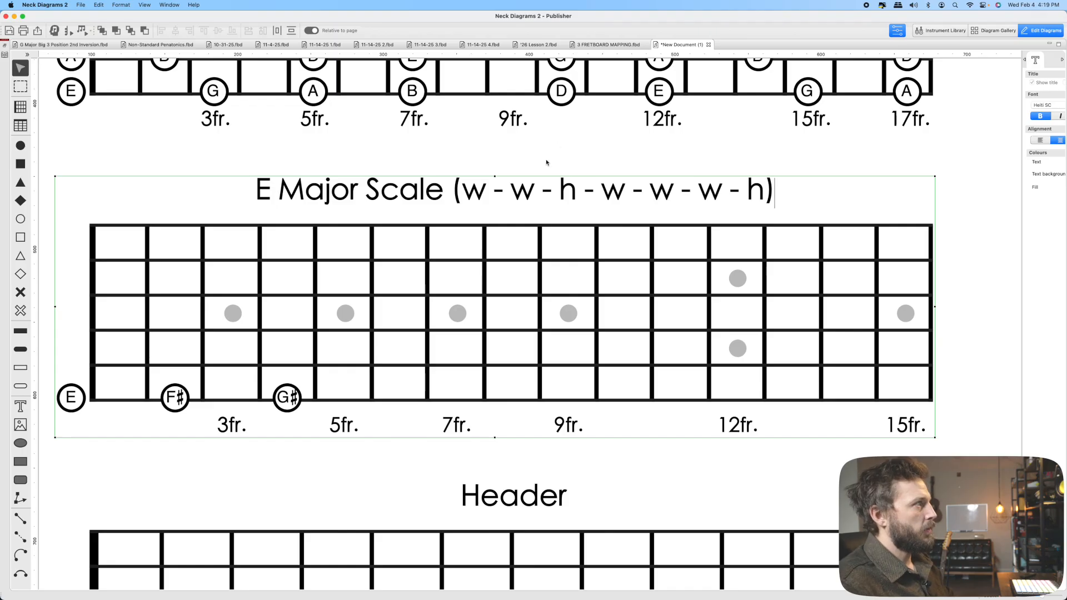
pyautogui.press('Escape')
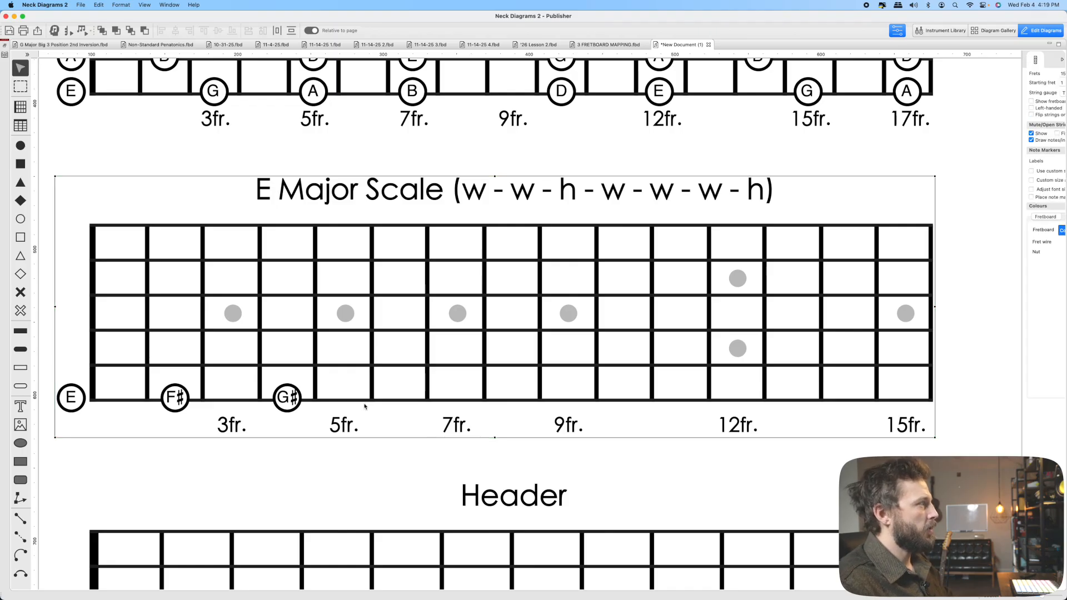
# - Add hollow circle markers on the low E string for A (fret 5), B (7), C♯ (9), D♯ (11) and E (12)
pyautogui.press('o')
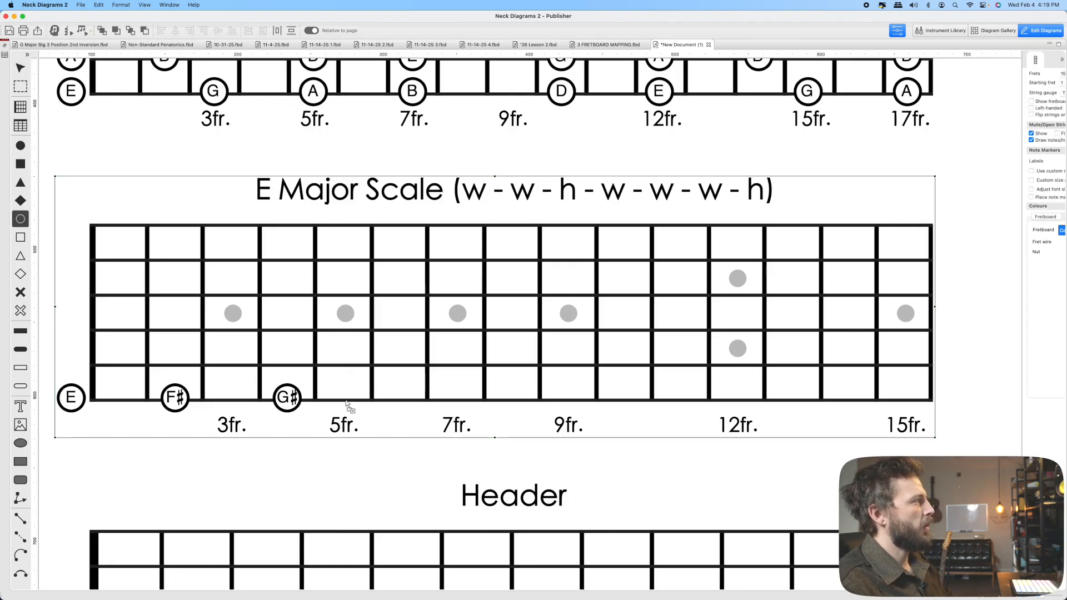
pyautogui.click(345, 399)
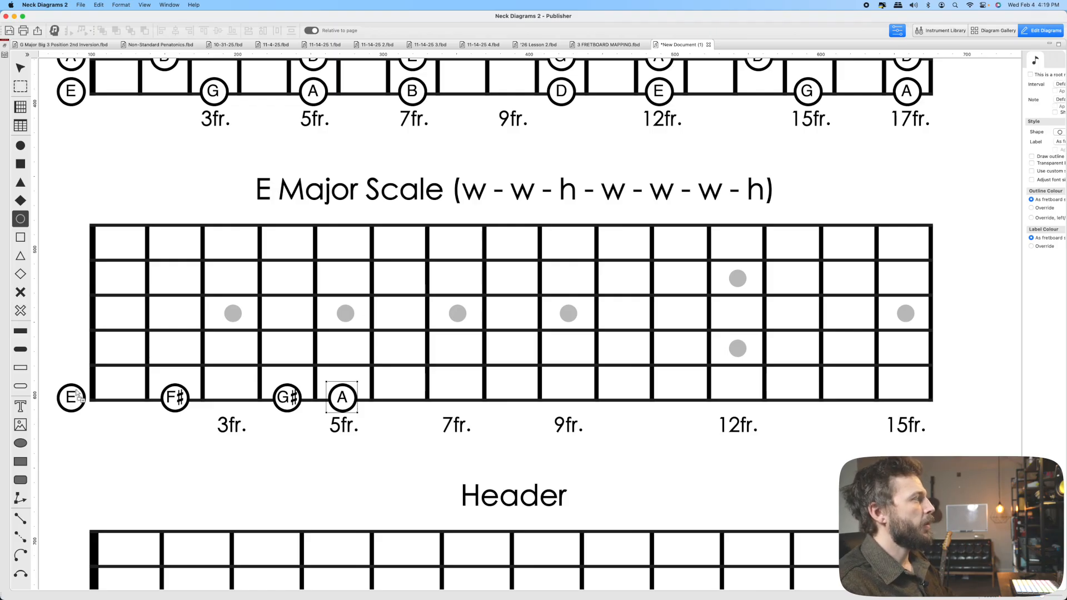
pyautogui.click(453, 398)
pyautogui.click(567, 398)
pyautogui.click(678, 398)
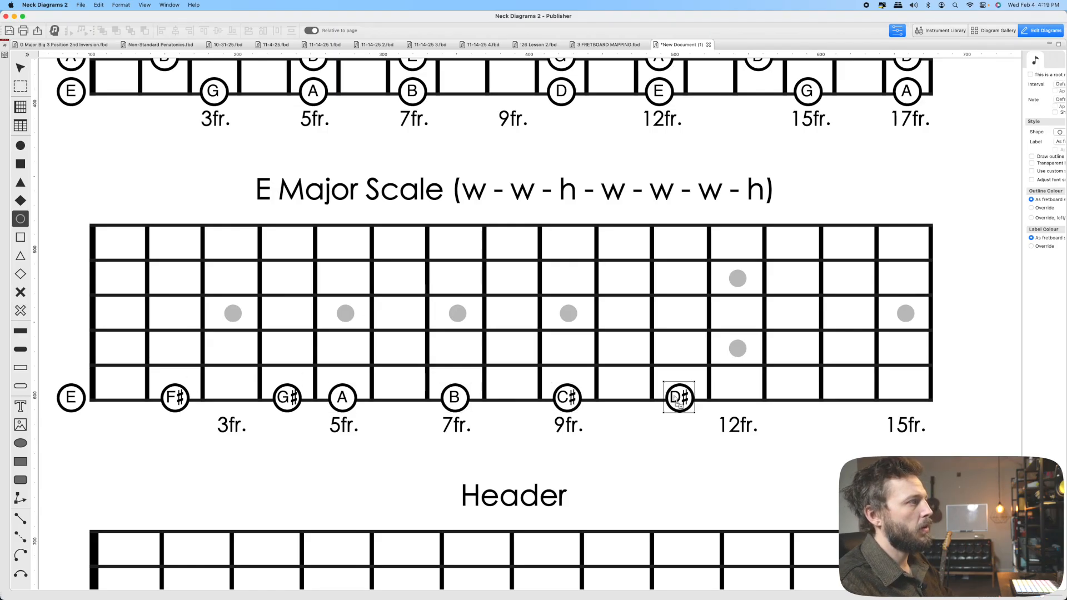
pyautogui.click(733, 398)
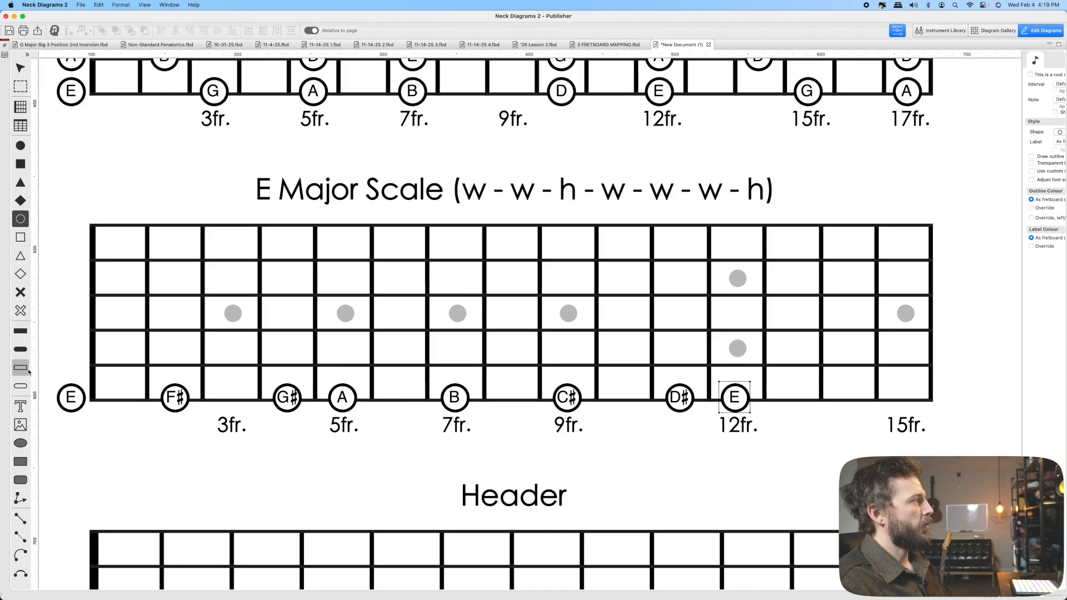
# - Add the E major scale's hollow circles to the A string: open and at frets 2, 4, 6, 7, 9, 11 and 12
pyautogui.click(75, 366)
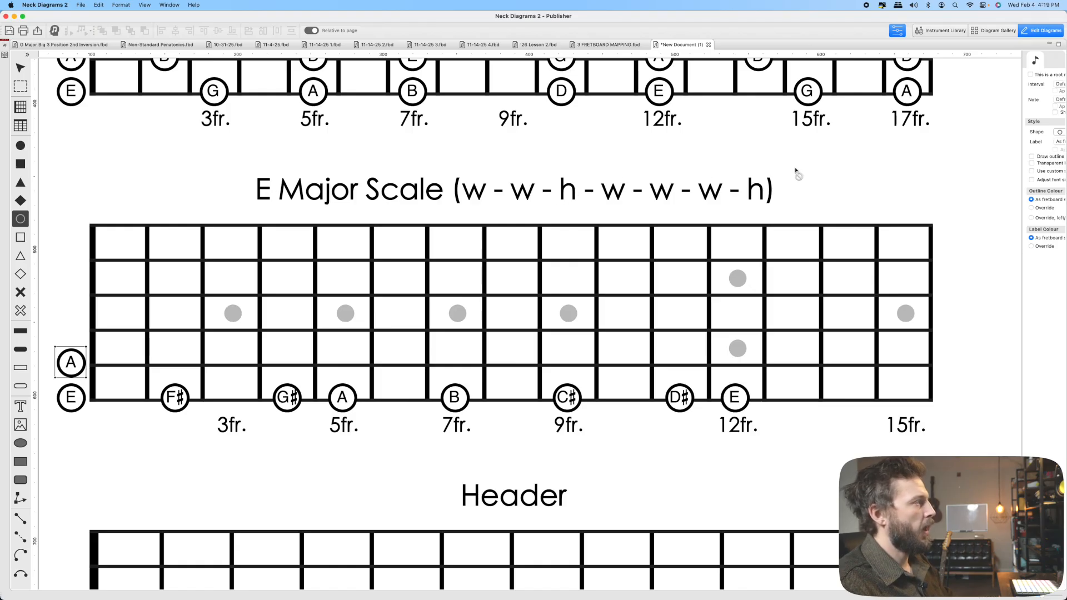
pyautogui.click(174, 362)
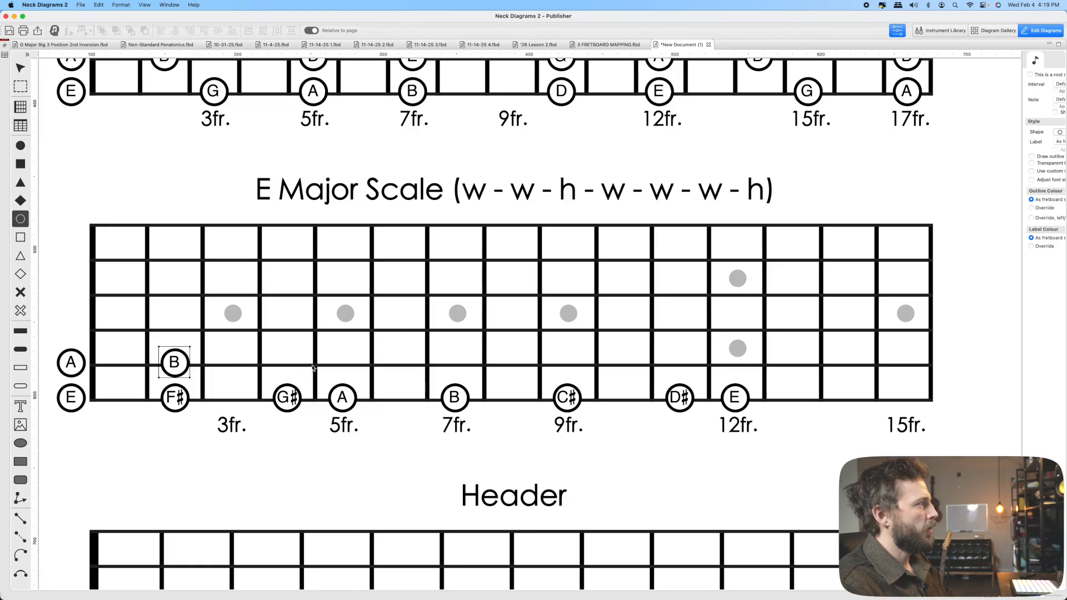
pyautogui.click(287, 362)
pyautogui.click(399, 362)
pyautogui.click(454, 362)
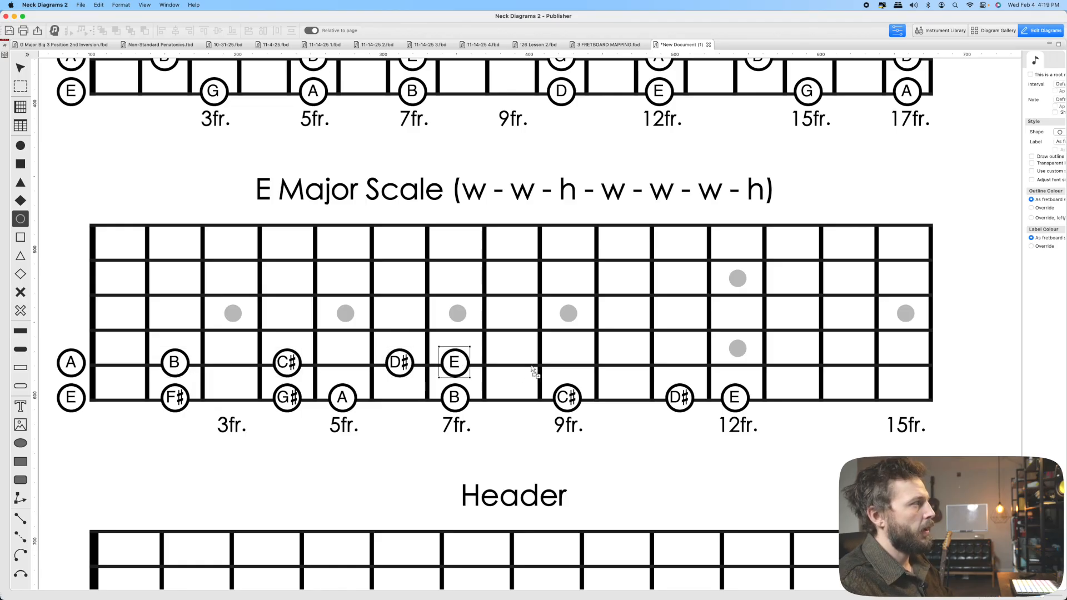
pyautogui.click(567, 362)
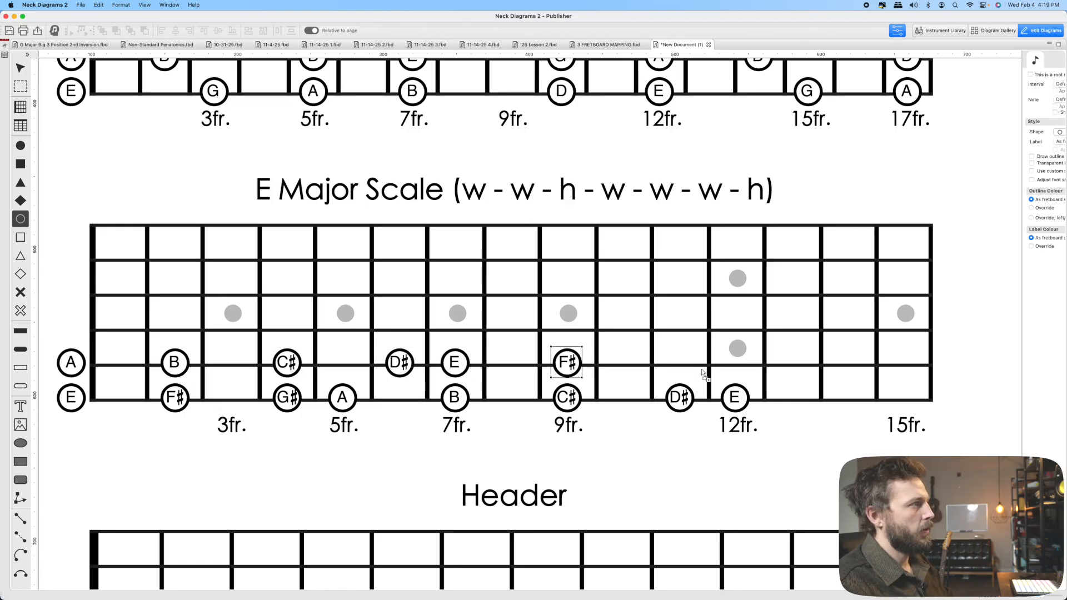
pyautogui.click(679, 362)
pyautogui.click(734, 362)
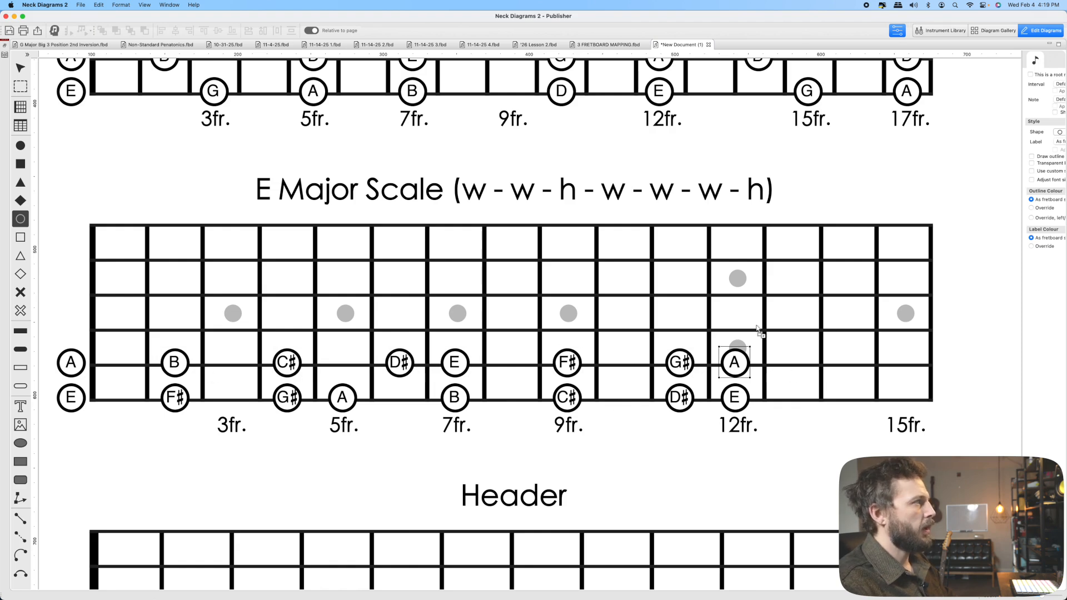
# - Add the E major scale's hollow circles to the D string at frets 1, 2, 4, 6, 7, 9, 11, 13 and 14
pyautogui.click(72, 329)
pyautogui.press('super+z')
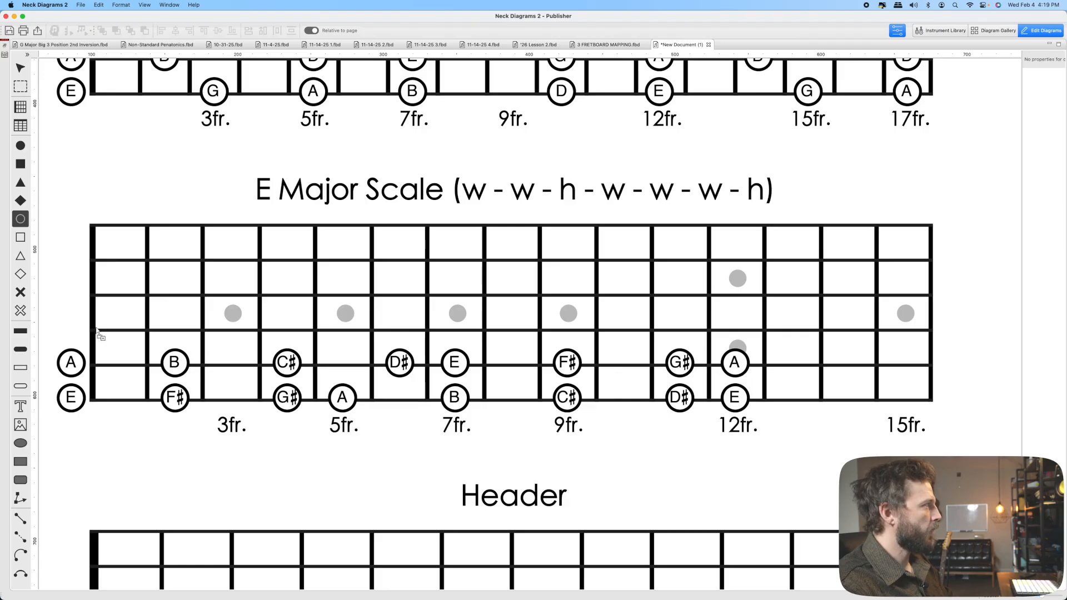
pyautogui.click(117, 330)
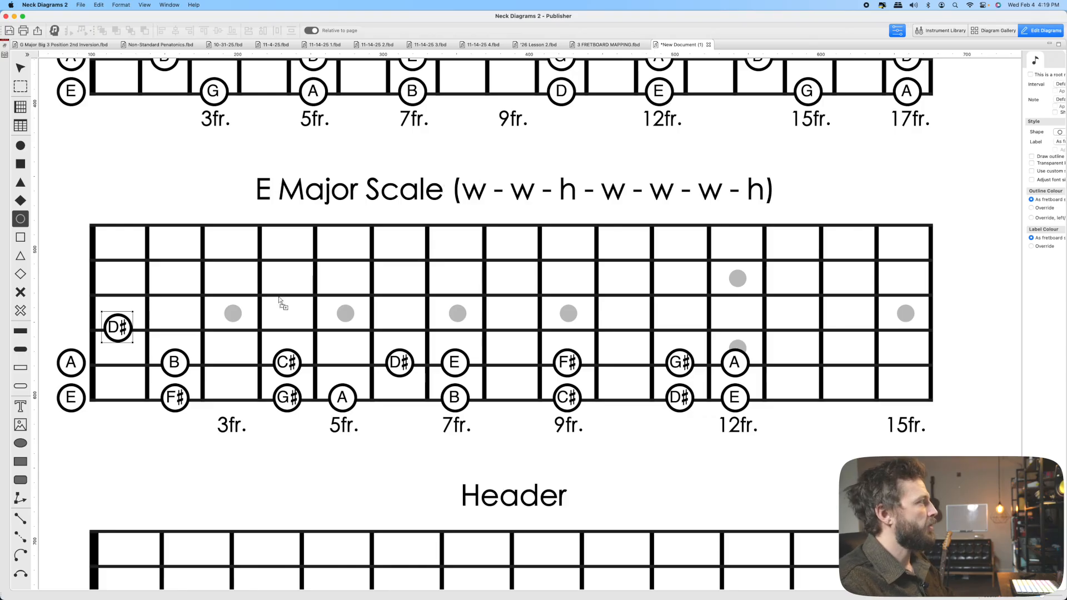
pyautogui.click(174, 327)
pyautogui.click(287, 327)
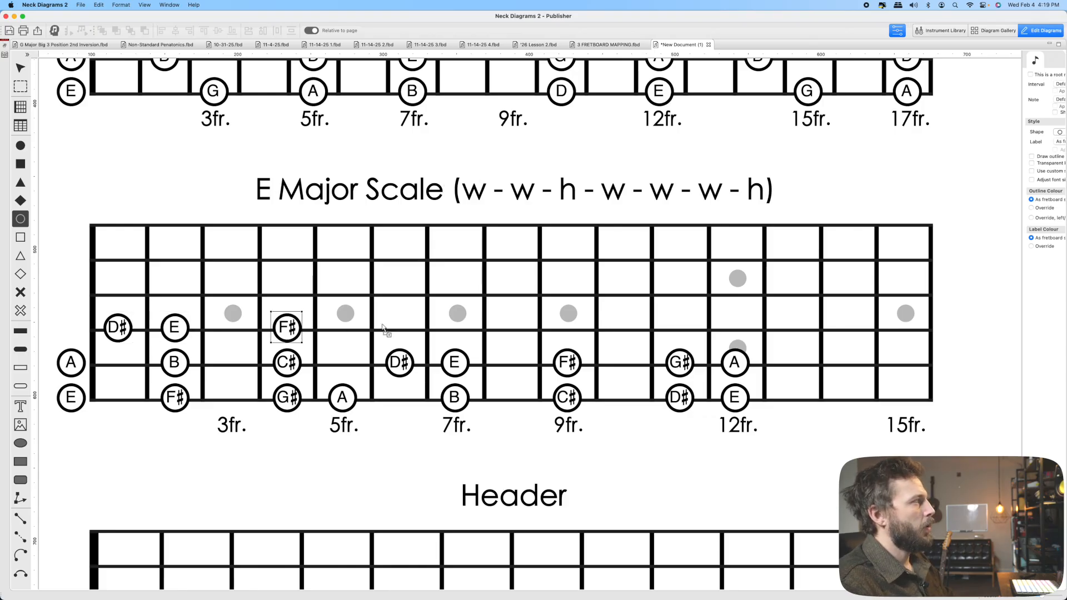
pyautogui.click(399, 327)
pyautogui.click(455, 328)
pyautogui.click(566, 327)
pyautogui.click(679, 327)
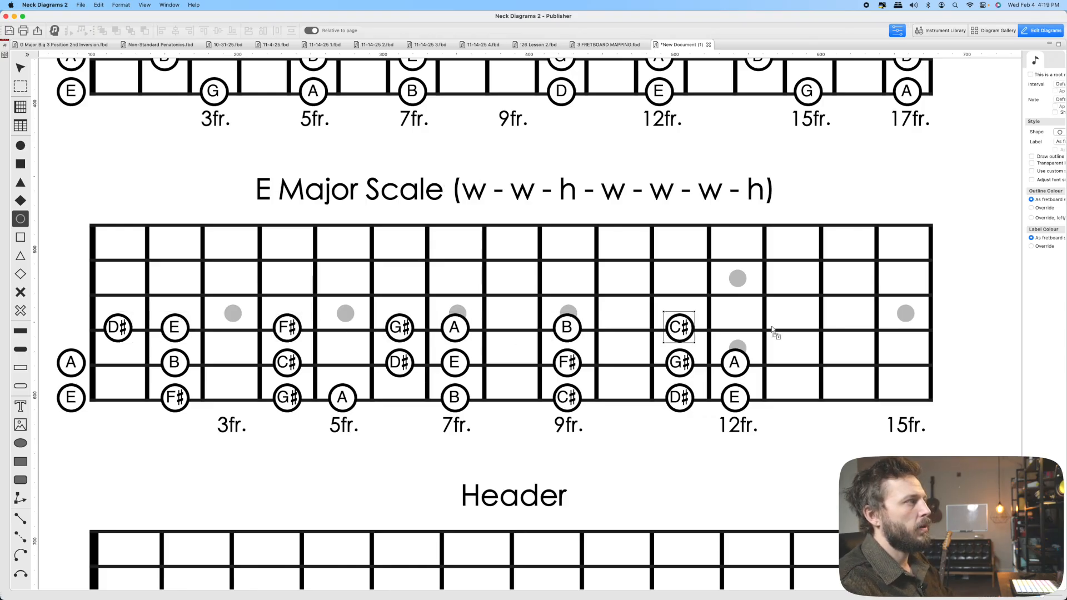
pyautogui.click(790, 327)
pyautogui.click(844, 327)
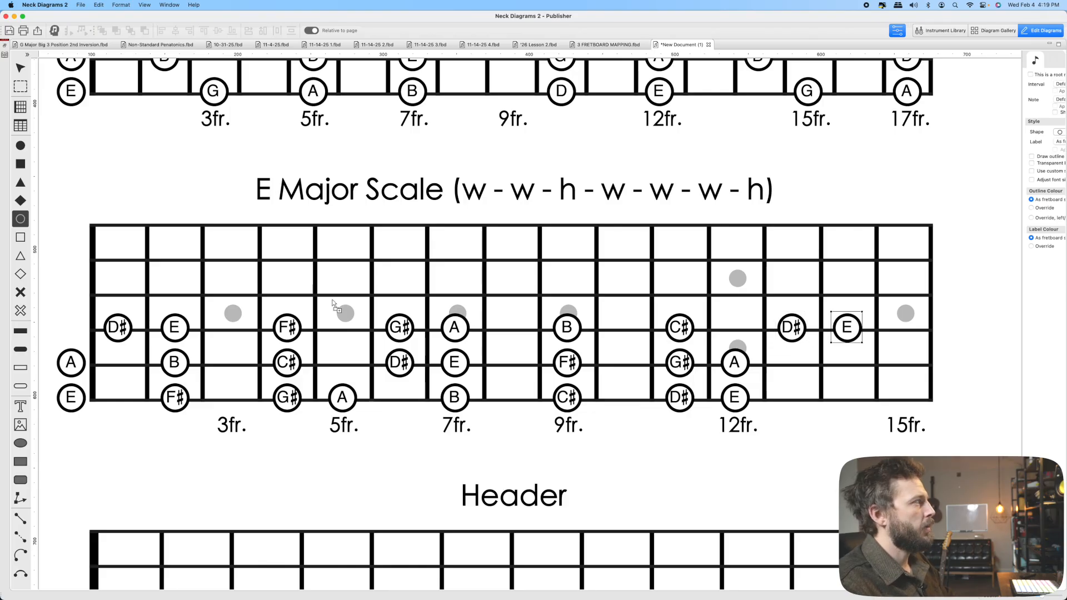
# - Add the scale's hollow circles to the G string at frets 1, 2, 4, 6, 8, 9, 11, 13 and 14
pyautogui.click(117, 293)
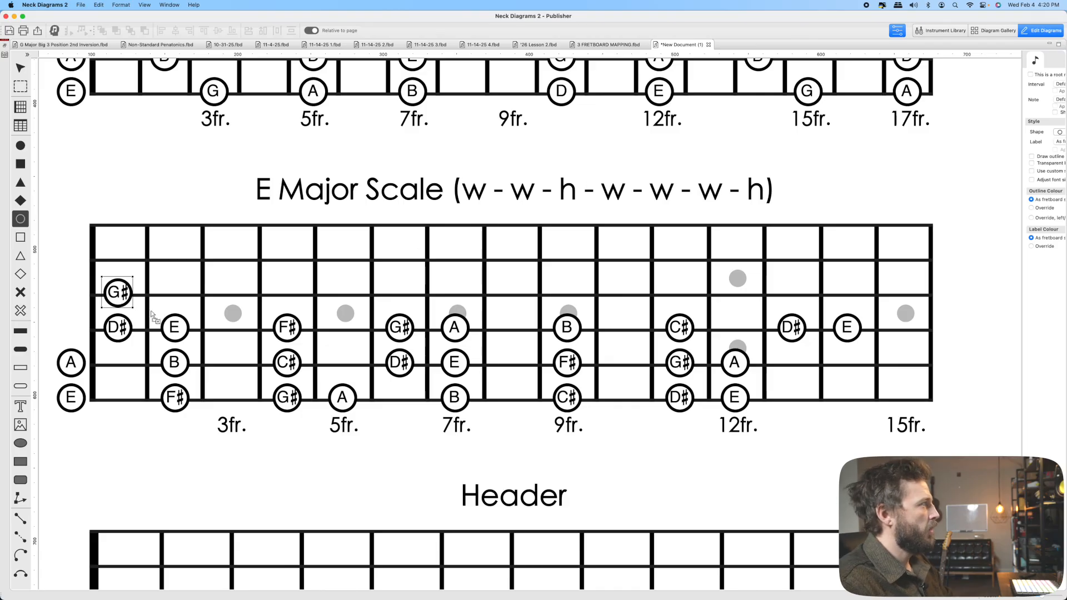
pyautogui.click(174, 292)
pyautogui.click(287, 293)
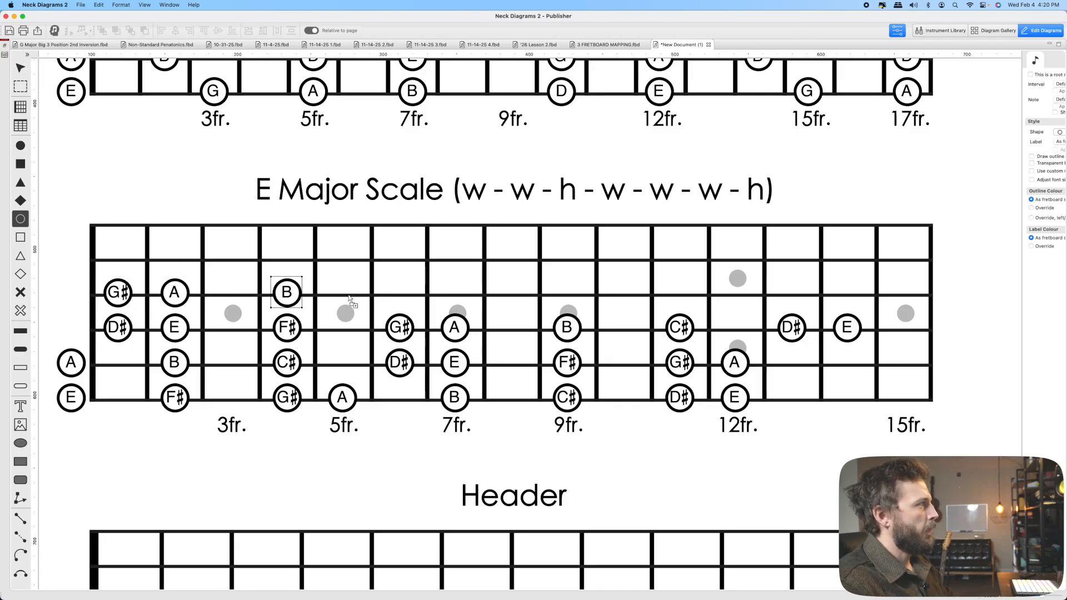
pyautogui.click(400, 295)
pyautogui.click(510, 295)
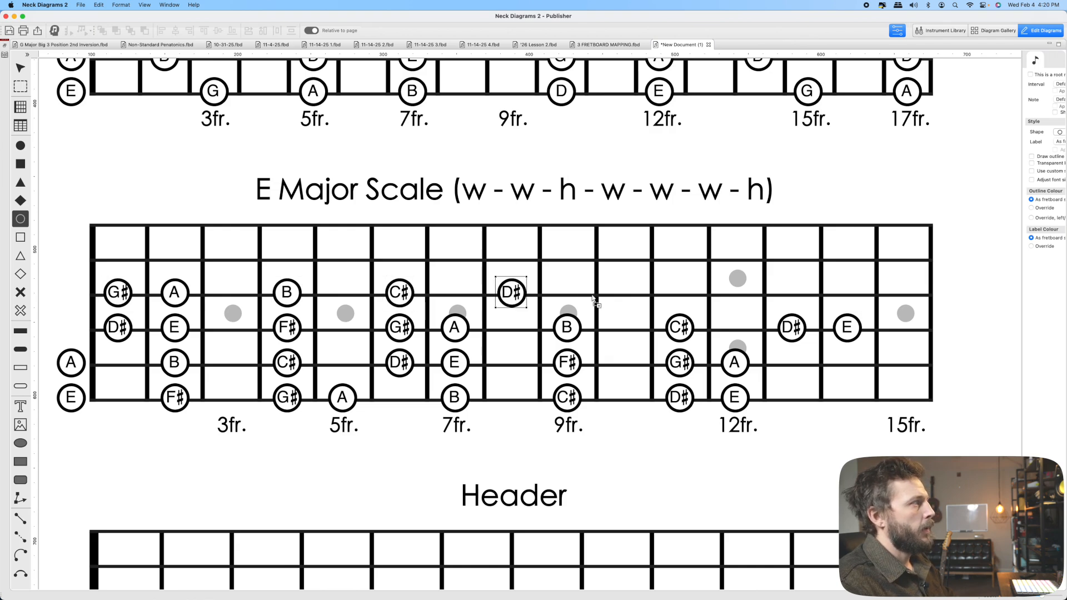
pyautogui.click(566, 293)
pyautogui.click(679, 293)
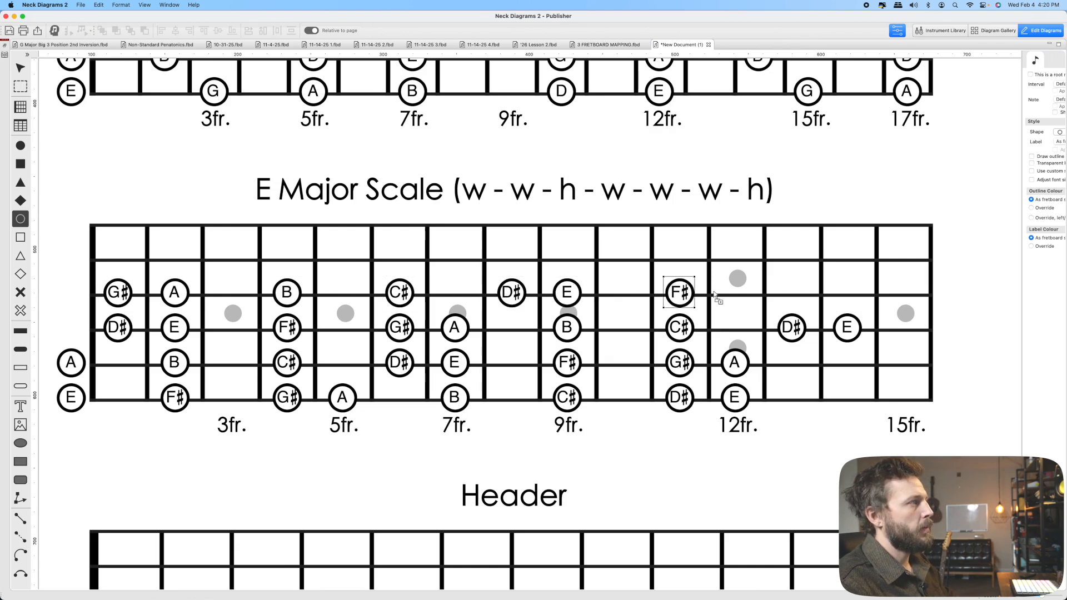
pyautogui.click(792, 293)
pyautogui.click(846, 292)
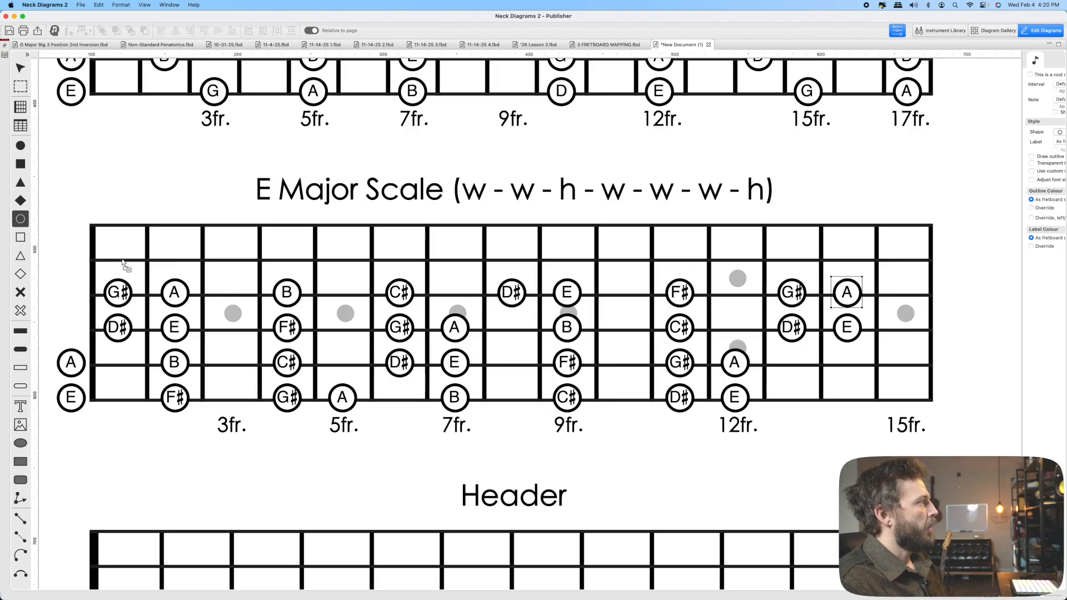
# - Add the scale's hollow circles to the B string: open and at frets 2, 4, 5, 7, 9, 10, 12 and 14
pyautogui.click(81, 259)
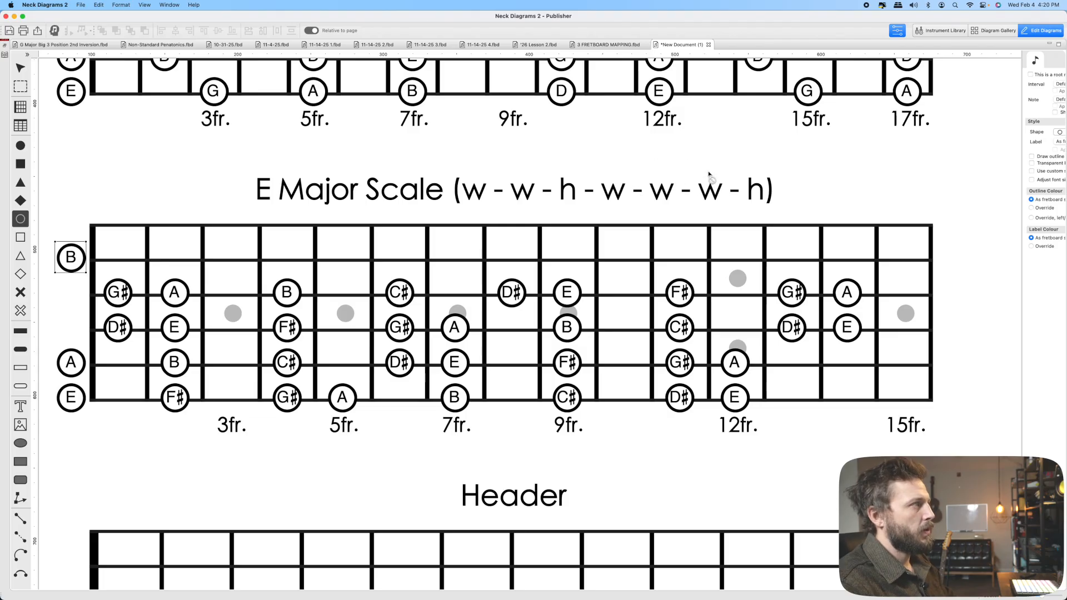
pyautogui.click(177, 262)
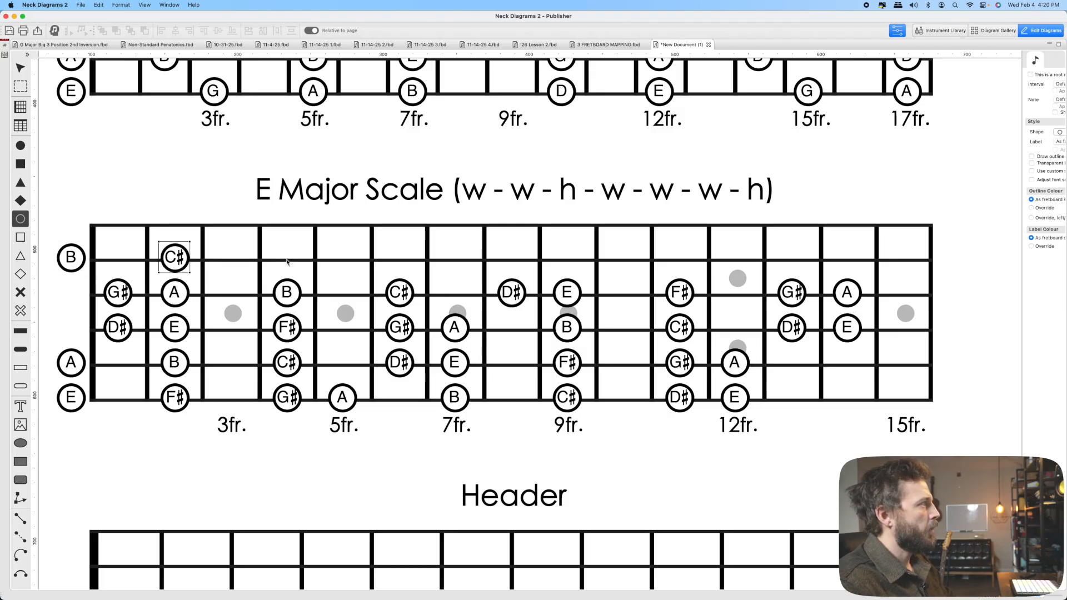
pyautogui.click(288, 261)
pyautogui.click(341, 260)
pyautogui.click(454, 259)
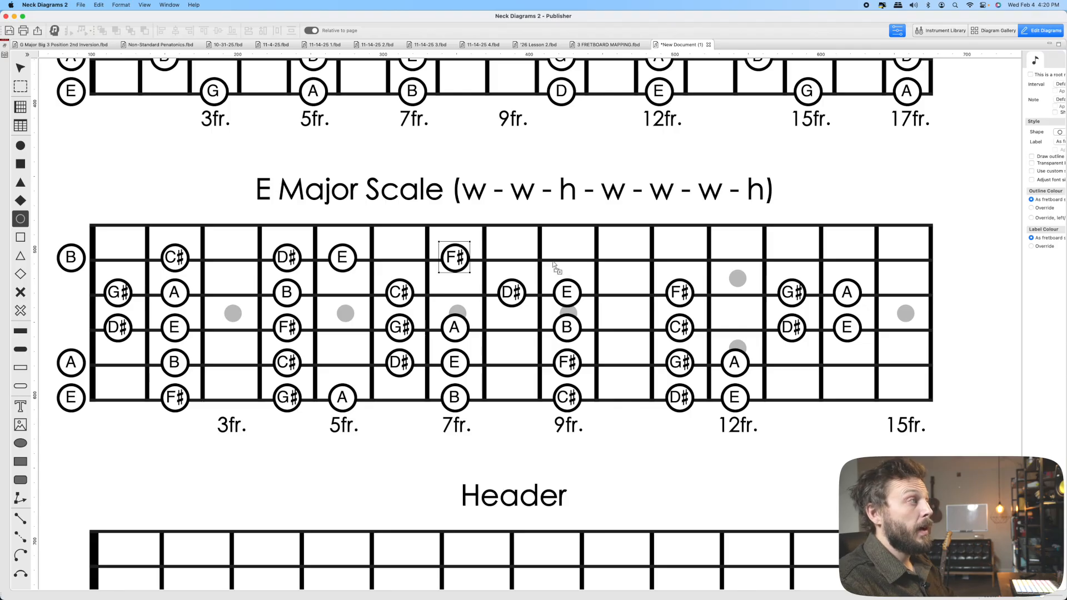
pyautogui.click(567, 259)
pyautogui.click(623, 259)
pyautogui.click(734, 258)
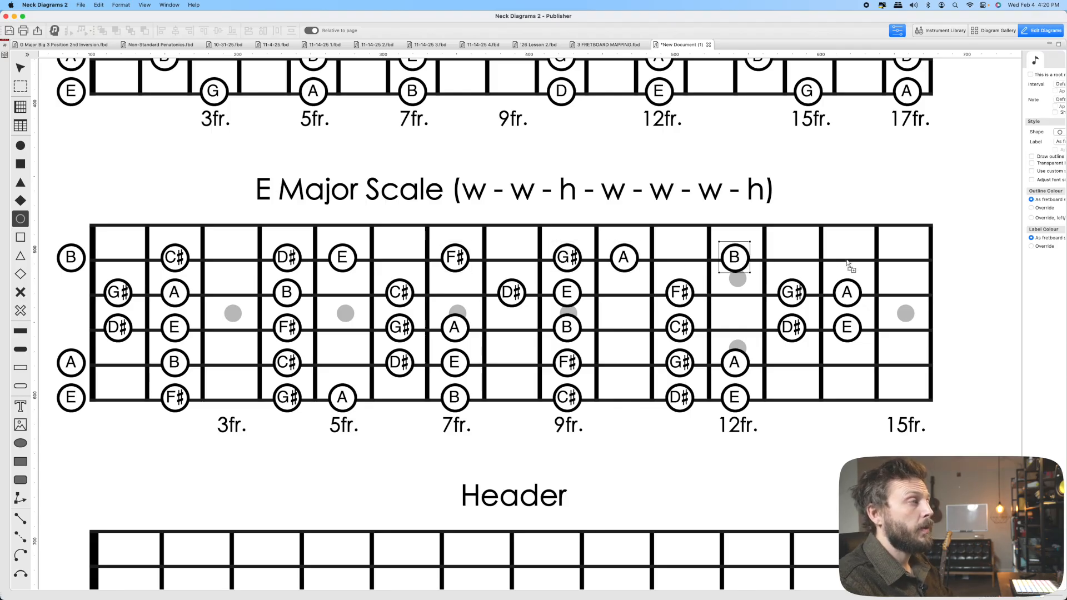
pyautogui.click(846, 258)
# - Add the scale's hollow circles to the high E string: open and at frets 2, 4, 5, 7, 9, 11, 12 and 14
pyautogui.click(75, 228)
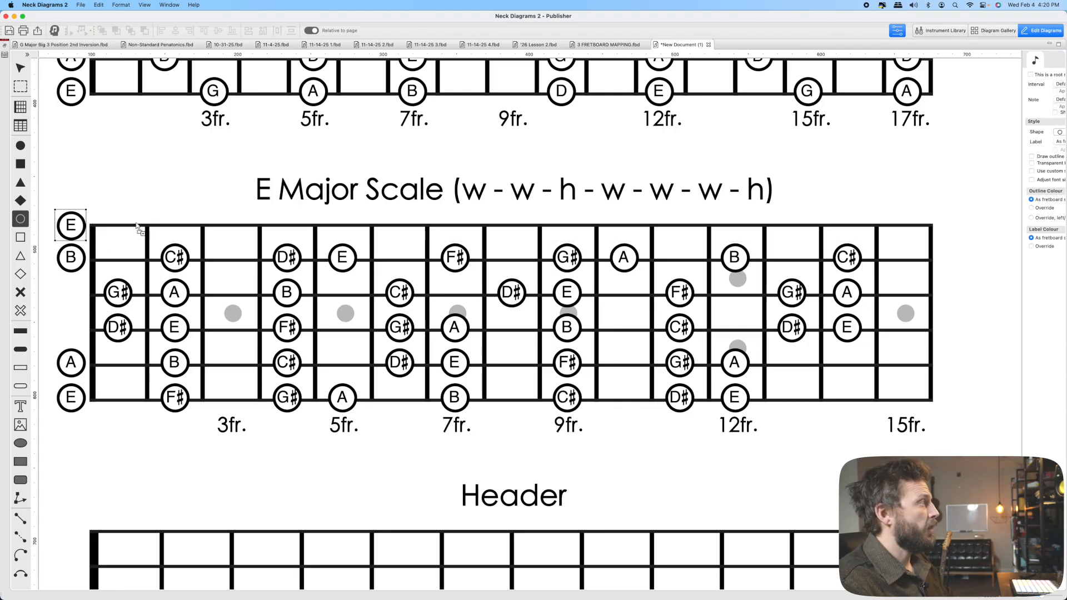
pyautogui.click(186, 228)
pyautogui.click(289, 228)
pyautogui.click(344, 228)
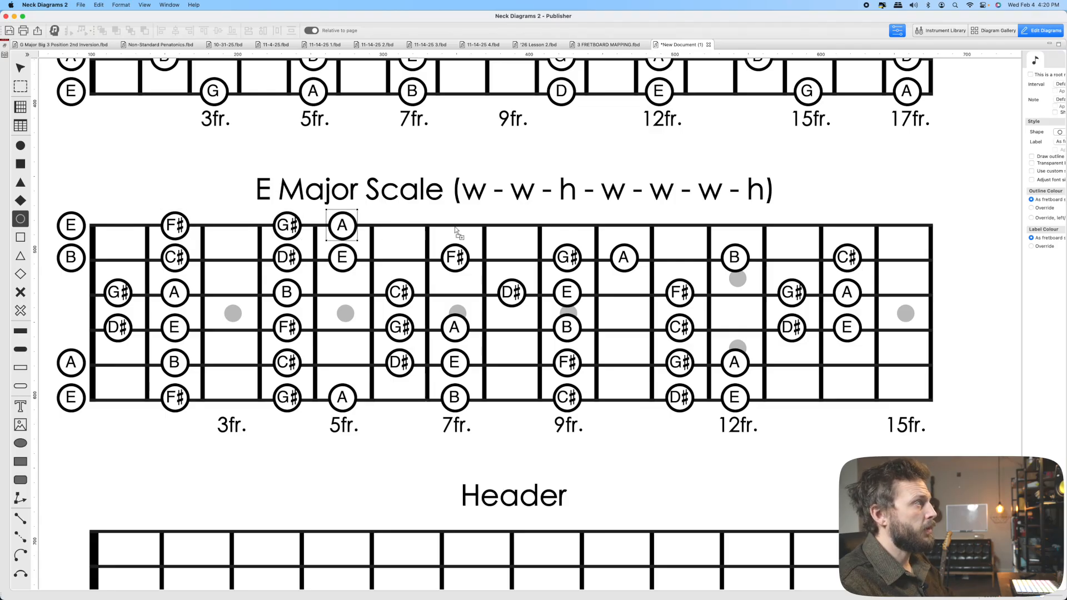
pyautogui.click(456, 228)
pyautogui.click(567, 228)
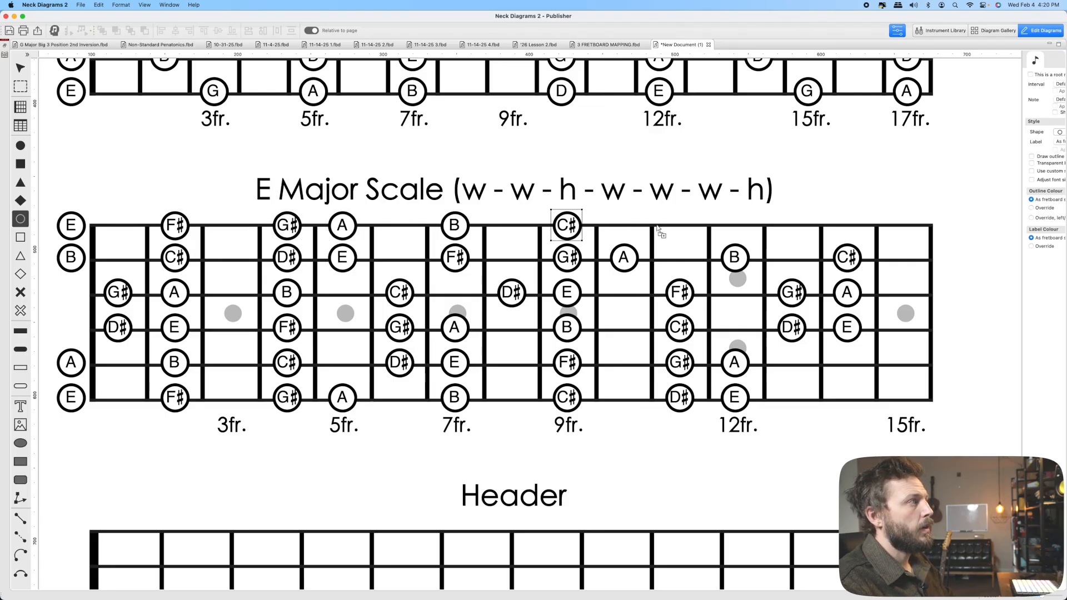
pyautogui.click(679, 225)
pyautogui.click(734, 225)
pyautogui.click(846, 225)
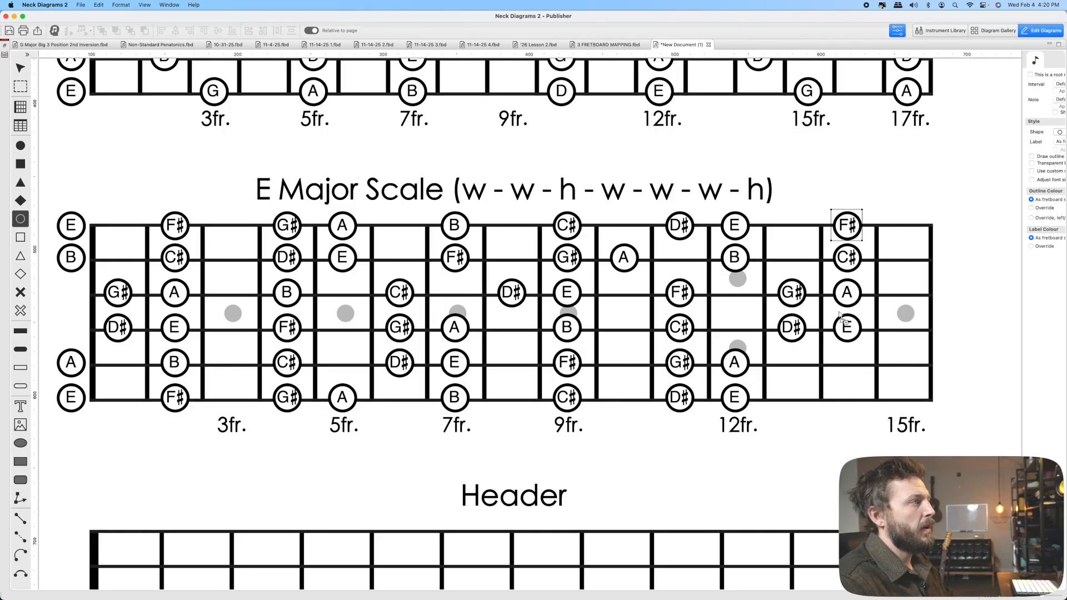
# - Add hollow circles at fret 14 for B on the A string and F♯ on the low E string
pyautogui.click(846, 363)
pyautogui.click(847, 397)
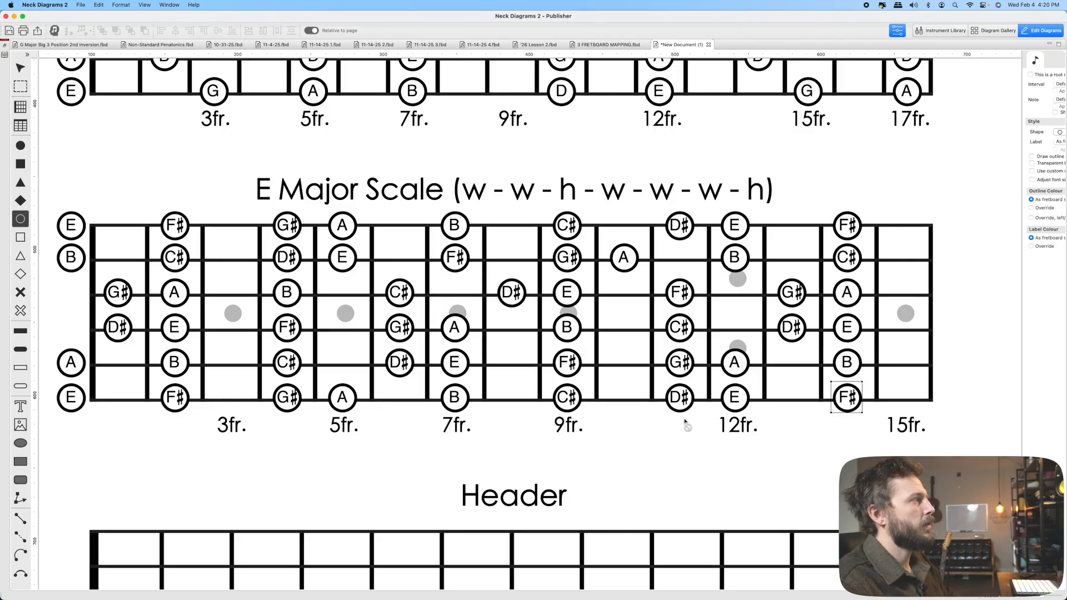
pyautogui.press('Escape')
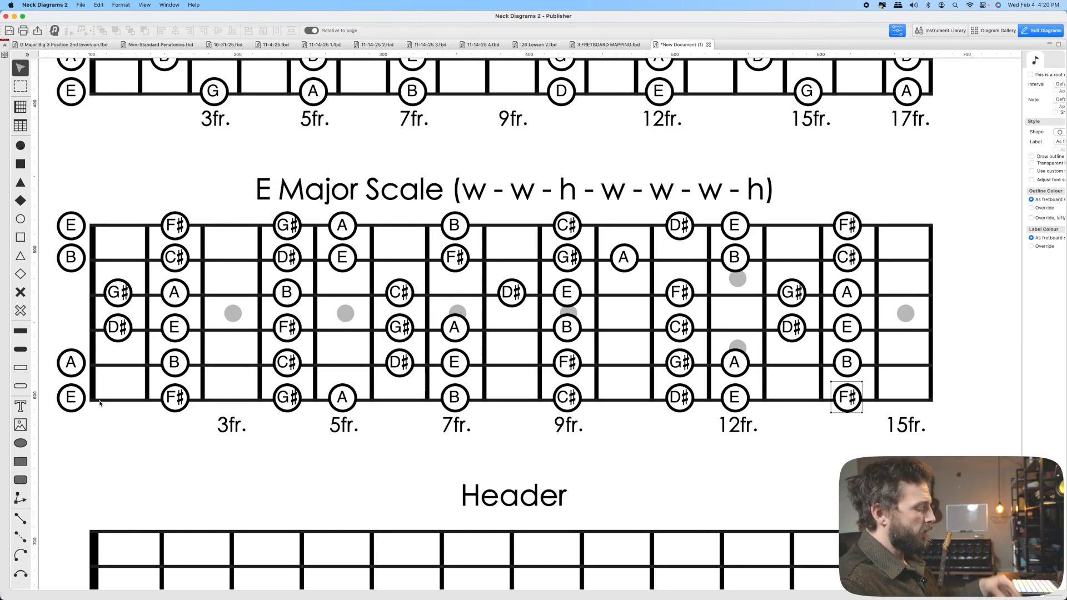
# - Make solid black the low E string's open E, F♯ (fret 2) and G♯ (fret 4)
pyautogui.press('space')
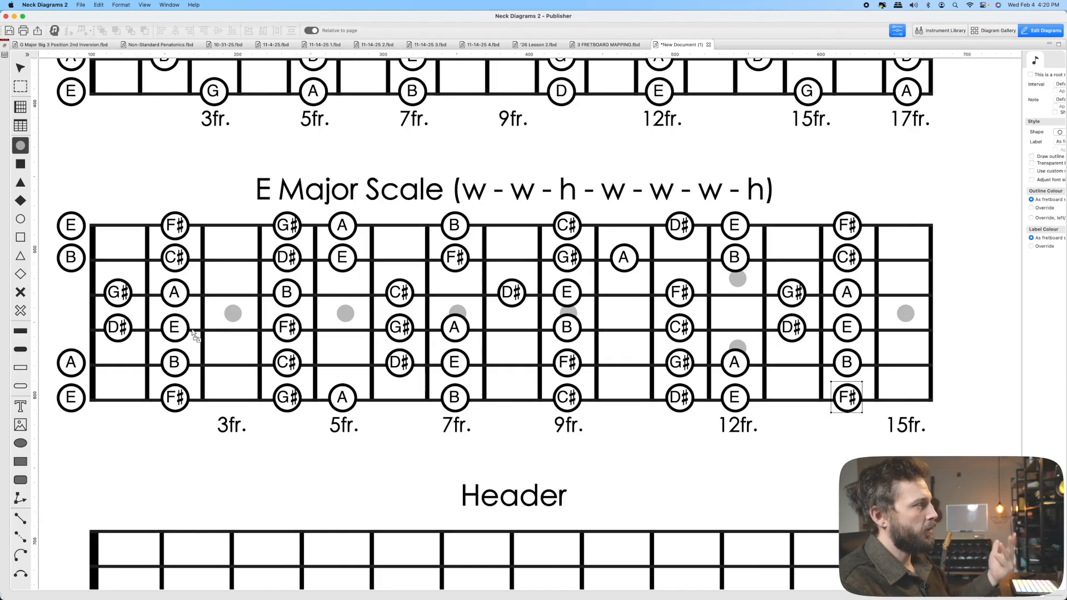
pyautogui.click(72, 397)
pyautogui.click(175, 397)
pyautogui.click(288, 398)
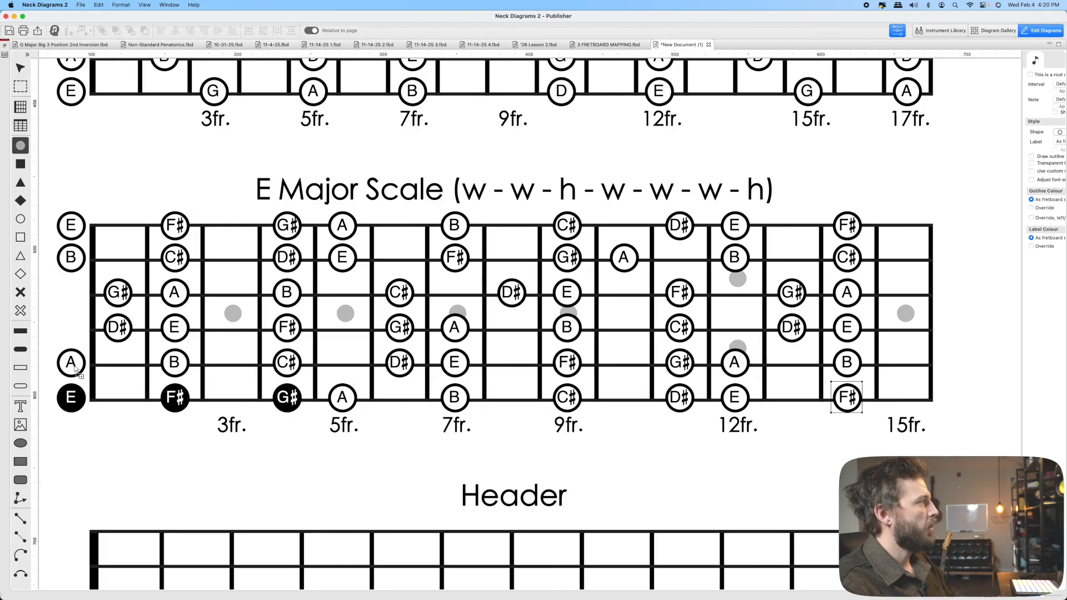
# - Make solid black A, B and C♯ on the A string (open, frets 2, 4) and F♯, E and D♯ on the D string (frets 4, 2, 1)
pyautogui.click(72, 363)
pyautogui.click(174, 364)
pyautogui.click(288, 363)
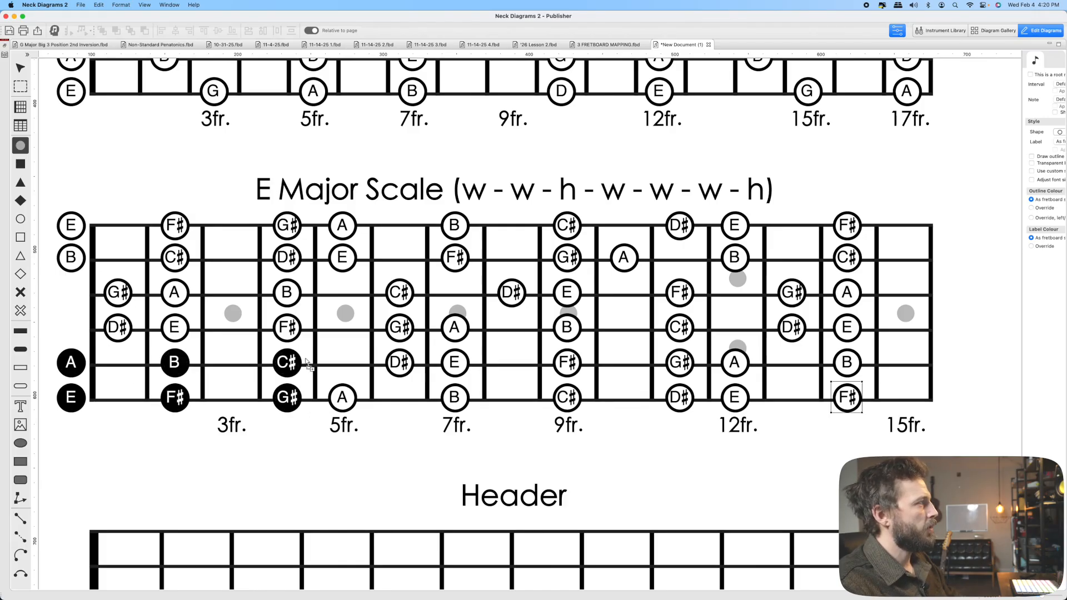
pyautogui.click(287, 327)
pyautogui.click(174, 327)
pyautogui.click(118, 327)
# - Make solid black the G string's notes at frets 1, 2 and 4, plus frets 2 and 4 on the B and high E strings
pyautogui.click(127, 296)
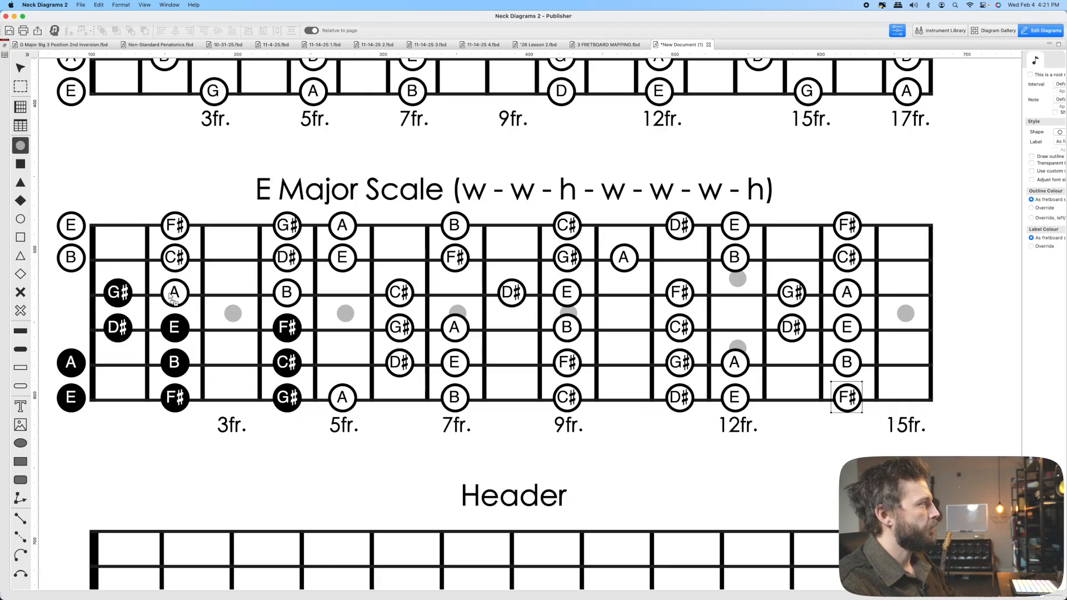
pyautogui.click(174, 293)
pyautogui.click(286, 293)
pyautogui.click(278, 258)
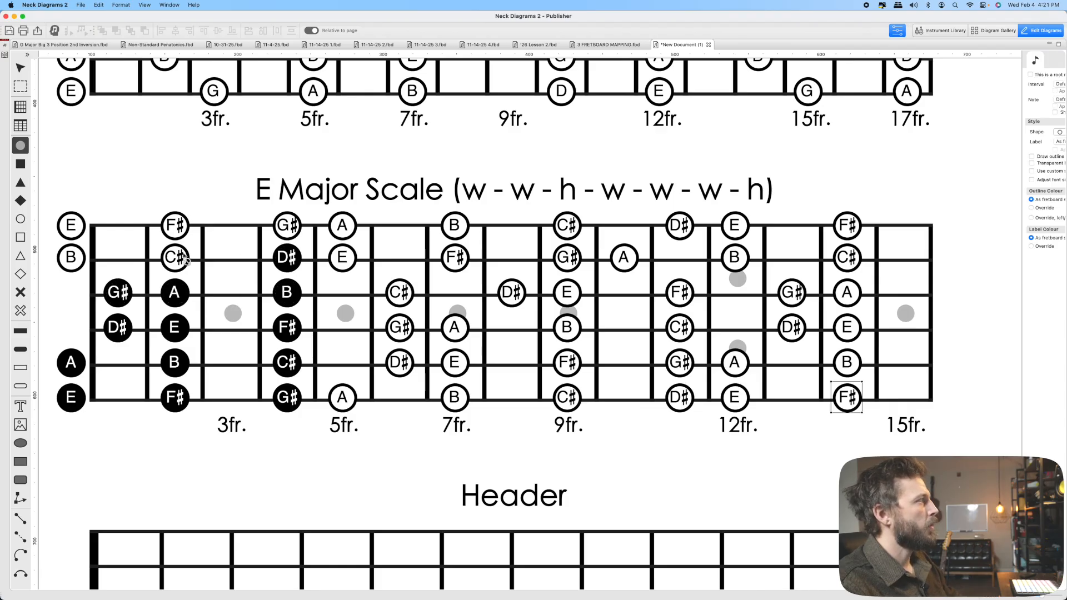
pyautogui.click(175, 257)
pyautogui.click(175, 225)
pyautogui.click(286, 225)
pyautogui.click(342, 225)
pyautogui.click(349, 255)
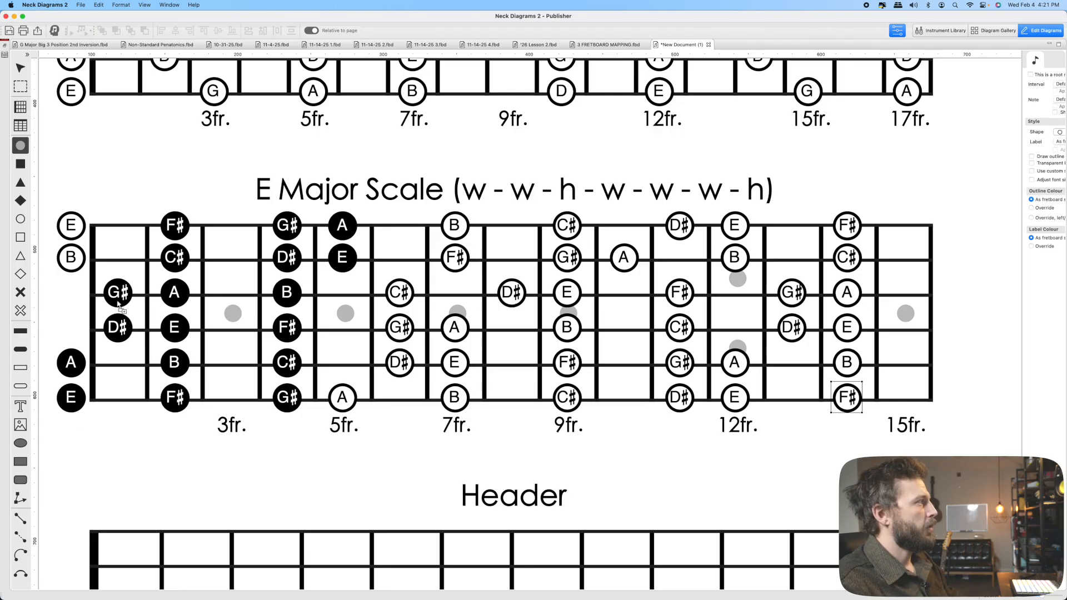
pyautogui.click(335, 235)
pyautogui.click(336, 255)
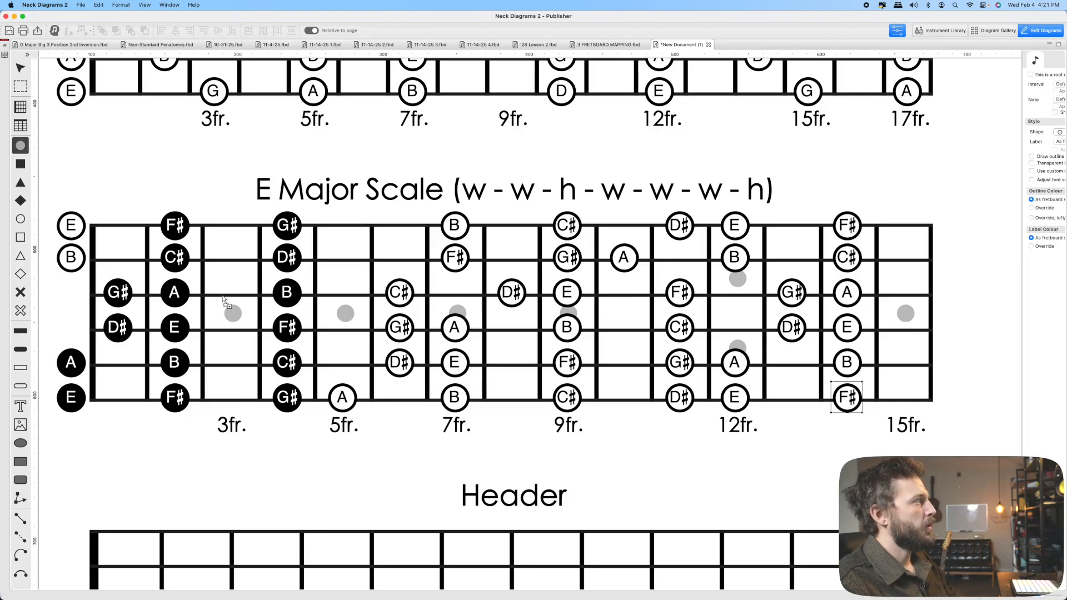
pyautogui.press('super+z')
pyautogui.press('super+z')
pyautogui.press('super+z')
pyautogui.press('super+z')
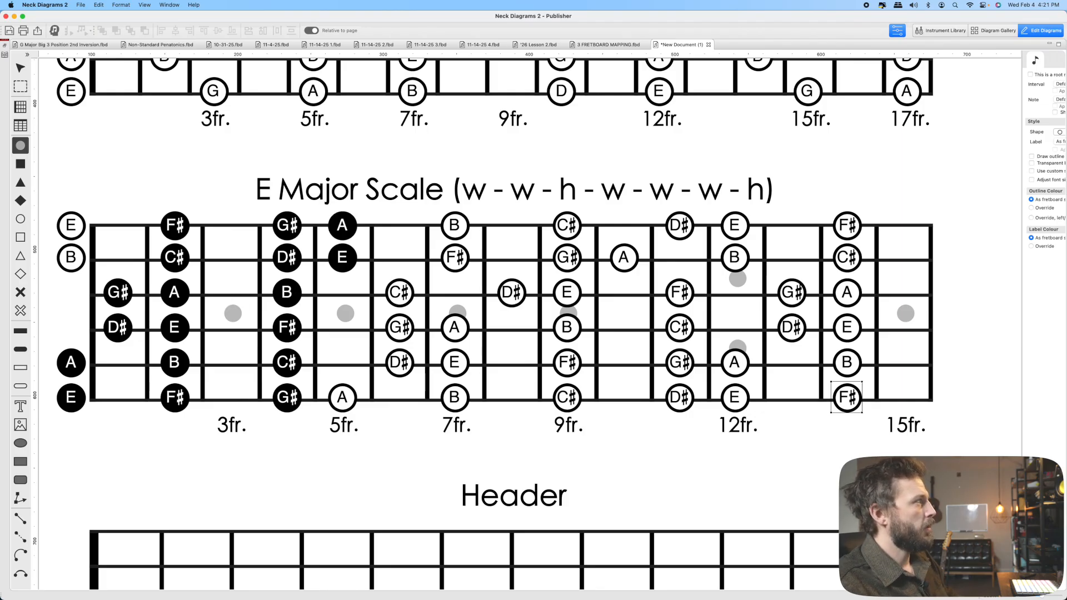
# - Make solid black the open E on the high E string and the open B on the B string
pyautogui.click(72, 228)
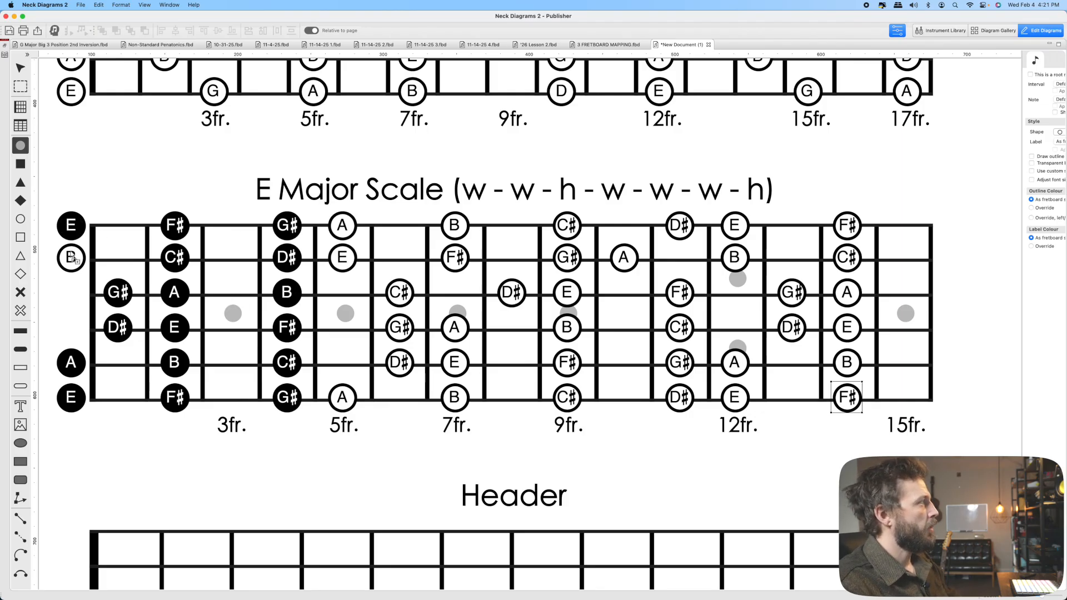
pyautogui.click(71, 255)
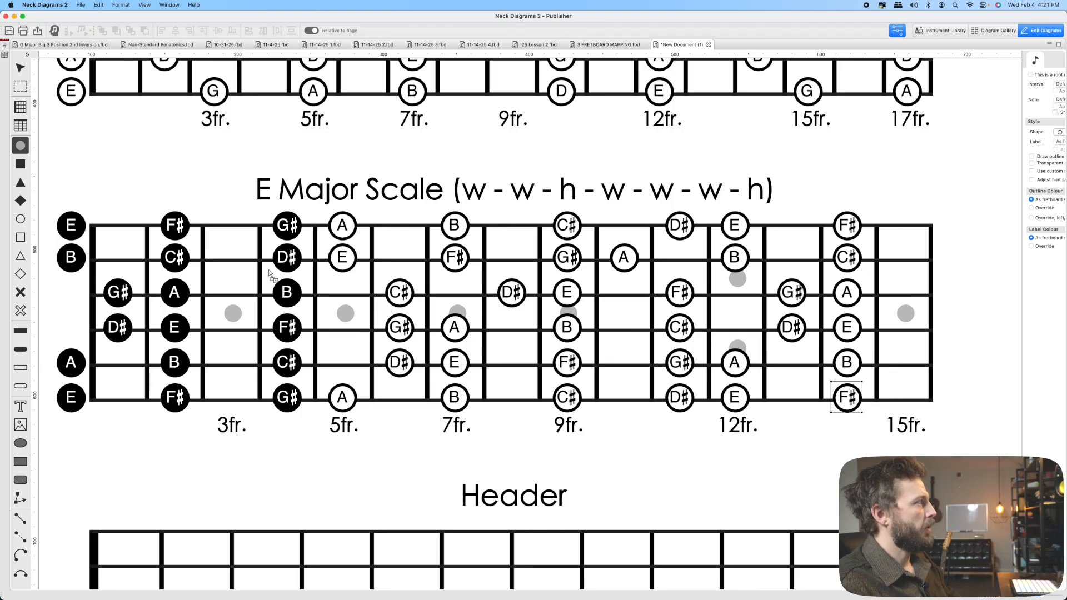
# - Change back to hollow circles the G string's B (fret 4) and the low E string's G♯, F♯ and open E
pyautogui.press('o')
pyautogui.click(289, 293)
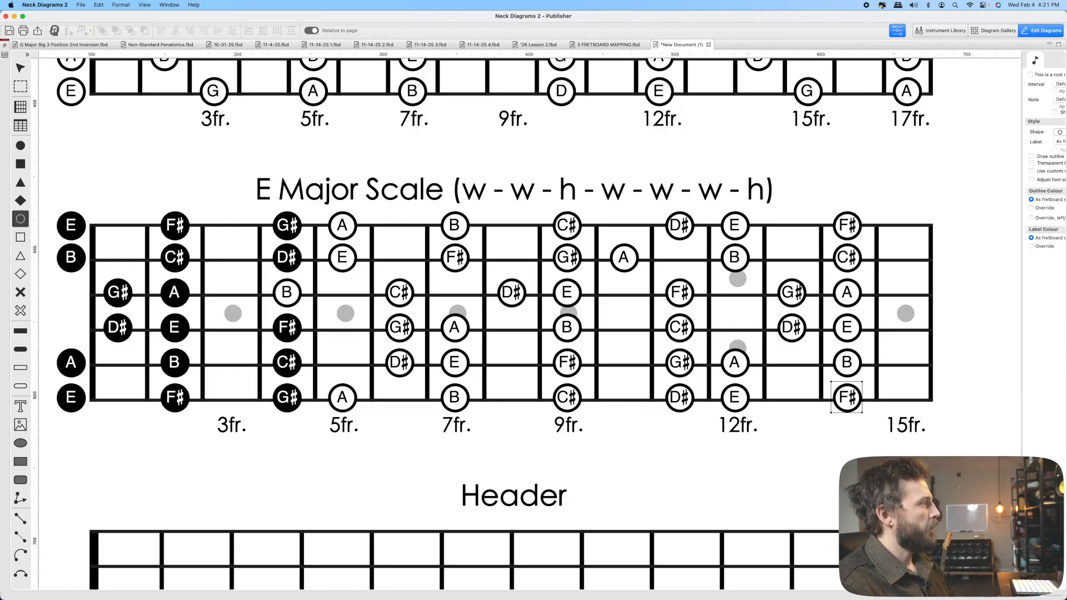
pyautogui.click(287, 399)
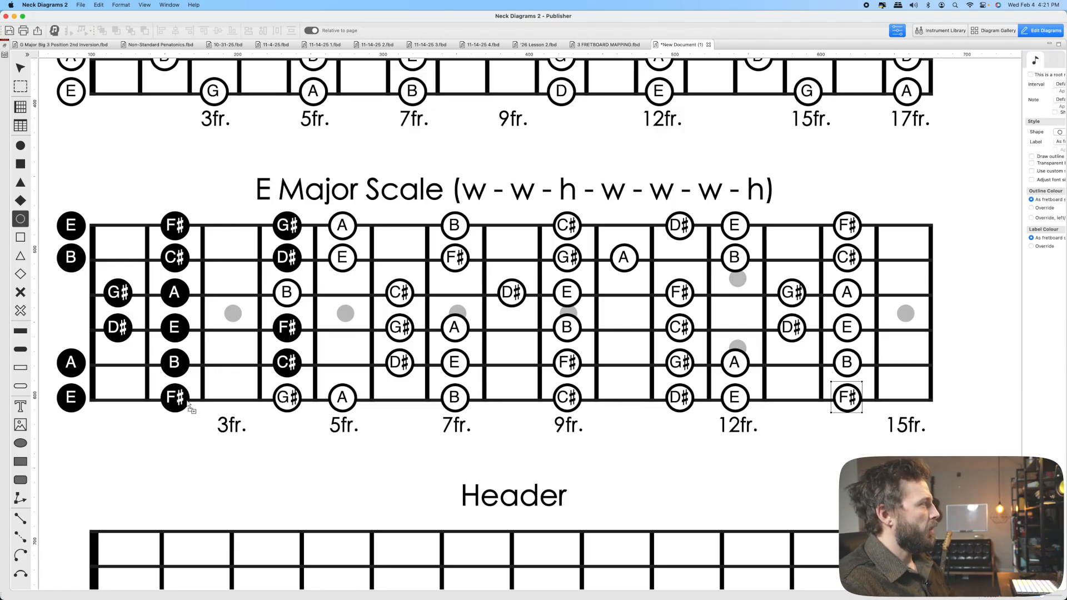
pyautogui.click(175, 399)
pyautogui.click(72, 397)
# - Change back to hollow circles the solid notes on the A string (open, frets 2, 4) and the D string (frets 4, 2, 1)
pyautogui.click(73, 364)
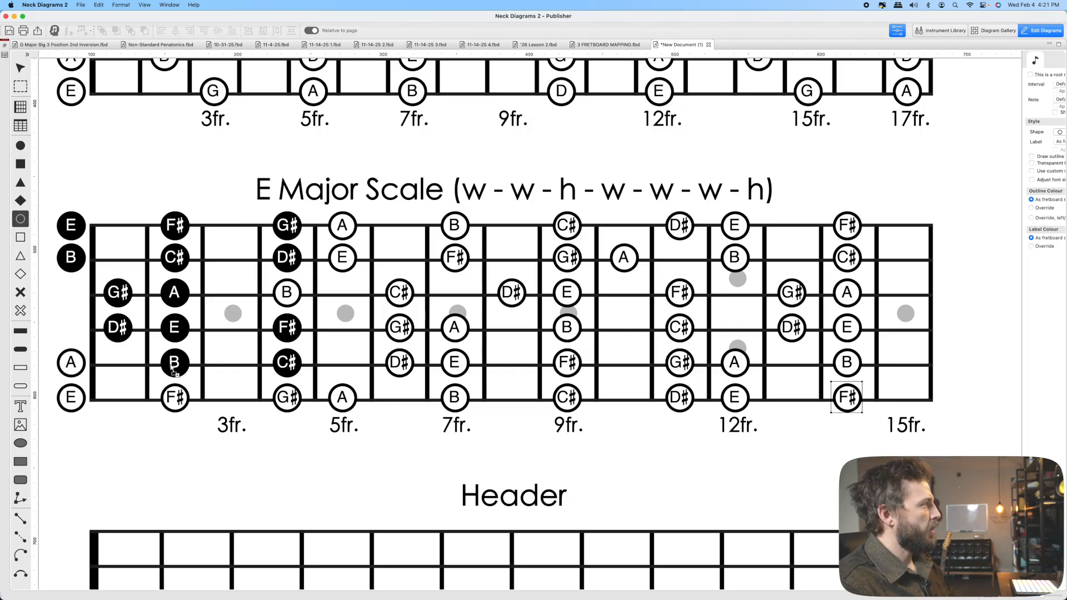
pyautogui.click(174, 364)
pyautogui.click(288, 364)
pyautogui.click(288, 329)
pyautogui.click(173, 329)
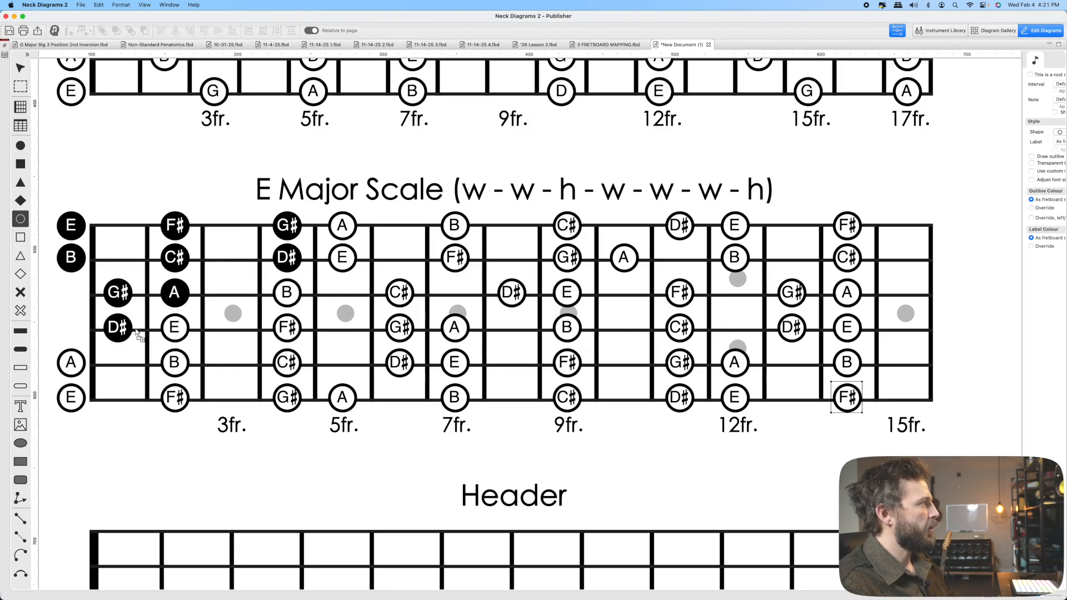
pyautogui.click(119, 329)
# - Change the remaining solid notes on the G, B and high E strings back to hollow circles
pyautogui.click(116, 295)
pyautogui.click(173, 295)
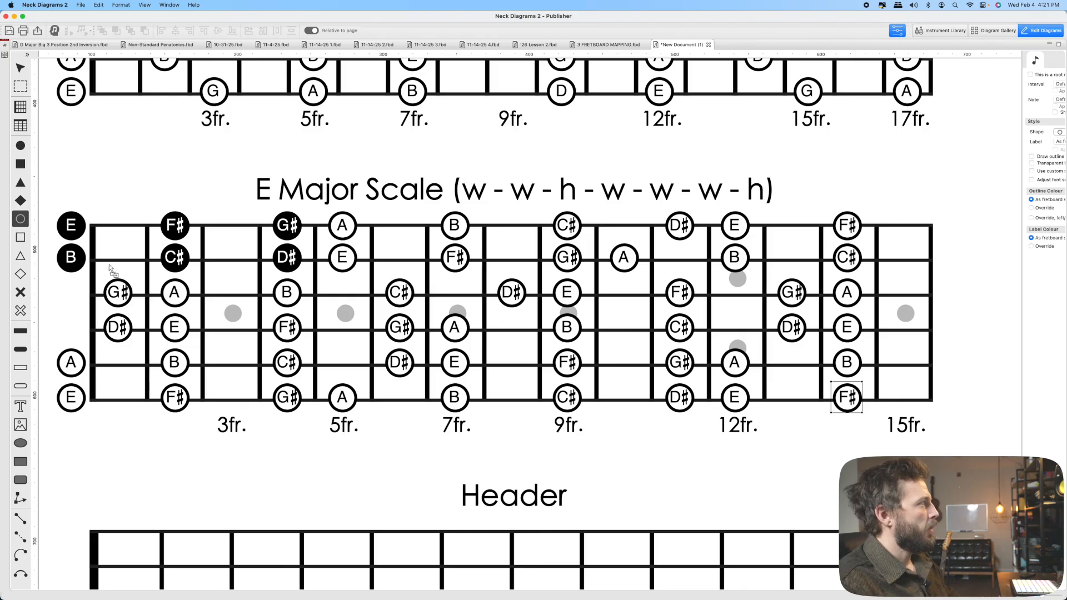
pyautogui.click(71, 257)
pyautogui.click(175, 258)
pyautogui.click(288, 257)
pyautogui.click(288, 225)
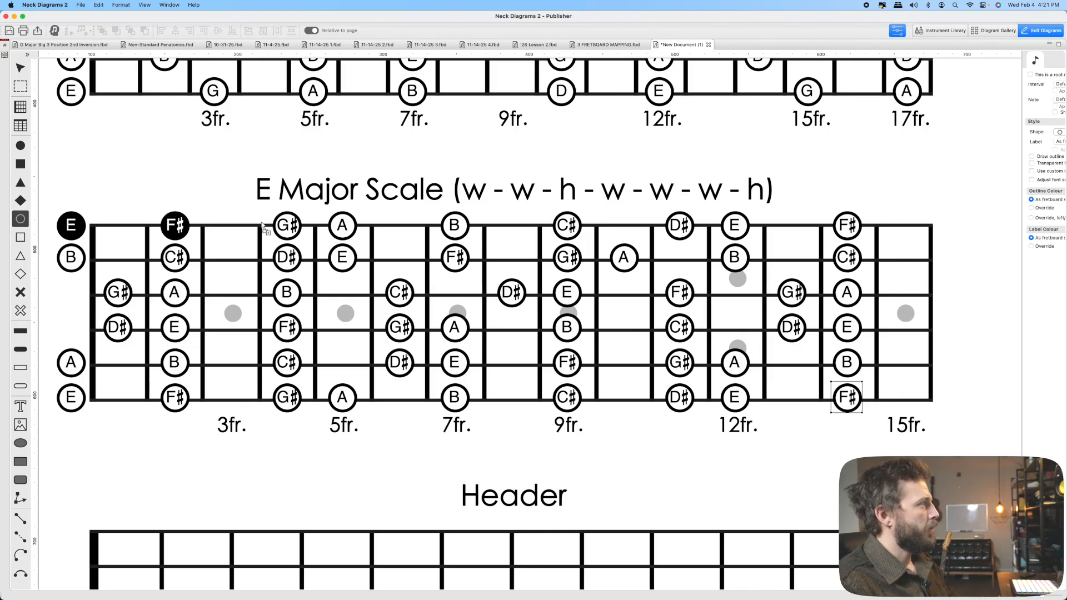
pyautogui.click(172, 226)
pyautogui.click(71, 225)
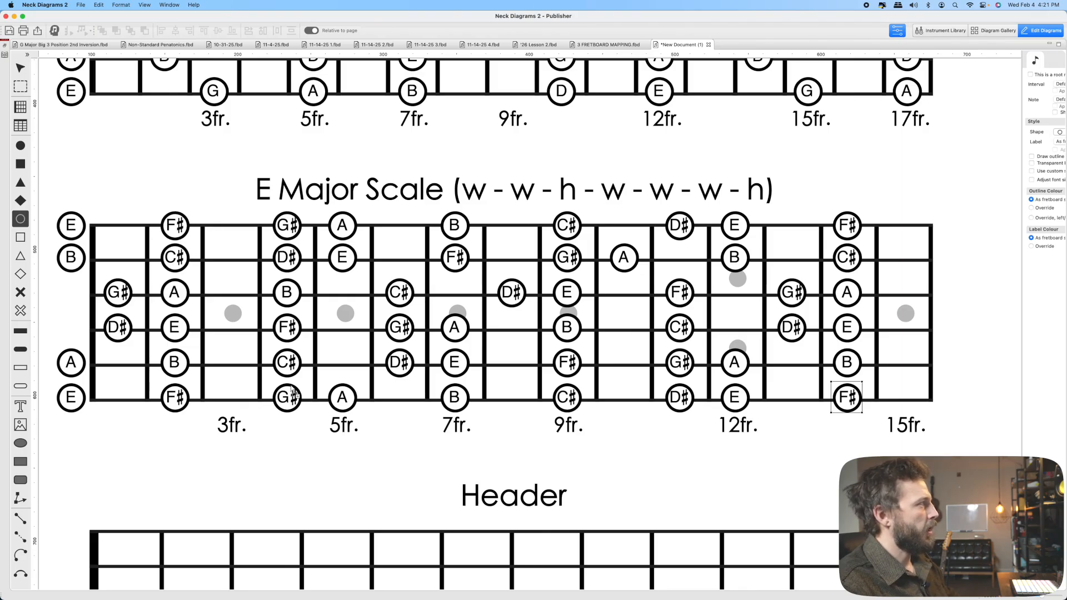
# - Make solid black the low E string's F♯ (fret 2), G♯ (fret 4) and A (fret 5)
pyautogui.press('1')
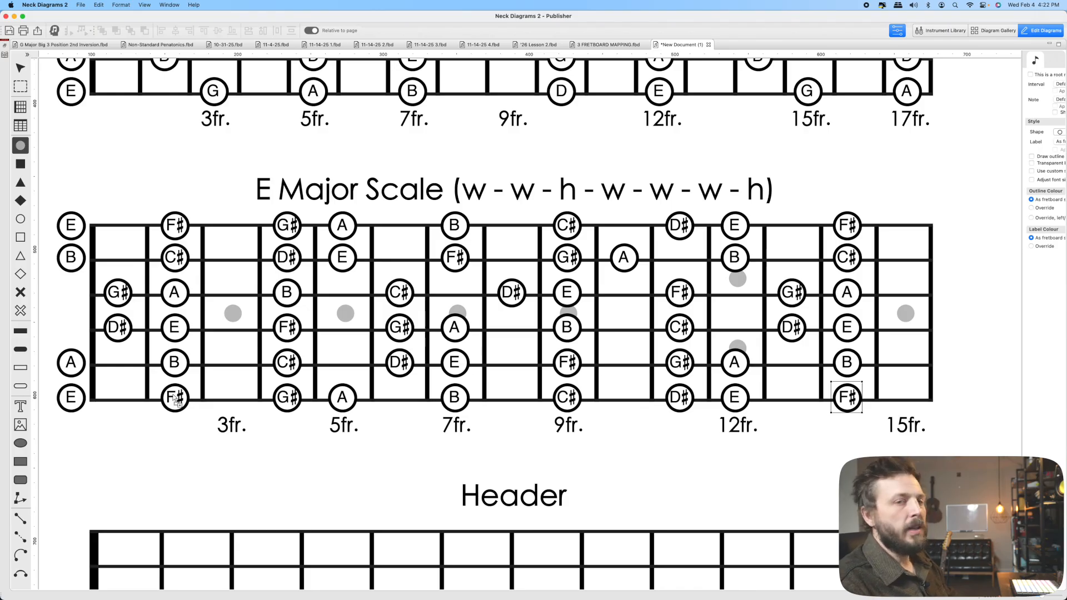
pyautogui.scroll(-5, 172, 398)
pyautogui.hscroll(-3, 172, 398)
pyautogui.scroll(3, 186, 390)
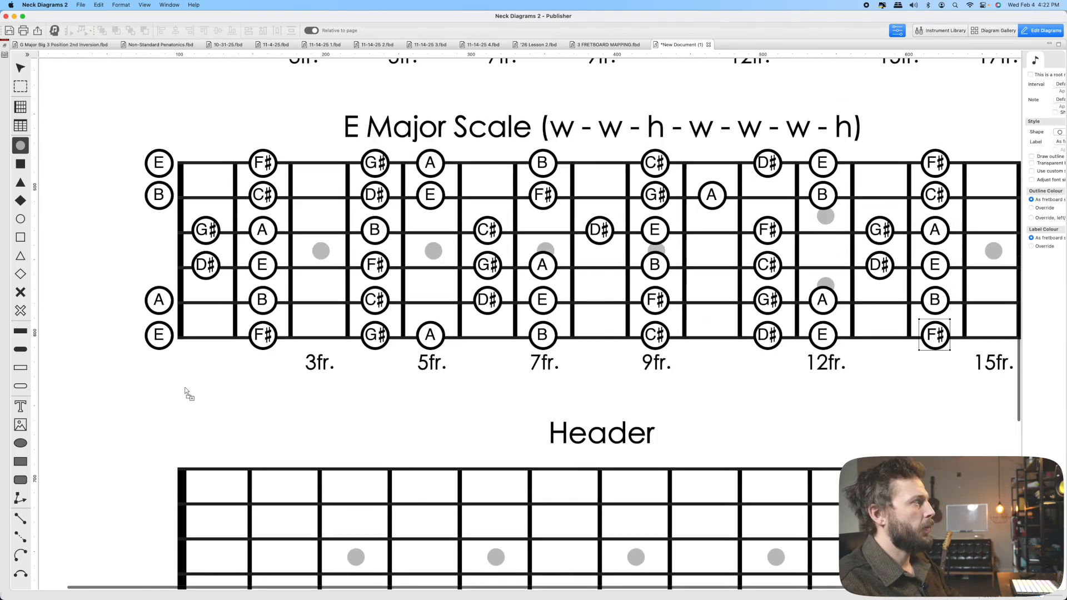
pyautogui.scroll(1, 186, 392)
pyautogui.hscroll(2, 186, 391)
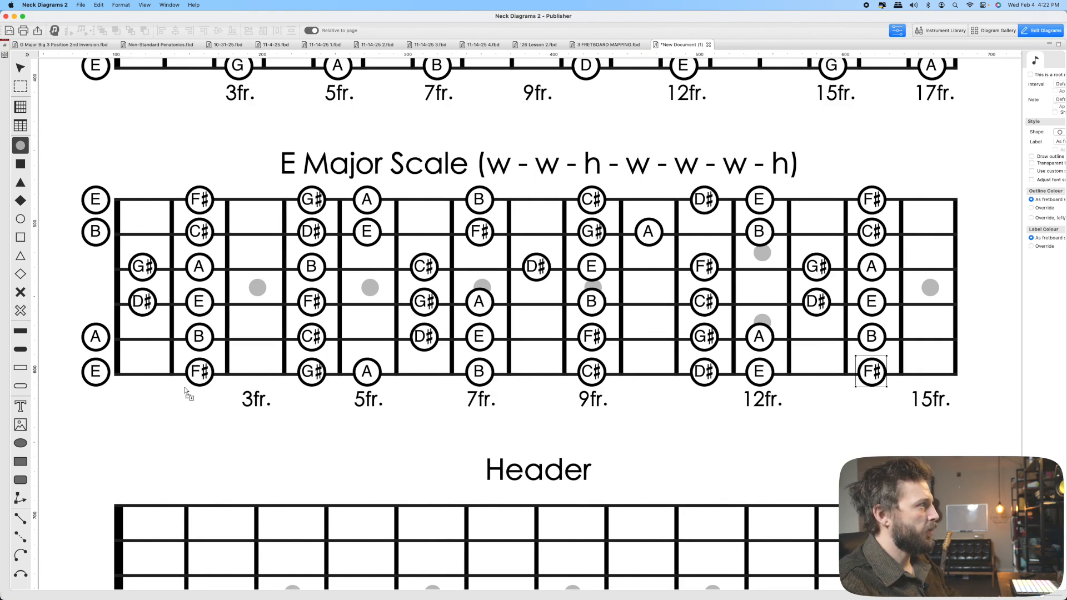
pyautogui.scroll(1, 186, 392)
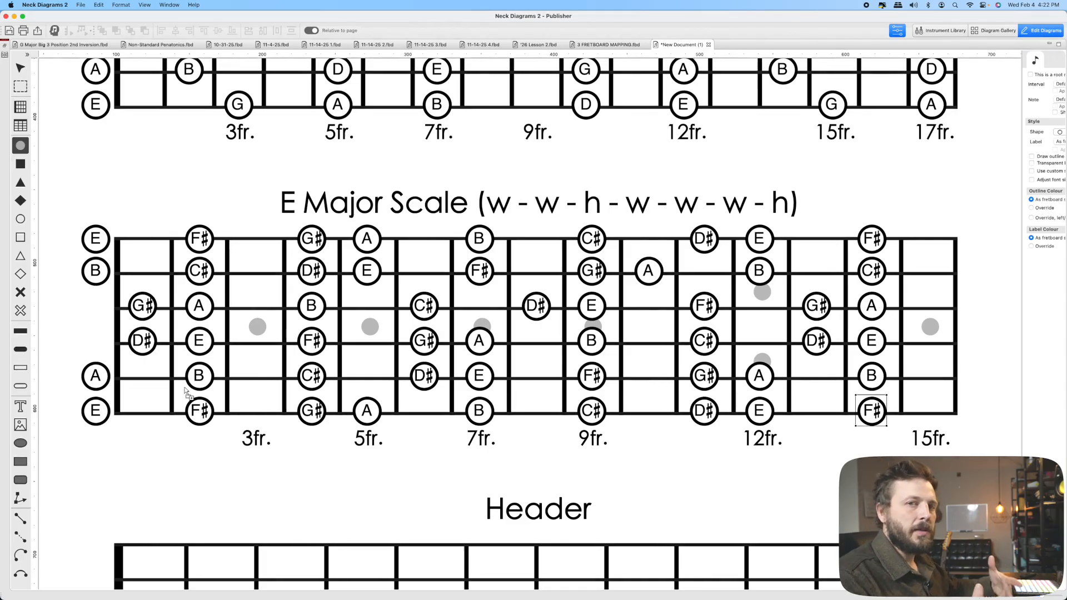
pyautogui.click(203, 413)
pyautogui.click(314, 416)
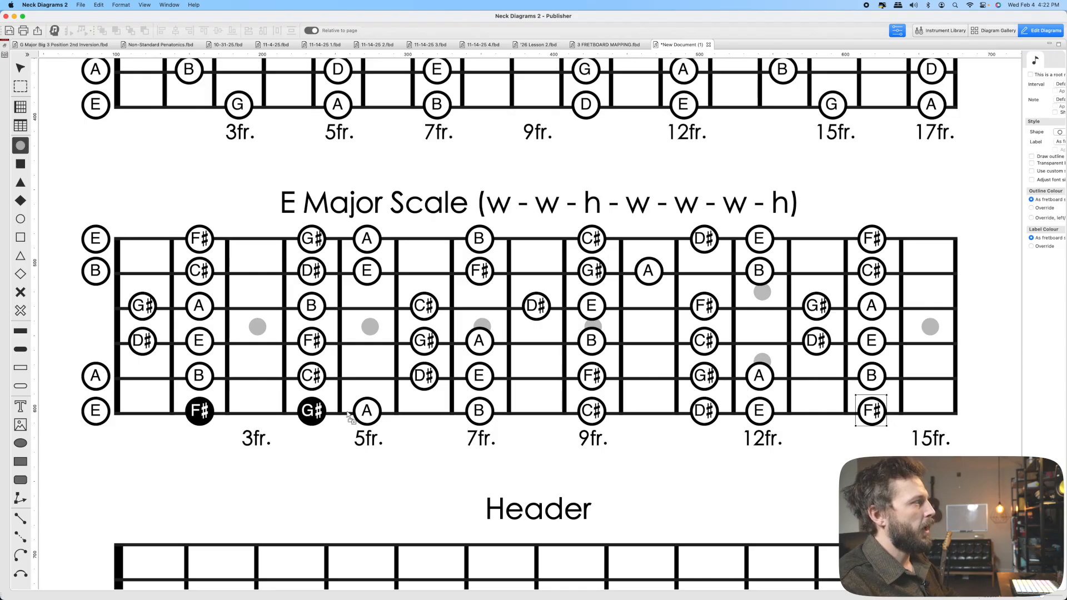
pyautogui.click(371, 416)
# - Make solid black B, C♯ and D♯ on the A string and E, F♯ and G♯ on the D string, at frets 2, 4 and 6
pyautogui.click(204, 378)
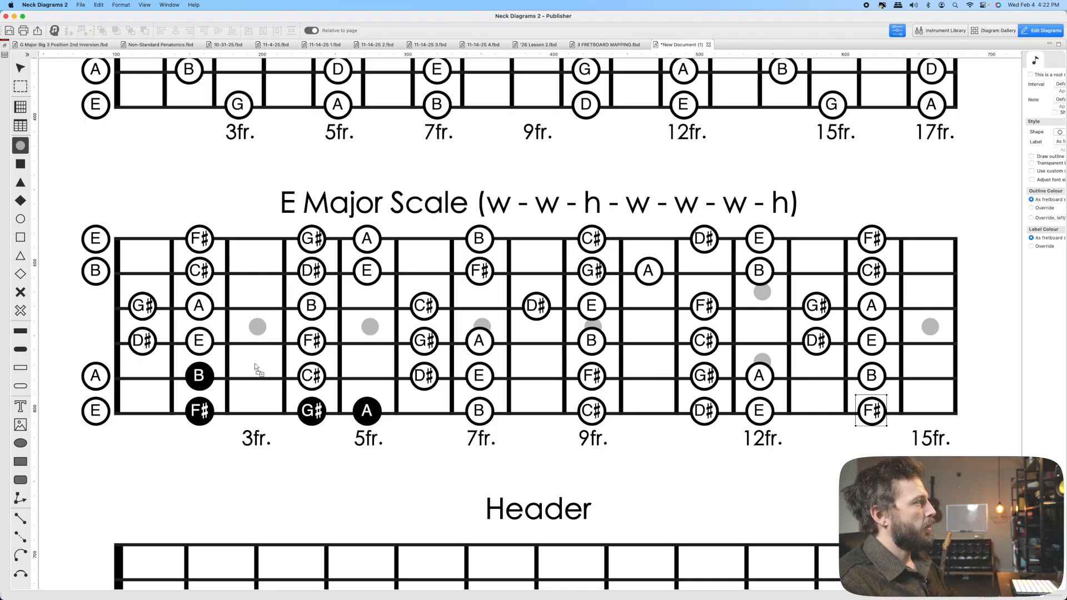
pyautogui.click(316, 378)
pyautogui.click(422, 376)
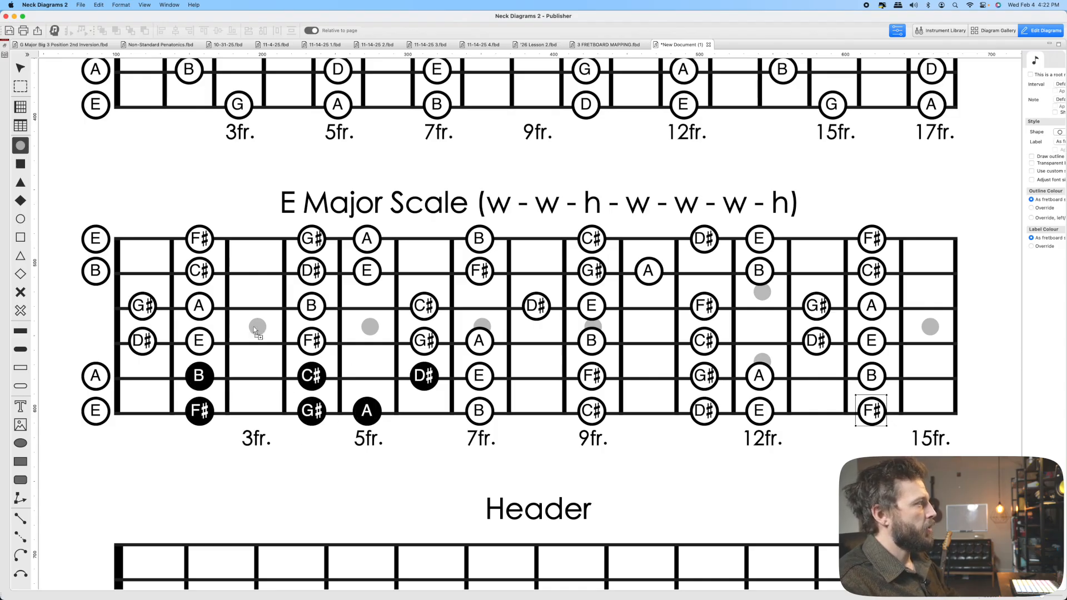
pyautogui.click(201, 343)
pyautogui.click(315, 343)
pyautogui.click(426, 340)
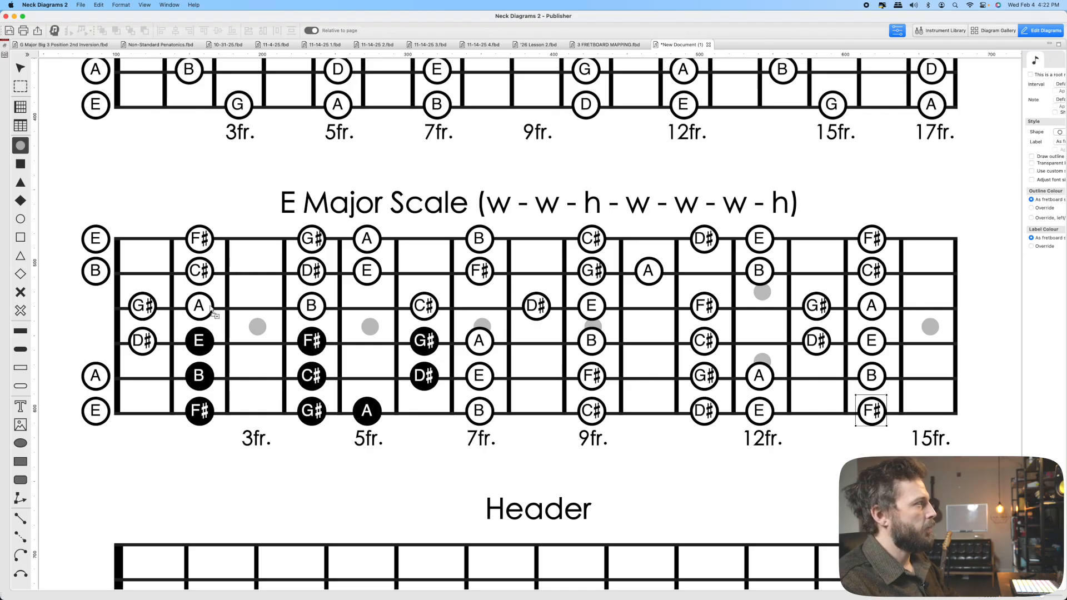
# - Make solid black A and B on the G string (frets 2, 4) and C♯, D♯ and E on the B string (frets 2, 4, 5)
pyautogui.click(203, 306)
pyautogui.click(320, 307)
pyautogui.click(203, 272)
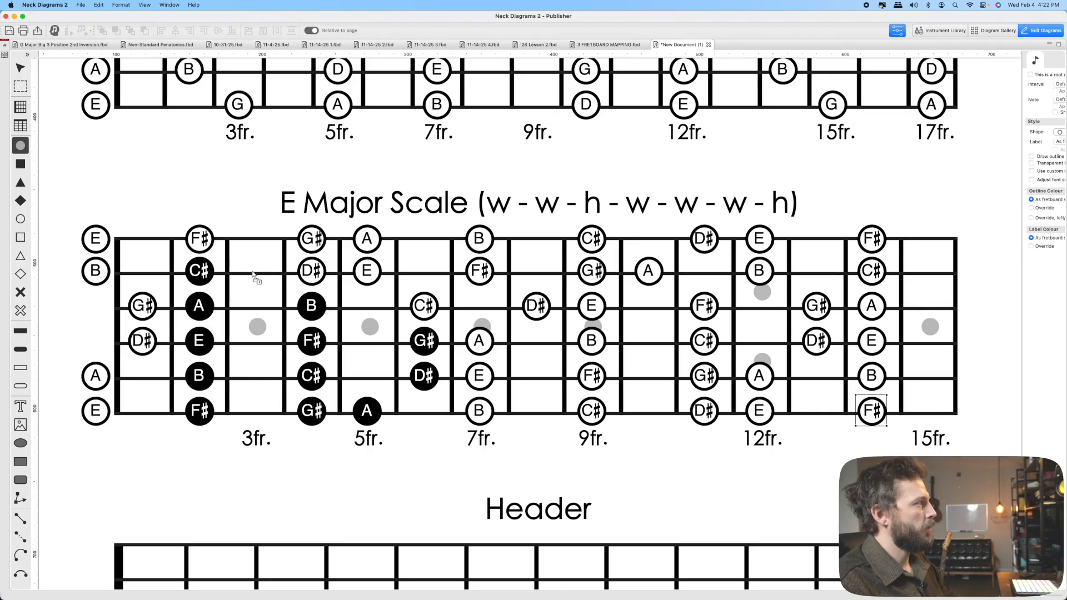
pyautogui.click(315, 272)
pyautogui.click(369, 259)
# - Make solid black the high E string's A (fret 5), G♯ (fret 4) and F♯ (fret 2)
pyautogui.click(369, 243)
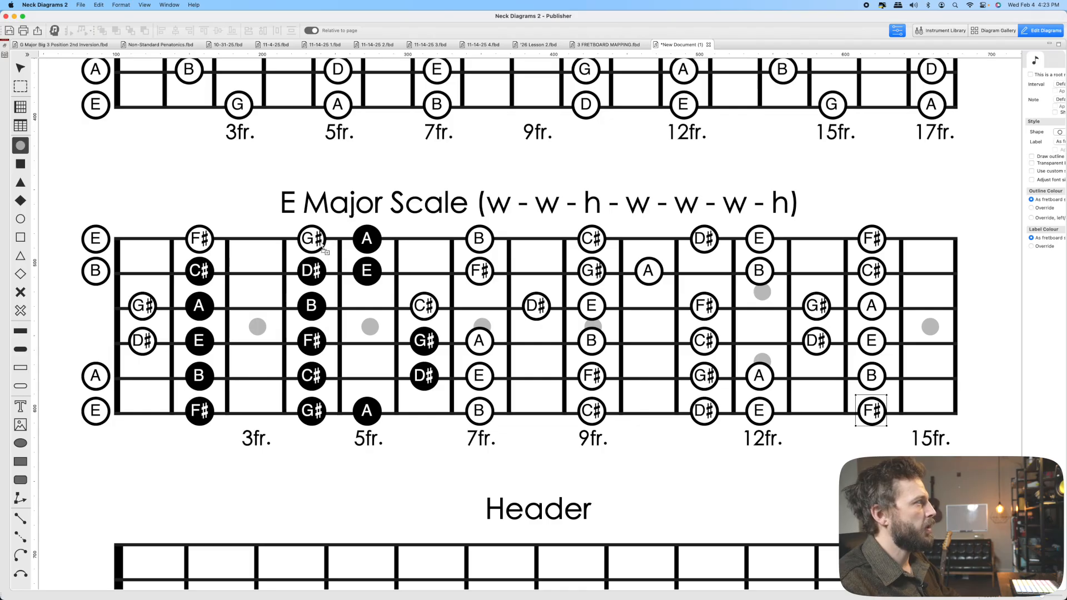
pyautogui.click(315, 243)
pyautogui.click(205, 244)
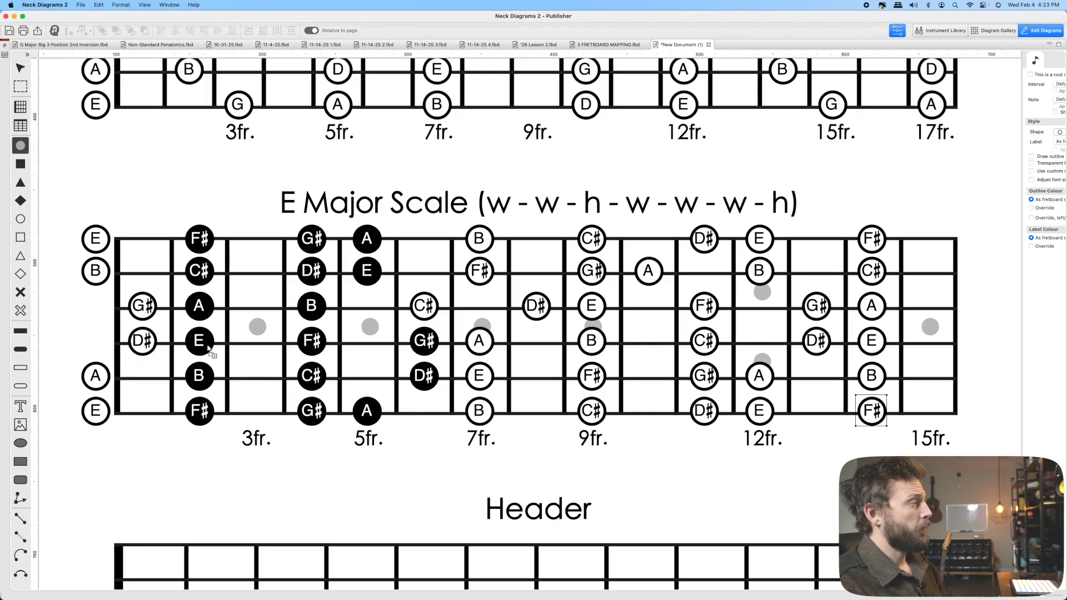
# - Undo all the solid black highlighting of the pattern between frets 2 and 6 on the E Major Scale diagram
pyautogui.press('super+z')
pyautogui.press('super+z')
pyautogui.press('super+z')
pyautogui.press('super+z')
pyautogui.press('super+z')
pyautogui.press('super+z')
pyautogui.press('super+z')
pyautogui.press('super+z')
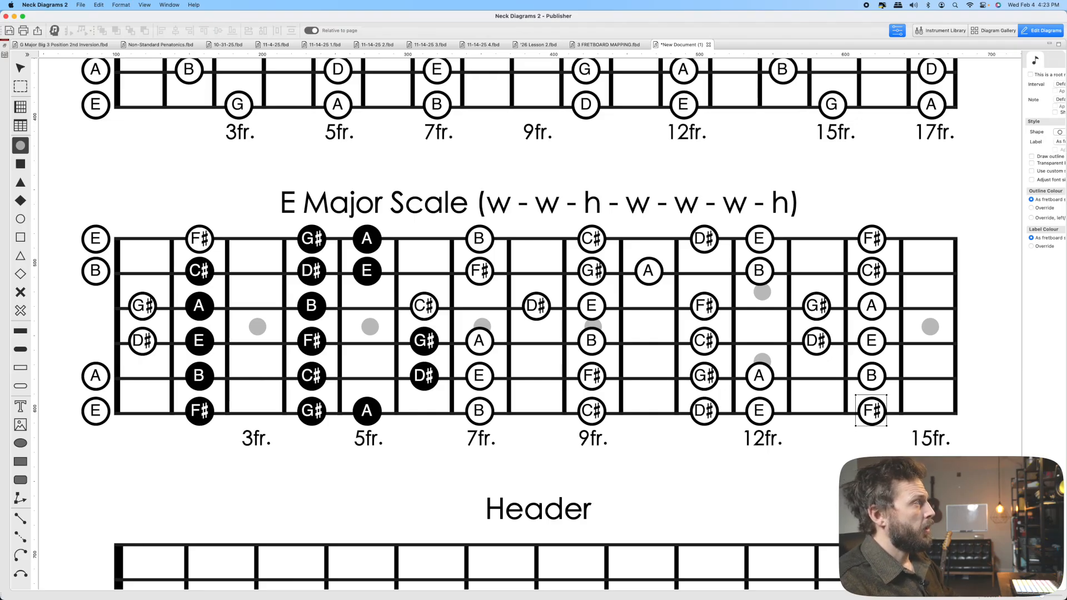
pyautogui.press('super+z')
pyautogui.press('super+z')
pyautogui.press('super+z')
pyautogui.press('super+z')
pyautogui.press('super+z')
pyautogui.press('super+z')
pyautogui.press('super+z')
pyautogui.press('super+z')
pyautogui.press('super+z')
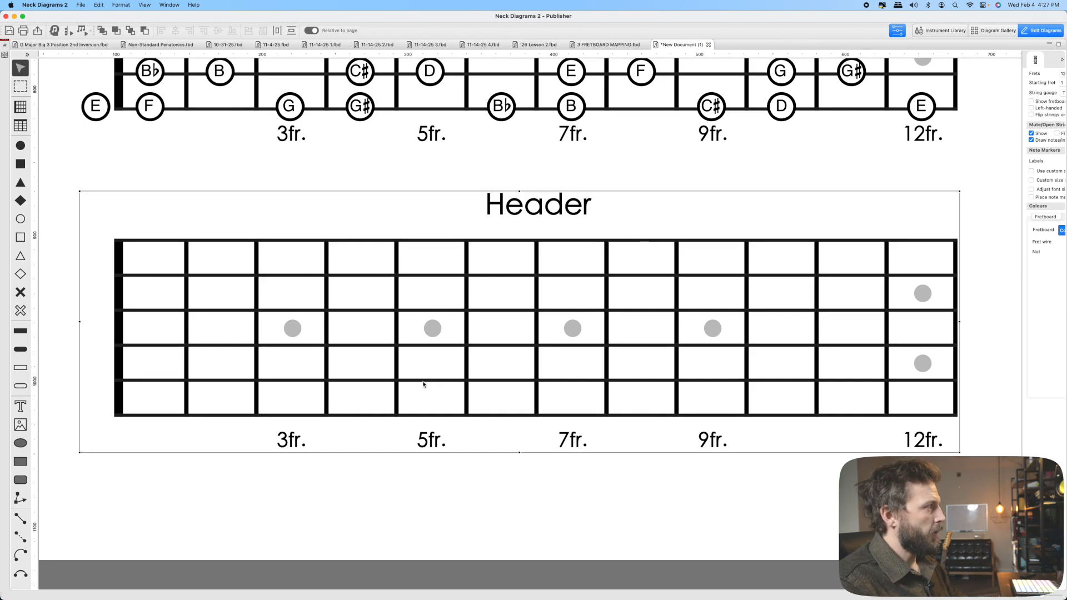
# - Add hollow circles to the blank 12-fret diagram's low E string: open E, G♯ (fret 4), B (fret 7) and E (fret 12)
pyautogui.click(21, 219)
pyautogui.click(104, 415)
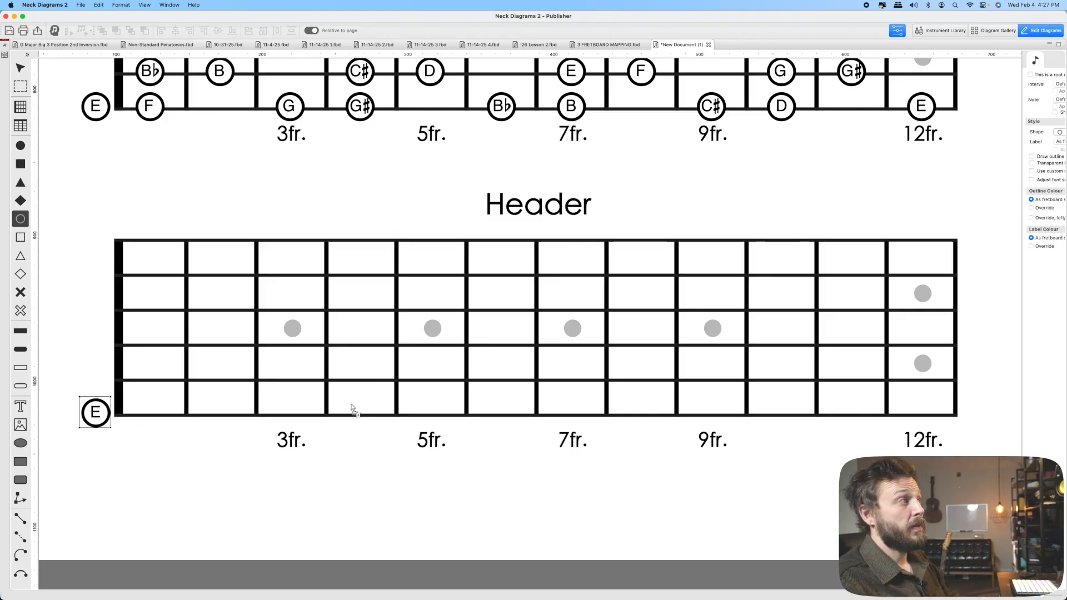
pyautogui.scroll(5, 385, 398)
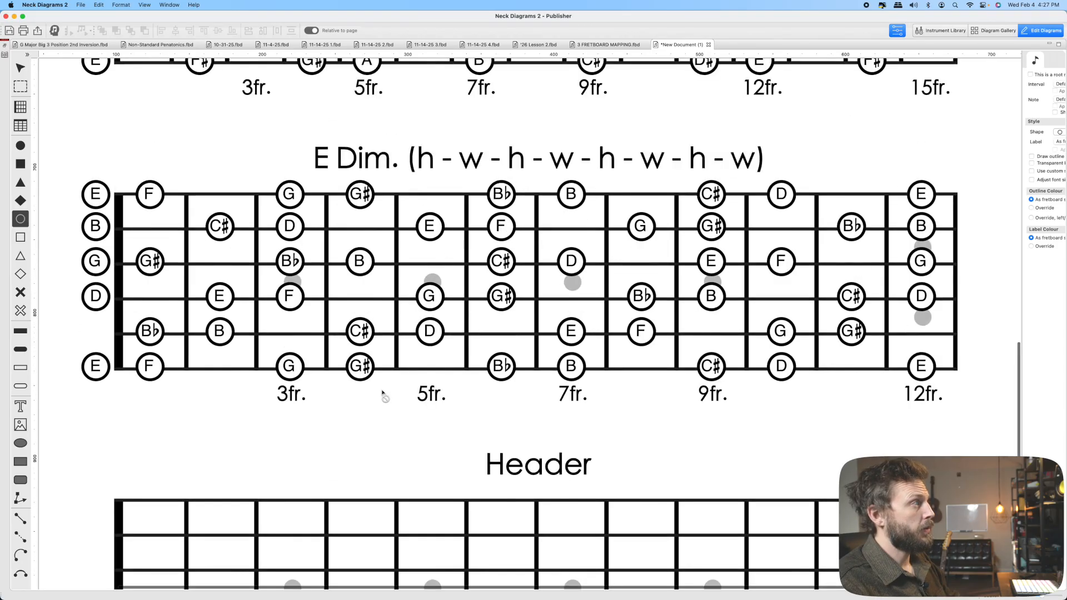
pyautogui.scroll(10, 386, 398)
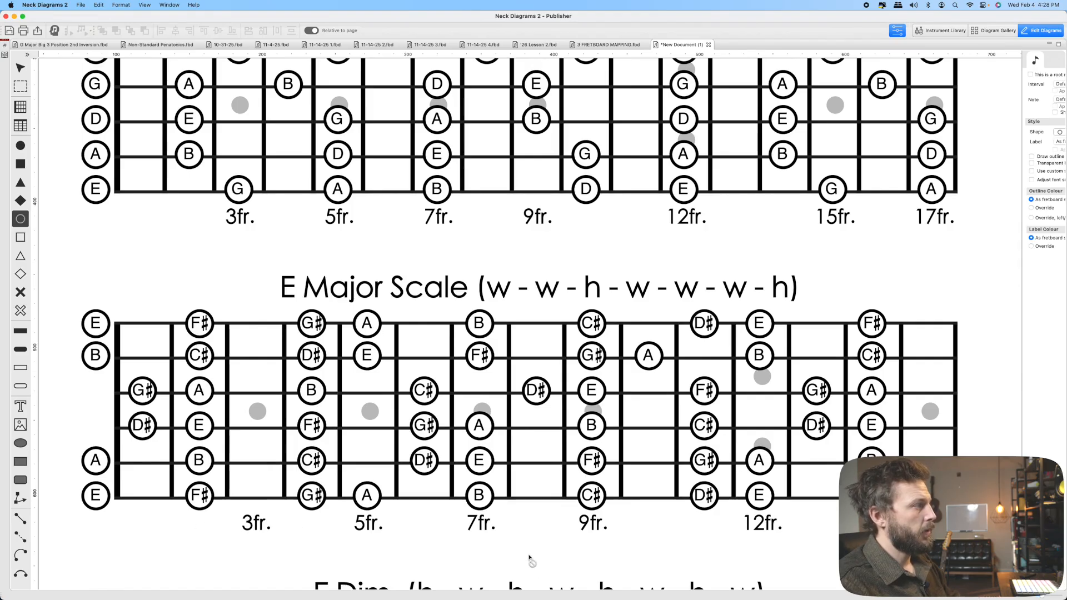
pyautogui.scroll(-2, 531, 561)
pyautogui.scroll(-15, 530, 562)
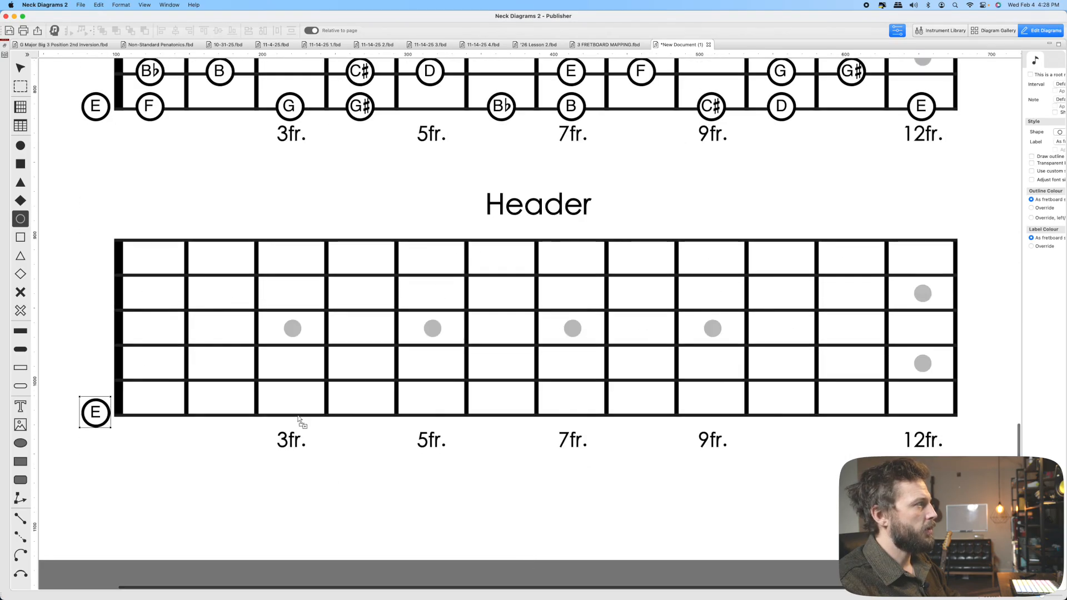
pyautogui.click(361, 418)
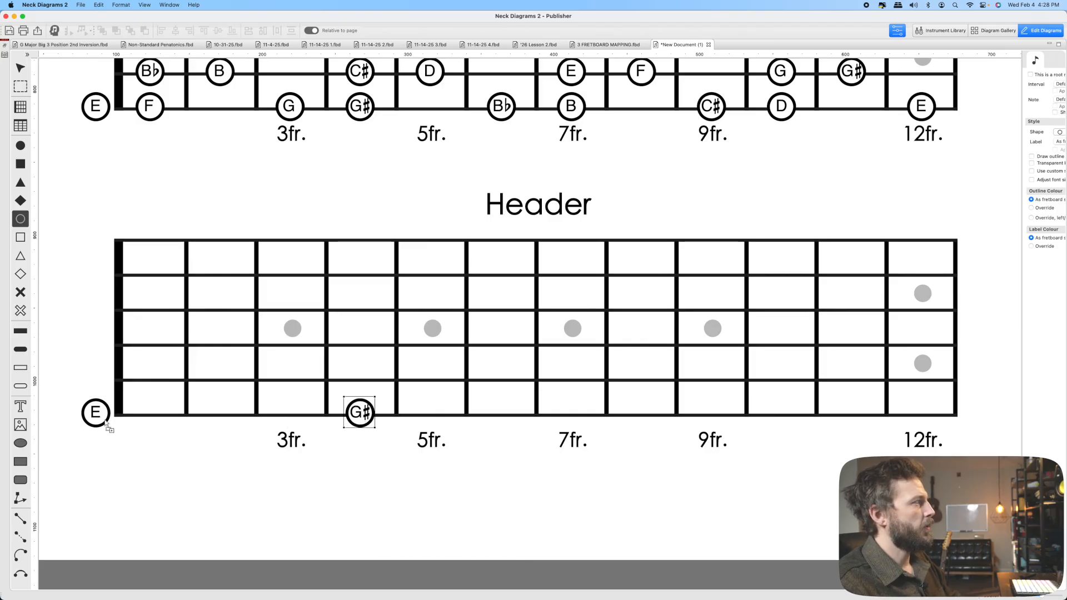
pyautogui.click(552, 405)
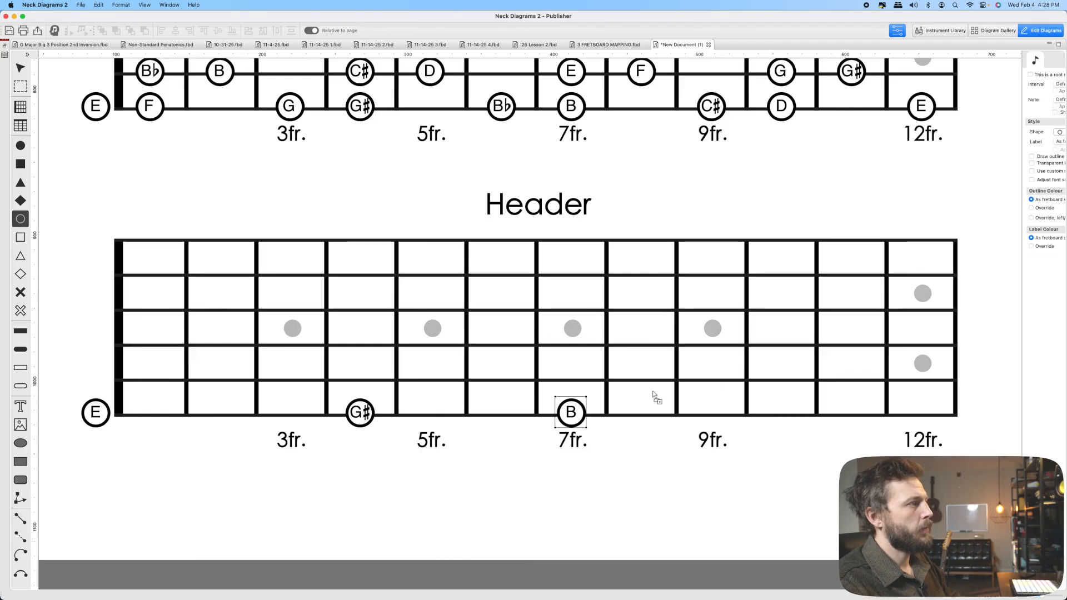
pyautogui.click(891, 413)
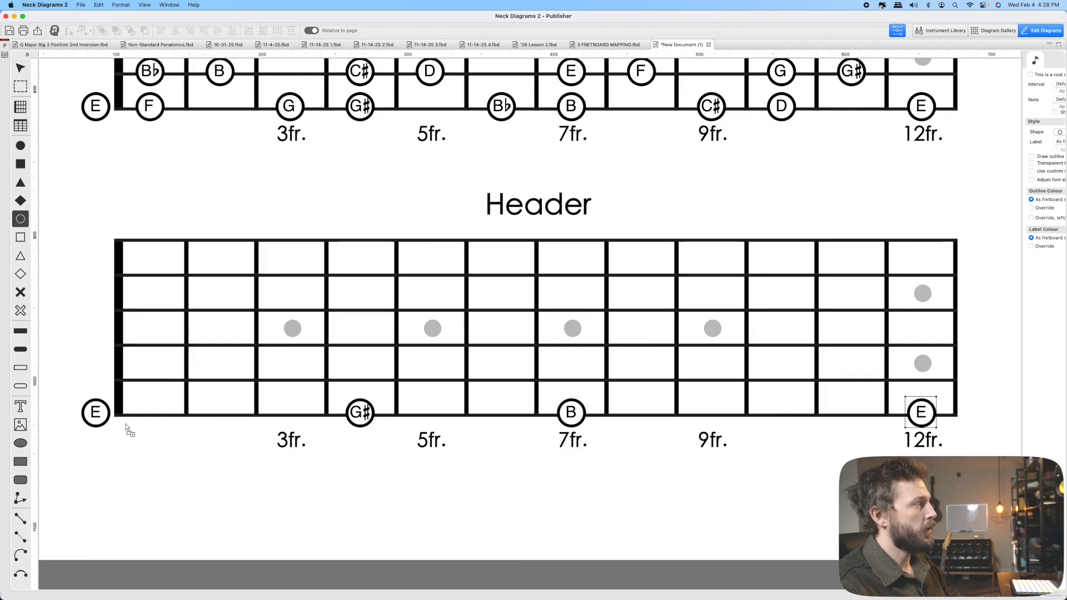
# - Add hollow circles to the blank diagram's A string: B (fret 2), E (fret 7) and G♯ (fret 11)
pyautogui.click(216, 381)
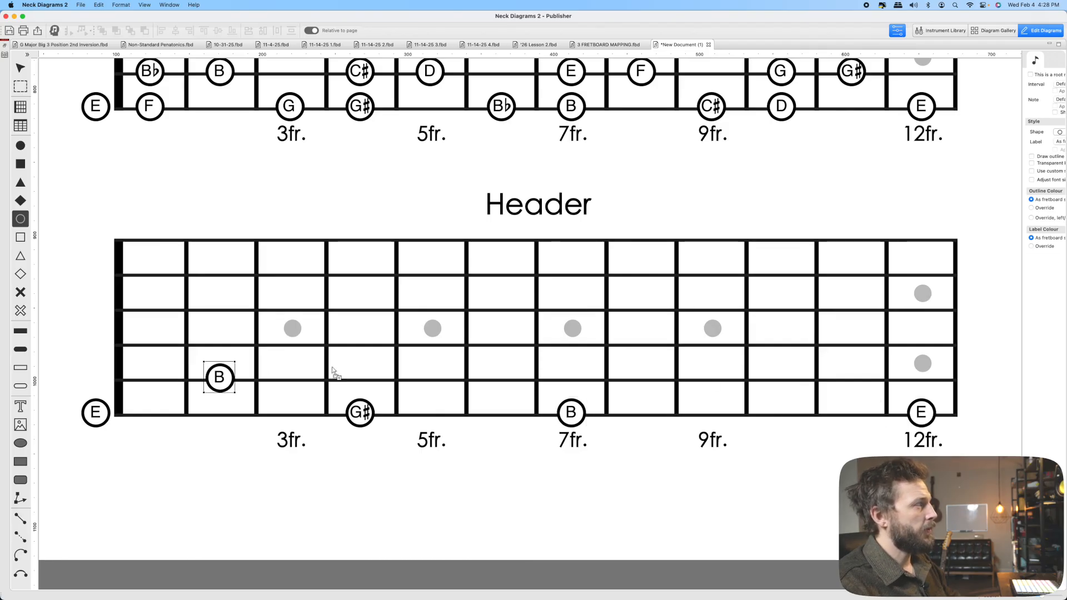
pyautogui.click(571, 377)
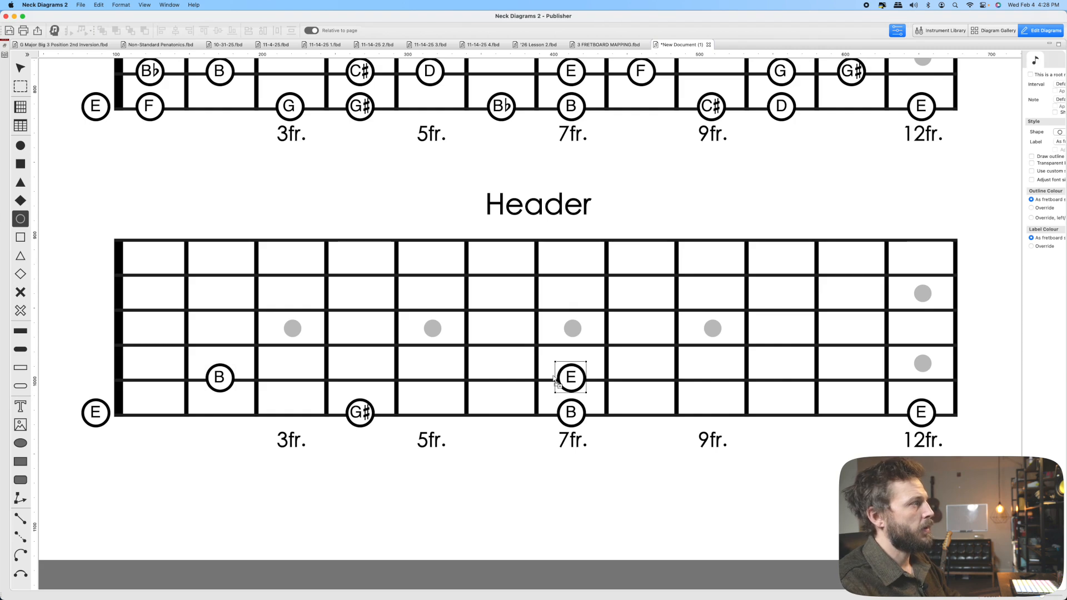
pyautogui.click(851, 377)
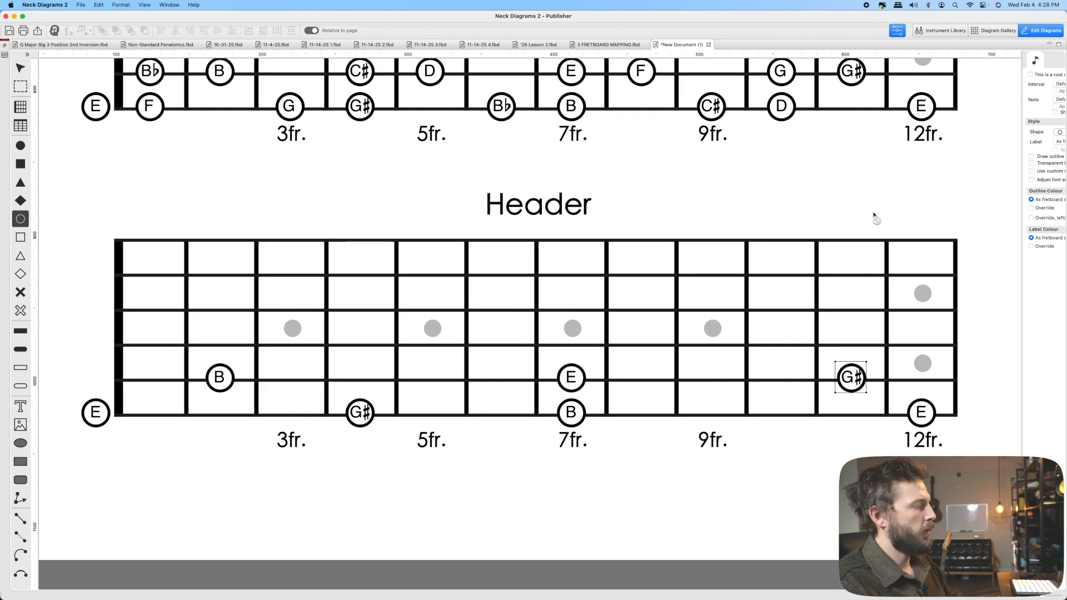
# - Switch the note marker labels of the whole lower 12-fret diagram from notes to intervals
pyautogui.press('v')
pyautogui.click(872, 244)
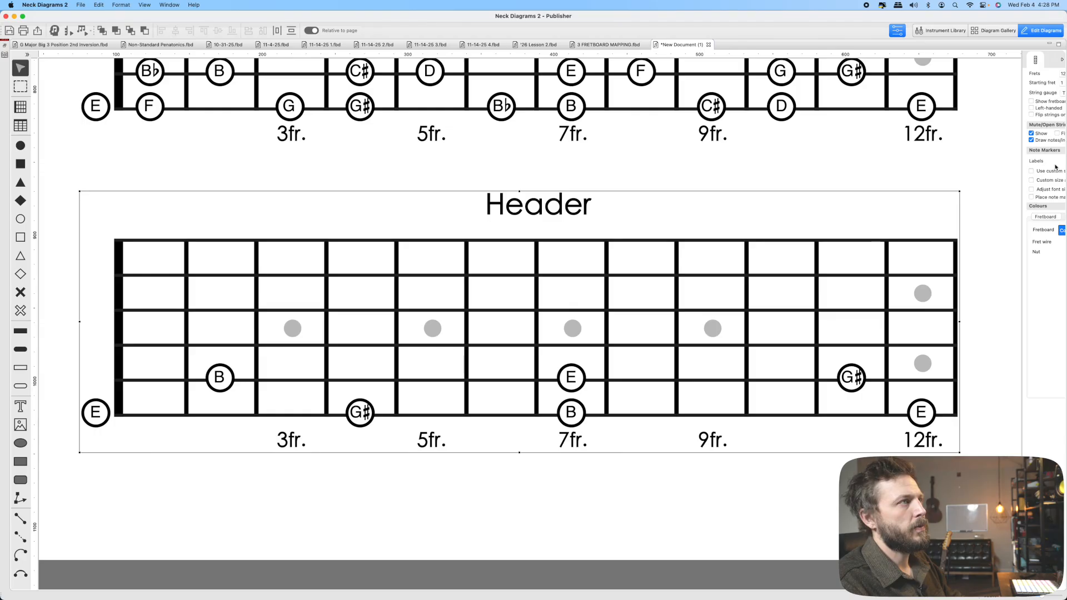
pyautogui.moveTo(1008, 176); pyautogui.dragTo(929, 178)
pyautogui.click(1021, 161)
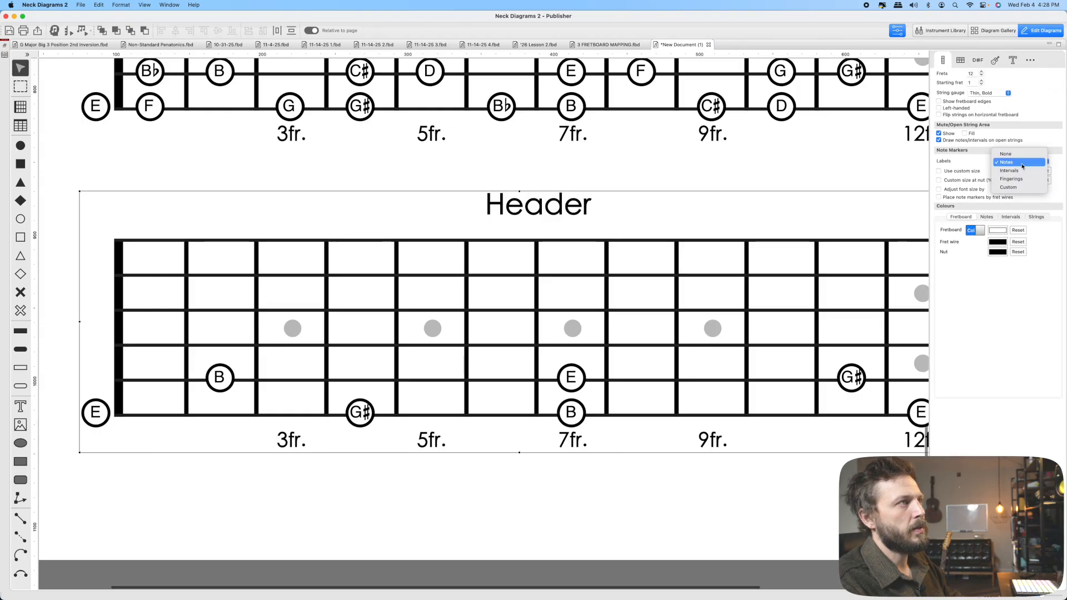
pyautogui.click(1021, 170)
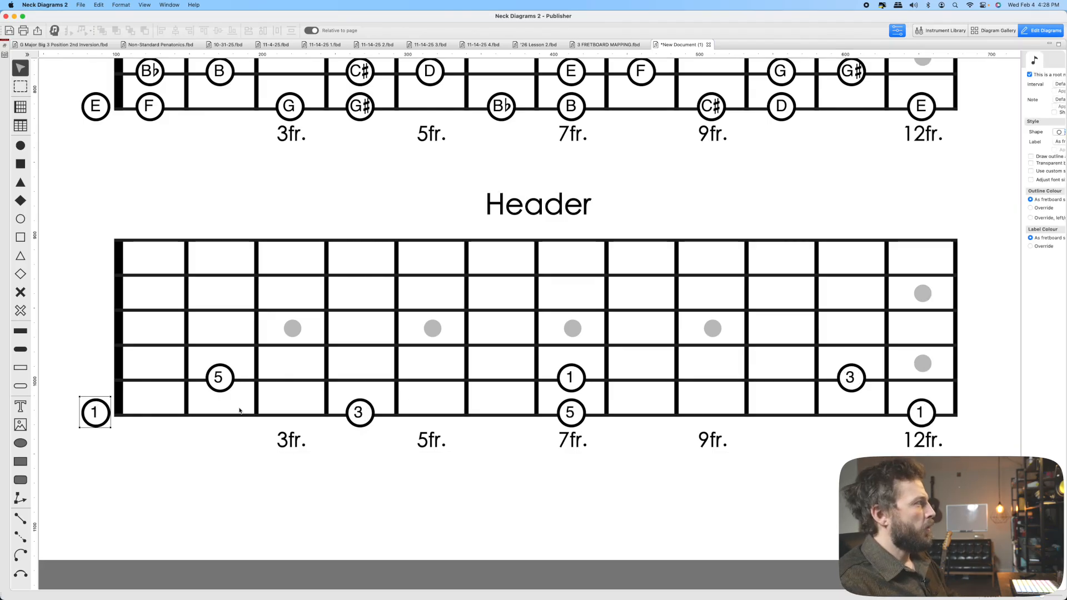
# - Place outlined interval markers on the lower fretboard's D string at frets 2, 6 and 9, and on its G string at frets 1, 4 and 9
pyautogui.press('o')
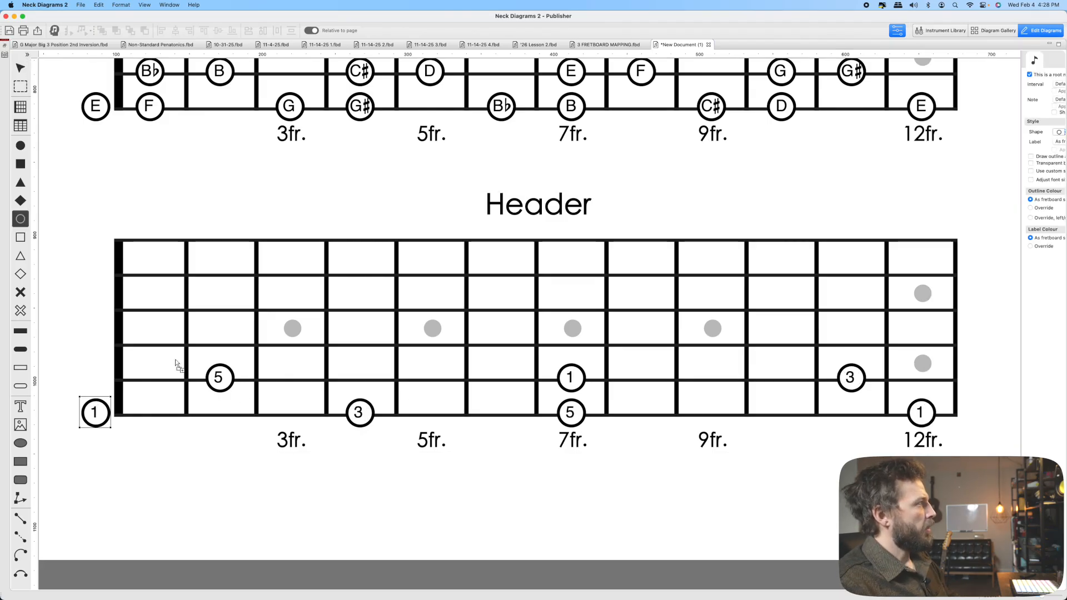
pyautogui.click(229, 348)
pyautogui.click(498, 347)
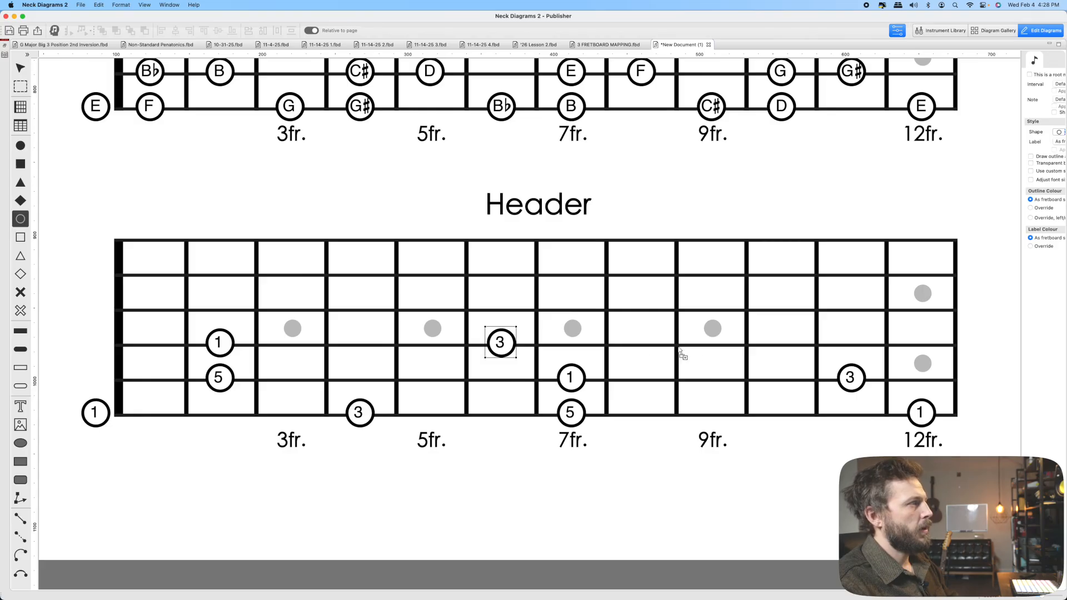
pyautogui.click(703, 349)
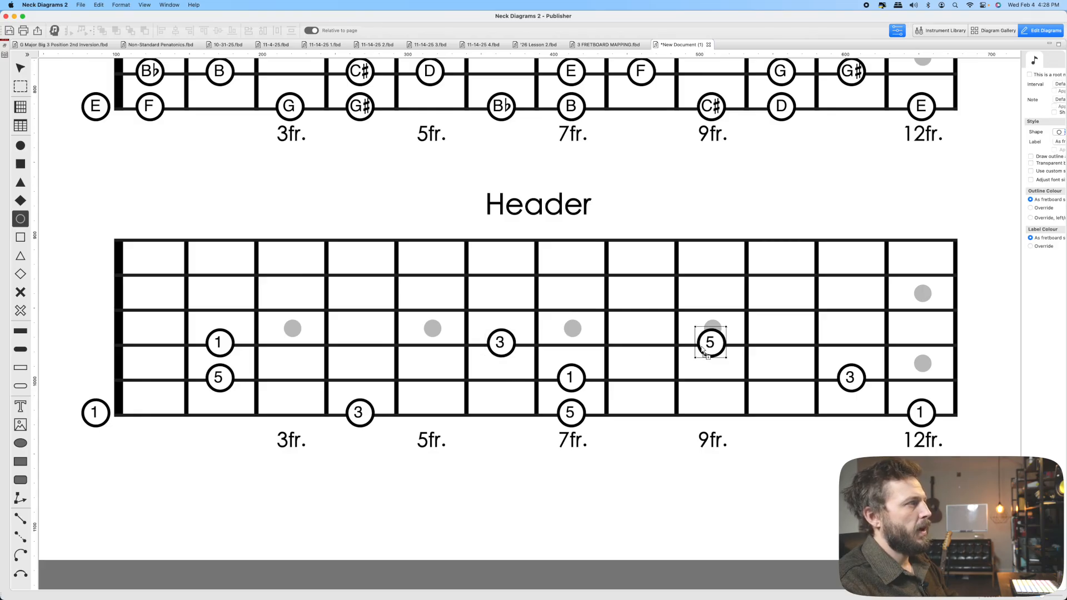
pyautogui.click(156, 312)
pyautogui.click(373, 307)
pyautogui.click(712, 307)
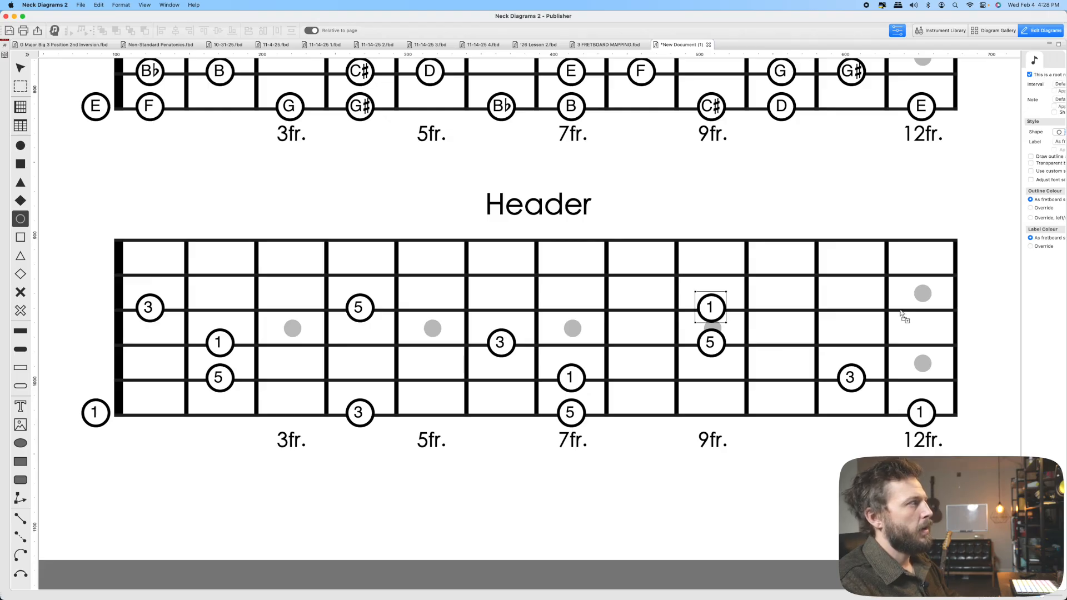
# - Place outlined interval markers on the B string at open, frets 5 and 9, and on the high E string at open, frets 4 and 7
pyautogui.click(95, 274)
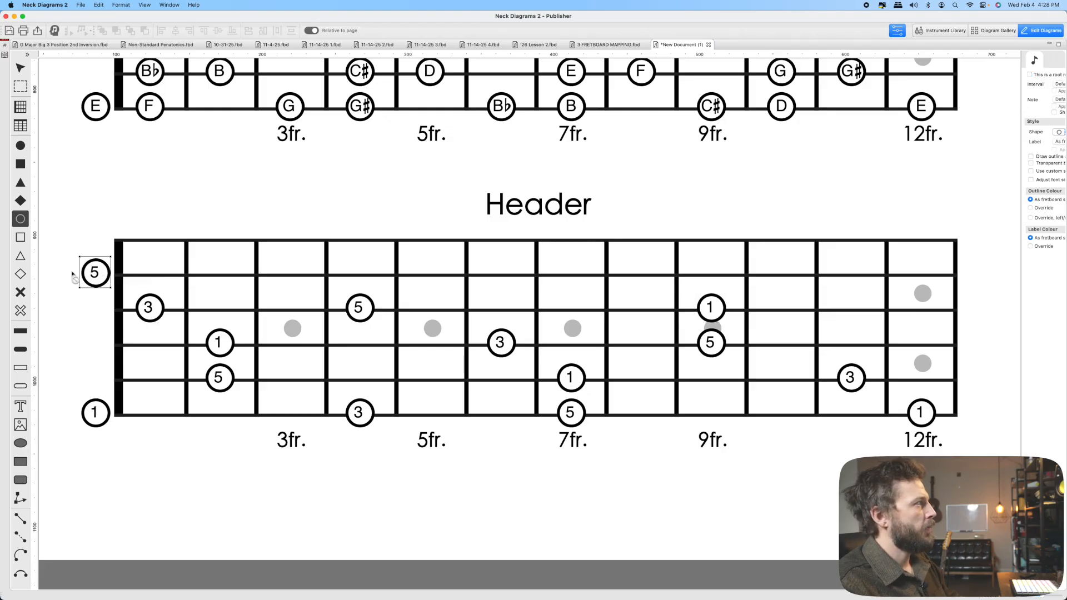
pyautogui.click(366, 275)
pyautogui.click(363, 276)
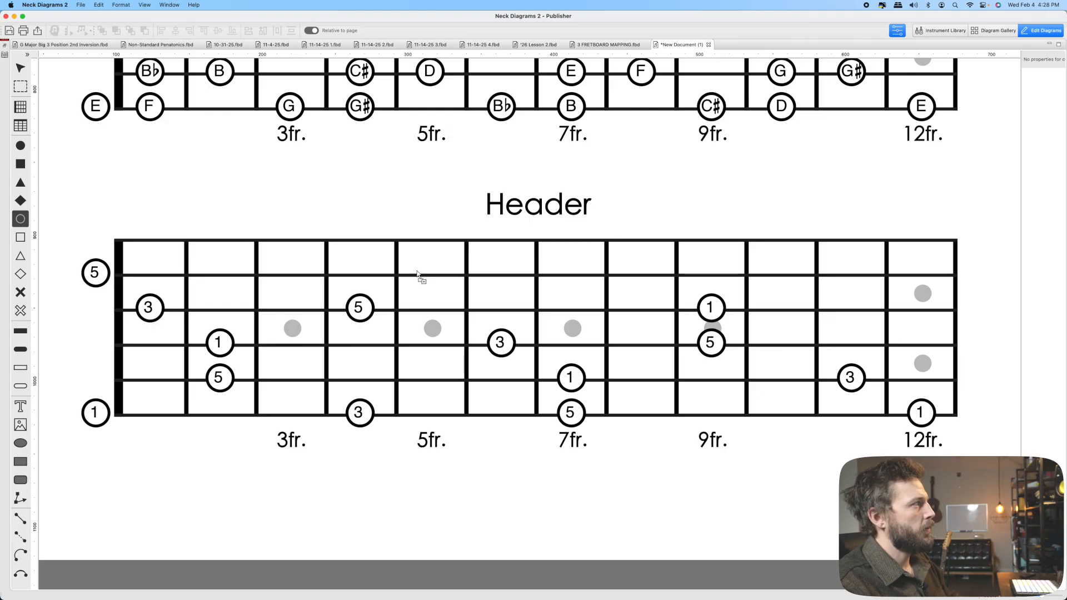
pyautogui.click(418, 275)
pyautogui.click(707, 278)
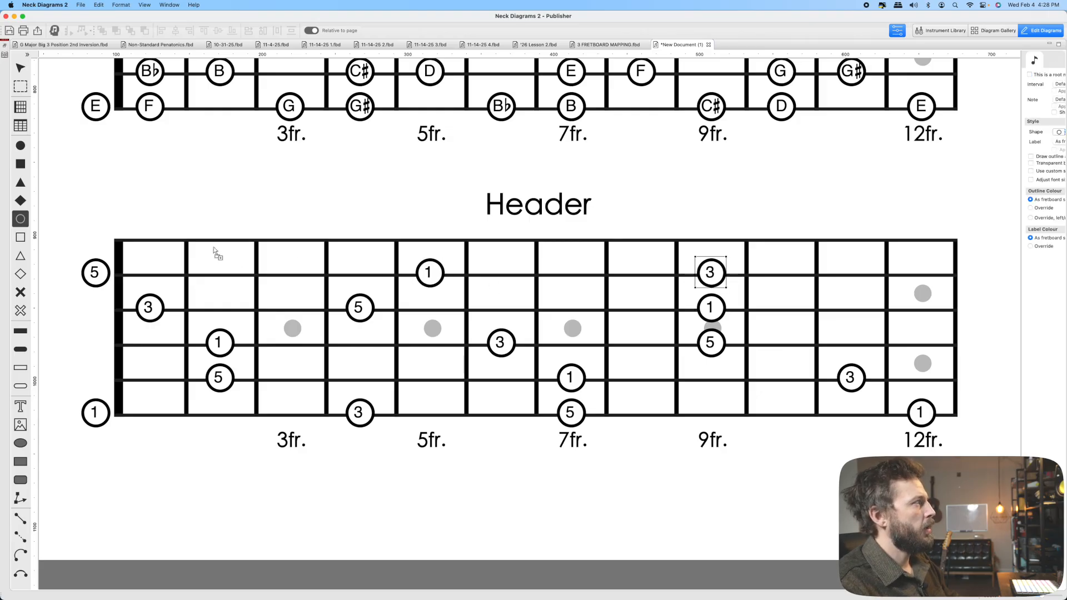
pyautogui.click(101, 241)
pyautogui.click(351, 244)
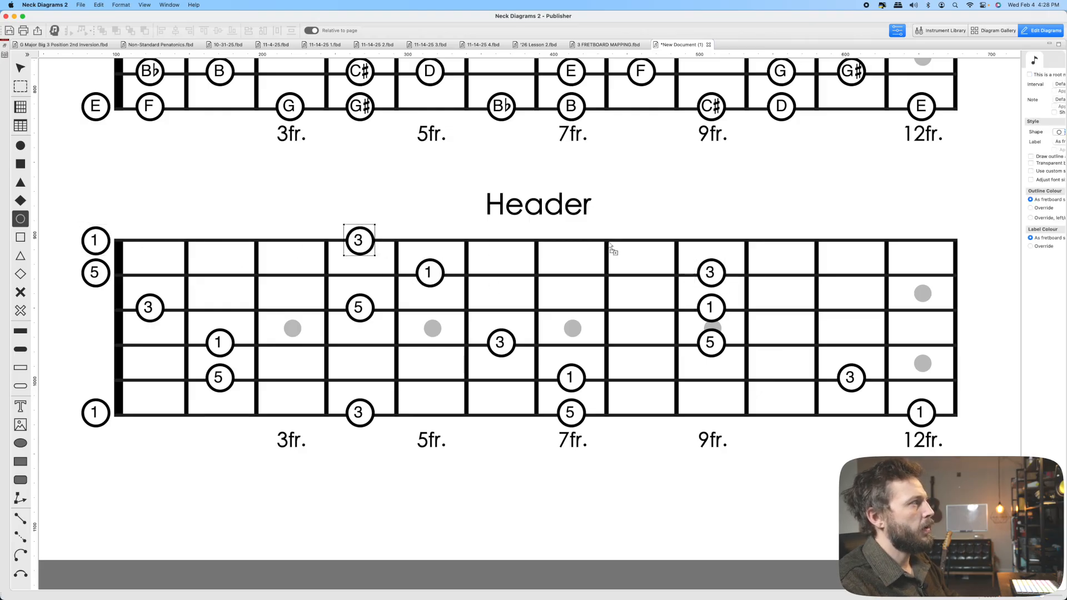
pyautogui.click(575, 244)
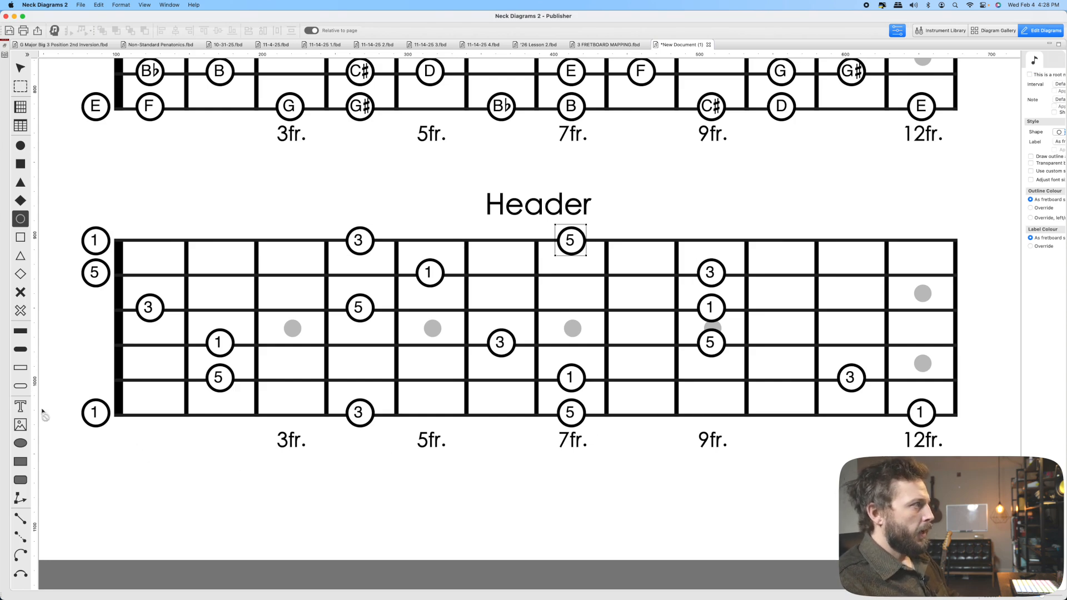
pyautogui.press('v')
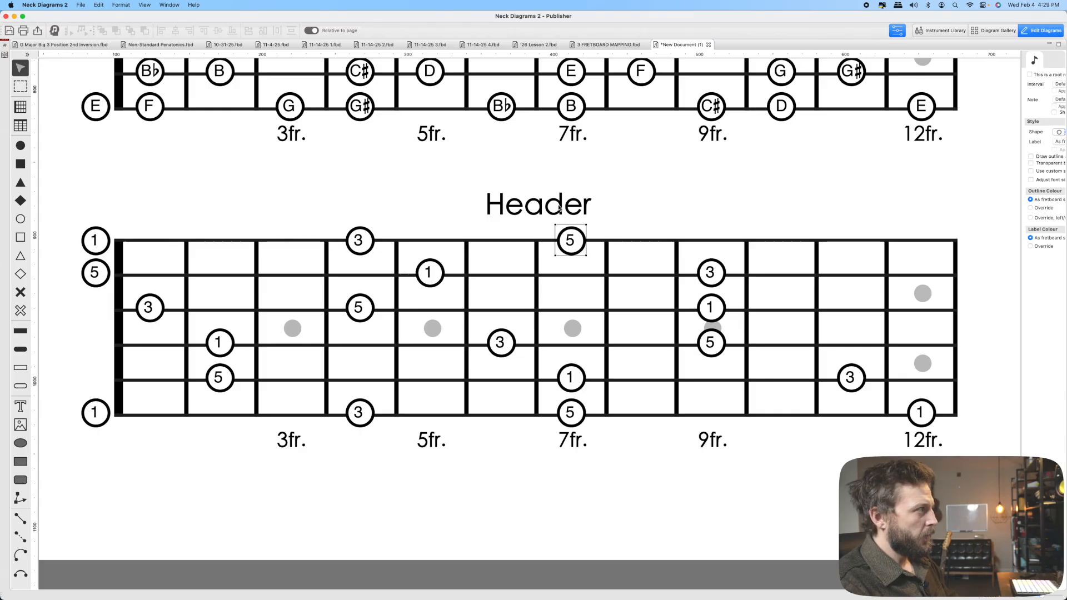
# - Replace the lower fretboard's header text with the title "E Major Arpeggios"
pyautogui.click(559, 208)
pyautogui.moveTo(593, 206); pyautogui.dragTo(471, 205)
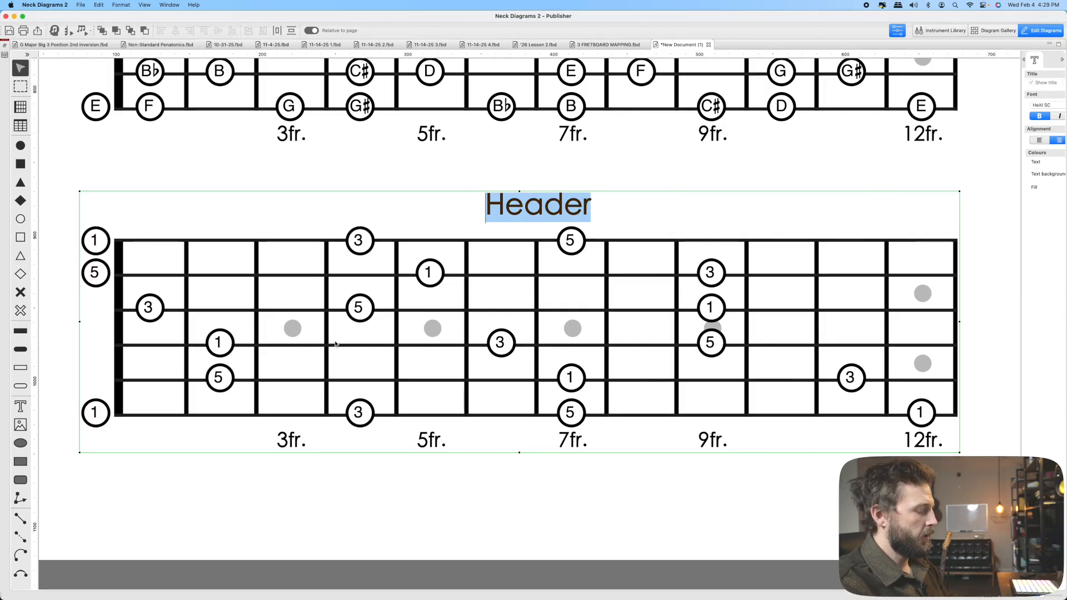
pyautogui.write('E Major Ar')
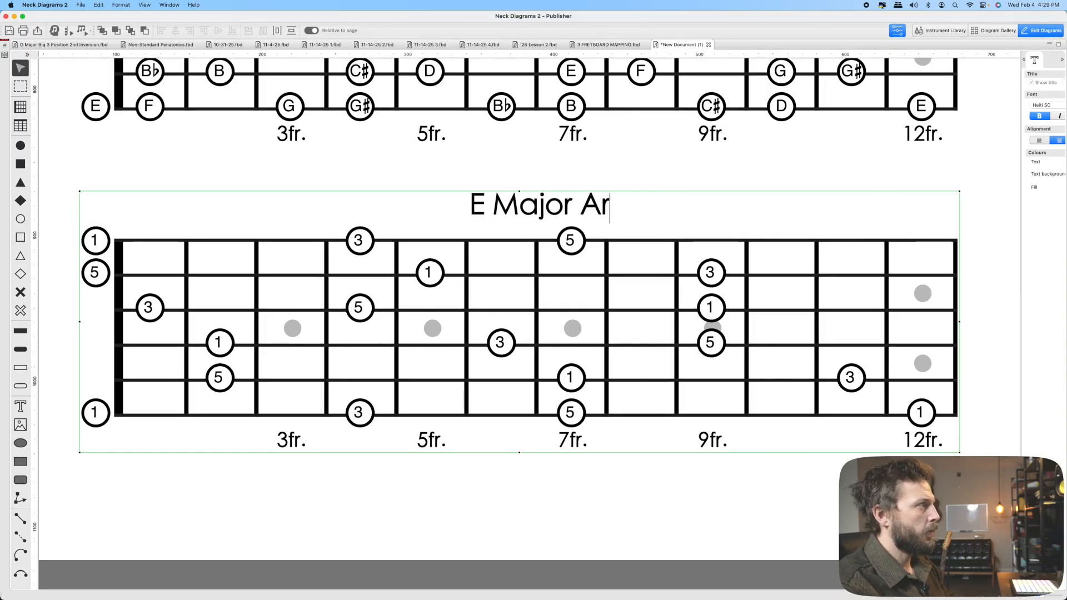
pyautogui.write('peggios')
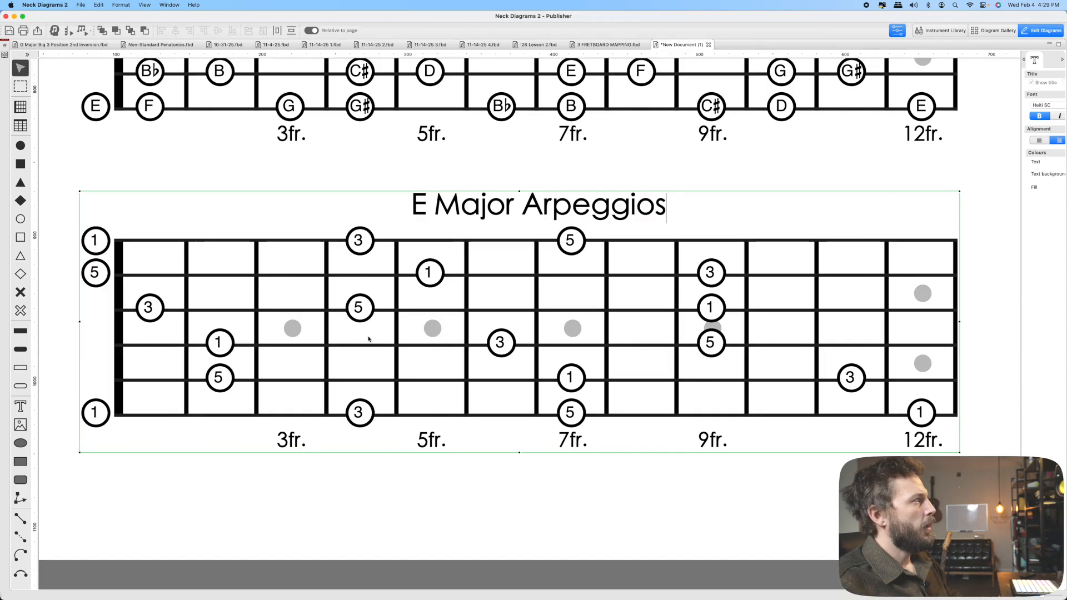
pyautogui.press('Escape')
pyautogui.click(471, 501)
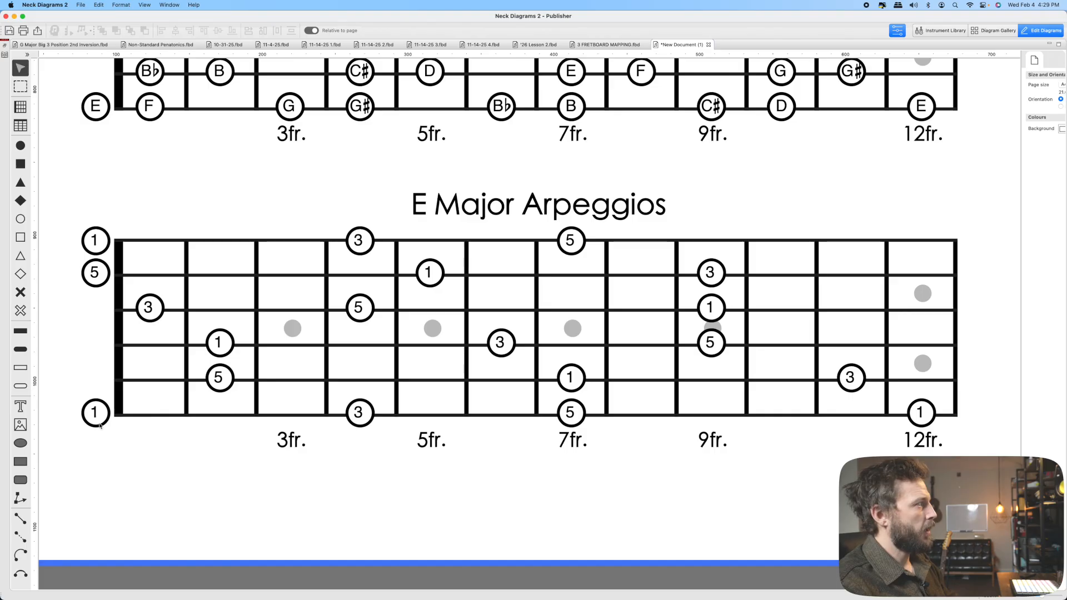
# - Mark an arpeggio path with solid circles: low E open and fret 4, A and D fret 2, G fret 1, and B open
pyautogui.press('c')
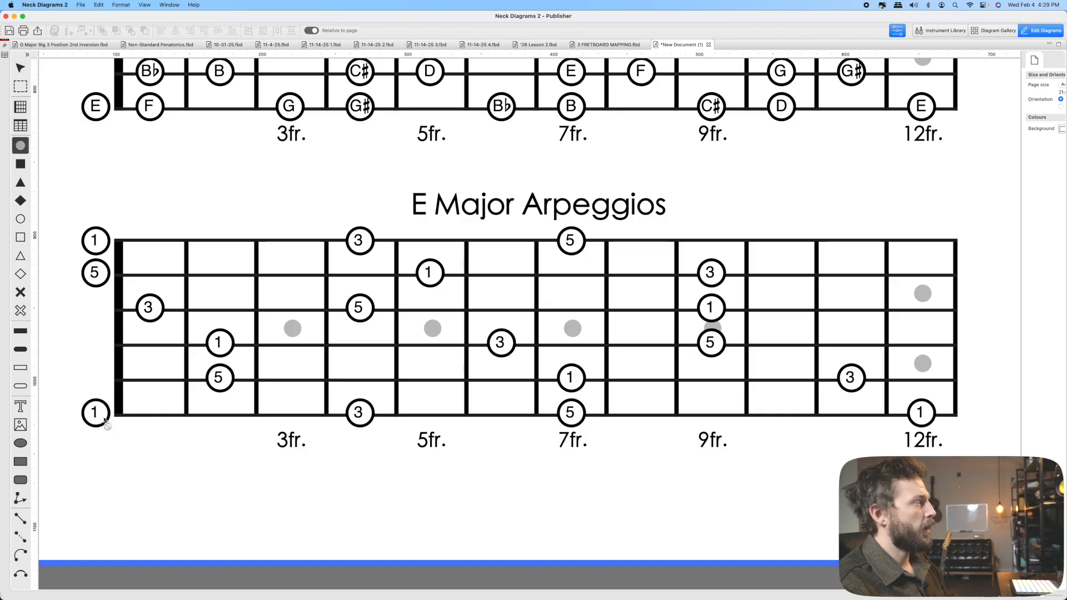
pyautogui.click(104, 419)
pyautogui.click(359, 412)
pyautogui.click(220, 377)
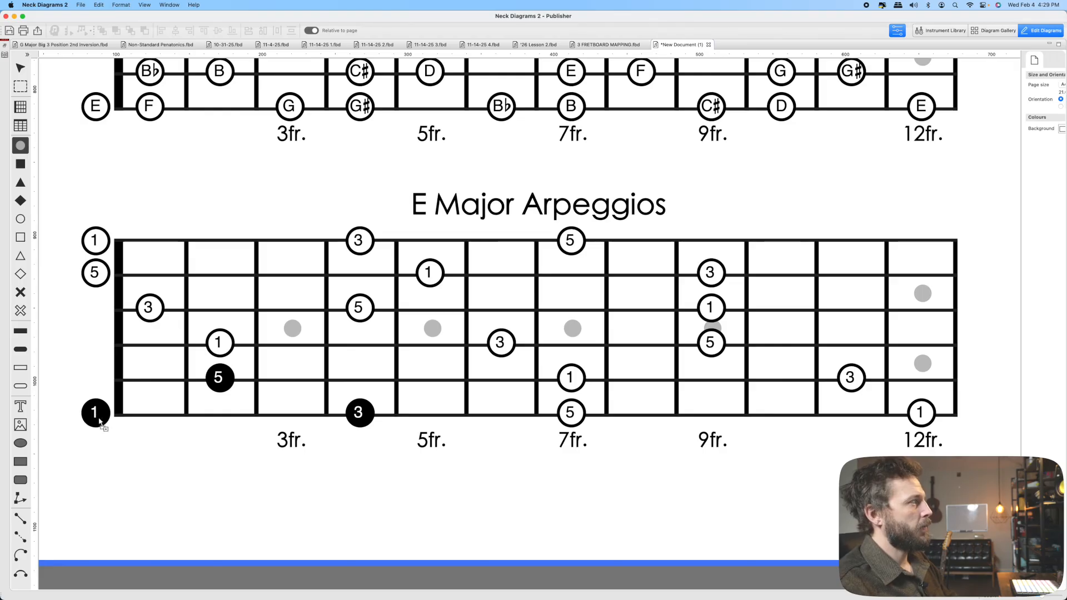
pyautogui.click(218, 351)
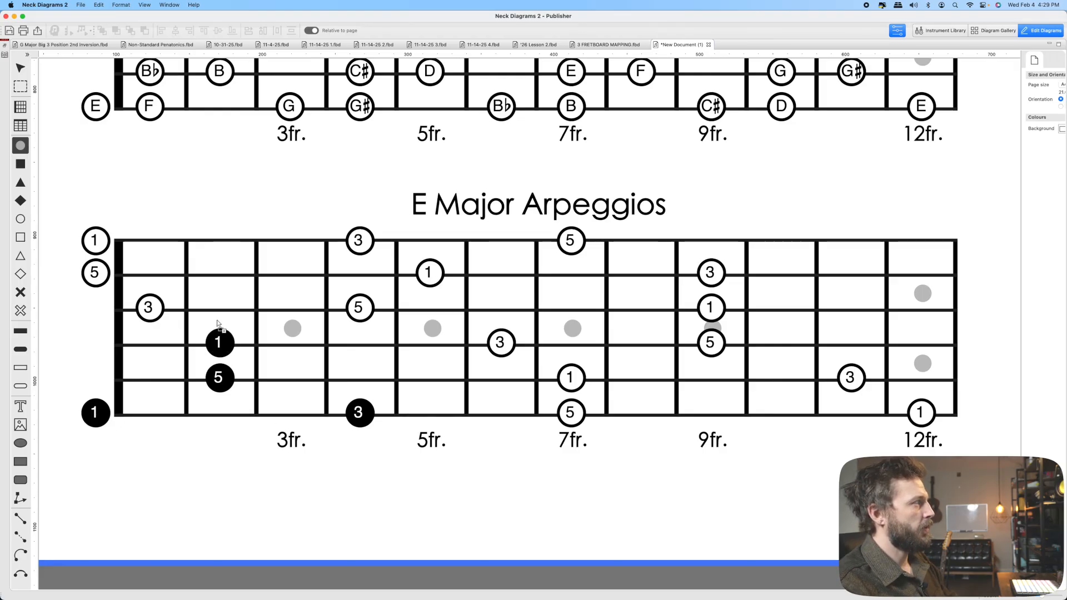
pyautogui.click(149, 308)
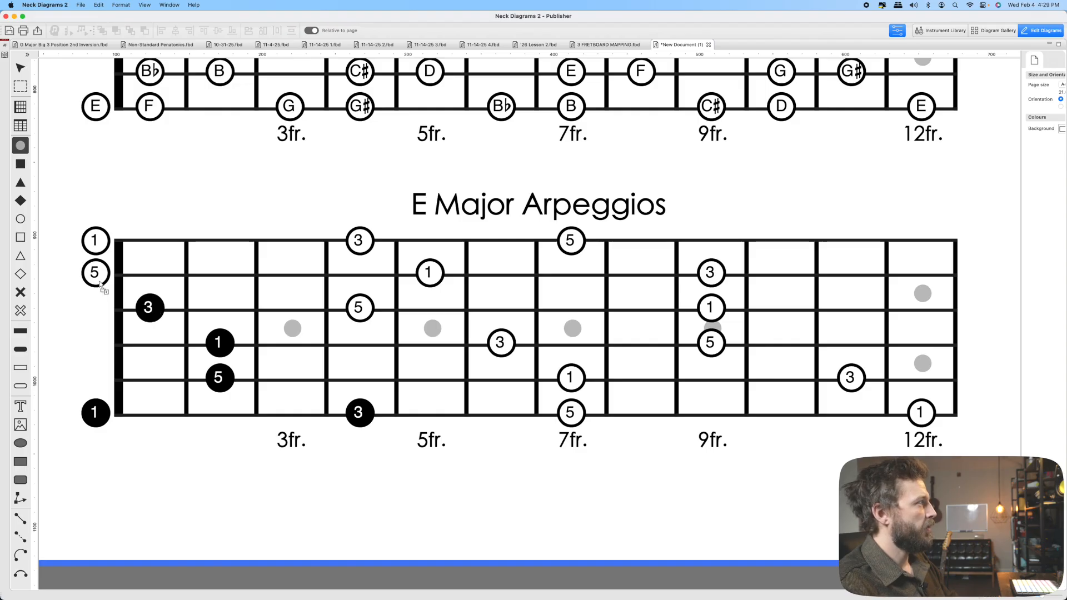
pyautogui.click(98, 281)
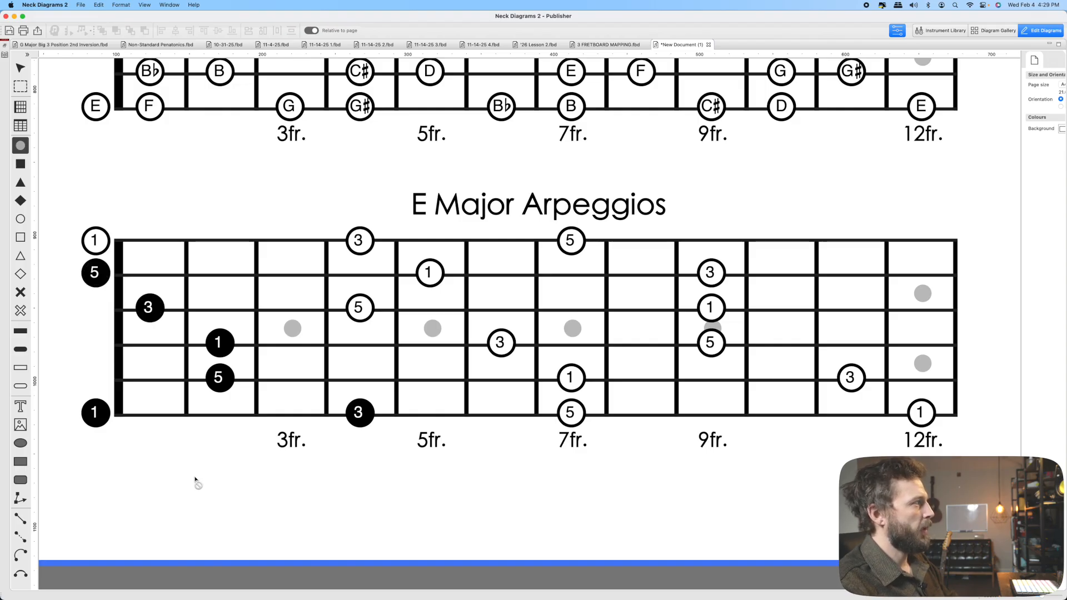
# - Return the G string's fret 1 marker and the open B string marker to outlined circles
pyautogui.click(119, 289)
pyautogui.click(118, 289)
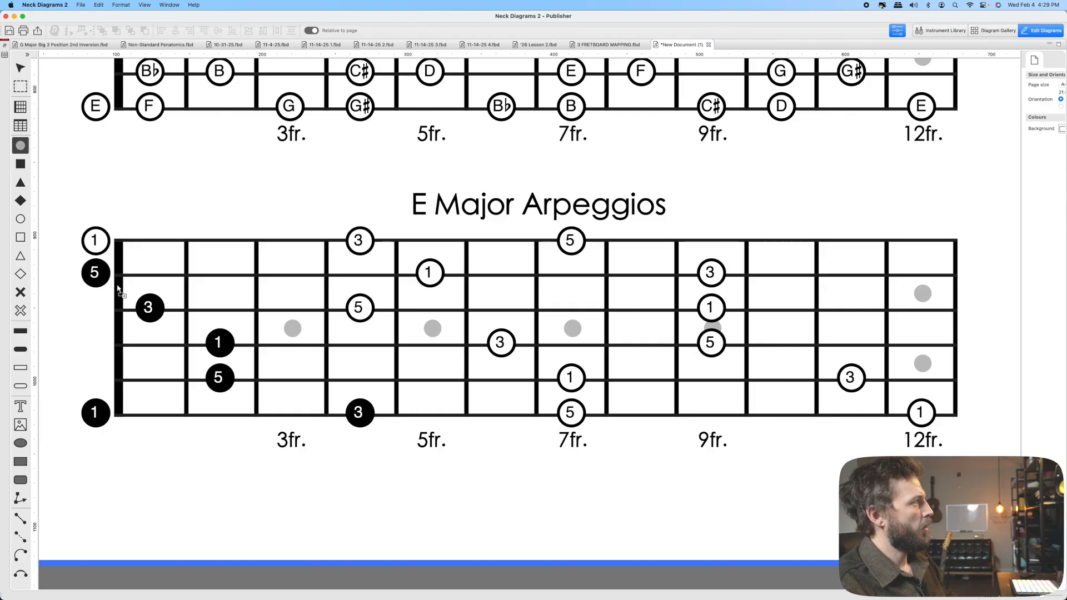
pyautogui.click(118, 289)
pyautogui.click(148, 307)
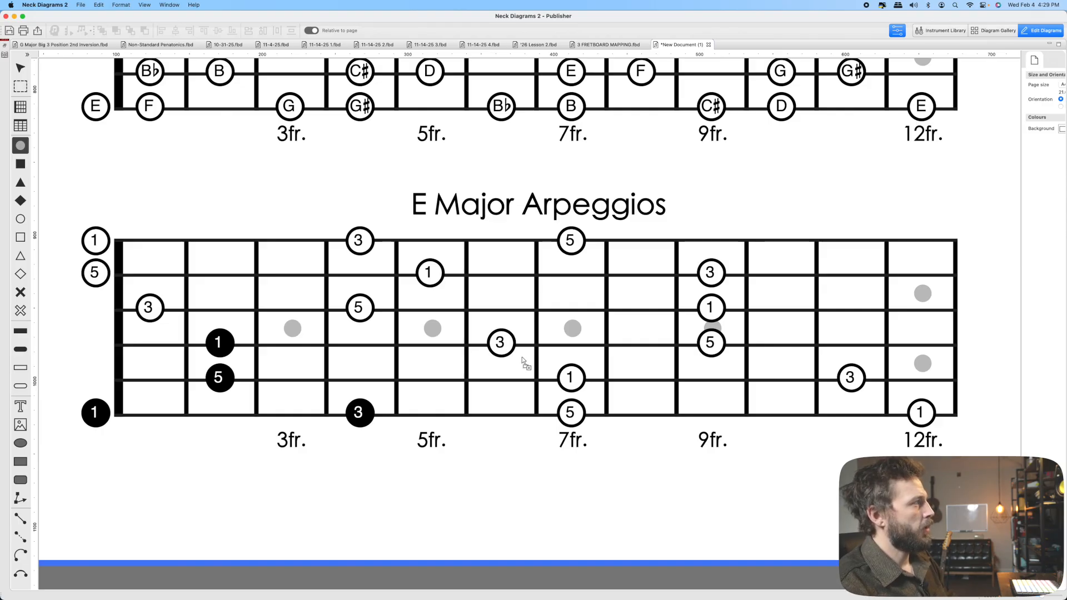
# - Continue the path with solid circles at D fret 6, G fret 4, B frets 5 and 9, and high E fret 7
pyautogui.click(500, 342)
pyautogui.click(361, 308)
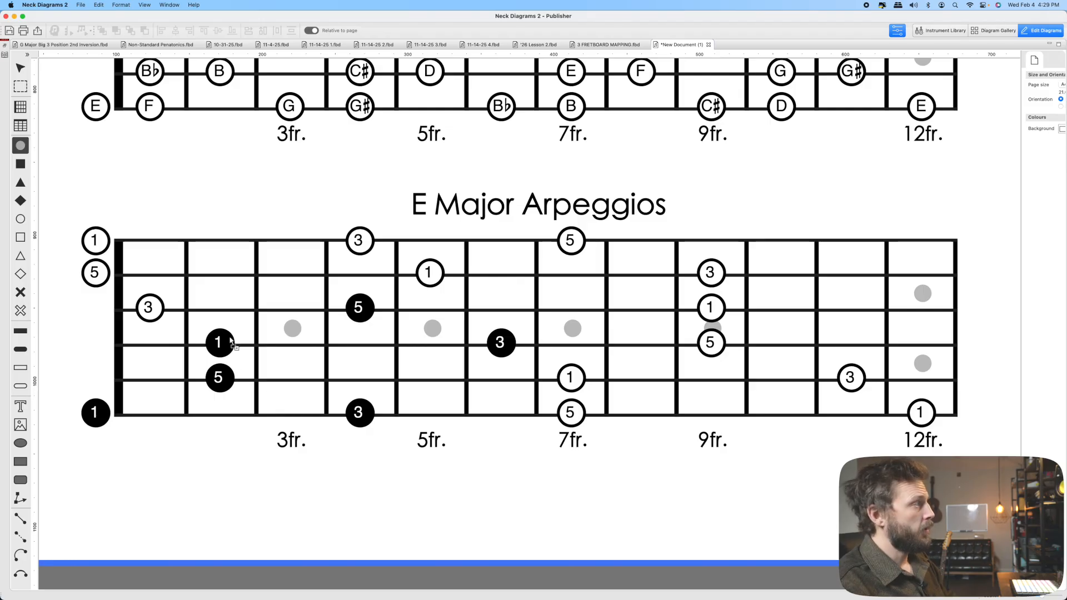
pyautogui.click(429, 272)
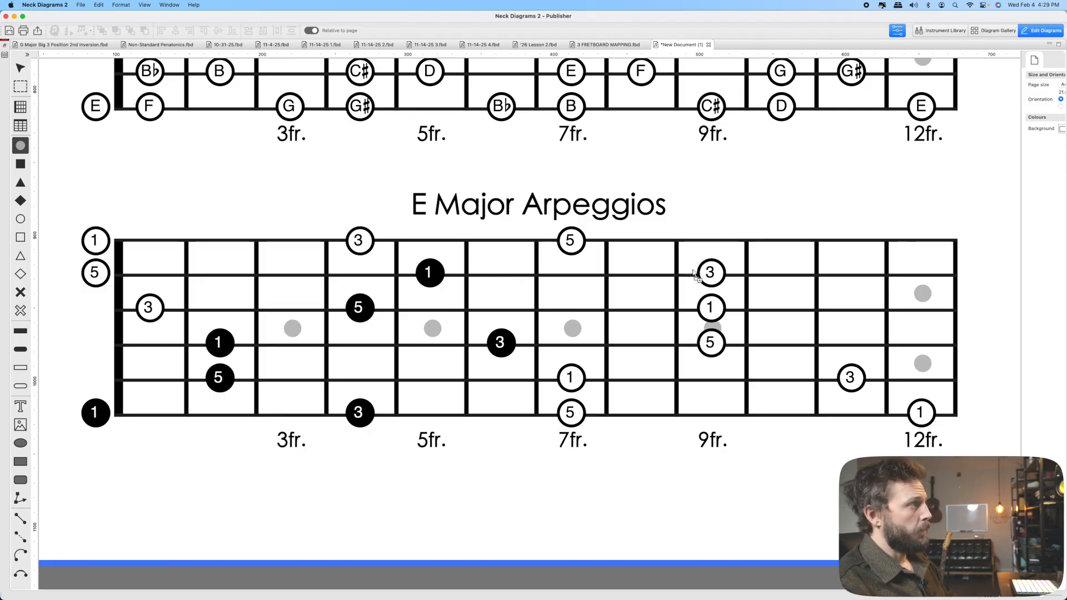
pyautogui.click(710, 273)
pyautogui.click(576, 239)
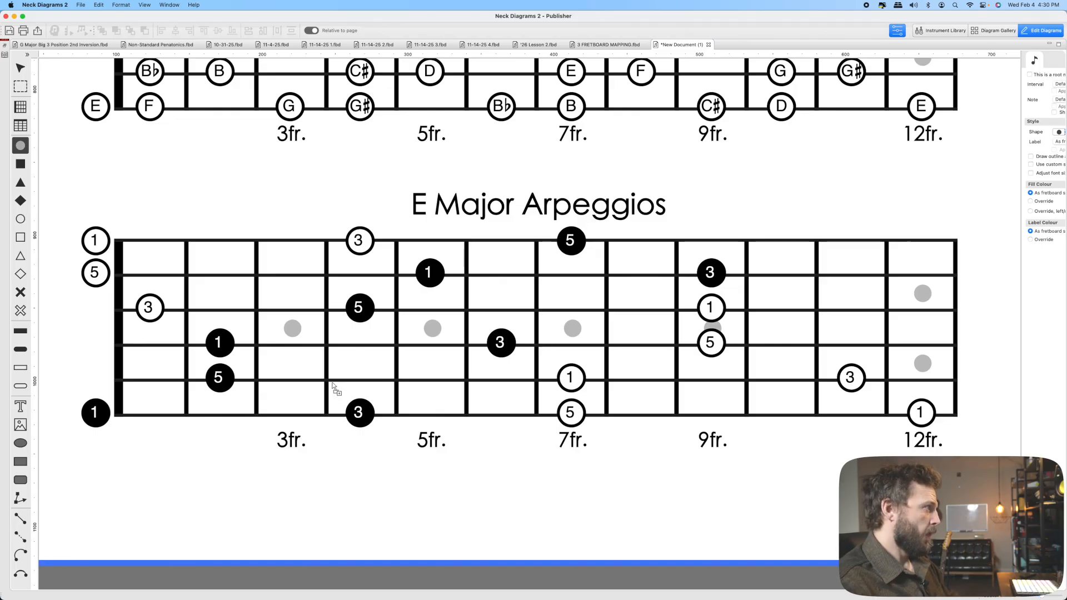
# - Undo the solid markers on the D, G, B and high E strings, keeping those on the low E and A strings
pyautogui.press('super+z')
pyautogui.press('super+z')
pyautogui.press('super+z')
pyautogui.press('super+z')
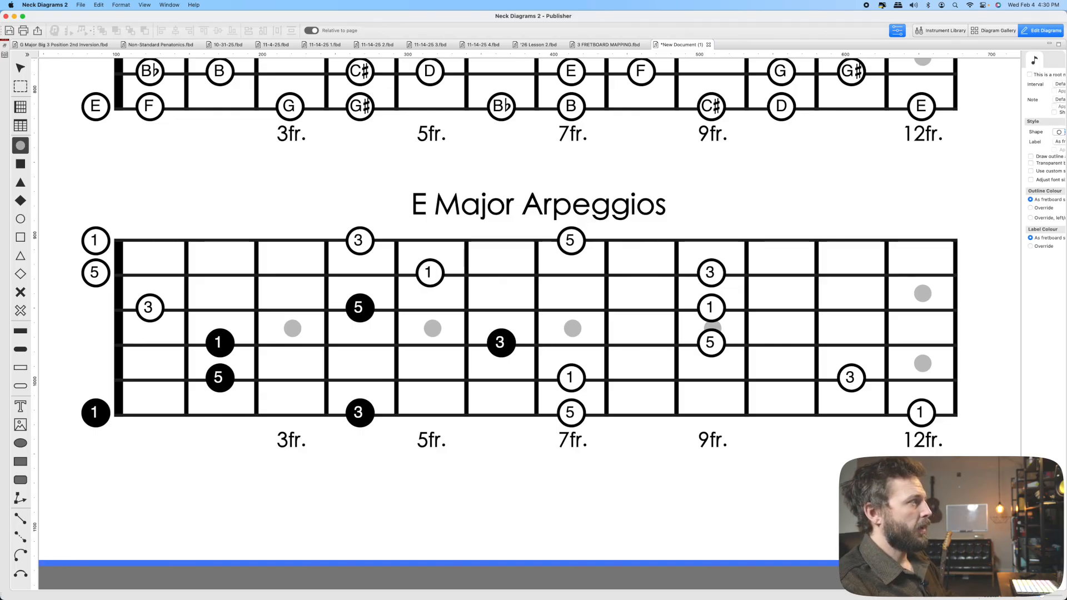
pyautogui.press('super+z')
pyautogui.press('super+z')
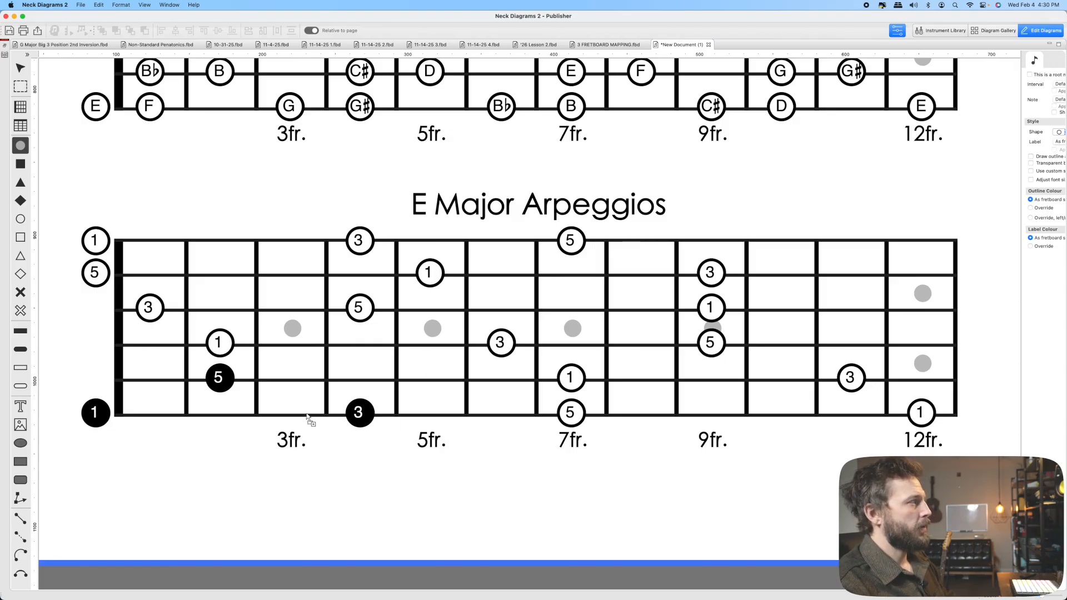
# - Mark a path with solid circles at D frets 2 and 6, G fret 4, B fret 5, and high E frets 4 and 7
pyautogui.click(223, 349)
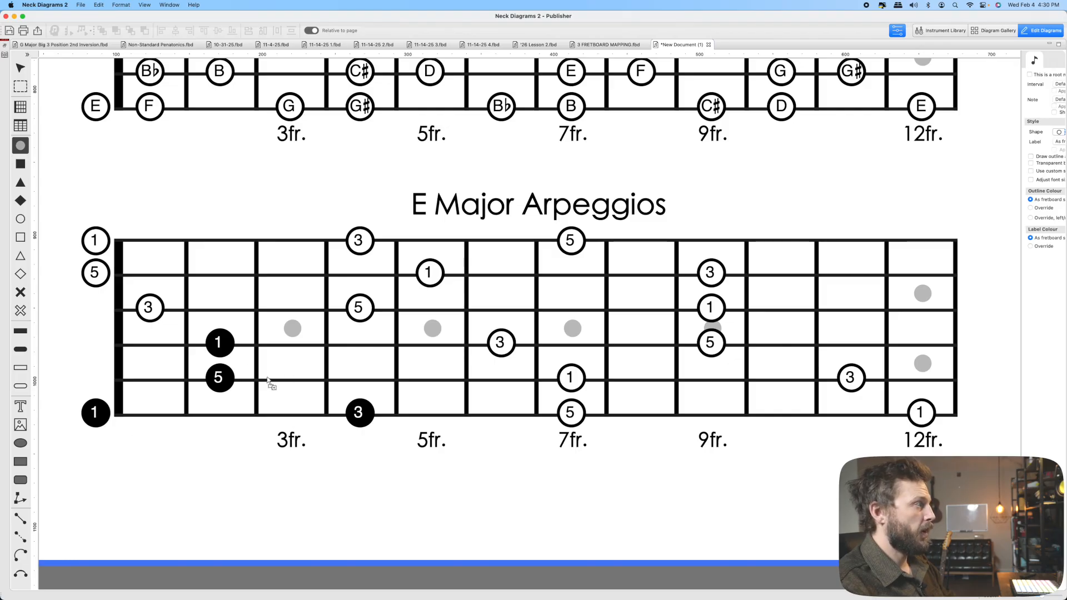
pyautogui.click(500, 342)
pyautogui.click(359, 307)
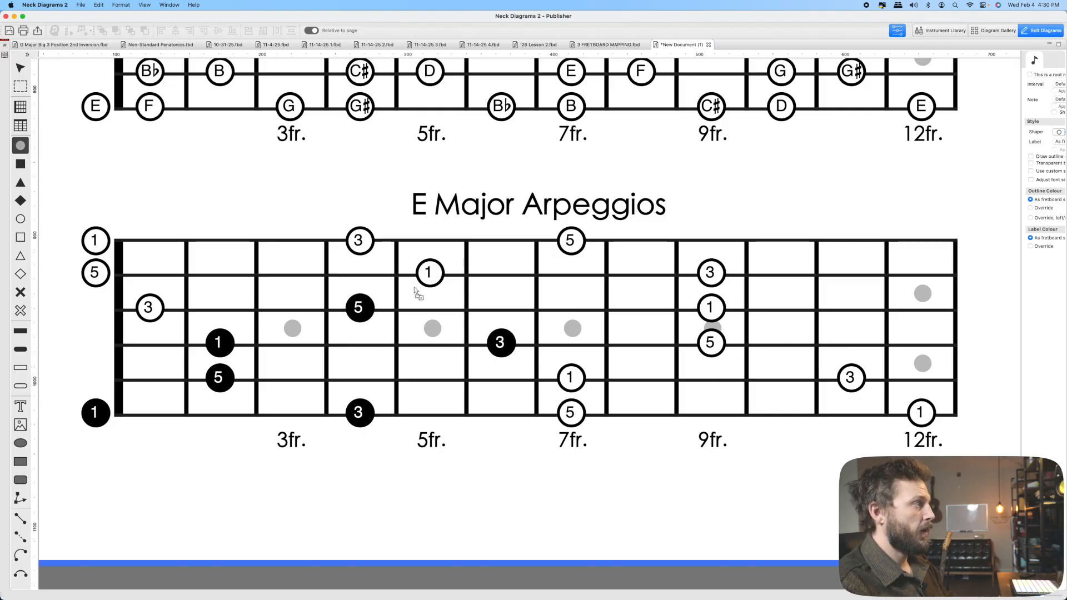
pyautogui.click(429, 273)
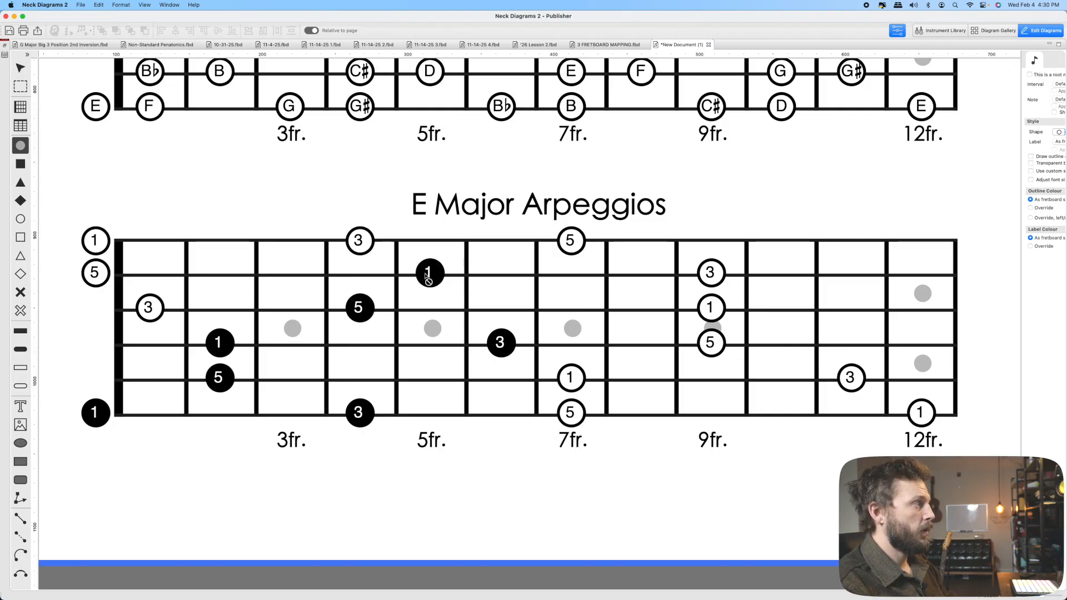
pyautogui.click(359, 240)
pyautogui.click(570, 240)
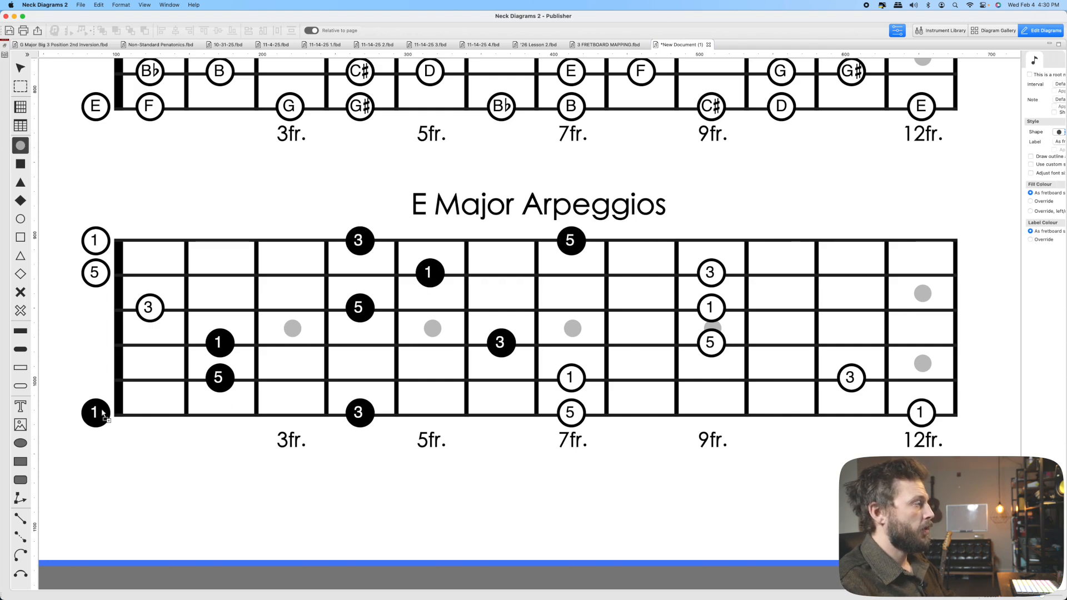
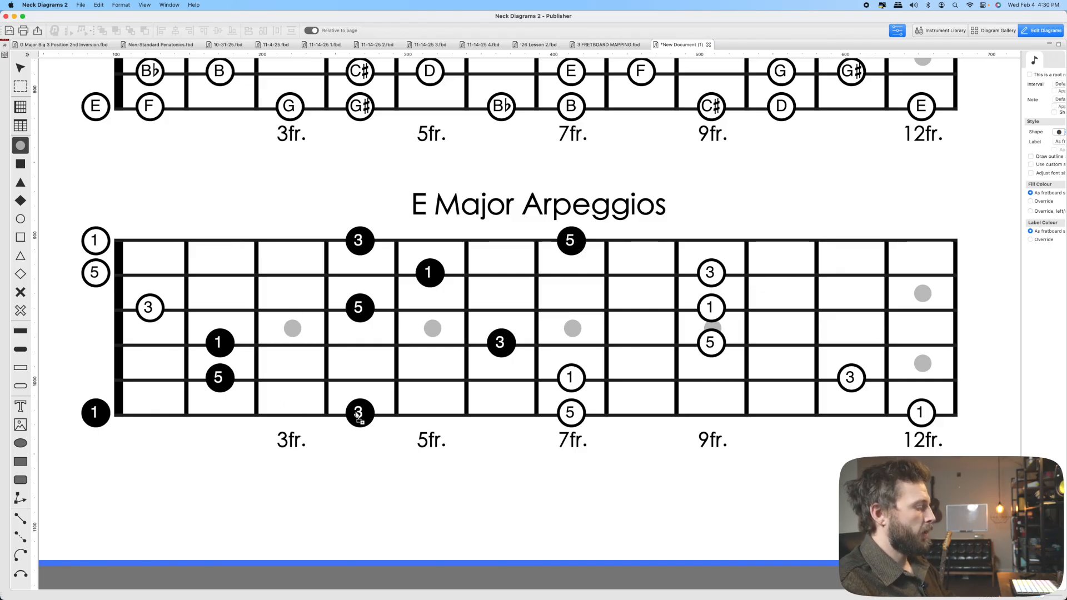
# - Undo the solid marker changes on the D, G, B and high E strings
pyautogui.press('super+z')
pyautogui.press('super+z')
pyautogui.press('super+z')
pyautogui.press('super+z')
pyautogui.press('super+z')
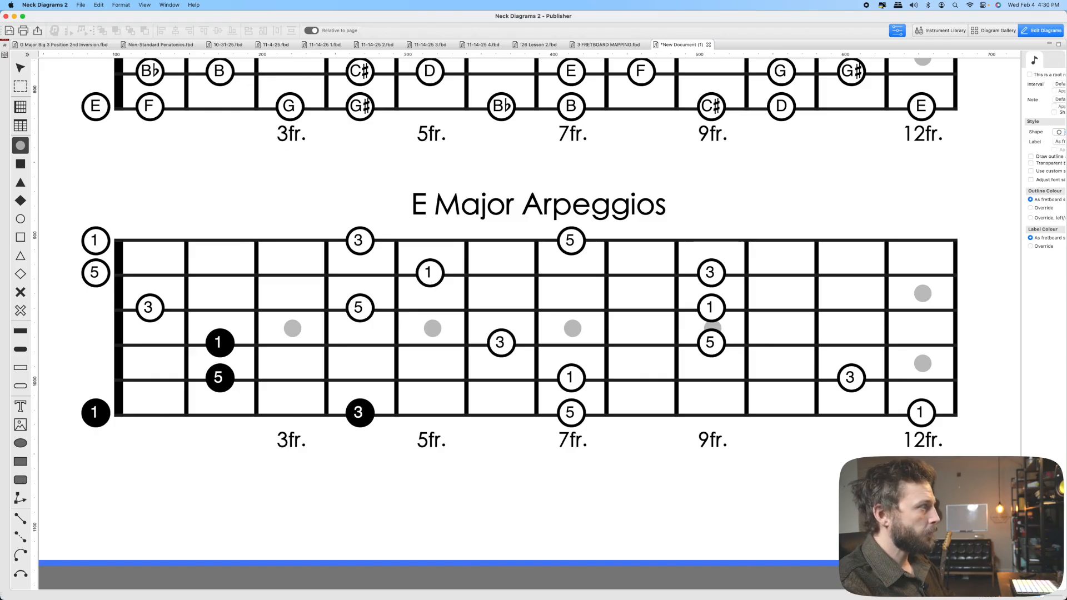
pyautogui.press('super+z')
# - Change the solid markers at A string fret 2, low E fret 4 and open low E back to outlined circles
pyautogui.click(222, 380)
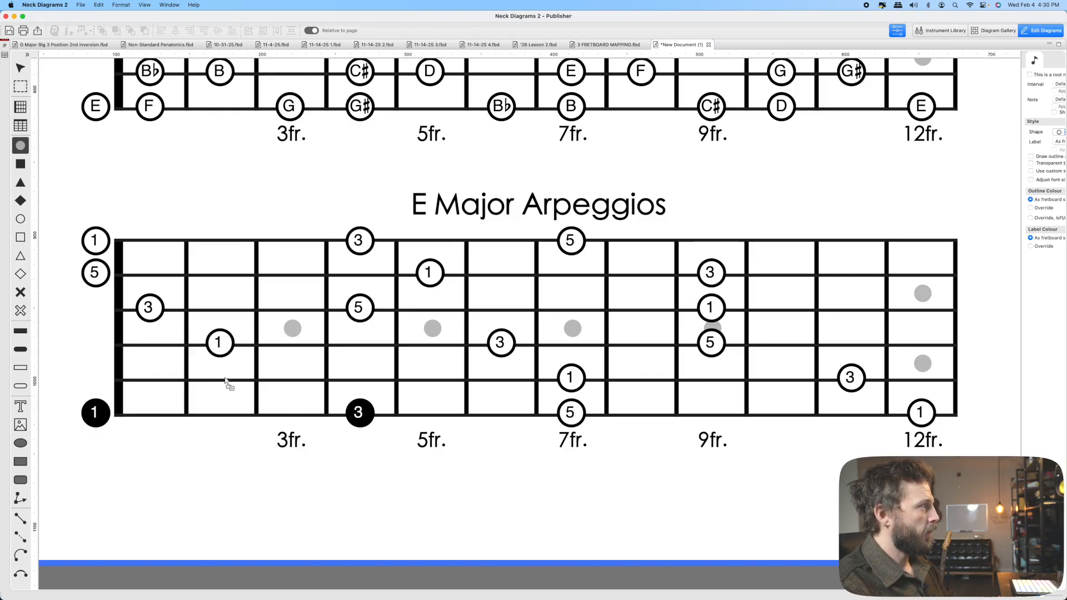
pyautogui.press('o')
pyautogui.click(232, 383)
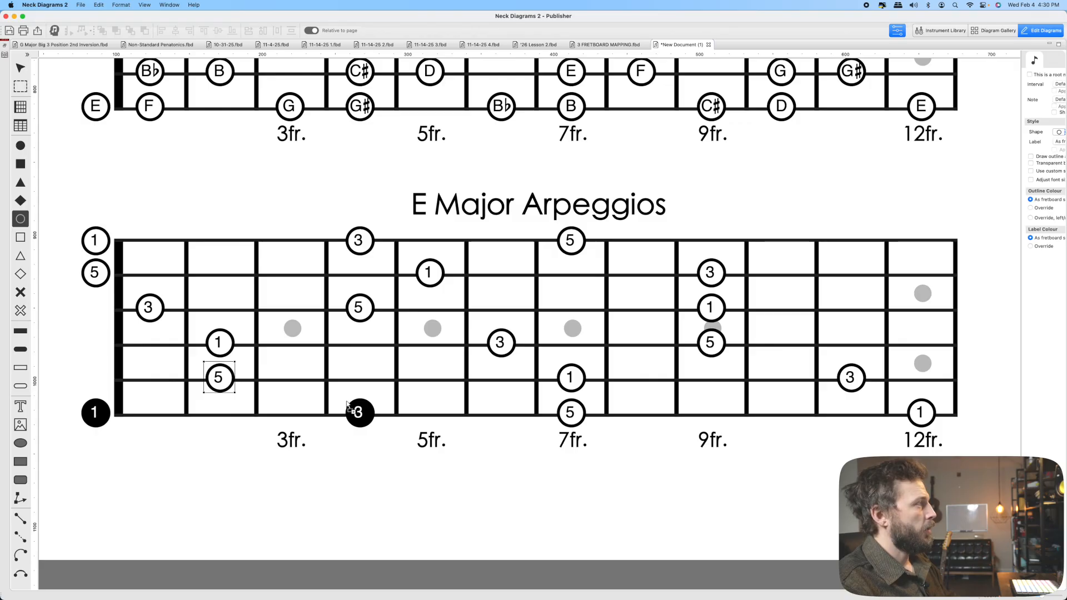
pyautogui.click(359, 414)
pyautogui.click(104, 416)
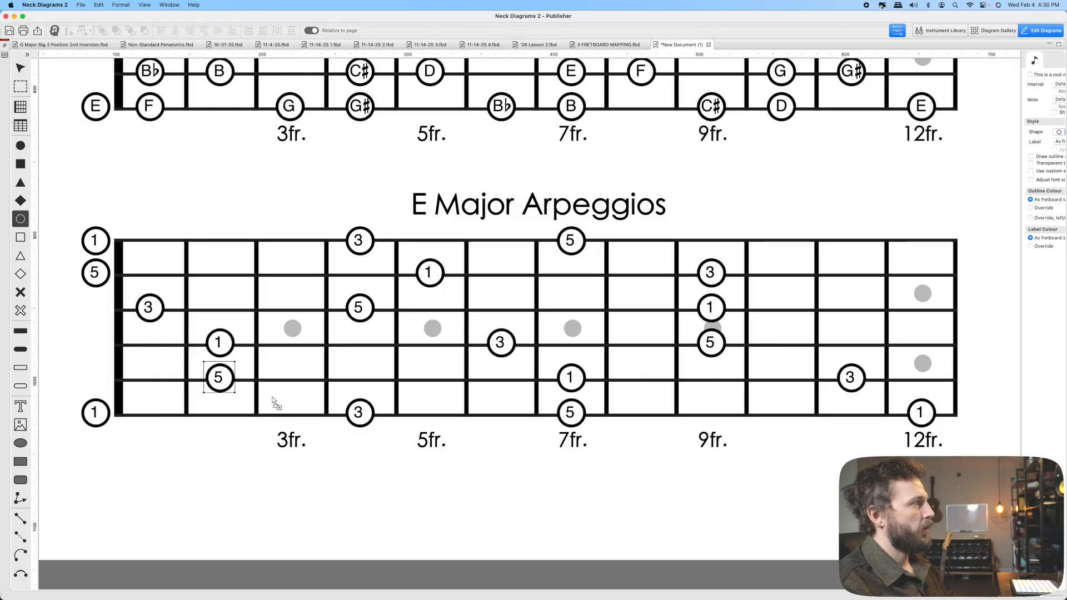
# - Mark low E fret 7, A fret 7 and D fret 6 with solid circles
pyautogui.click(572, 412)
pyautogui.click(571, 382)
pyautogui.click(571, 382)
pyautogui.click(572, 408)
pyautogui.press('c')
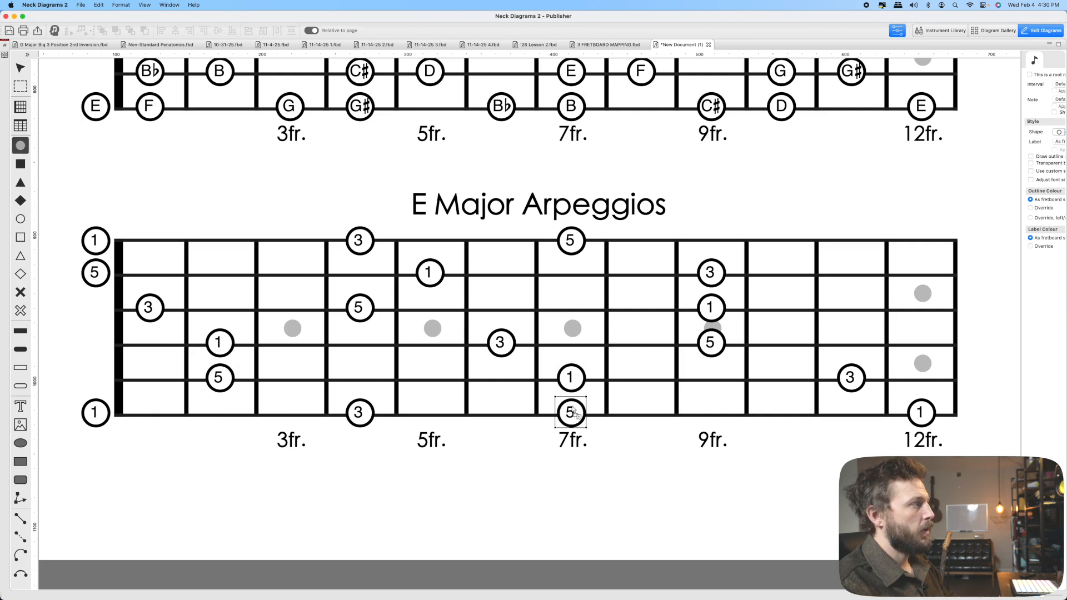
pyautogui.click(571, 413)
pyautogui.click(571, 377)
pyautogui.click(500, 343)
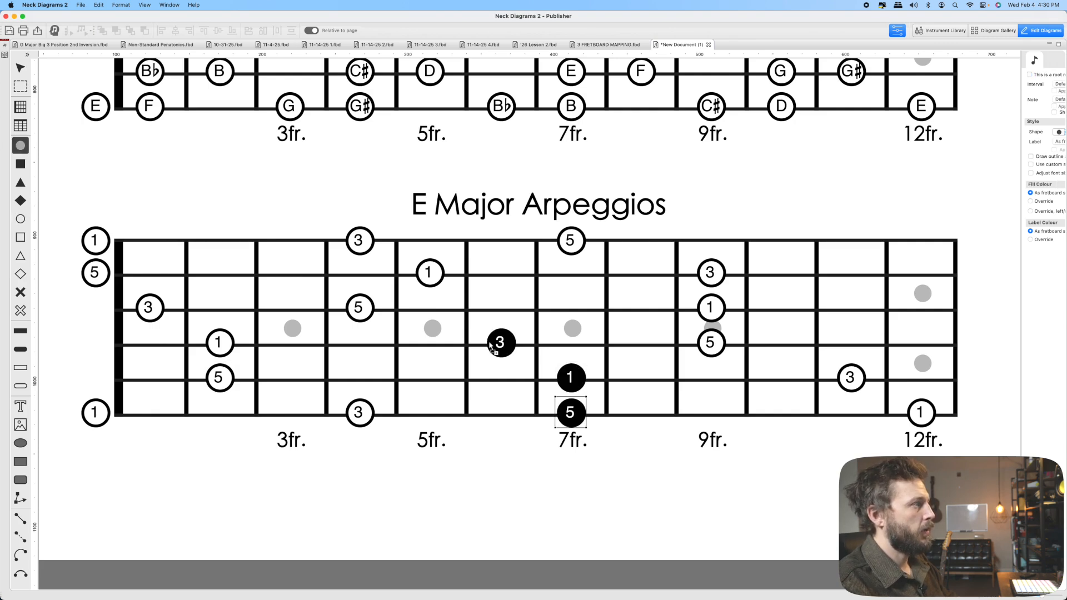
# - Extend the highlighted path with solid circles at fret 9 on the D, G and B strings
pyautogui.hscroll(-3, 594, 348)
pyautogui.hscroll(-1, 595, 348)
pyautogui.click(803, 346)
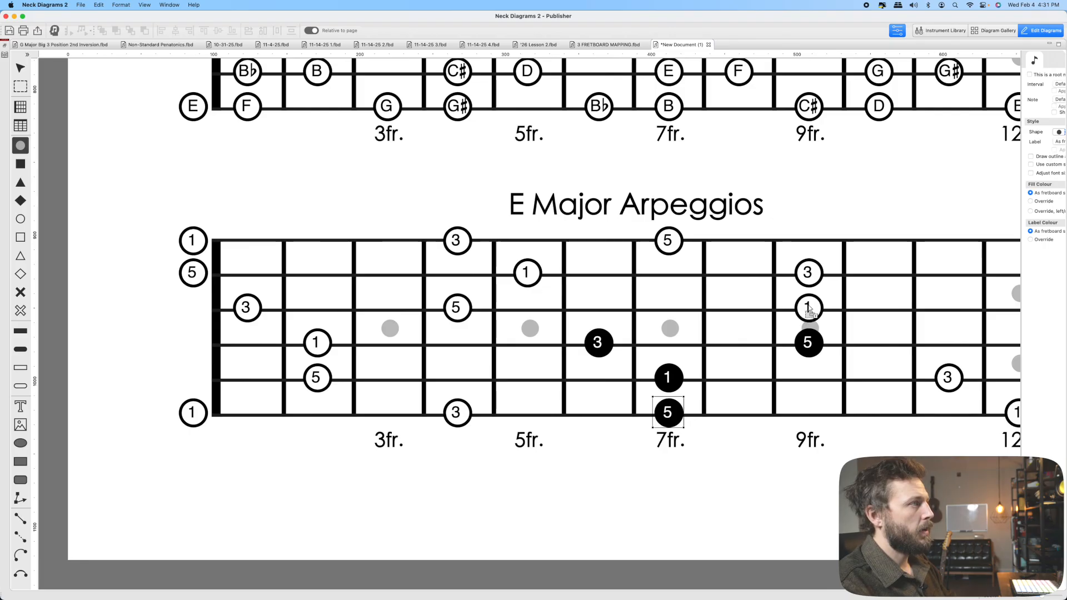
pyautogui.click(806, 309)
pyautogui.click(812, 270)
# - Undo all the solid markers of the path starting at low E fret 7 and deselect the note
pyautogui.press('super+z')
pyautogui.press('super+z')
pyautogui.press('super+z')
pyautogui.press('super+z')
pyautogui.press('super+z')
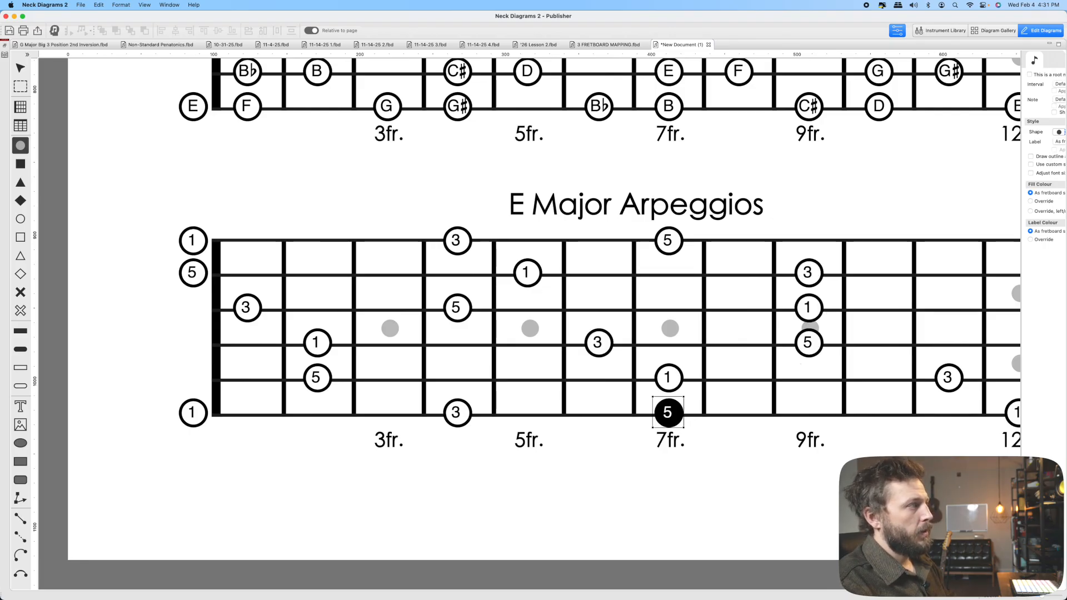
pyautogui.press('super+z')
pyautogui.hscroll(5, 715, 407)
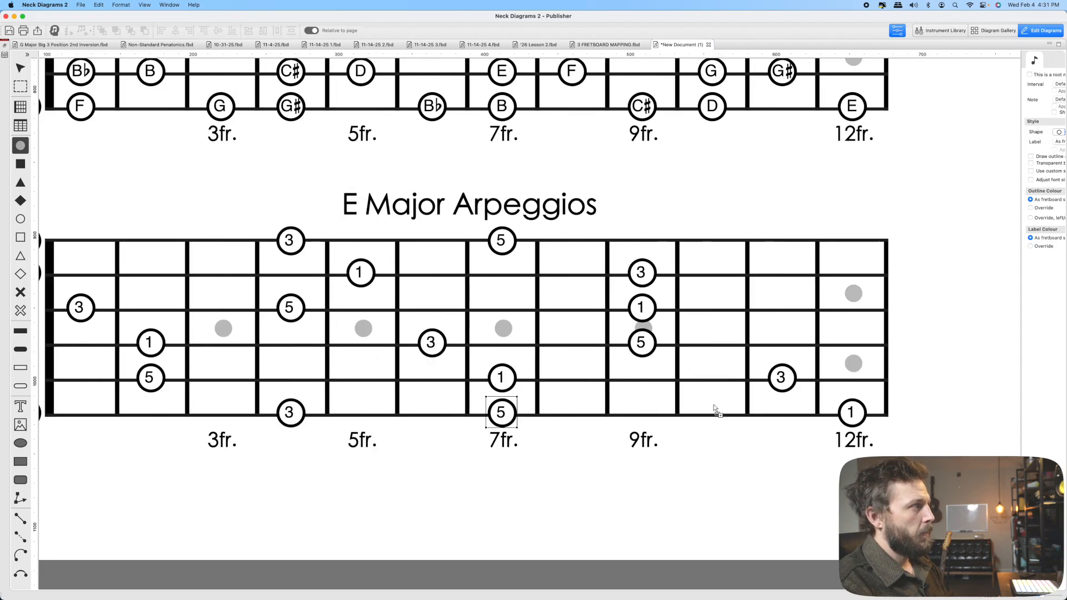
pyautogui.hscroll(-2, 714, 407)
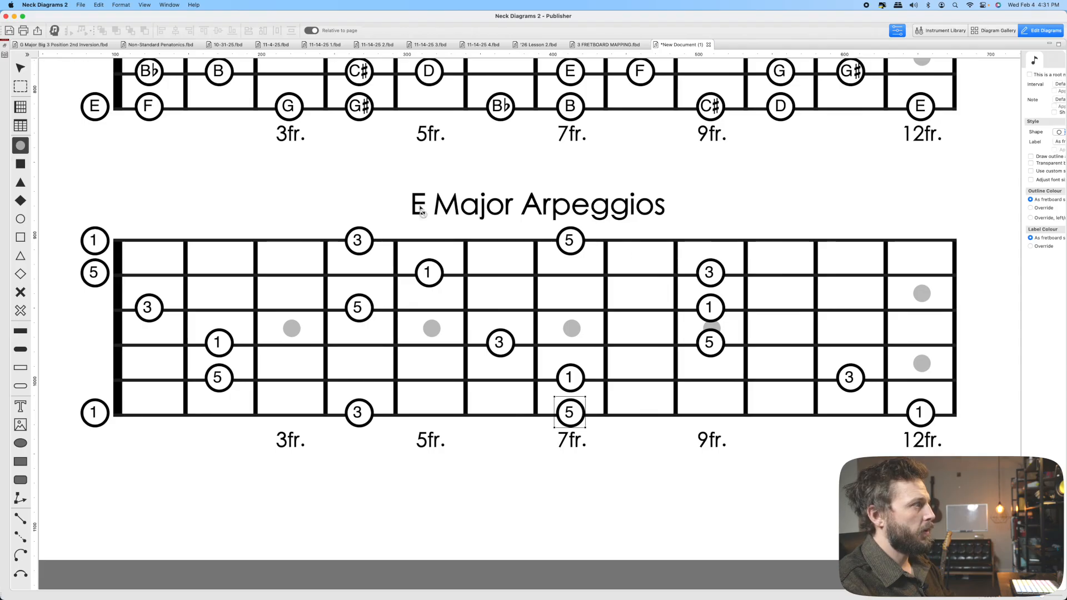
pyautogui.press('Escape')
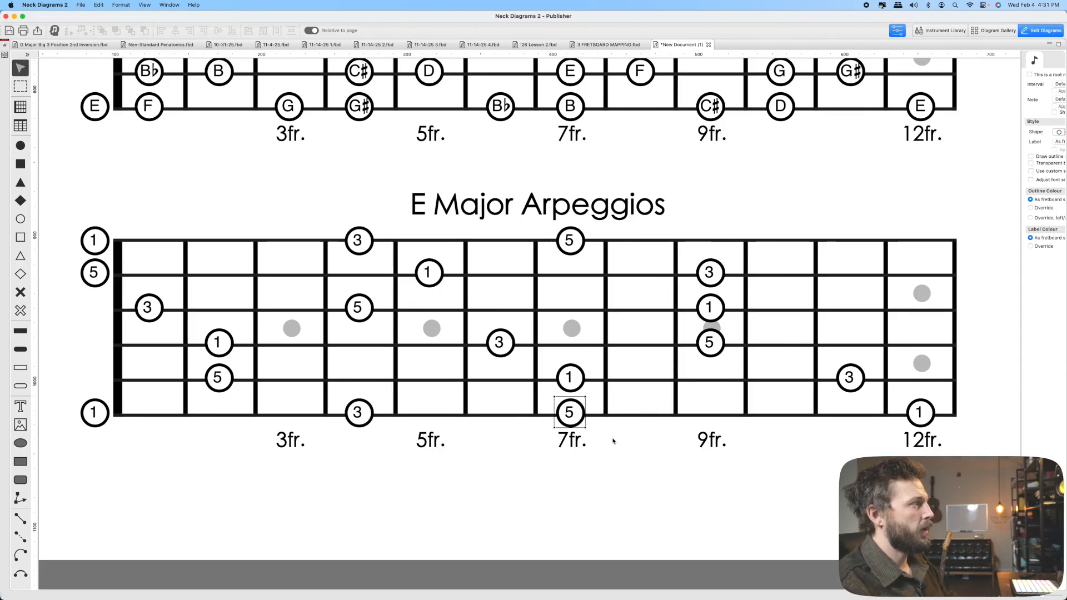
pyautogui.click(622, 471)
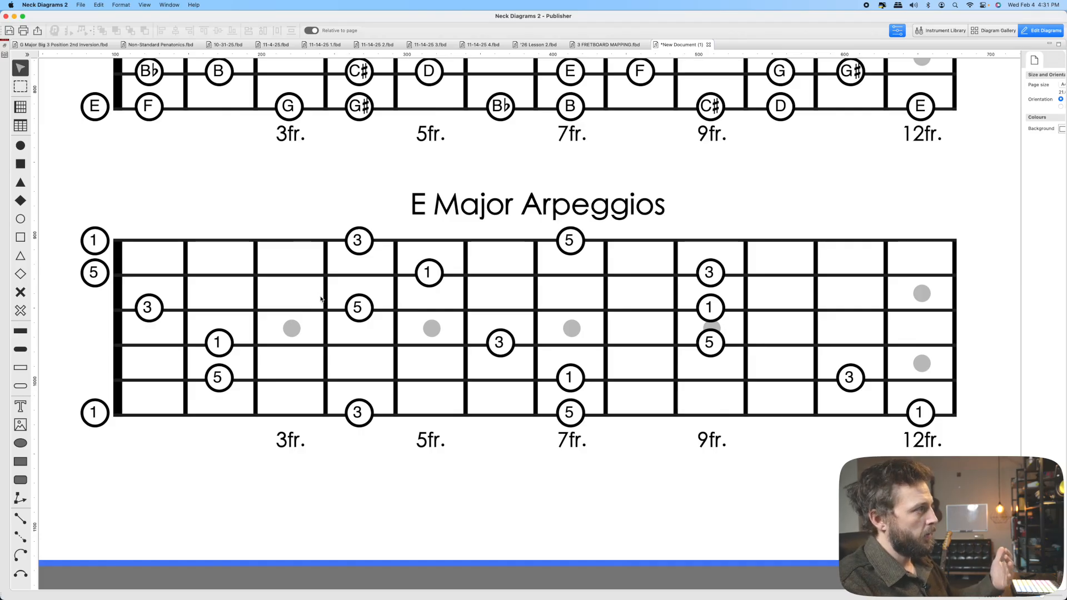
# - Change the diagram title to "E Major Chords/Arpeggios"
pyautogui.click(445, 204)
pyautogui.doubleClick(445, 203)
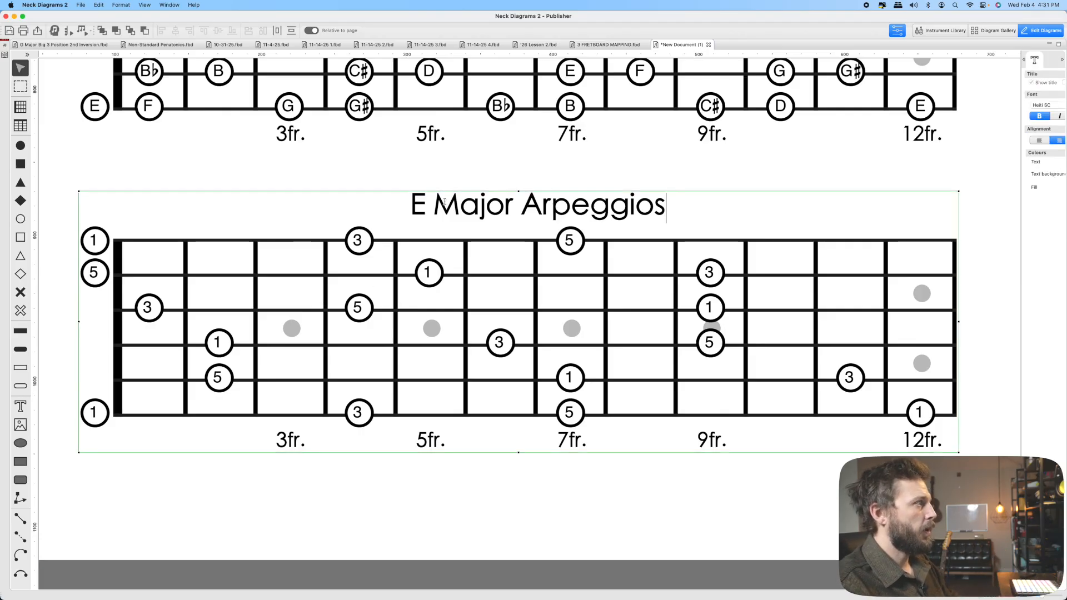
pyautogui.click(526, 203)
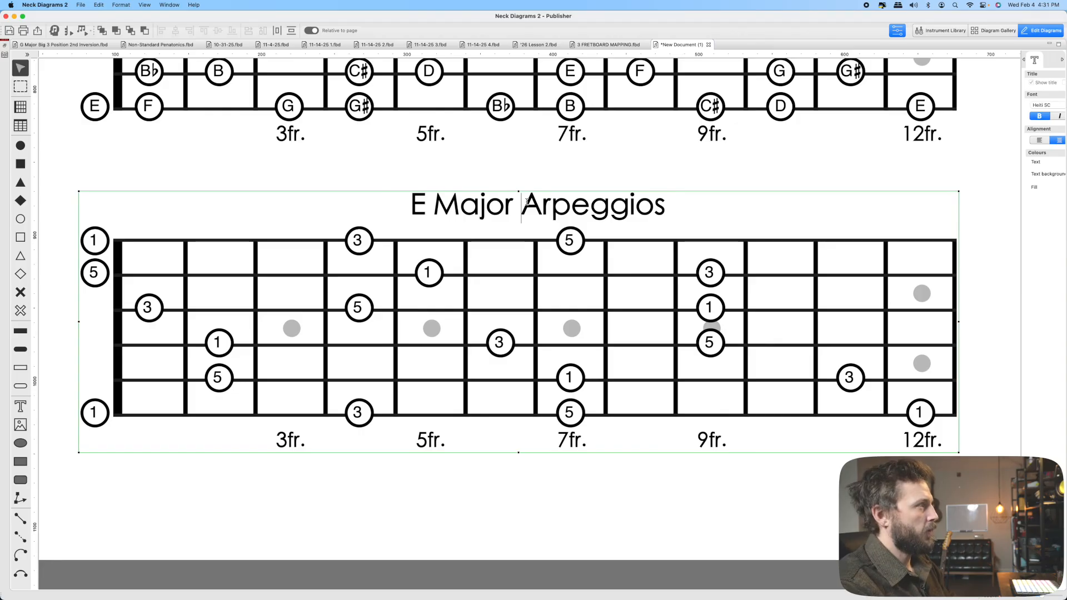
pyautogui.write('Chords')
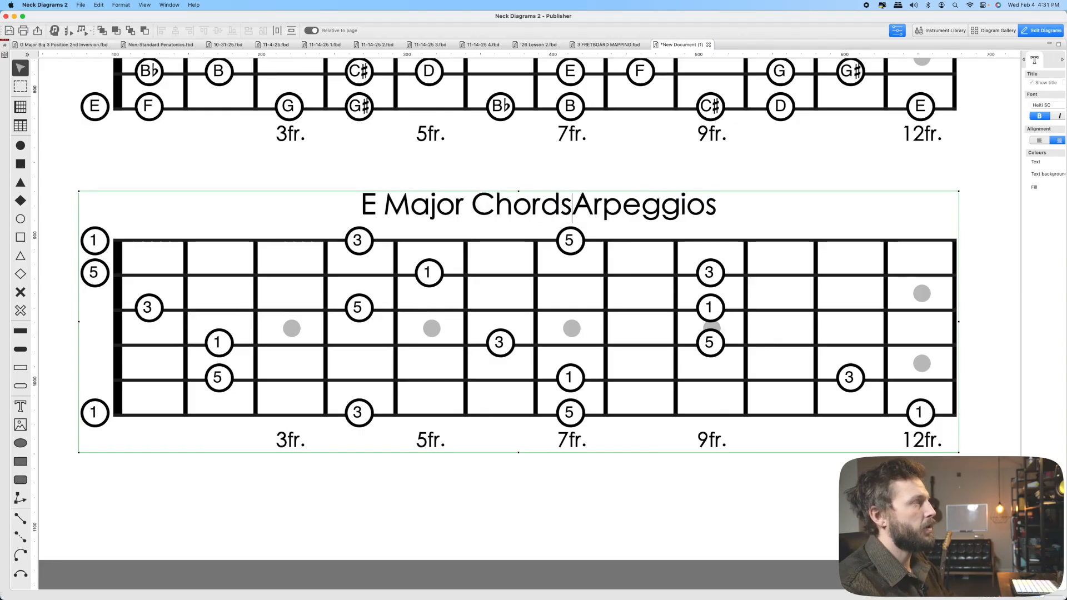
pyautogui.write('/')
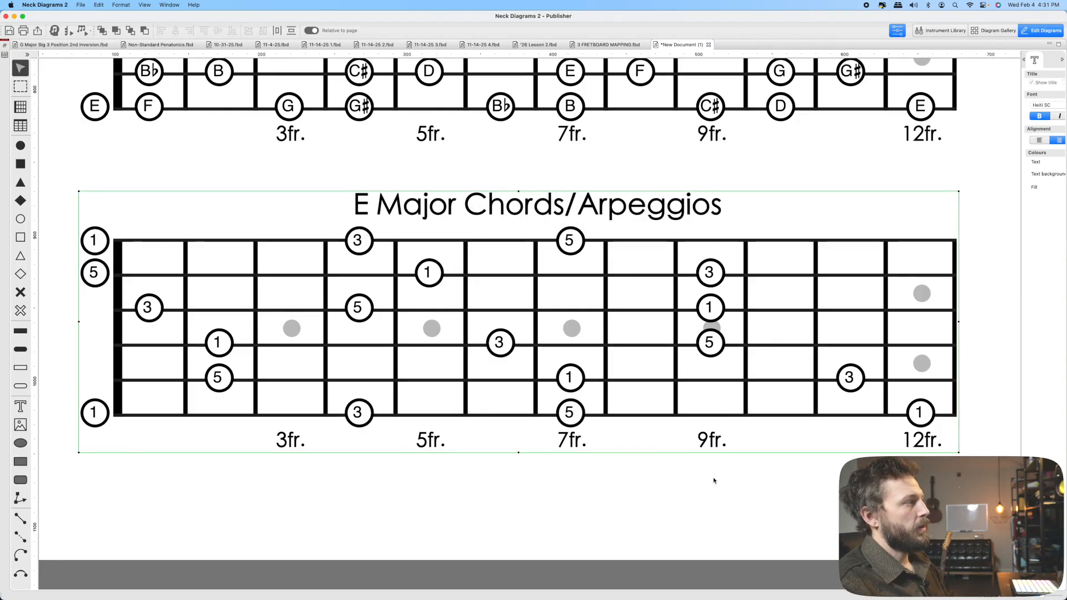
pyautogui.click(682, 499)
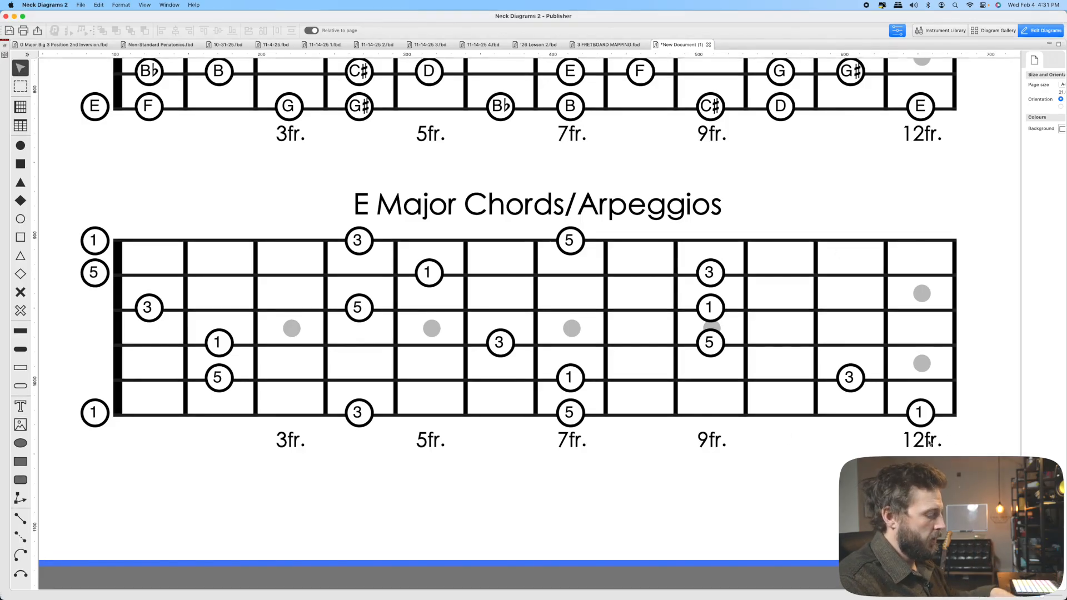
# - Mark a path with solid circles at low E fret 12, A fret 11, D, G and B fret 9, and high E fret 7
pyautogui.press('c')
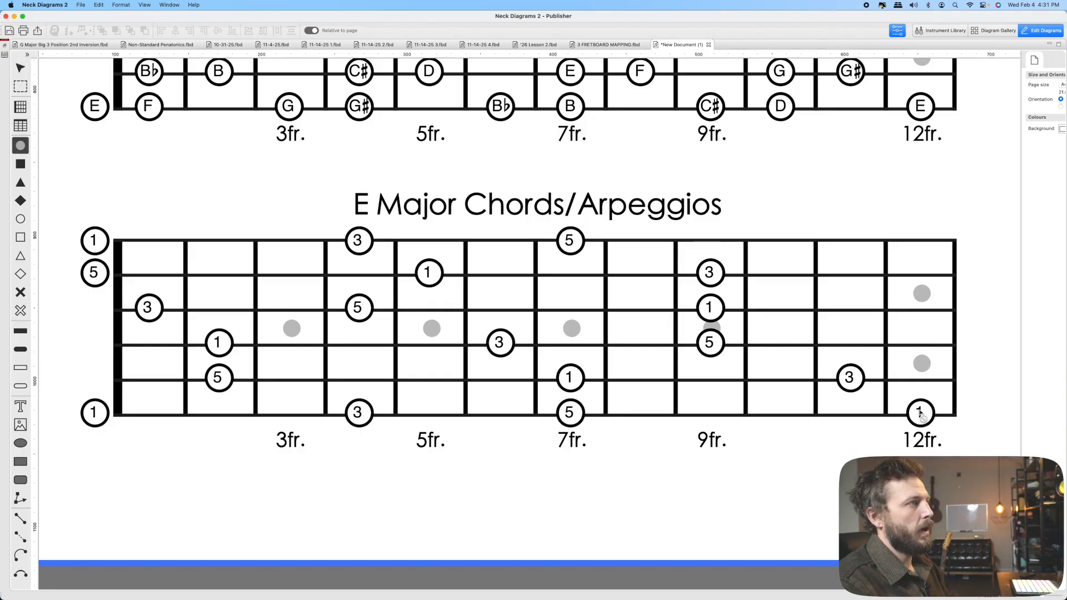
pyautogui.click(920, 412)
pyautogui.click(849, 377)
pyautogui.click(711, 342)
pyautogui.click(711, 307)
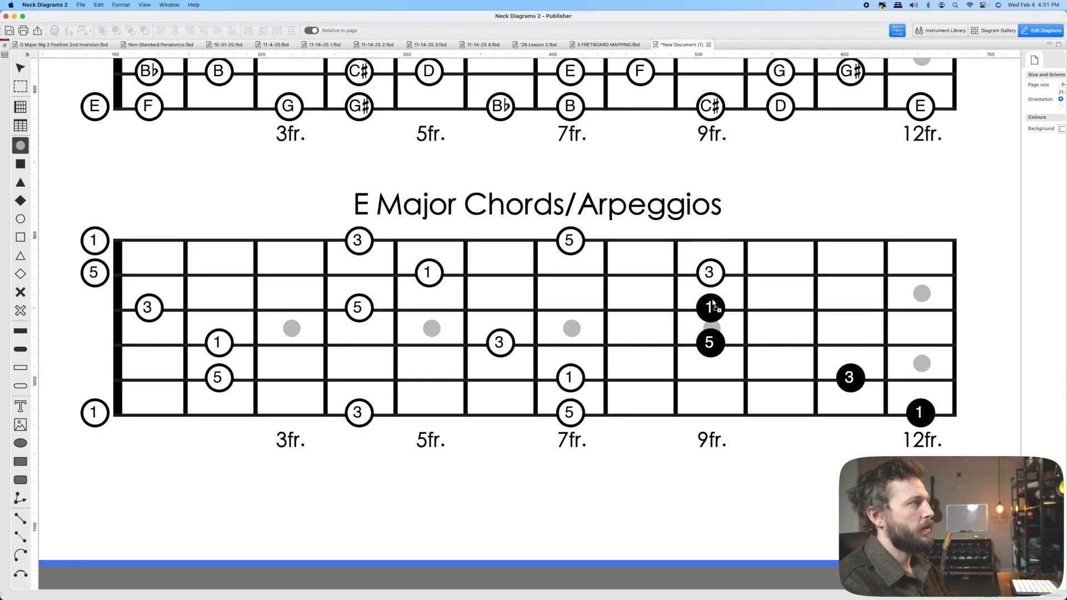
pyautogui.click(709, 272)
pyautogui.click(569, 240)
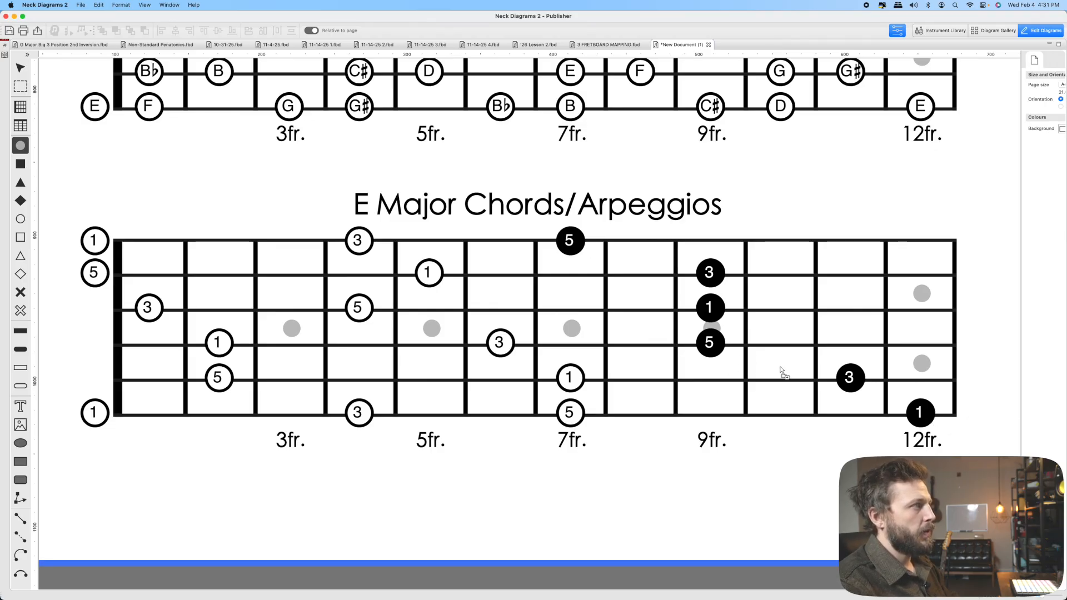
# - Undo the solid markers on the G, B and high E strings, keeping those on the low E, A and D strings
pyautogui.press('super+z')
pyautogui.press('super+z')
pyautogui.press('super+z')
pyautogui.press('super+z')
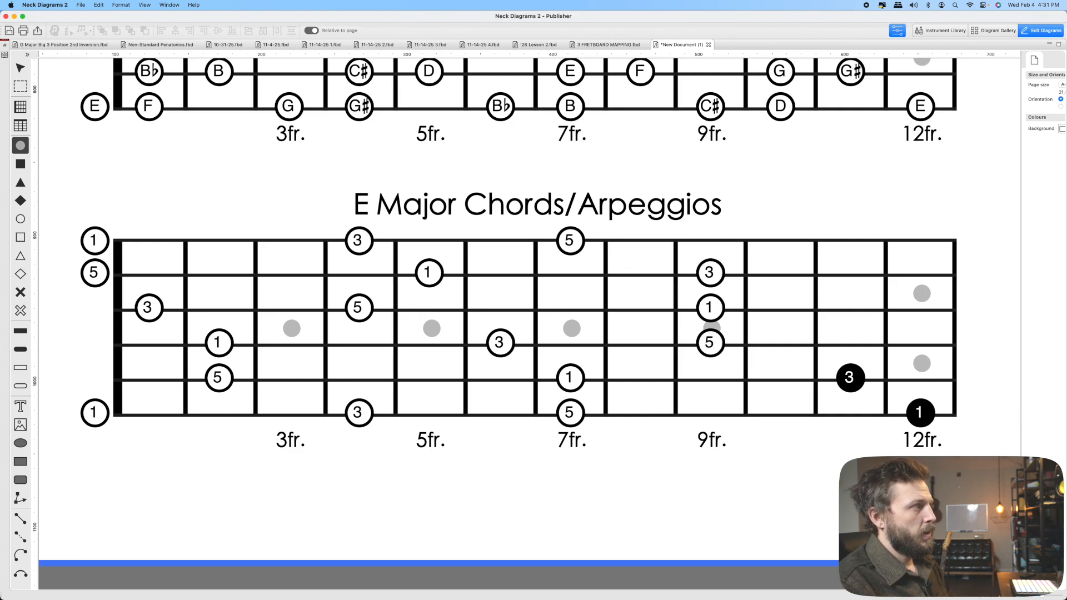
pyautogui.press('super+shift+z')
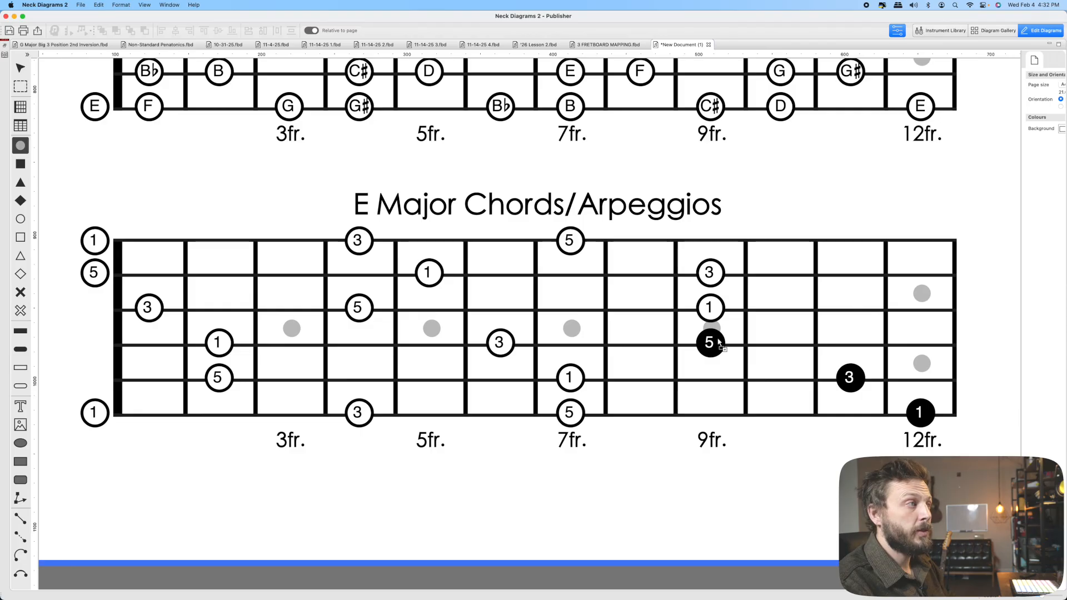
# - Change low E fret 12 back to an outlined circle and mark the root at G fret 9 solid
pyautogui.press('5')
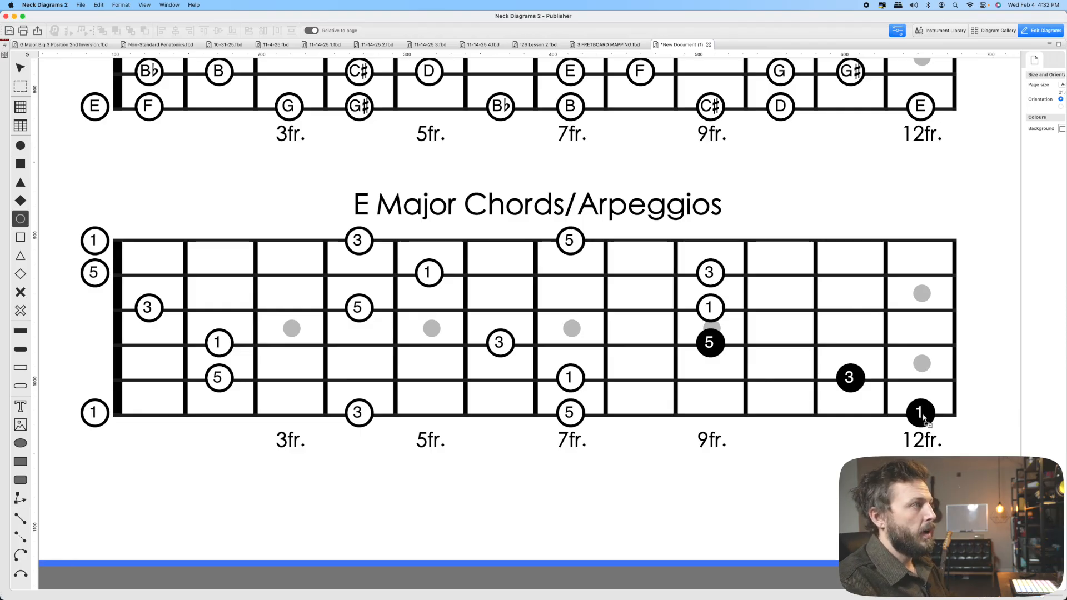
pyautogui.click(922, 417)
pyautogui.click(709, 310)
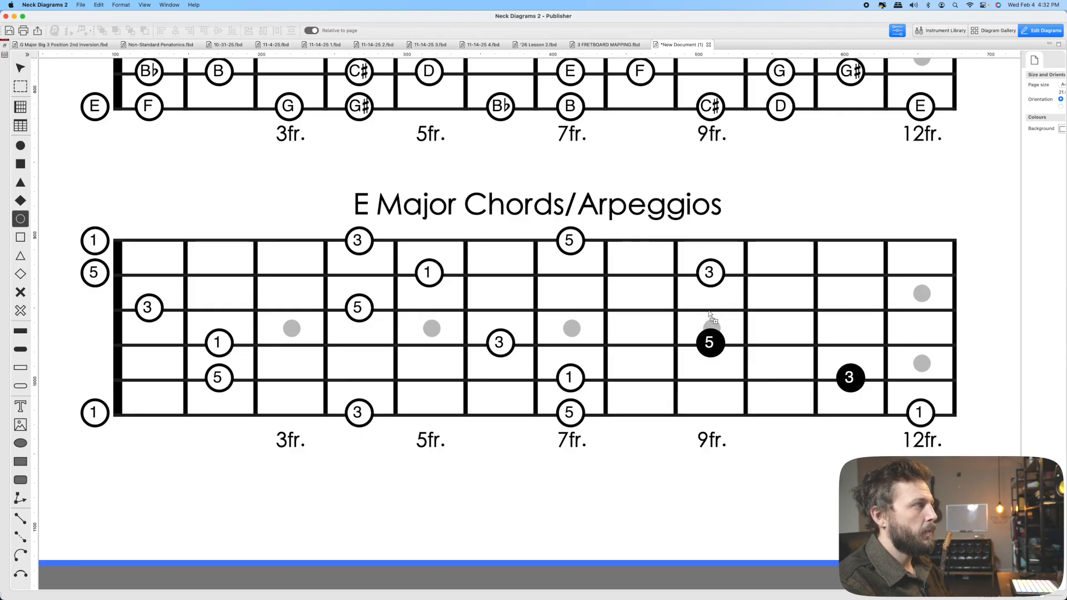
pyautogui.click(711, 310)
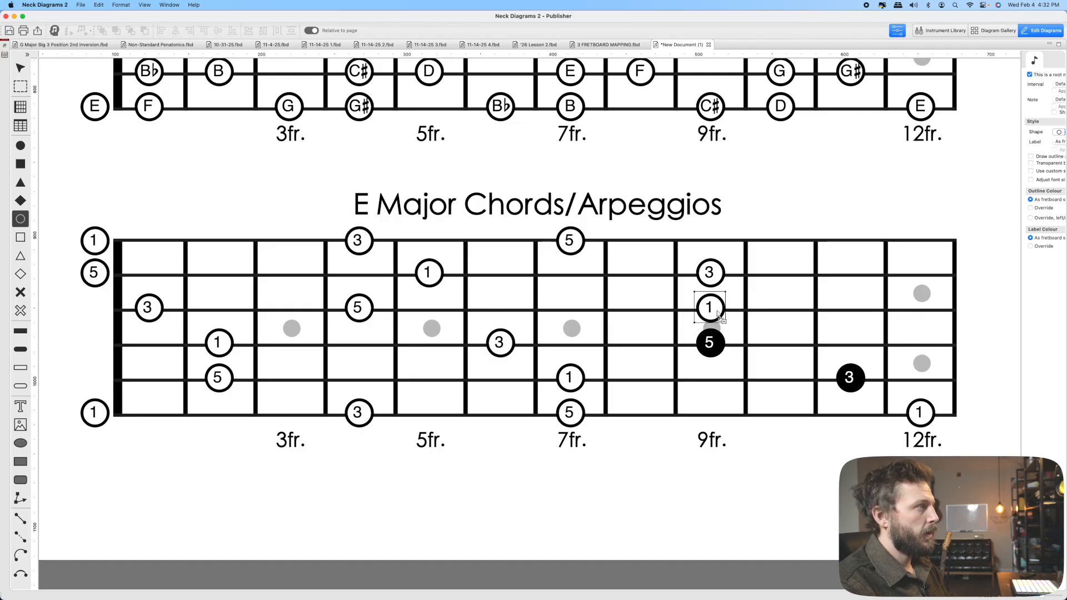
pyautogui.press('1')
pyautogui.click(716, 311)
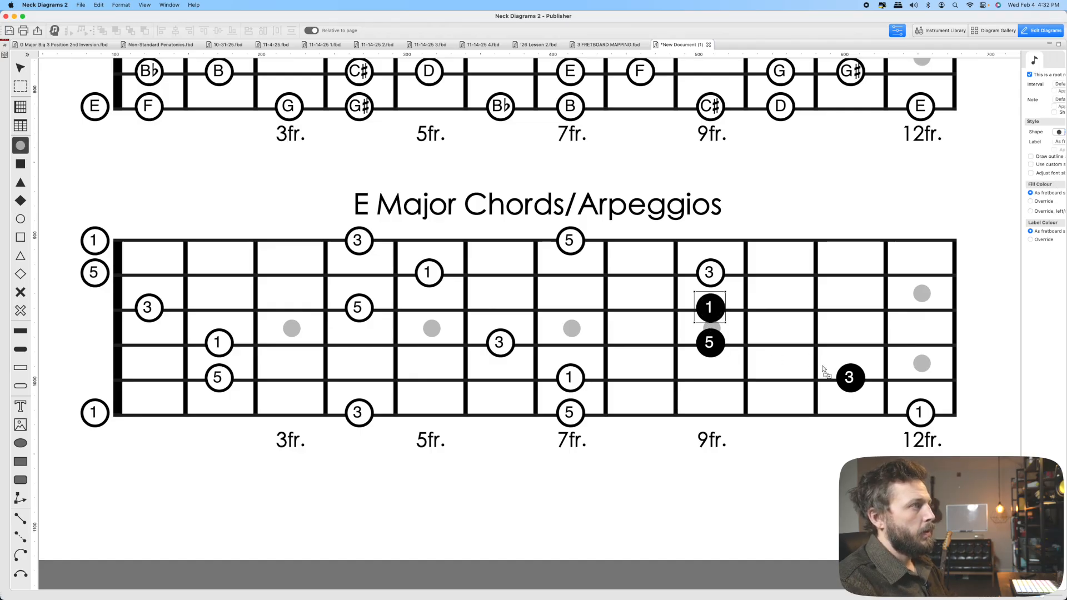
# - Change A fret 11 back to an outlined circle and mark B fret 9 solid
pyautogui.press('5')
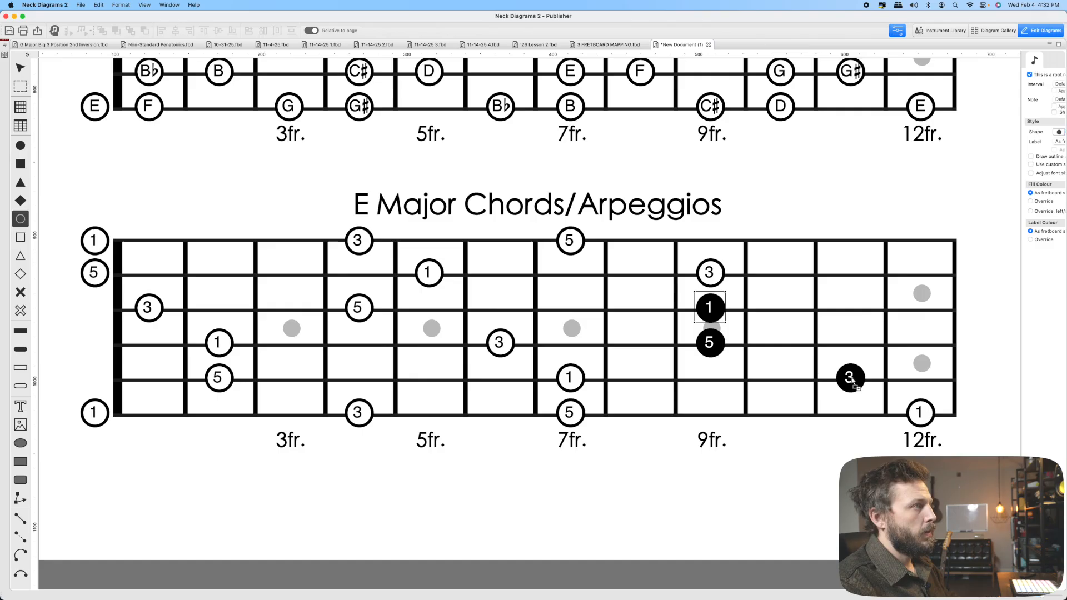
pyautogui.press('1')
pyautogui.click(713, 276)
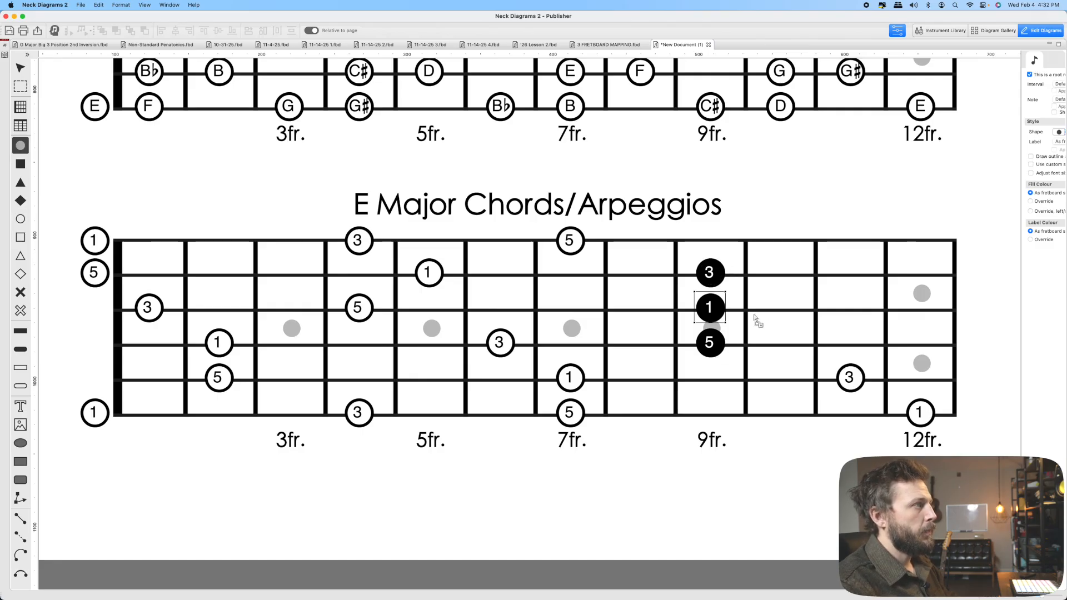
# - Change D fret 9 back to an outlined circle and mark high E fret 7 solid
pyautogui.press('2')
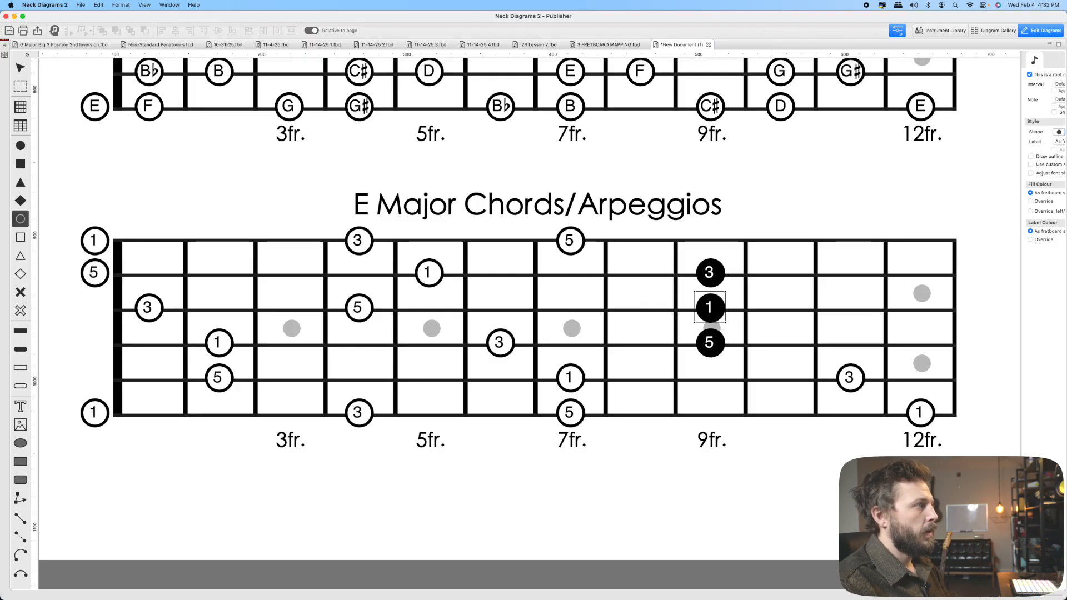
pyautogui.click(716, 345)
pyautogui.press('1')
pyautogui.click(570, 242)
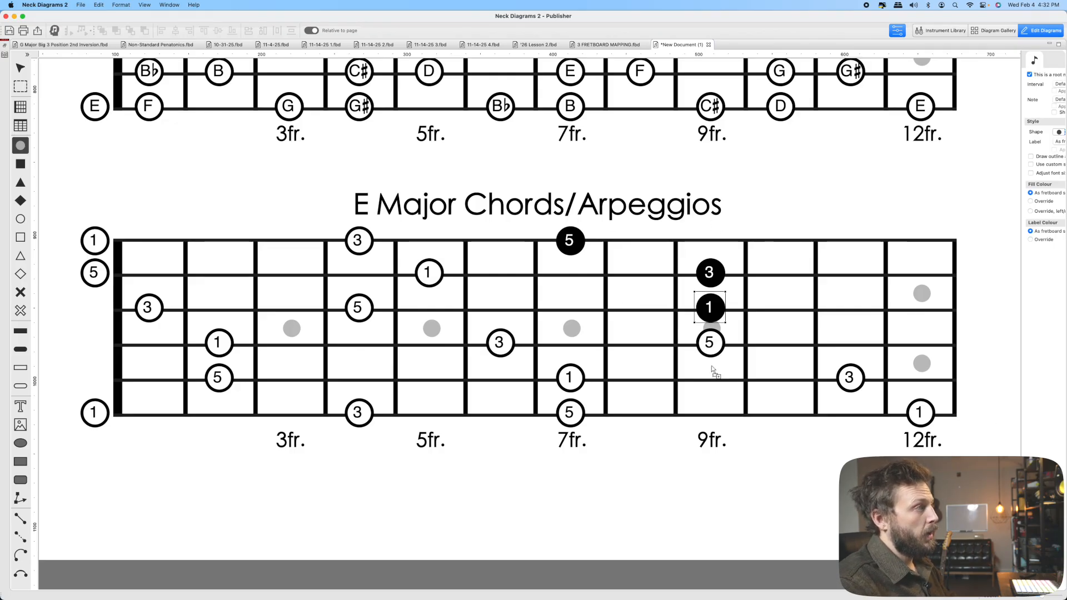
# - Change the solid markers at G fret 9, B fret 9 and high E fret 7 back to outlined circles
pyautogui.press('o')
pyautogui.click(712, 307)
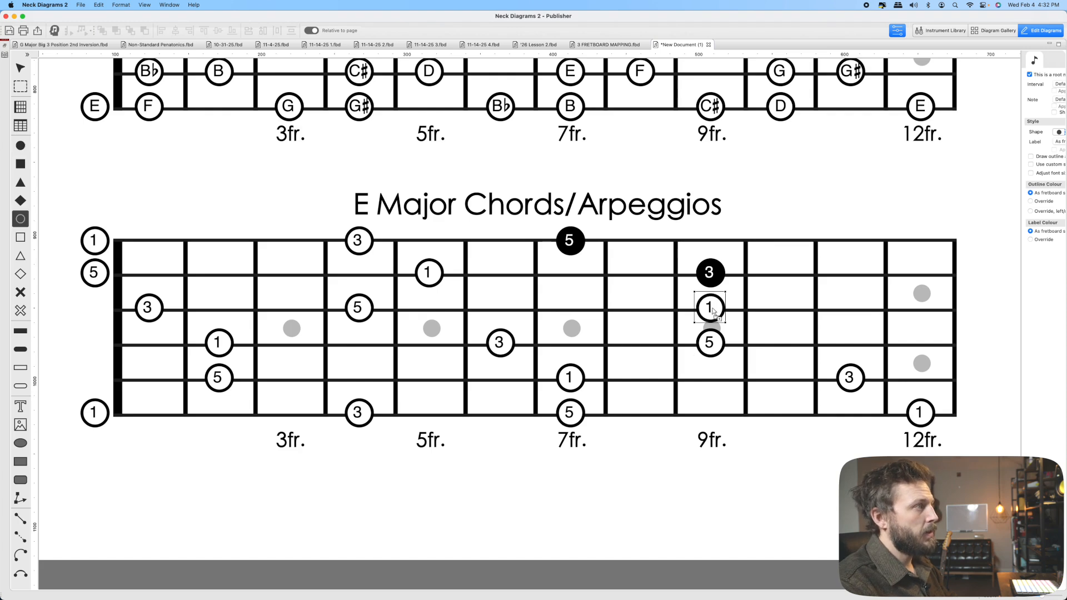
pyautogui.click(710, 273)
pyautogui.click(570, 241)
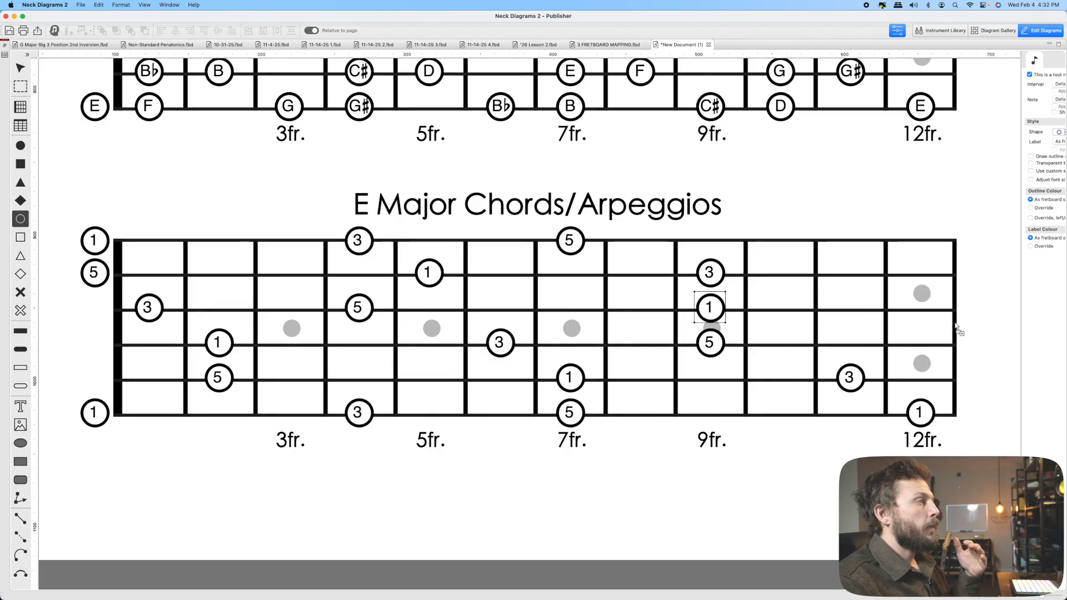
pyautogui.press('Escape')
# - Mark a path with solid circles at low E and A fret 7, D fret 6, G fret 4, B fret 5 and high E fret 4
pyautogui.click(870, 212)
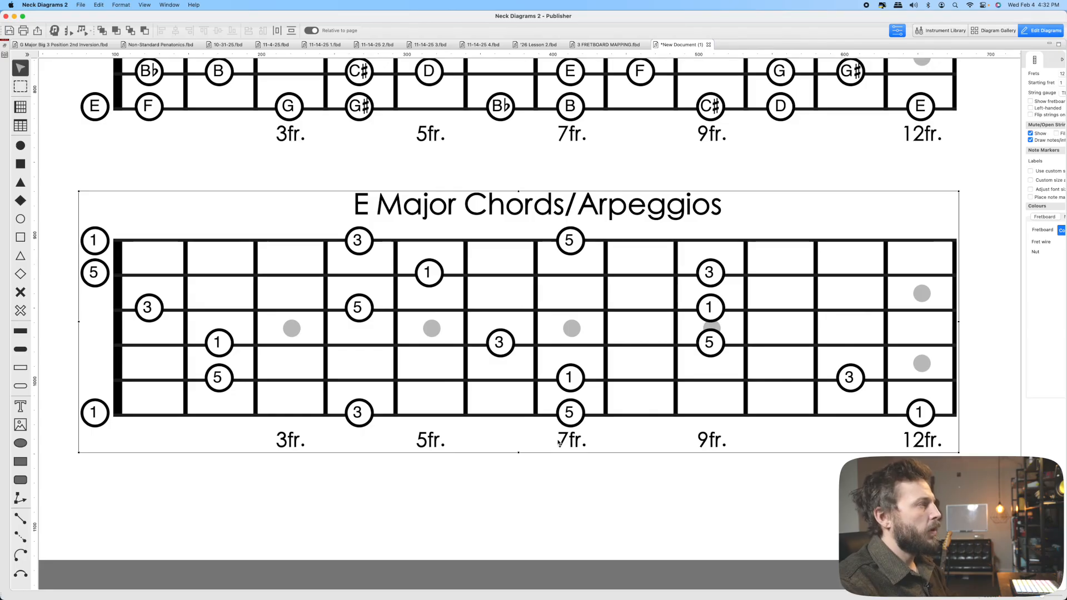
pyautogui.press('c')
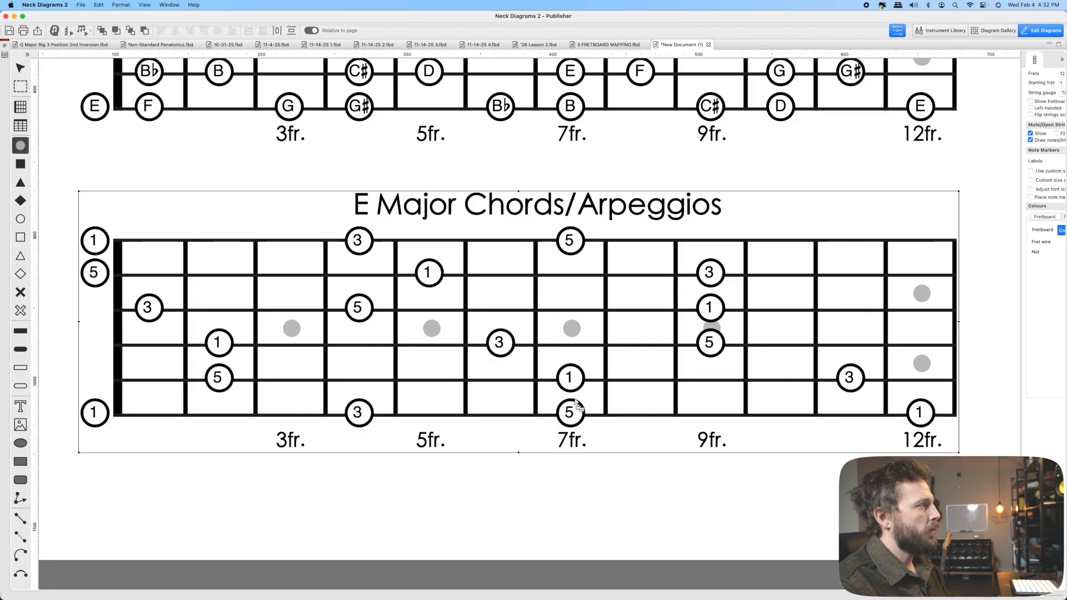
pyautogui.click(573, 410)
pyautogui.click(569, 378)
pyautogui.click(500, 343)
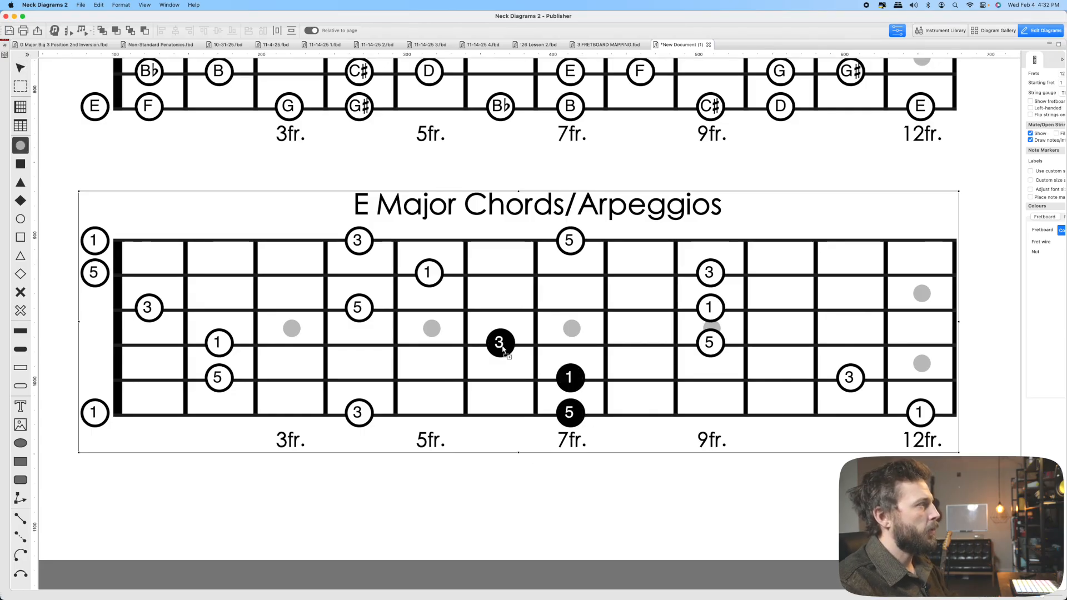
pyautogui.click(369, 310)
pyautogui.click(427, 272)
pyautogui.click(371, 244)
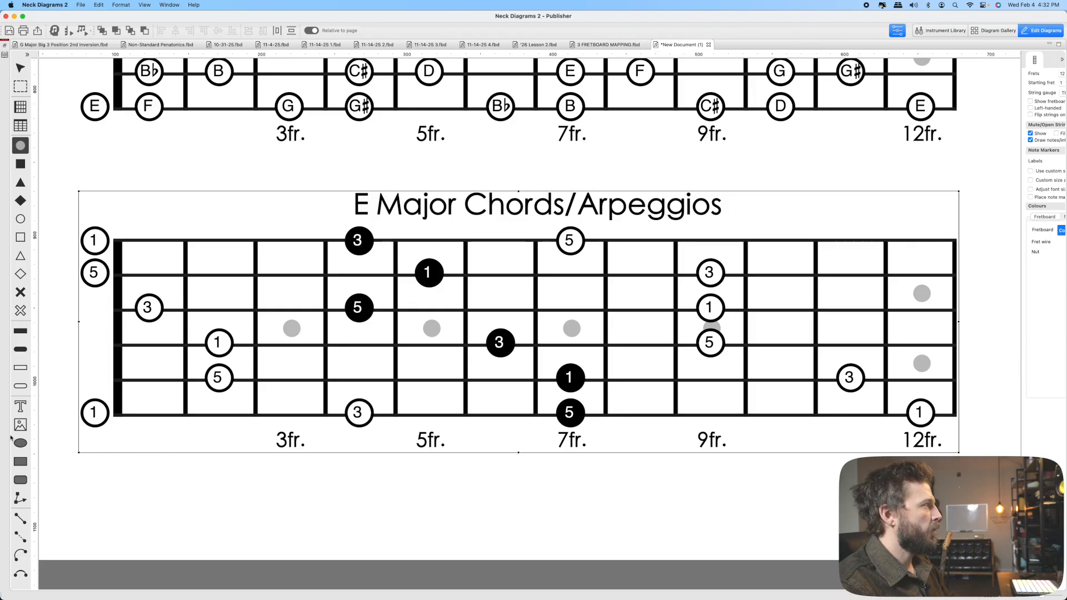
# - Undo all six solid markers of the path from low E fret 7 to high E fret 4
pyautogui.press('super+z')
pyautogui.press('super+z')
pyautogui.press('super+z')
pyautogui.press('super+z')
pyautogui.press('super+z')
pyautogui.press('super+z')
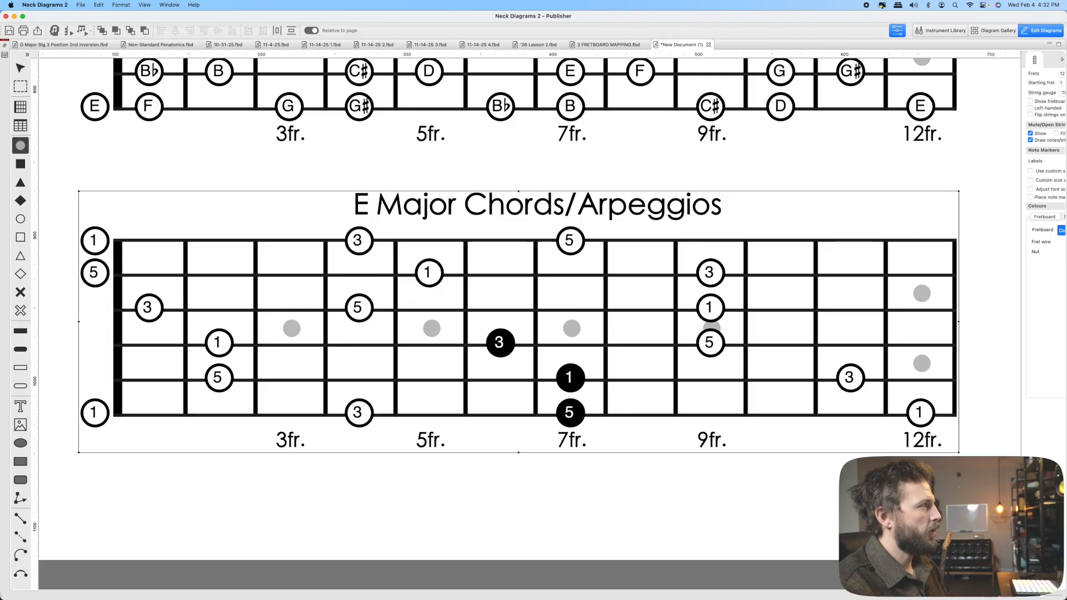
# - Mark a path with solid circles at low E fret 4, A and D fret 2, G fret 1, and the open B and high E strings
pyautogui.click(359, 415)
pyautogui.click(219, 378)
pyautogui.click(218, 343)
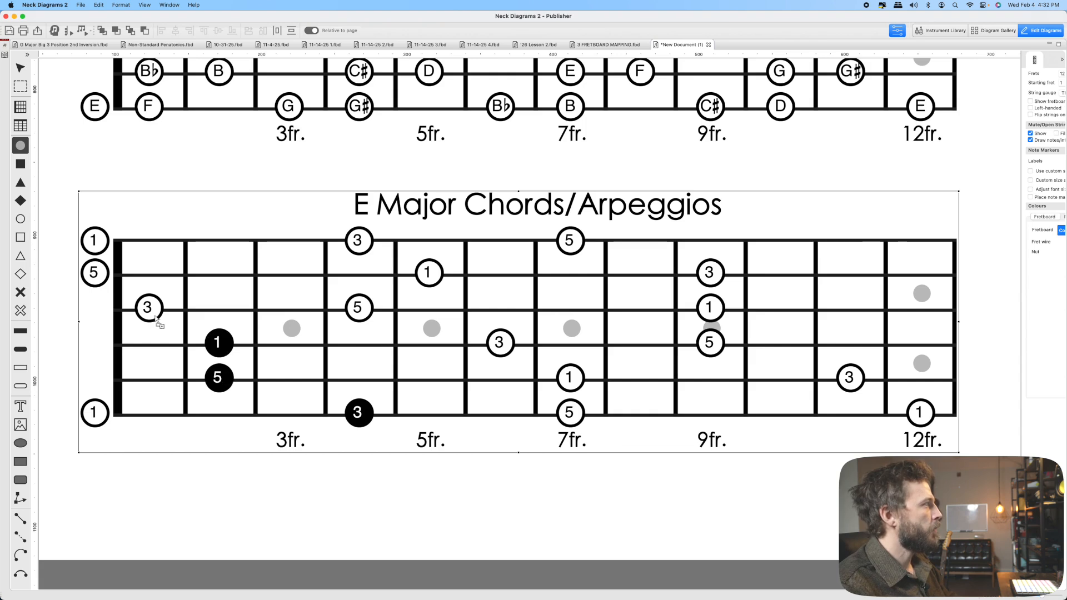
pyautogui.click(148, 307)
pyautogui.click(94, 273)
pyautogui.click(95, 240)
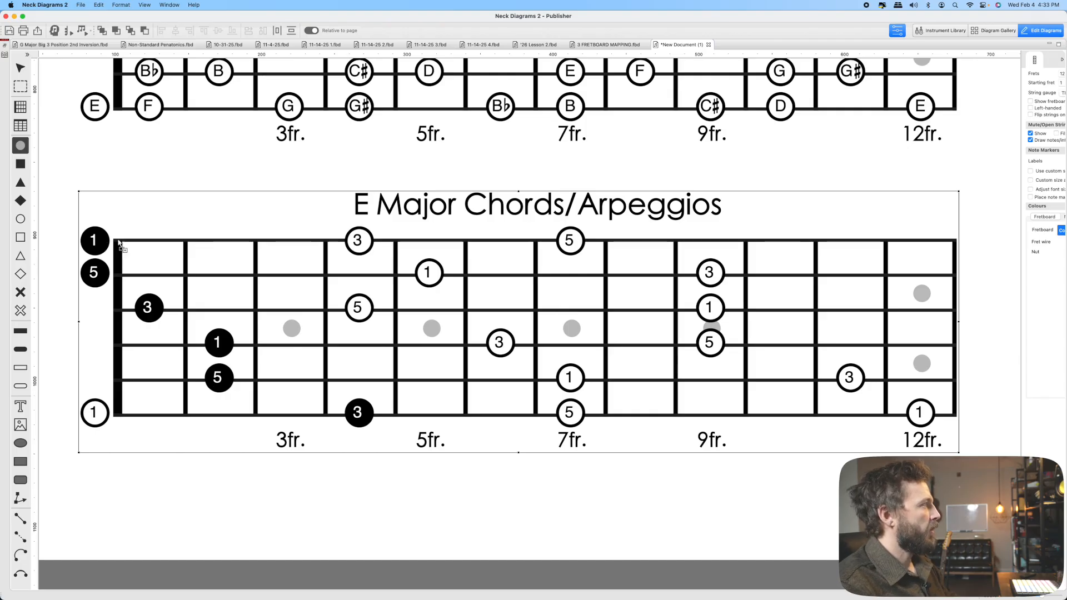
# - Undo all six solid markers of the path from low E fret 4 to the open high E string
pyautogui.press('super+z')
pyautogui.press('super+z')
pyautogui.press('super+z')
pyautogui.press('super+z')
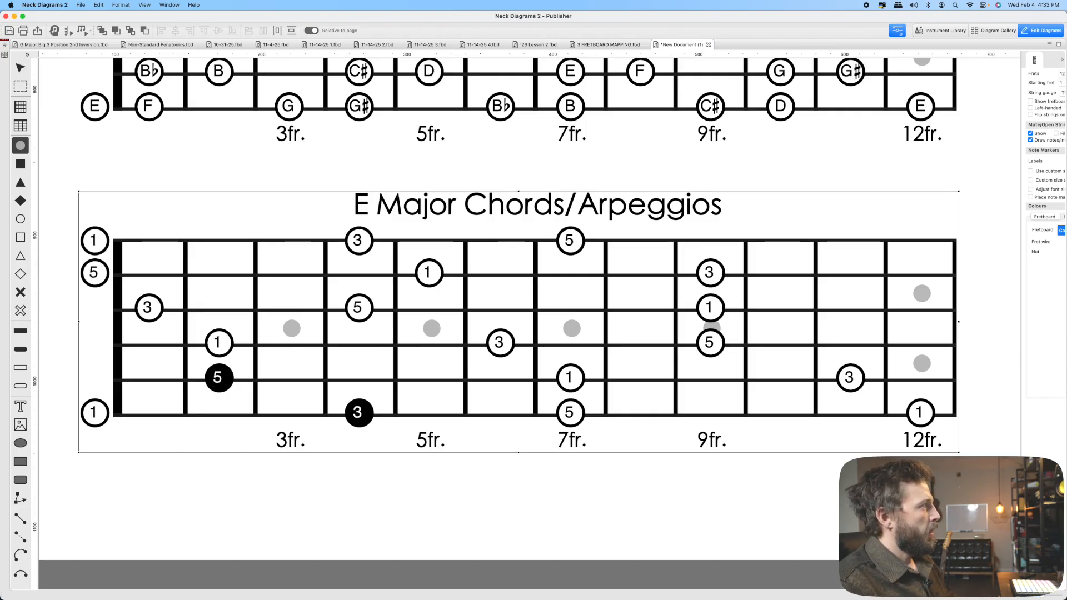
pyautogui.press('super+z')
pyautogui.press('super+z')
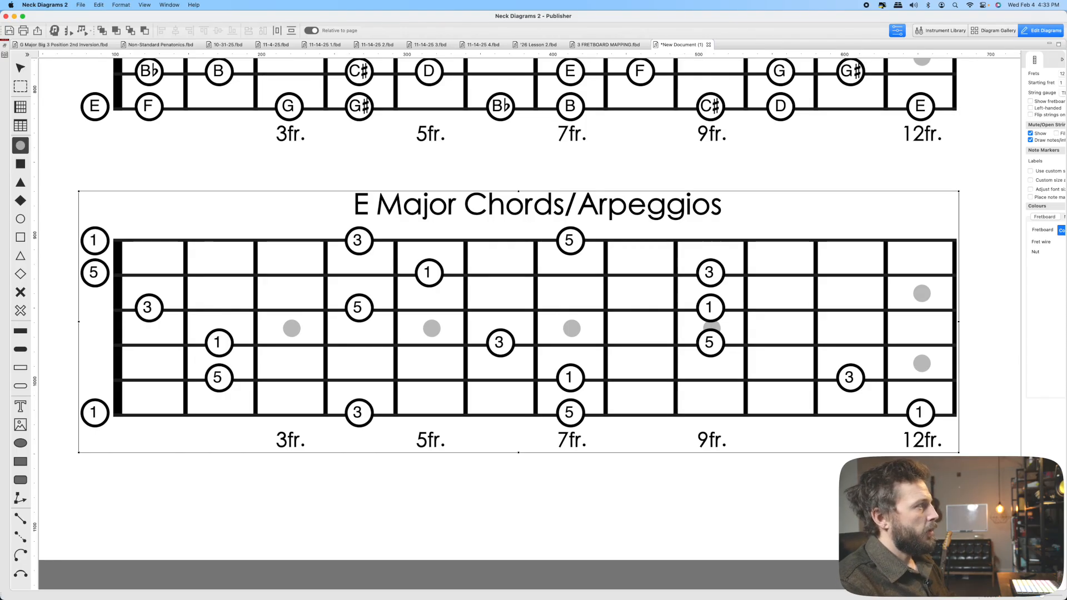
# - Mark a spread triad with solid circles at low E fret 4, D fret 2 and the open B string
pyautogui.click(363, 415)
pyautogui.click(216, 344)
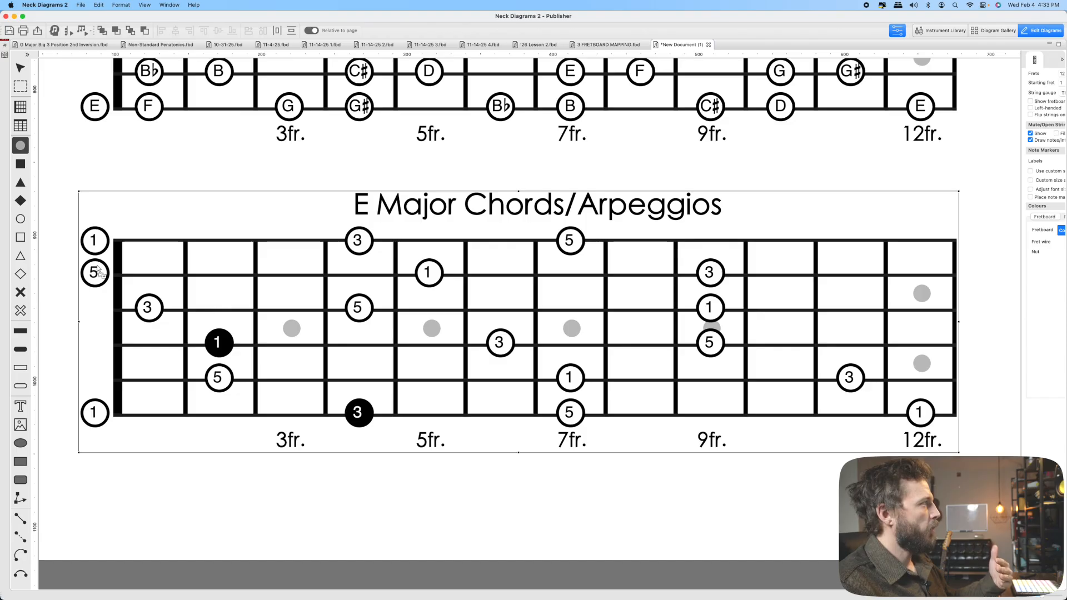
pyautogui.click(98, 271)
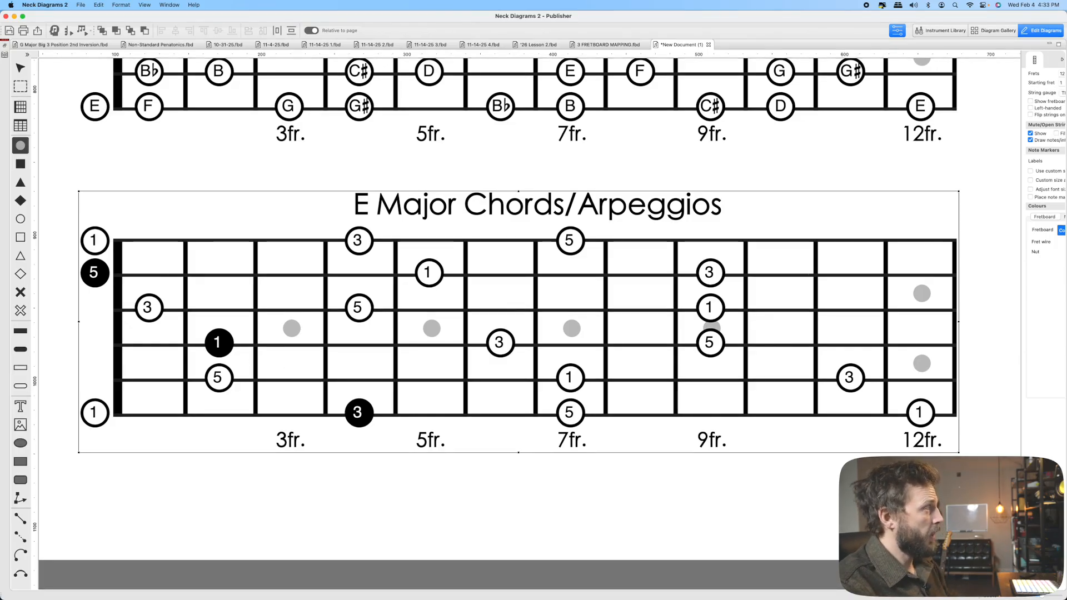
# - Undo the three solid markers at low E fret 4, D fret 2 and the open B string
pyautogui.press('super+z')
pyautogui.press('super+z')
pyautogui.press('super+z')
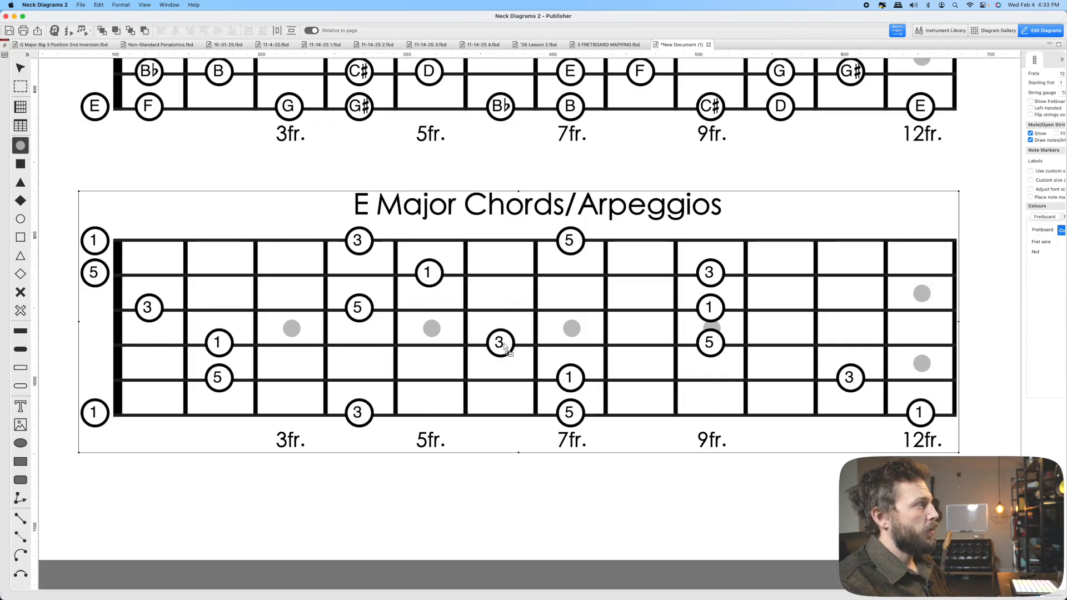
# - Mark a path with solid circles at high E fret 4, B fret 5, G fret 4, D fret 6, and A and low E fret 7
pyautogui.click(362, 245)
pyautogui.click(421, 274)
pyautogui.click(358, 309)
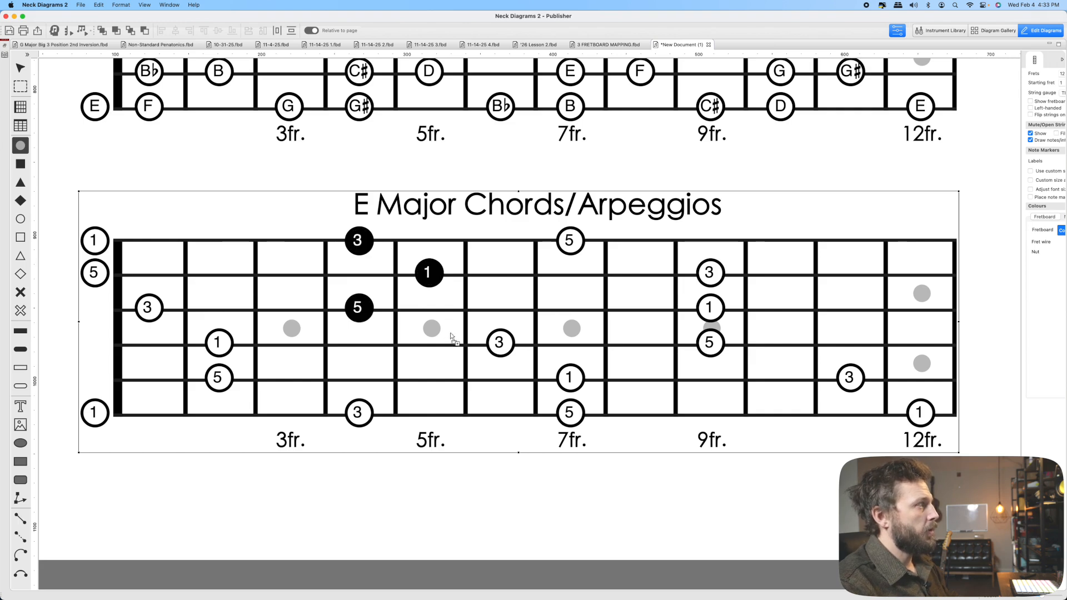
pyautogui.click(499, 343)
pyautogui.click(569, 378)
pyautogui.click(569, 413)
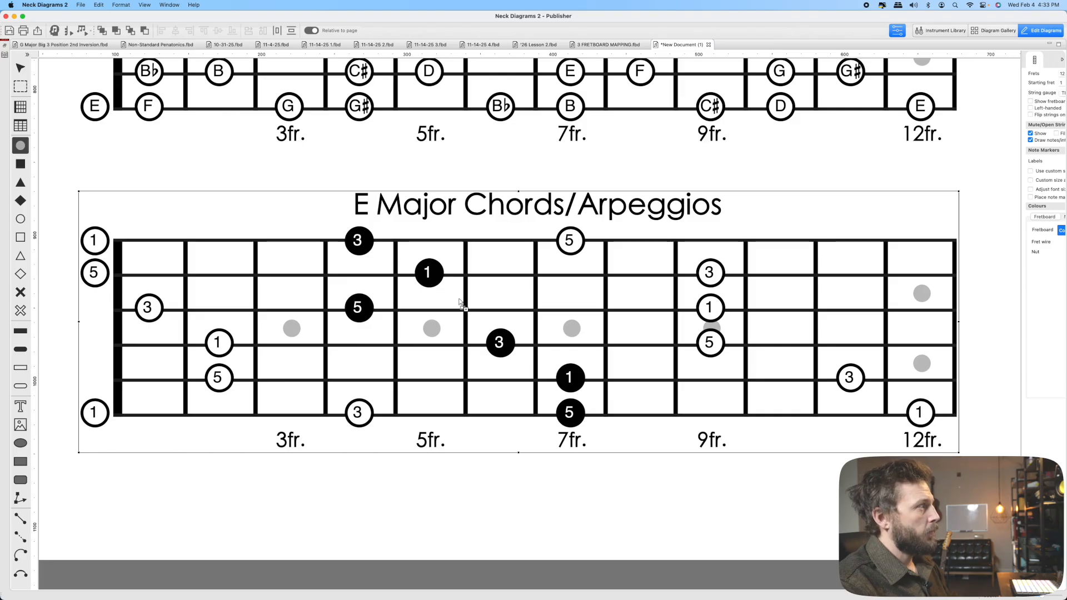
# - Undo all six solid markers of the path from high E fret 4 to low E fret 7
pyautogui.press('super+z')
pyautogui.press('super+z')
pyautogui.press('super+z')
pyautogui.press('super+z')
pyautogui.press('super+z')
pyautogui.press('super+z')
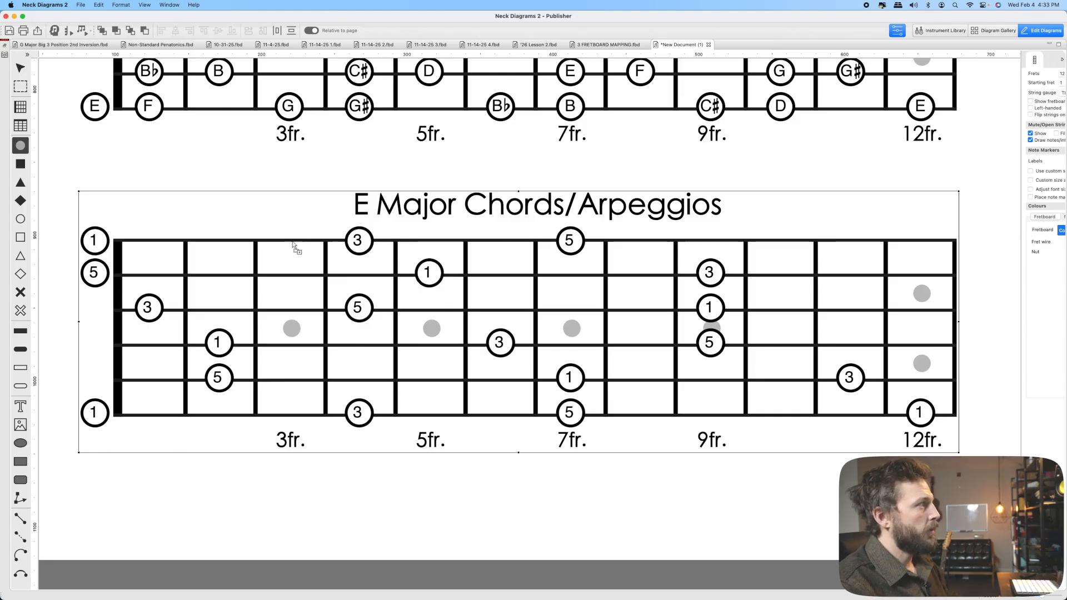
# - Mark a spread triad with solid circles at D fret 6, B fret 5 and high E fret 7
pyautogui.click(511, 351)
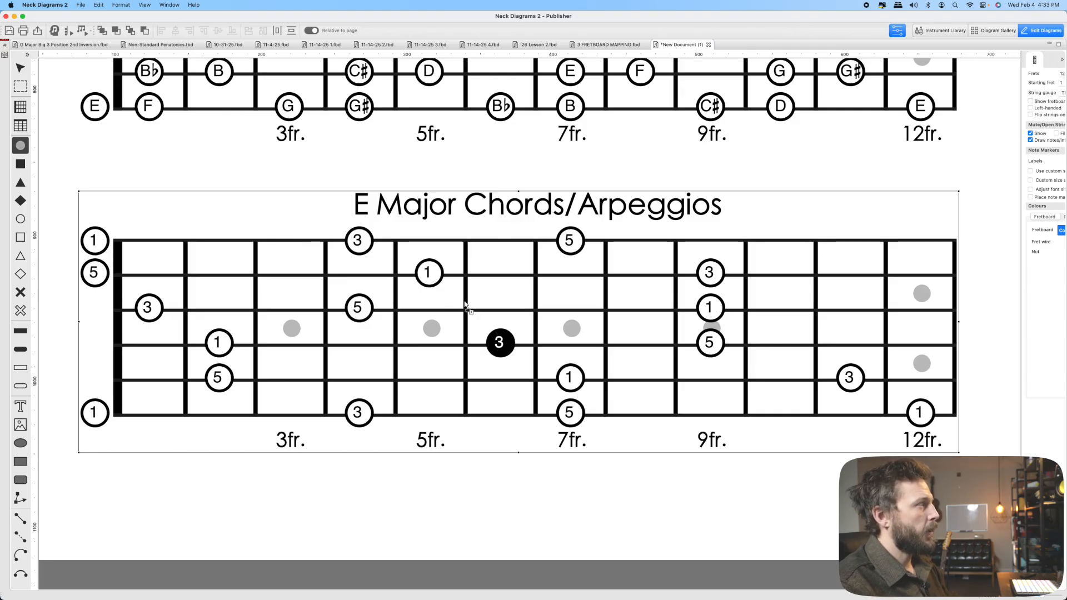
pyautogui.click(444, 277)
pyautogui.click(570, 250)
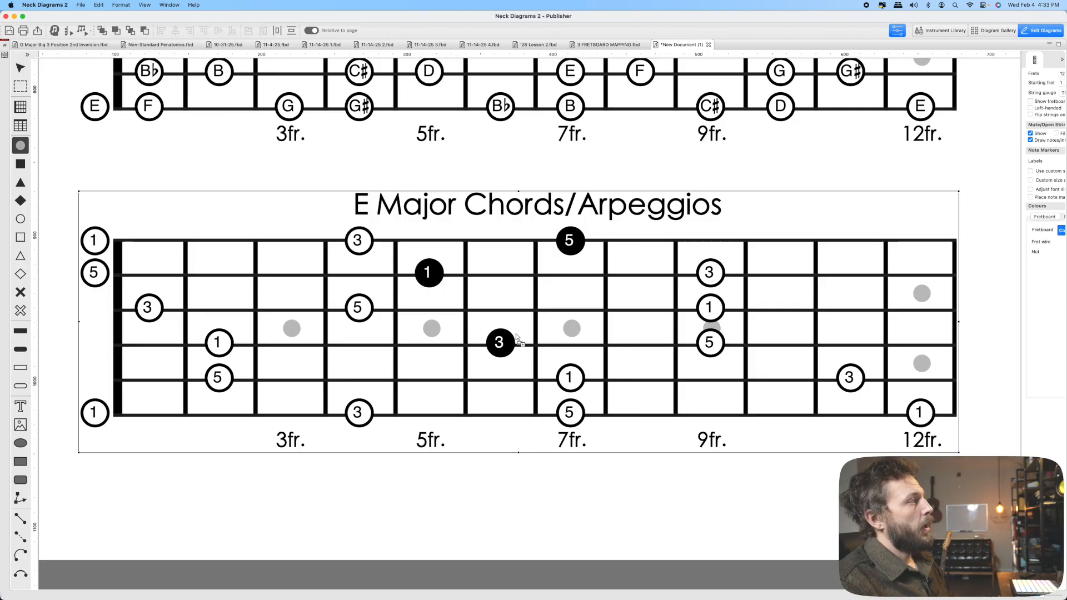
# - Undo the three solid markers at D fret 6, B fret 5 and high E fret 7
pyautogui.press('super+z')
pyautogui.press('super+z')
pyautogui.press('super+z')
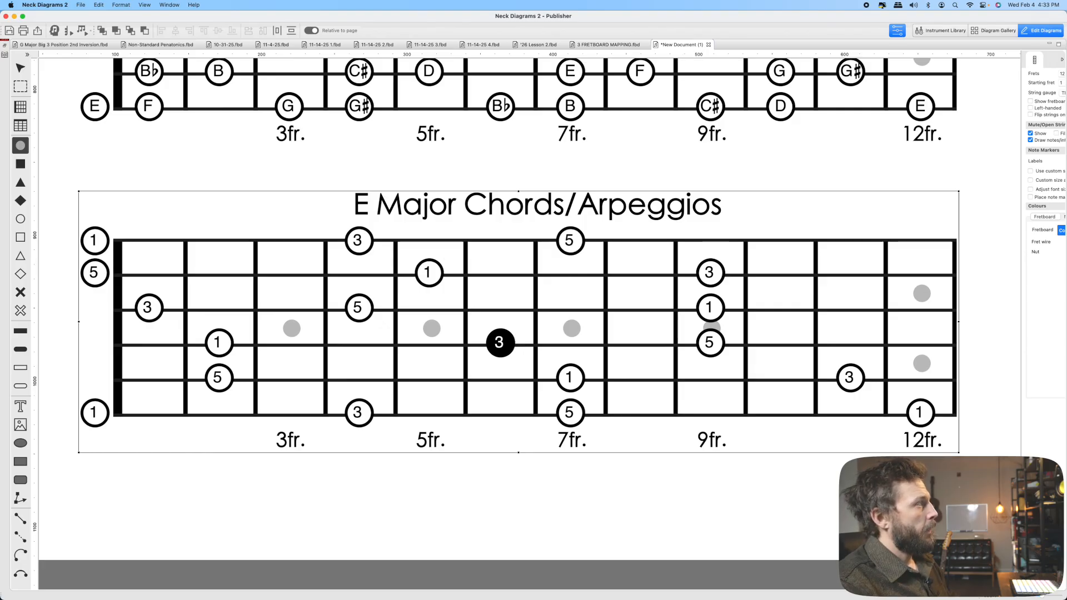
# - Mark a triad with solid circles at high E fret 4, B fret 5 and G fret 4
pyautogui.press('super+shift+z')
pyautogui.press('super+shift+z')
pyautogui.press('super+shift+z')
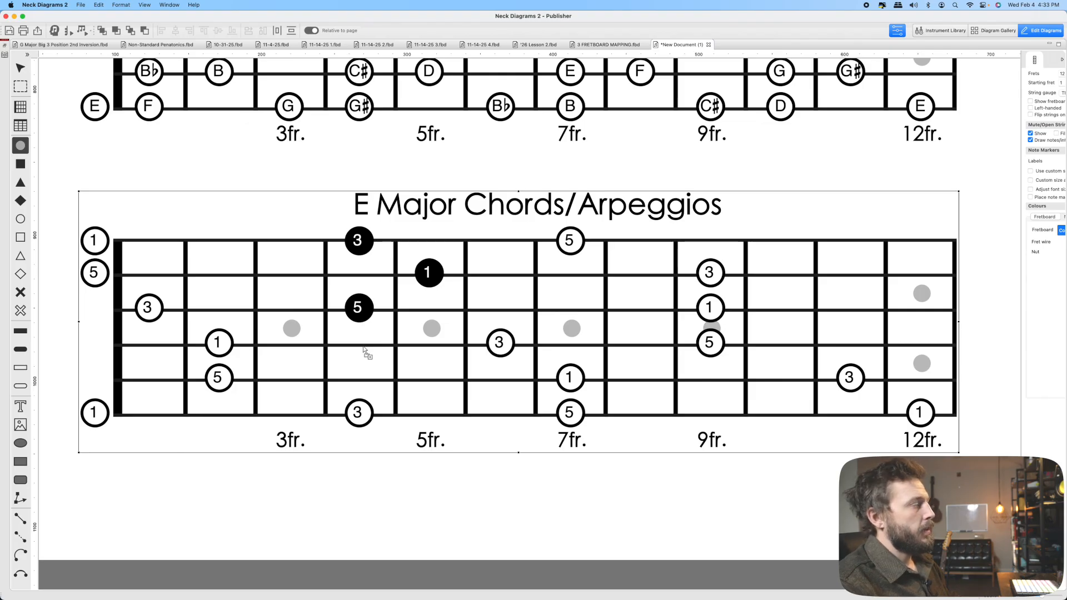
# - Undo the three solid markers at high E fret 4, B fret 5 and G fret 4
pyautogui.press('super+z')
pyautogui.press('super+z')
pyautogui.press('super+z')
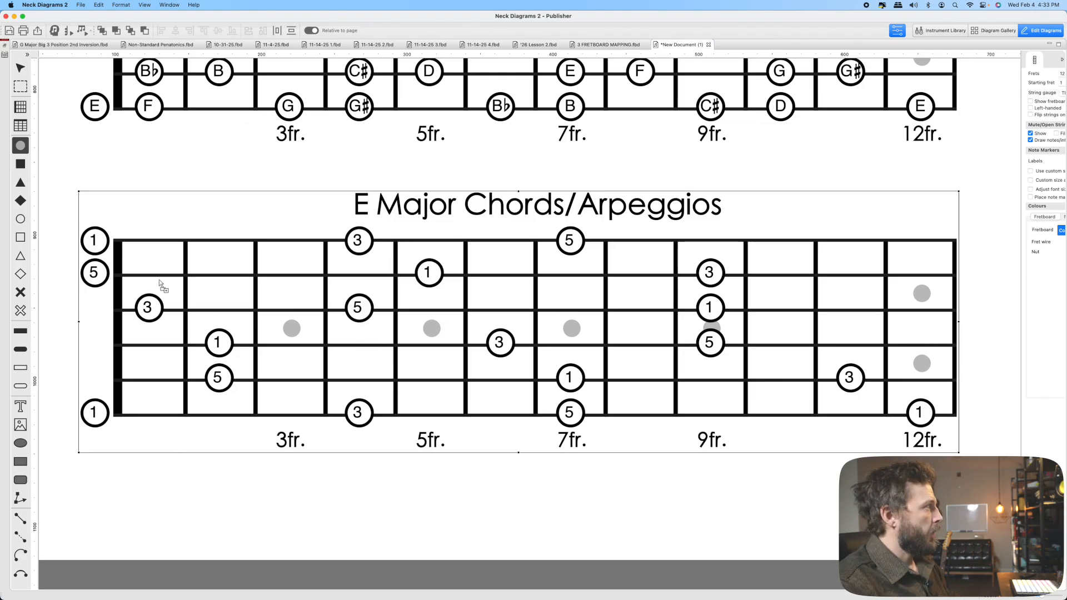
# - Mark G fret 1 and the open B string with solid circles and undo both markers
pyautogui.click(152, 314)
pyautogui.click(96, 271)
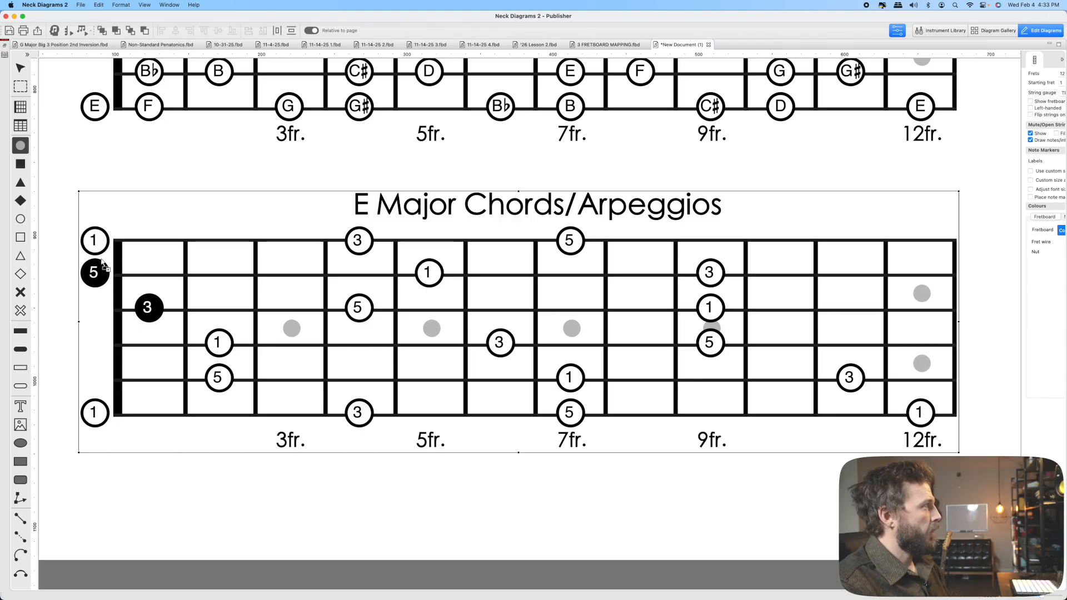
pyautogui.press('super+z')
pyautogui.press('super+z')
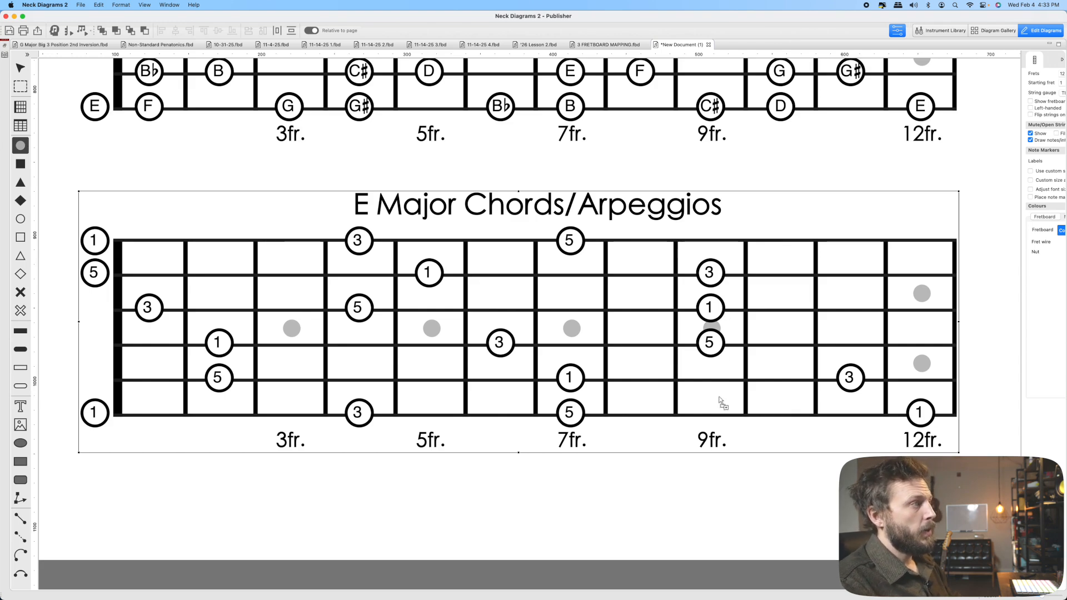
# - Mark a spread triad with solid circles at low E fret 12, D fret 9 and B fret 9
pyautogui.click(919, 412)
pyautogui.click(710, 342)
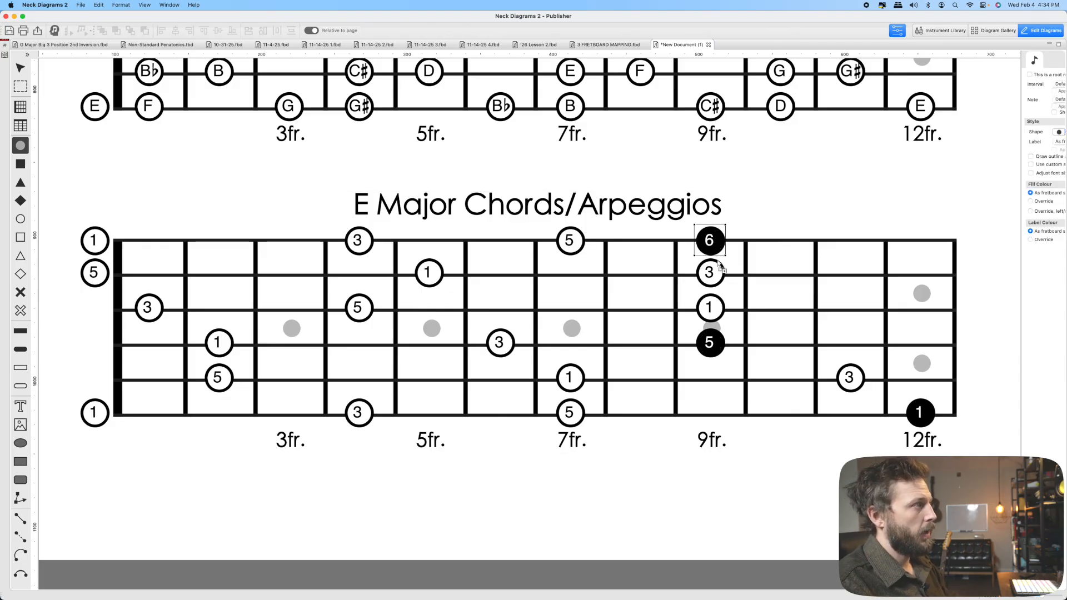
pyautogui.click(709, 272)
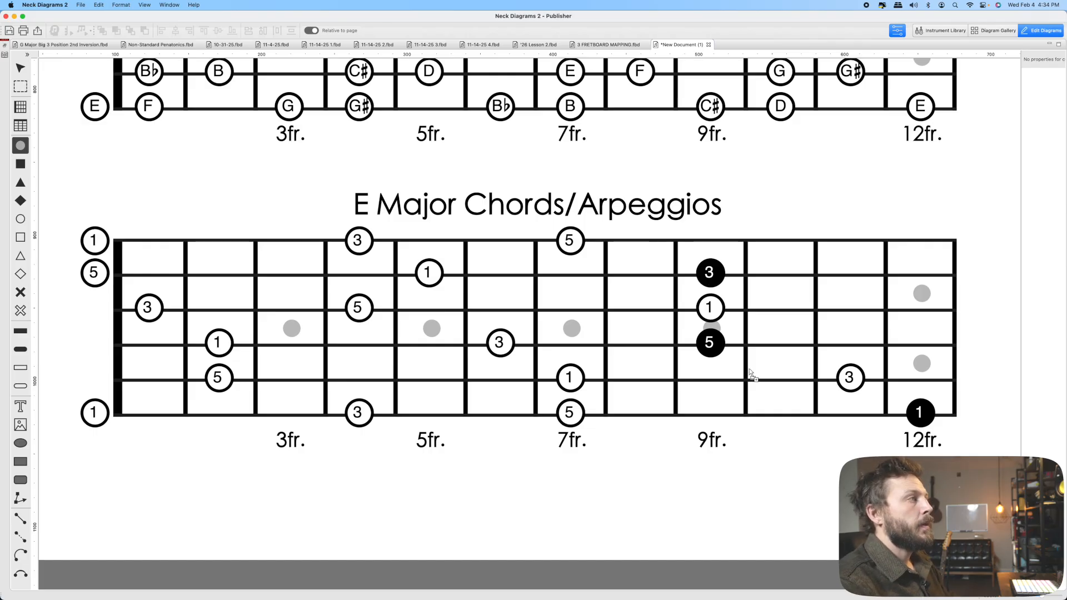
# - Change the solid markers at B fret 9, D fret 9 and low E fret 12 back to outlined circles
pyautogui.click(709, 272)
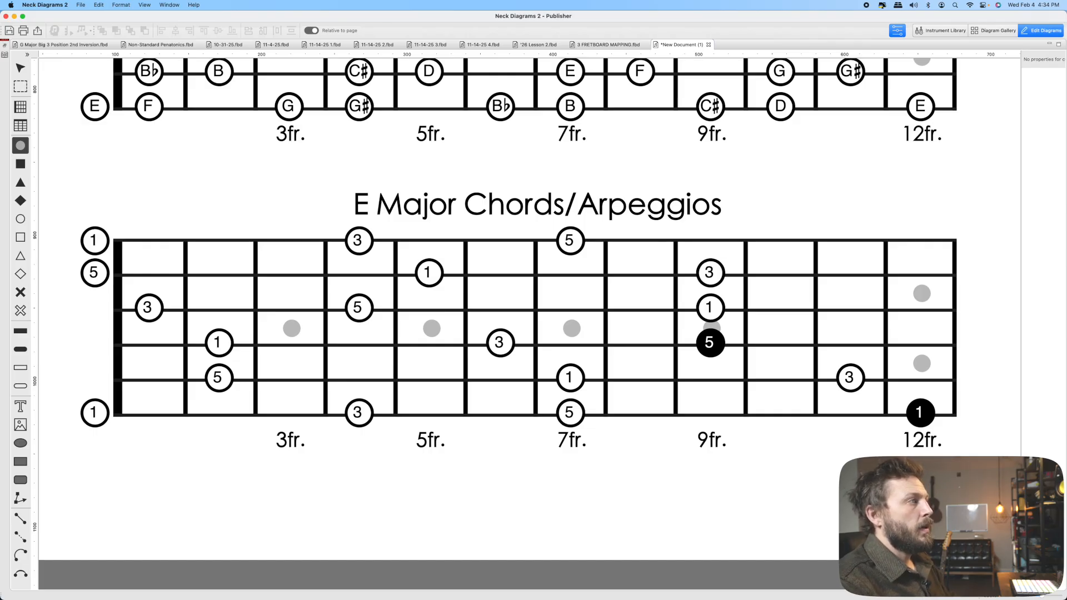
pyautogui.click(709, 342)
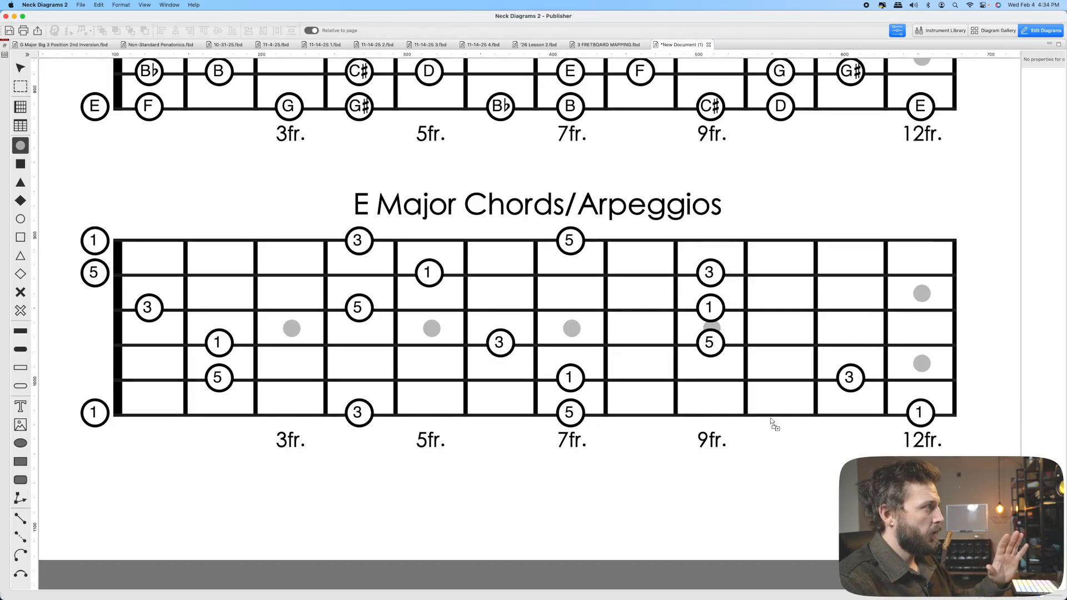
# - Mark two triads with solid circles: open high E, open B and G fret 1, and high E fret 4, B fret 5 and G fret 4
pyautogui.click(101, 244)
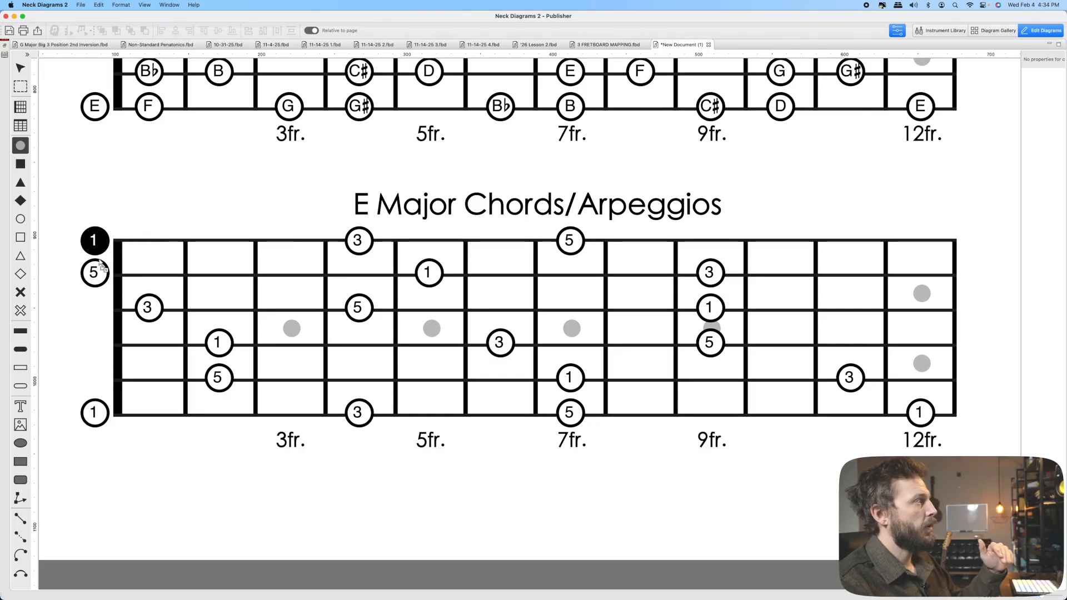
pyautogui.click(102, 271)
pyautogui.click(147, 305)
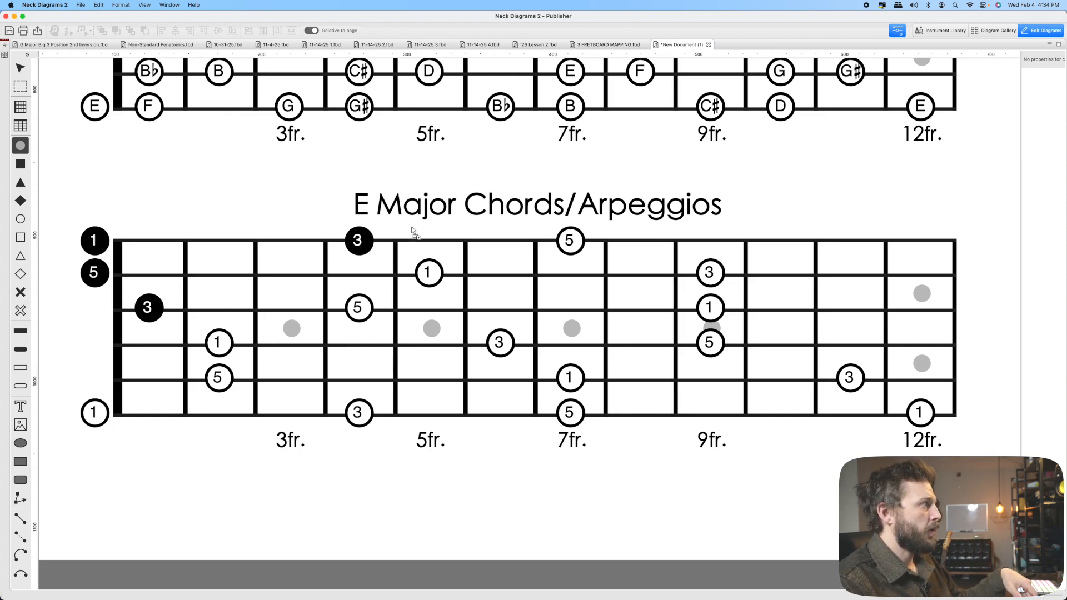
pyautogui.click(427, 273)
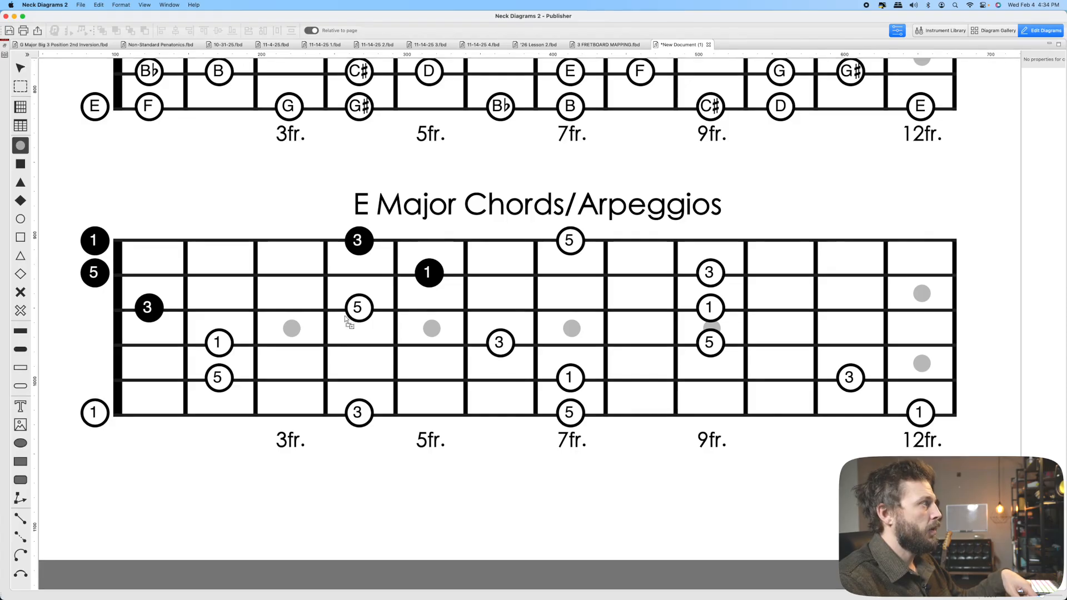
pyautogui.click(356, 310)
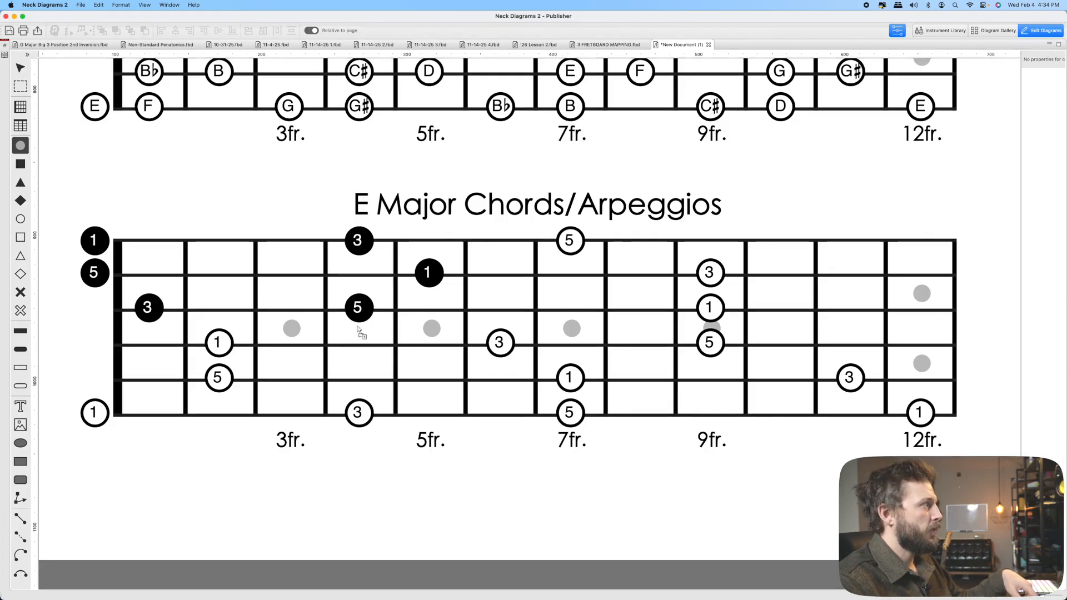
# - Mark a third triad on the top three strings with solid circles at high E fret 7, B fret 9 and G fret 9
pyautogui.click(581, 242)
pyautogui.click(710, 273)
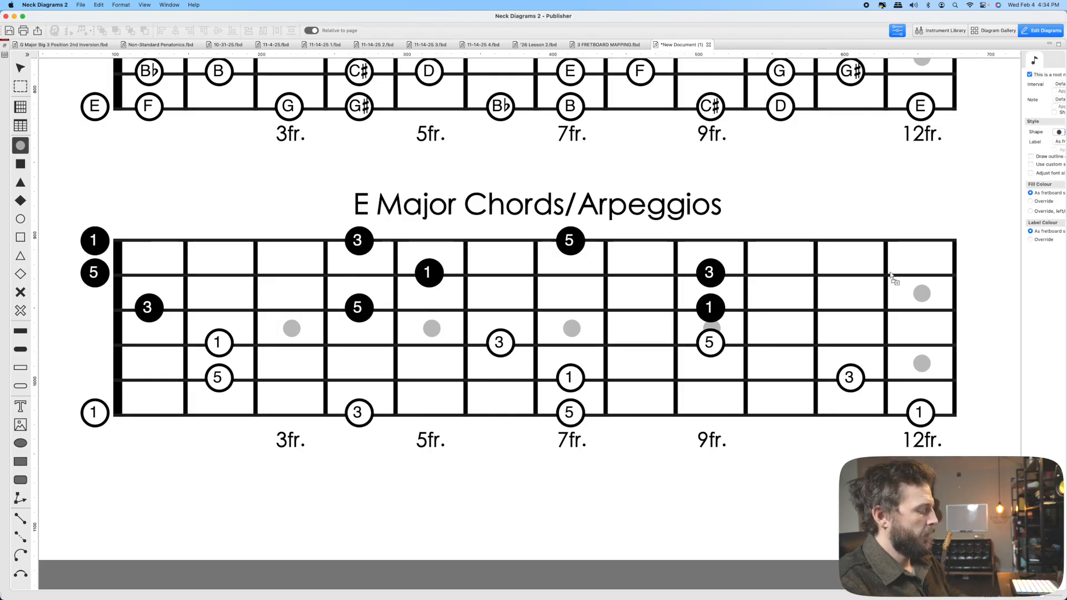
# - Undo all nine solid markers of the three triads on the high E, B and G strings
pyautogui.press('super+z')
pyautogui.press('super+z')
pyautogui.press('super+z')
pyautogui.press('super+z')
pyautogui.press('super+z')
pyautogui.press('super+z')
pyautogui.press('super+z')
pyautogui.press('super+z')
pyautogui.press('super+z')
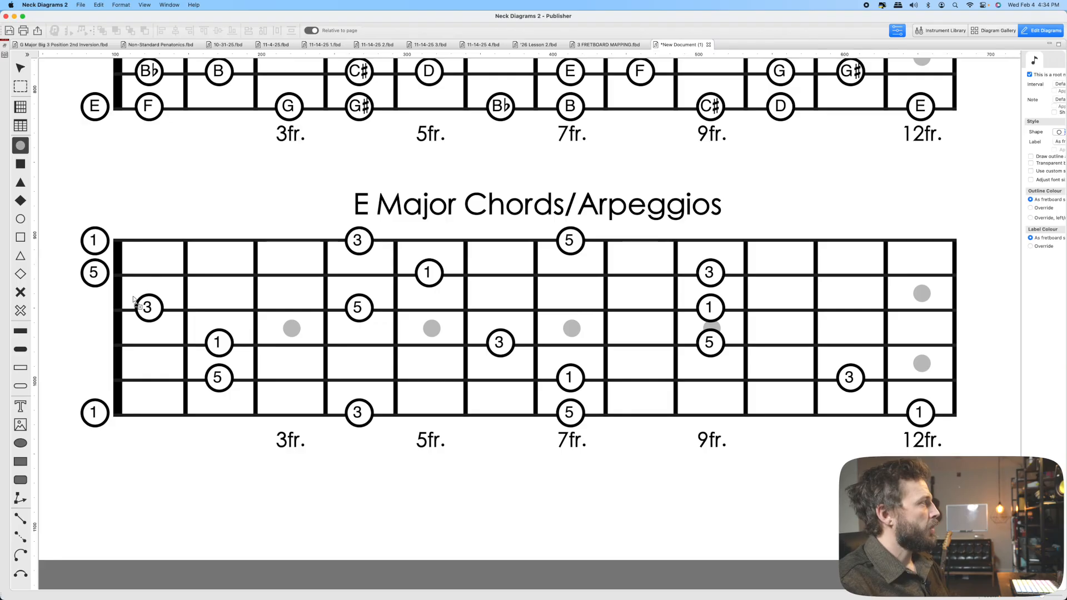
# - Mark two triads with solid circles: G fret 1, D fret 2 and A fret 2, and G fret 4, D fret 6 and A fret 7
pyautogui.press('super+shift+z')
pyautogui.press('super+shift+z')
pyautogui.press('super+shift+z')
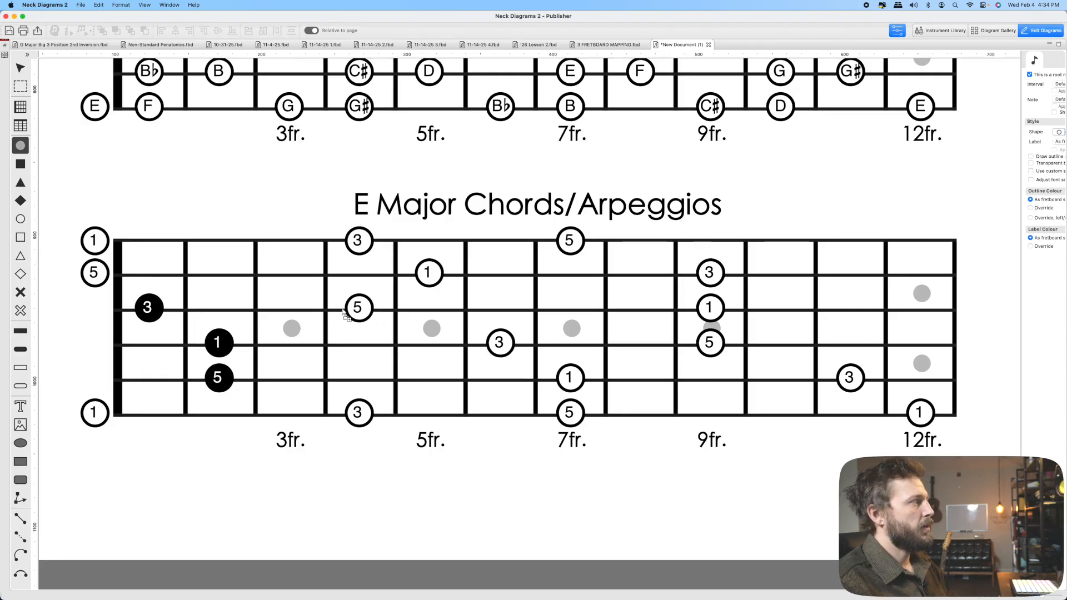
pyautogui.click(359, 309)
pyautogui.click(492, 340)
pyautogui.click(567, 378)
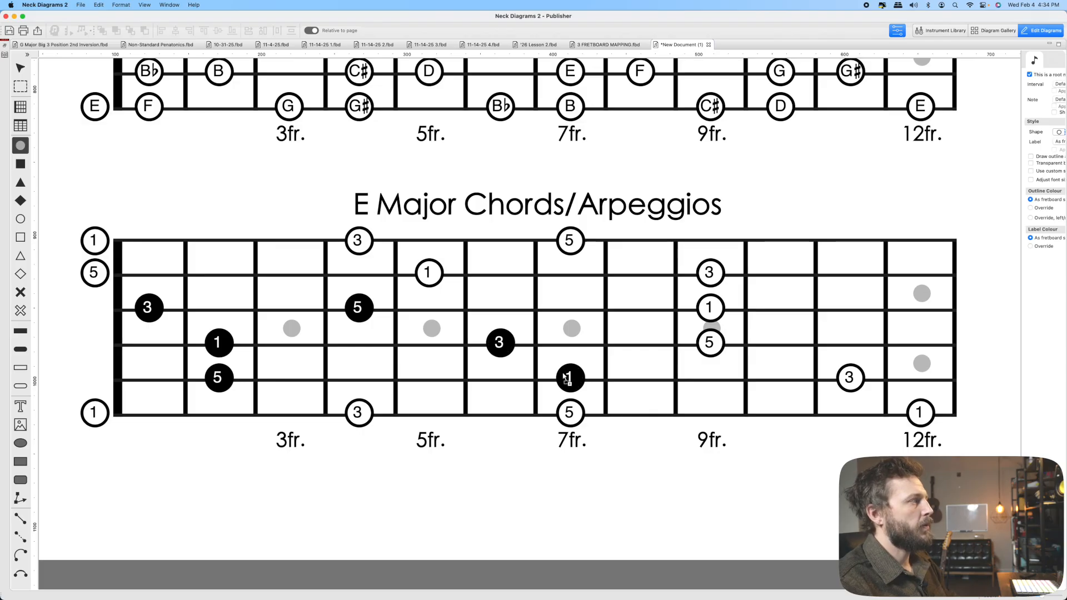
# - Mark a third triad on the middle strings with solid circles at G fret 9, D fret 9 and A fret 10
pyautogui.click(711, 307)
pyautogui.click(717, 344)
pyautogui.click(849, 378)
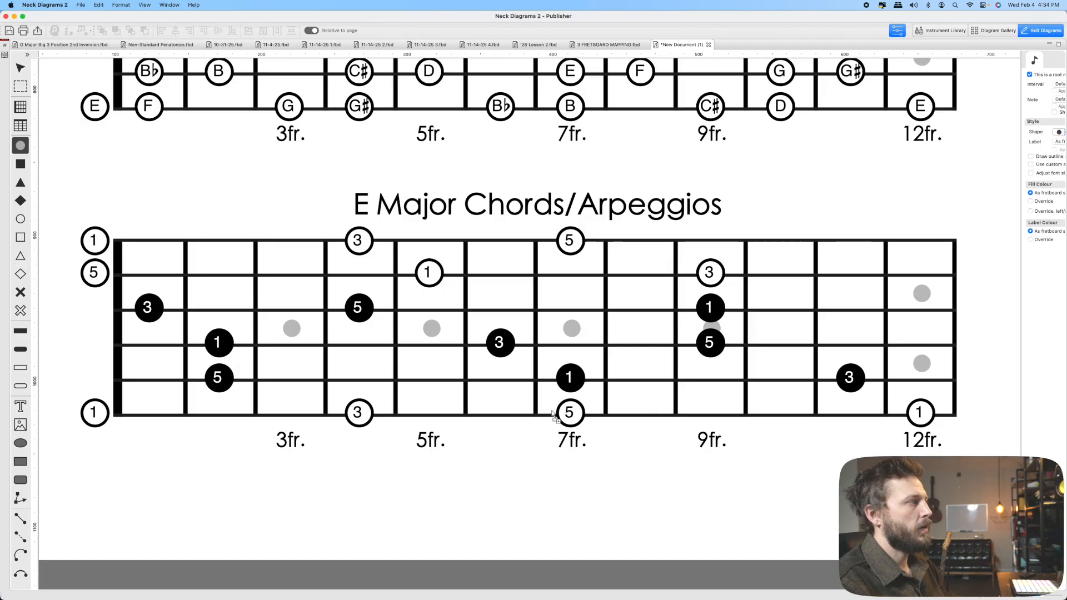
# - Undo all nine solid markers of the triads on the G, D and A strings and leave the solid circle tool
pyautogui.press('super+z')
pyautogui.press('super+z')
pyautogui.press('super+z')
pyautogui.press('super+z')
pyautogui.press('super+z')
pyautogui.press('super+z')
pyautogui.press('super+z')
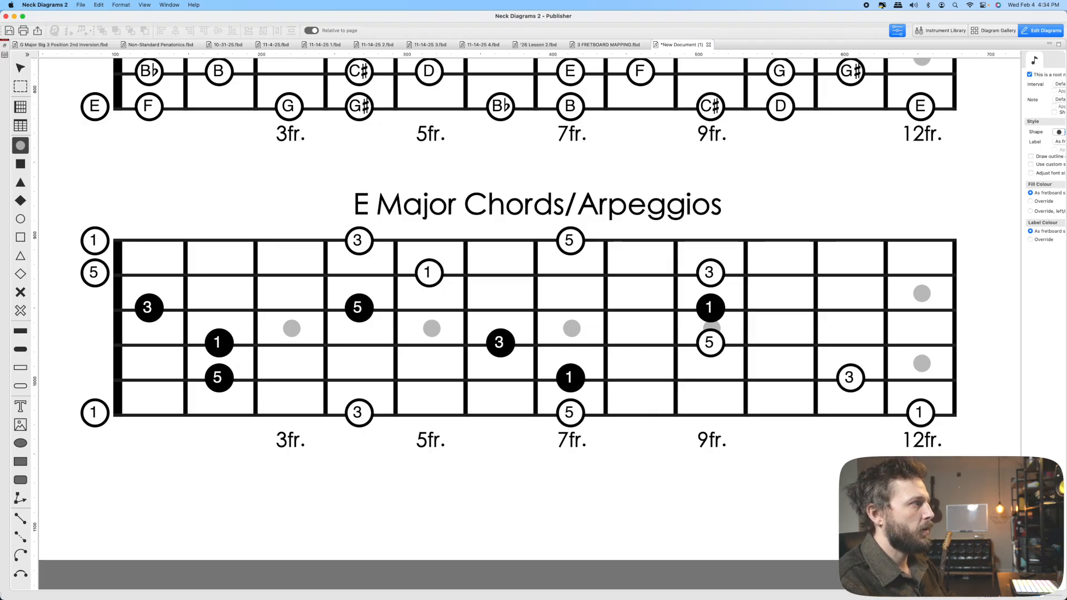
pyautogui.press('super+z')
pyautogui.press('super+z')
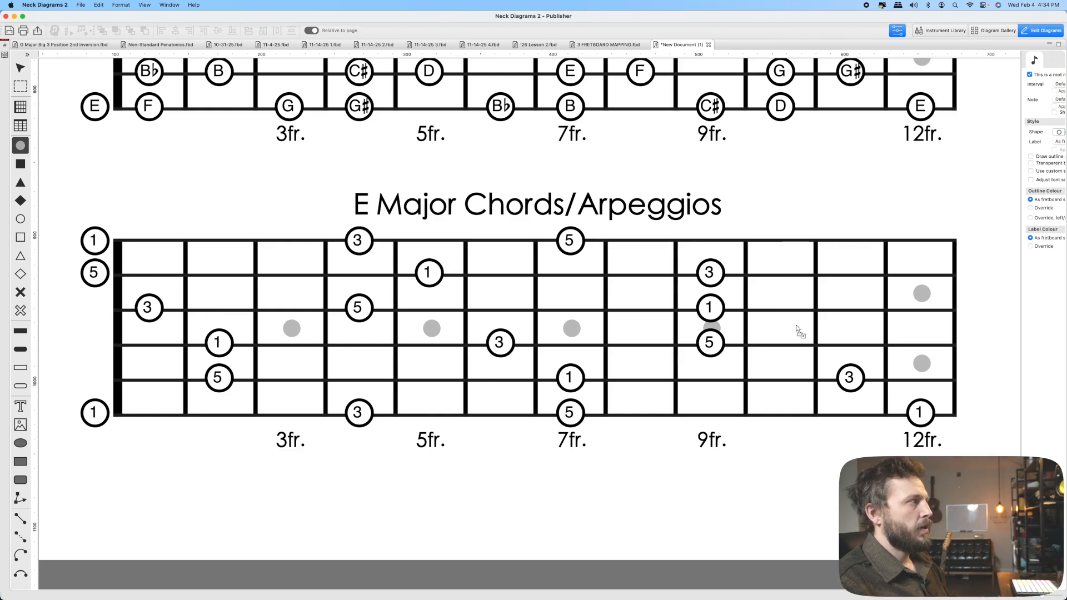
pyautogui.press('Escape')
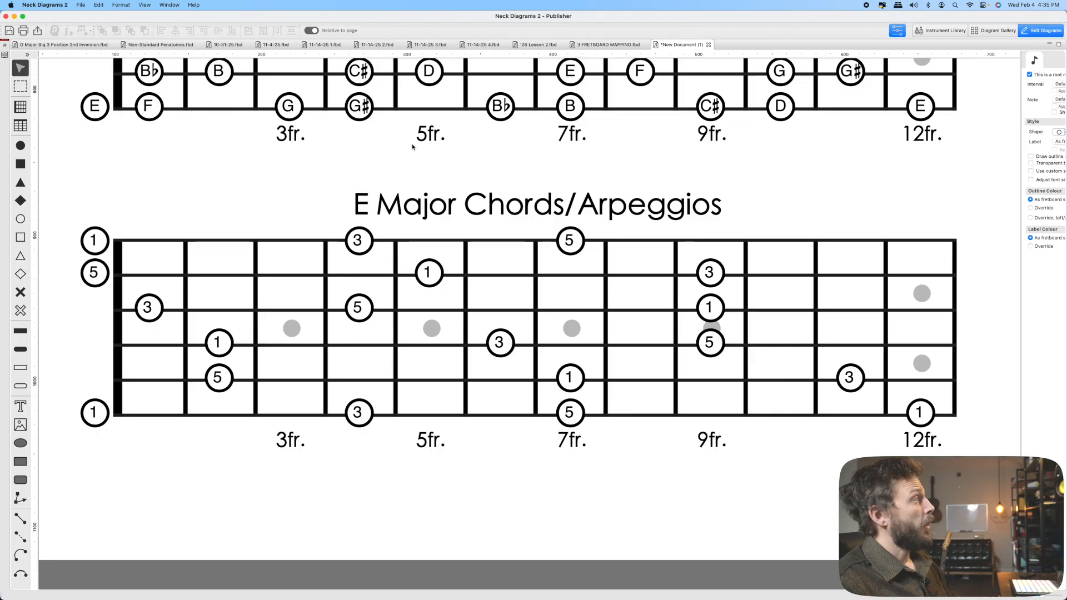
# - Select and copy all the note markers of the E Major Scale diagram
pyautogui.scroll(10, 846, 179)
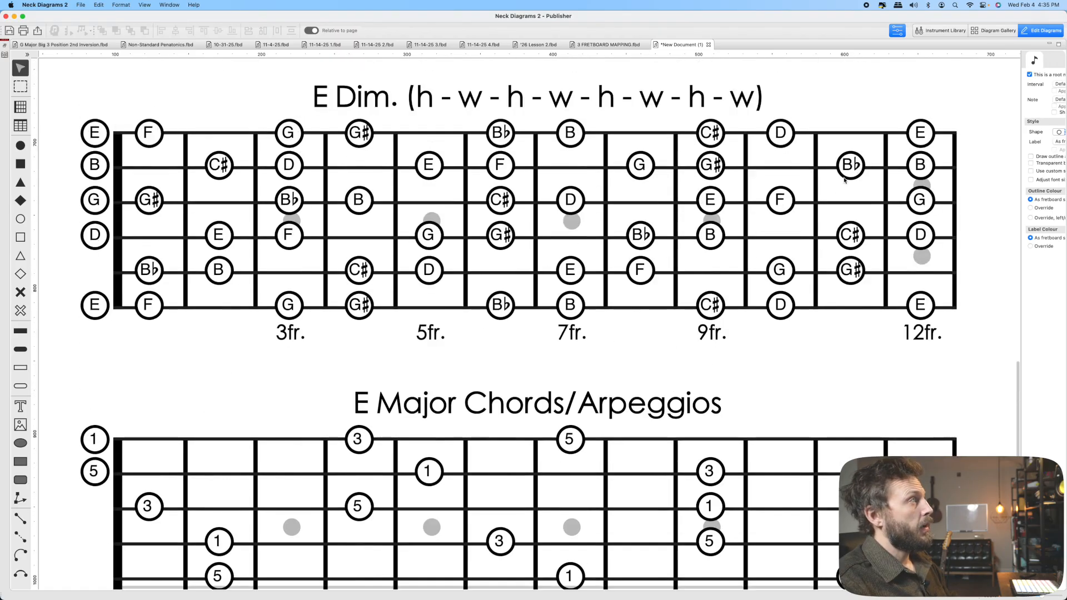
pyautogui.scroll(2, 845, 179)
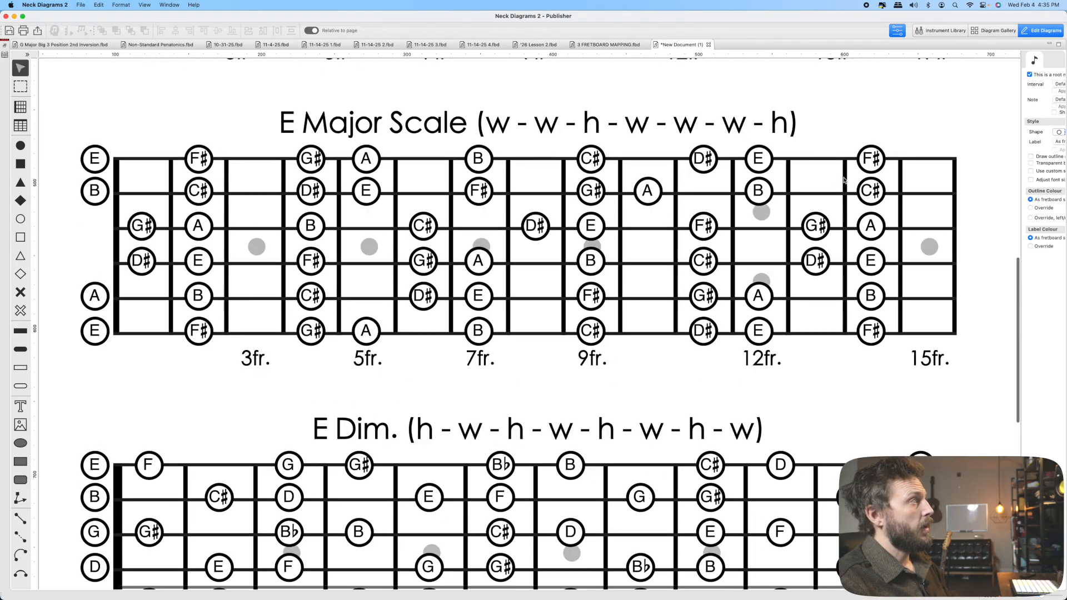
pyautogui.click(921, 238)
pyautogui.press('m')
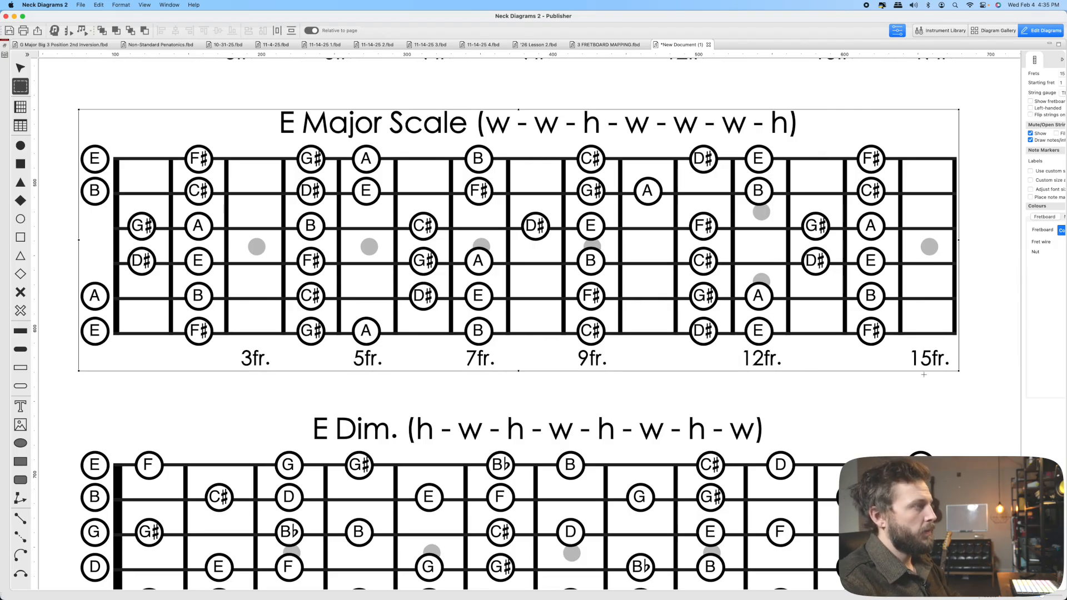
pyautogui.moveTo(948, 383)
pyautogui.mouseDown()
pyautogui.moveTo(625, 114)
pyautogui.moveTo(54, 113)
pyautogui.mouseUp()
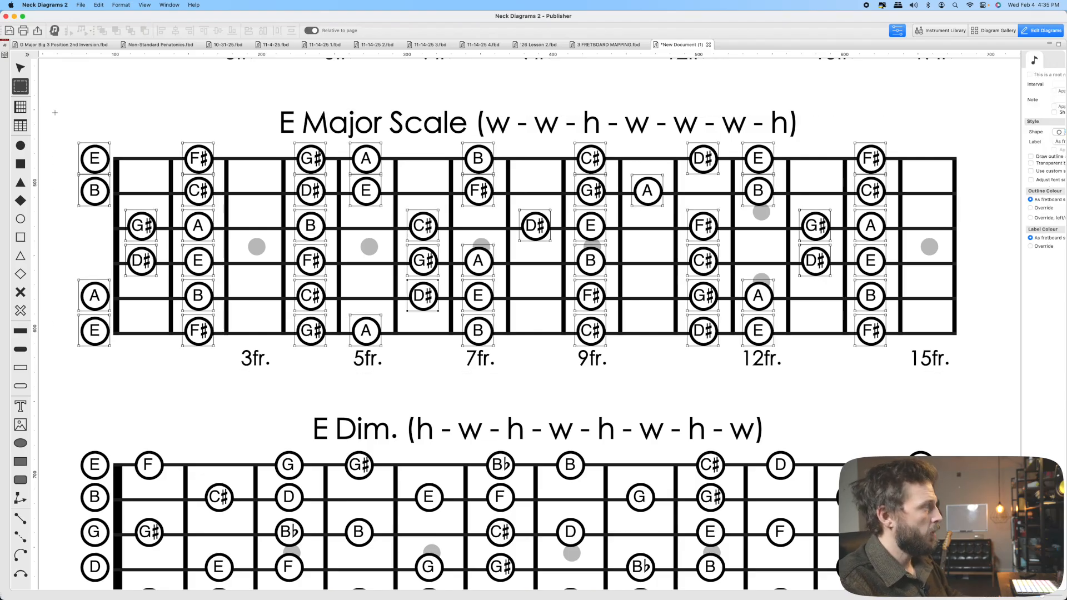
# - Add a new page to the document using the "Five" horizontal fretboard template
pyautogui.click(83, 5)
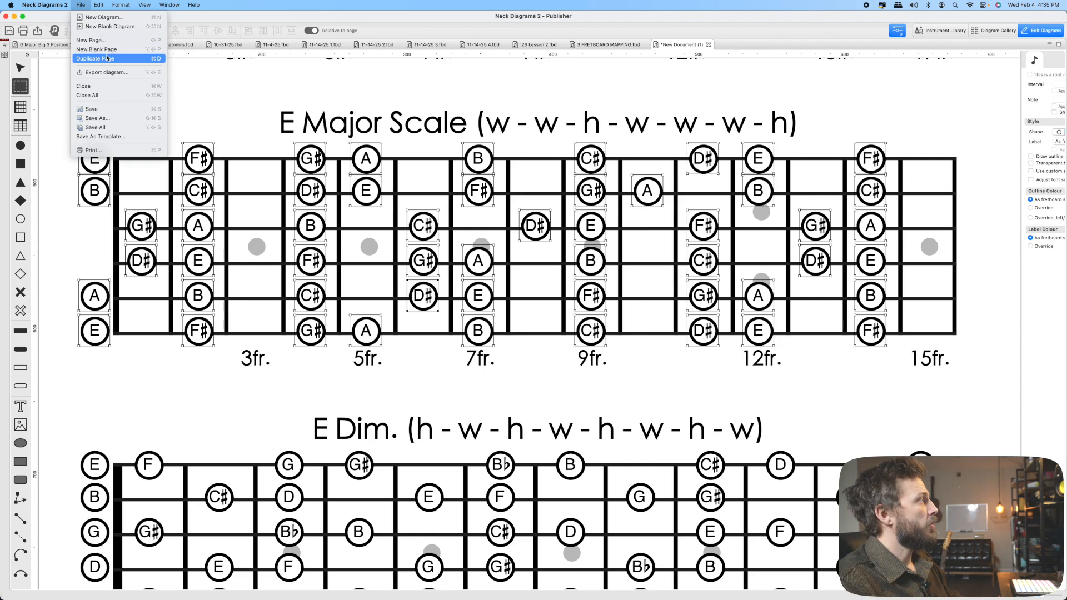
pyautogui.click(103, 40)
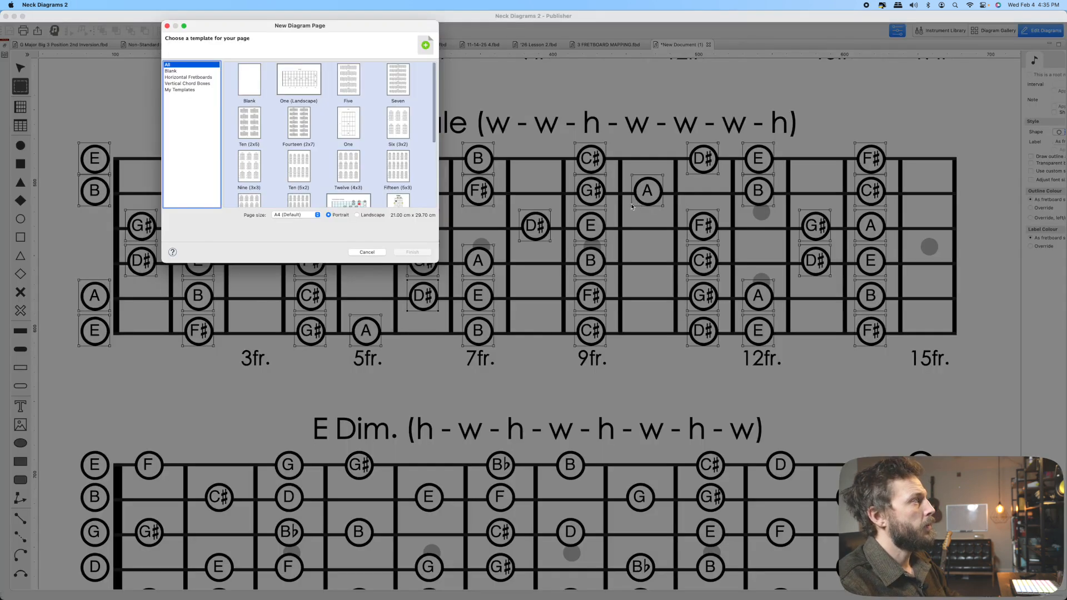
pyautogui.click(359, 86)
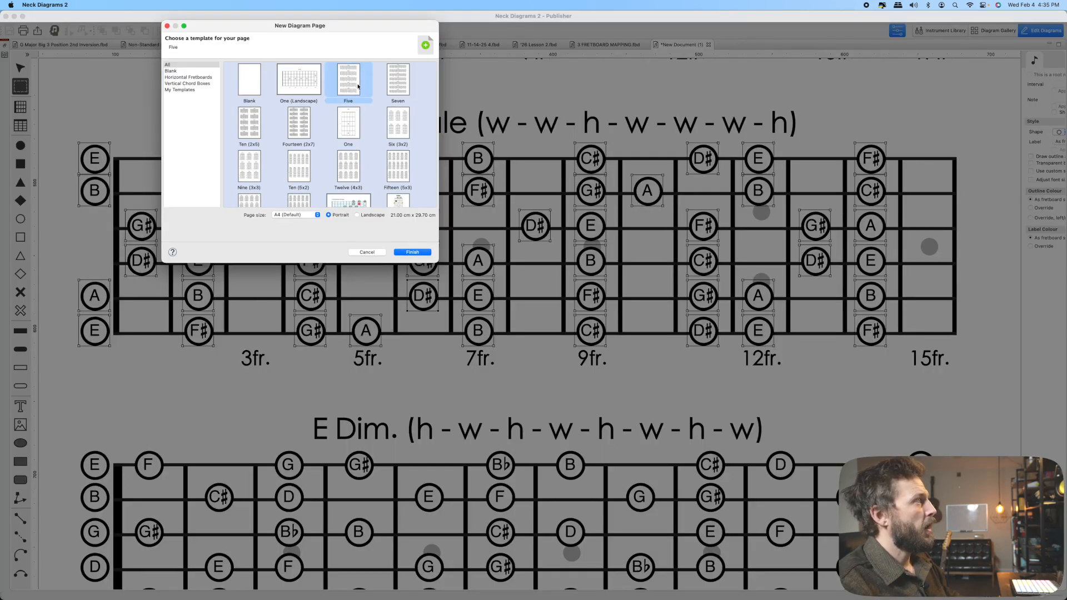
pyautogui.click(412, 252)
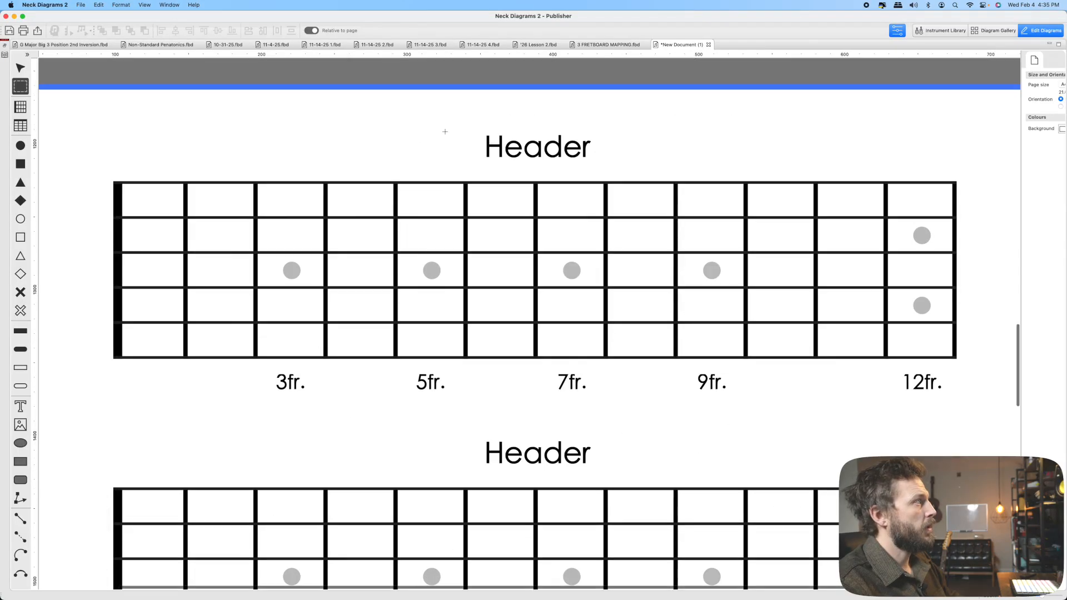
# - Paste the copied markers onto the new page's first fretboard and set the open low E marker as the root note
pyautogui.press('Escape')
pyautogui.click(519, 261)
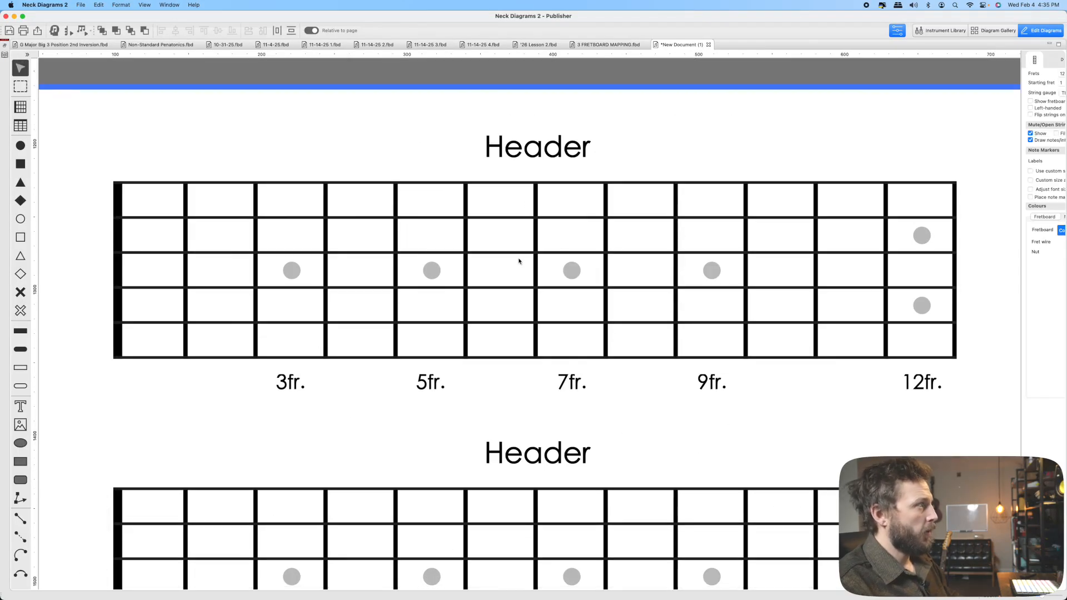
pyautogui.press('super+v')
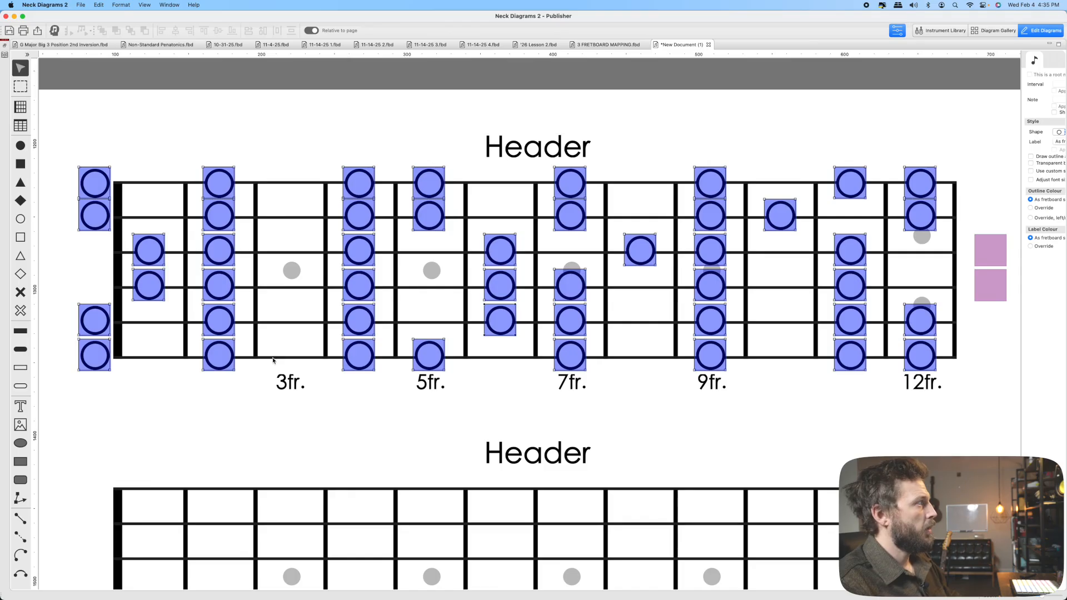
pyautogui.click(98, 363)
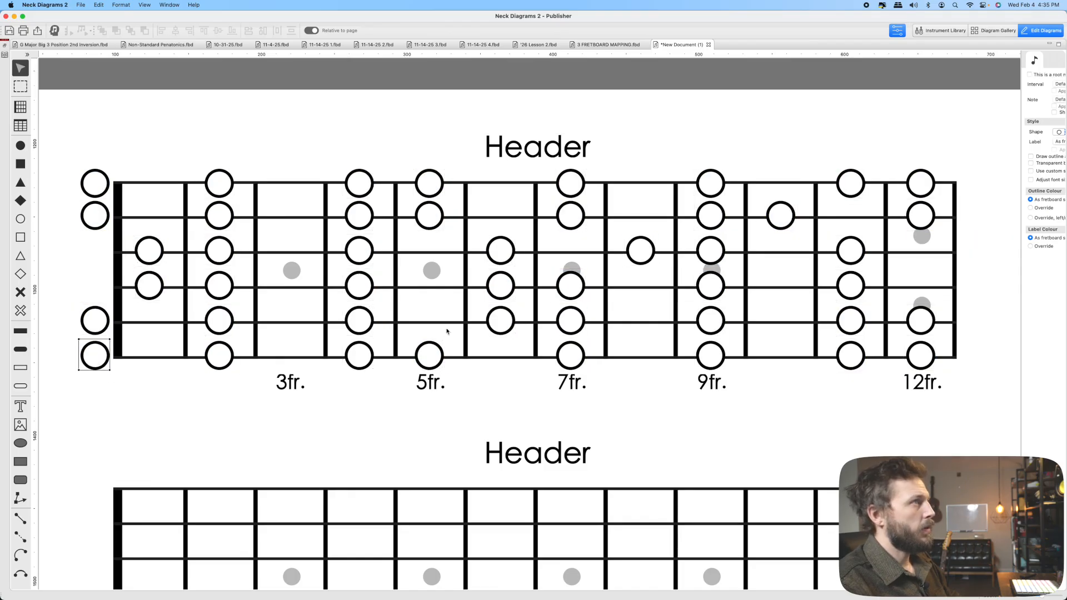
pyautogui.click(1047, 73)
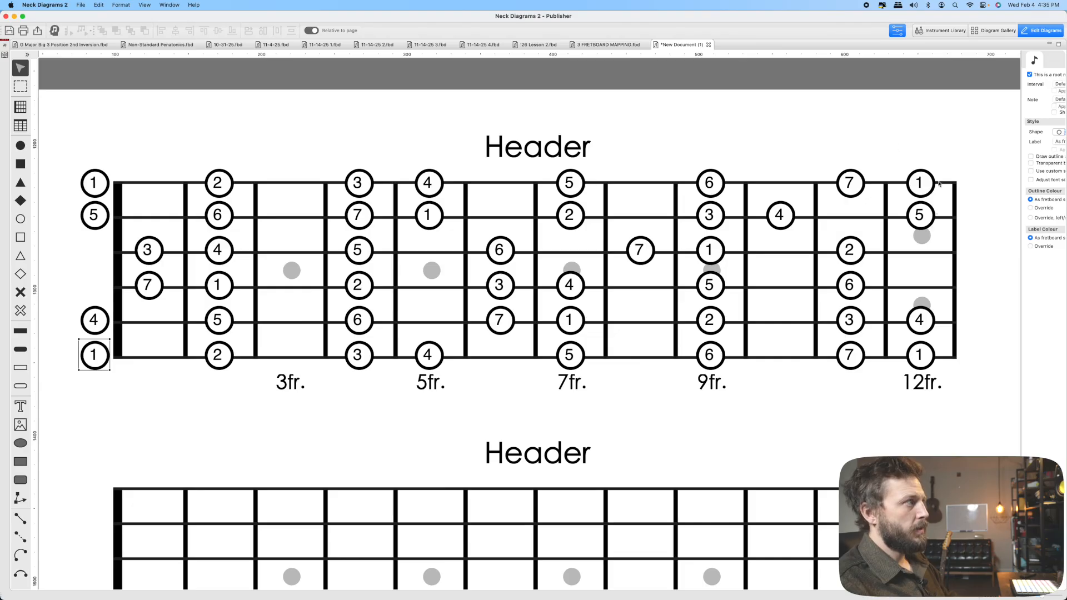
pyautogui.click(514, 150)
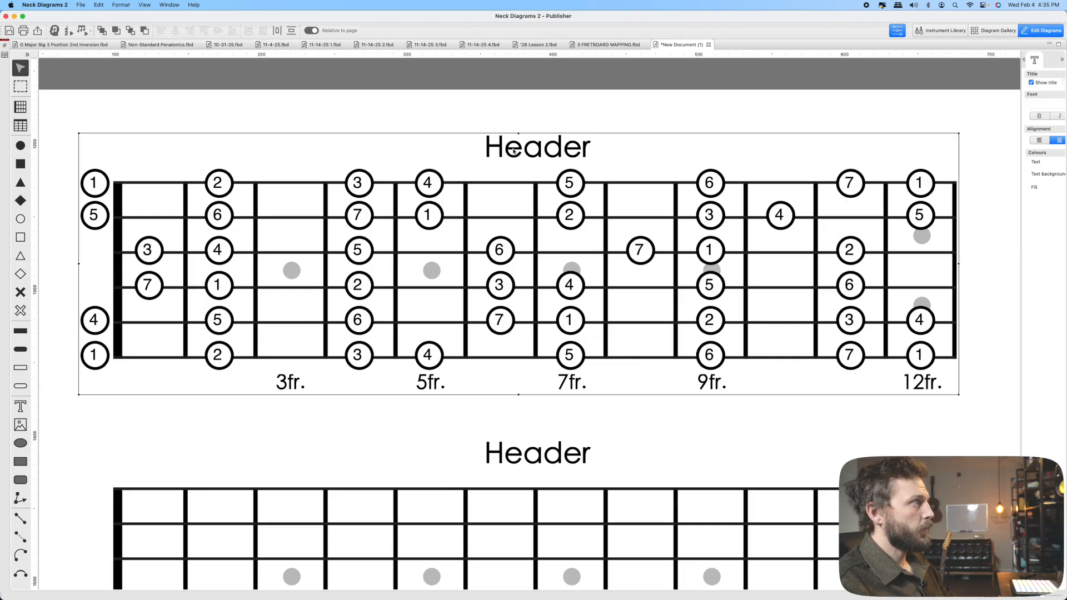
pyautogui.moveTo(600, 156); pyautogui.dragTo(477, 148)
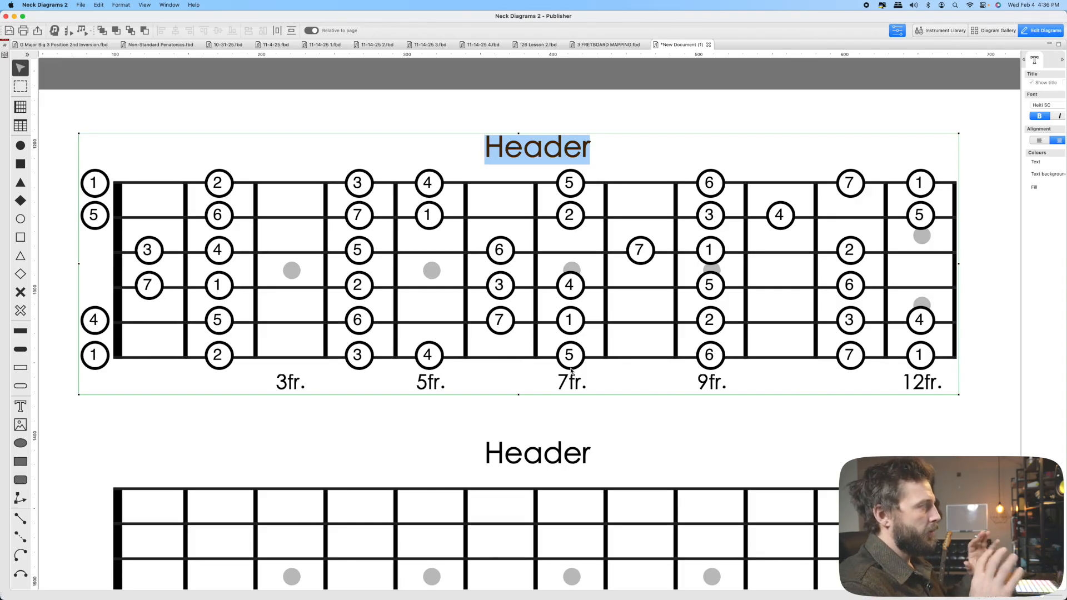
pyautogui.write('r')
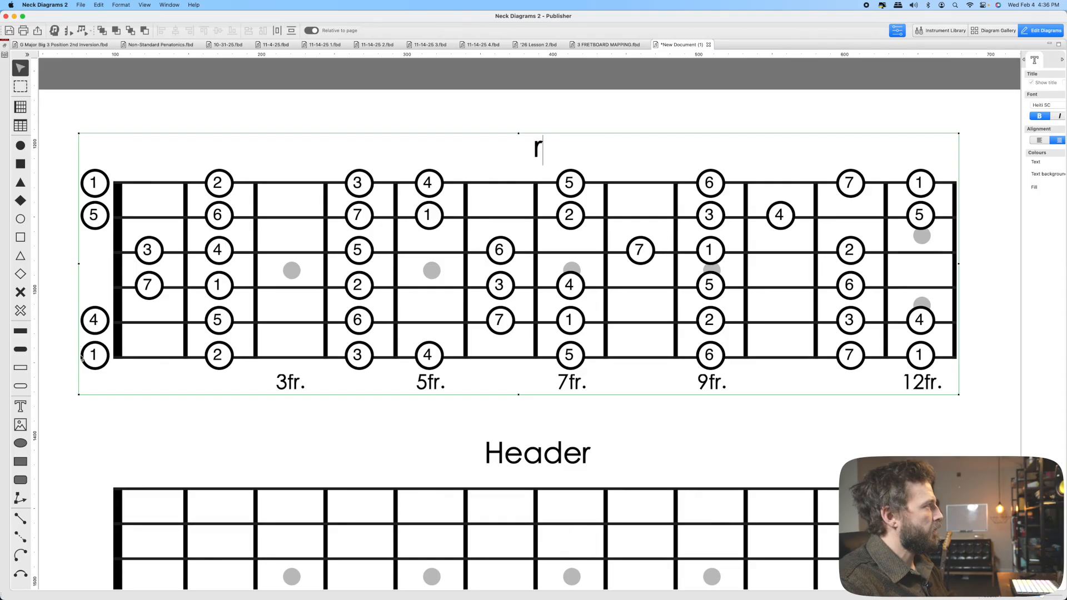
pyautogui.click(93, 357)
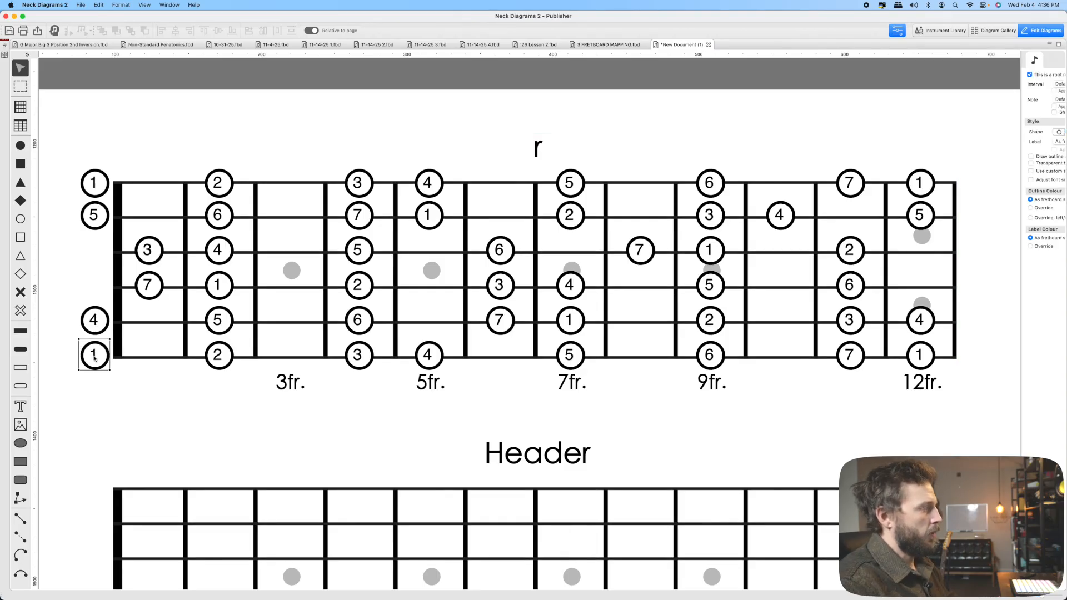
# - Replace the title of the new page's first fretboard with "E Major 7 Chord Family"
pyautogui.click(562, 147)
pyautogui.doubleClick(537, 148)
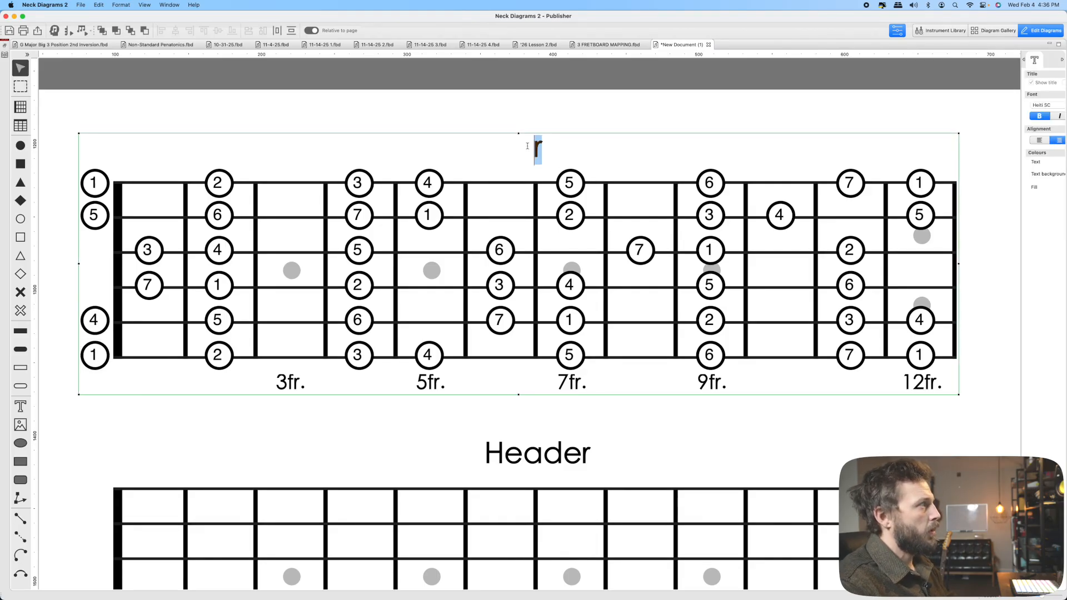
pyautogui.press('BackSpace')
pyautogui.write('E')
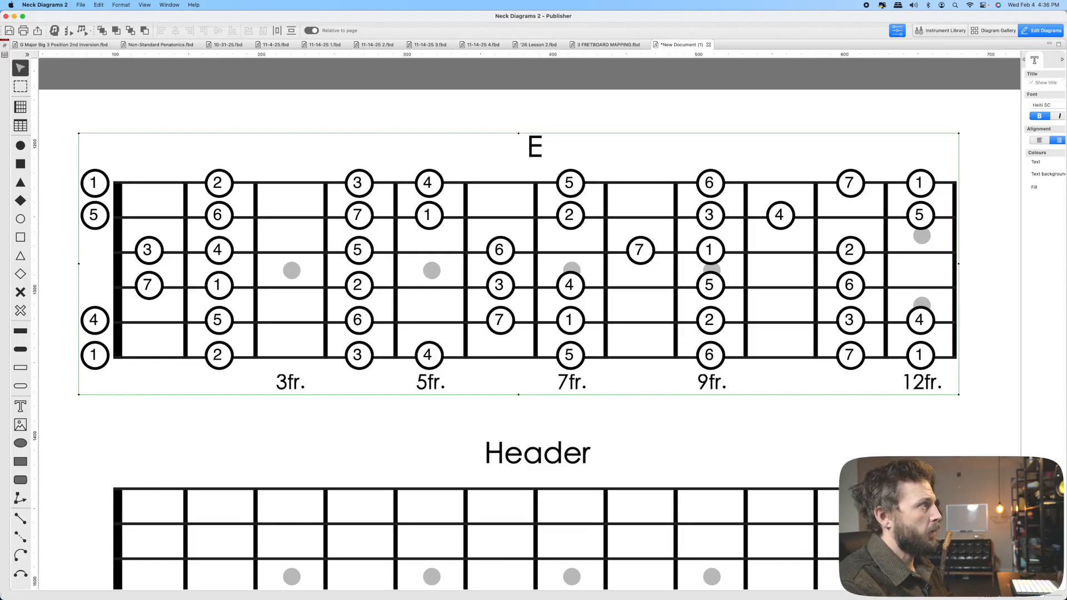
pyautogui.write(' Major 7 C')
pyautogui.press('BackSpace')
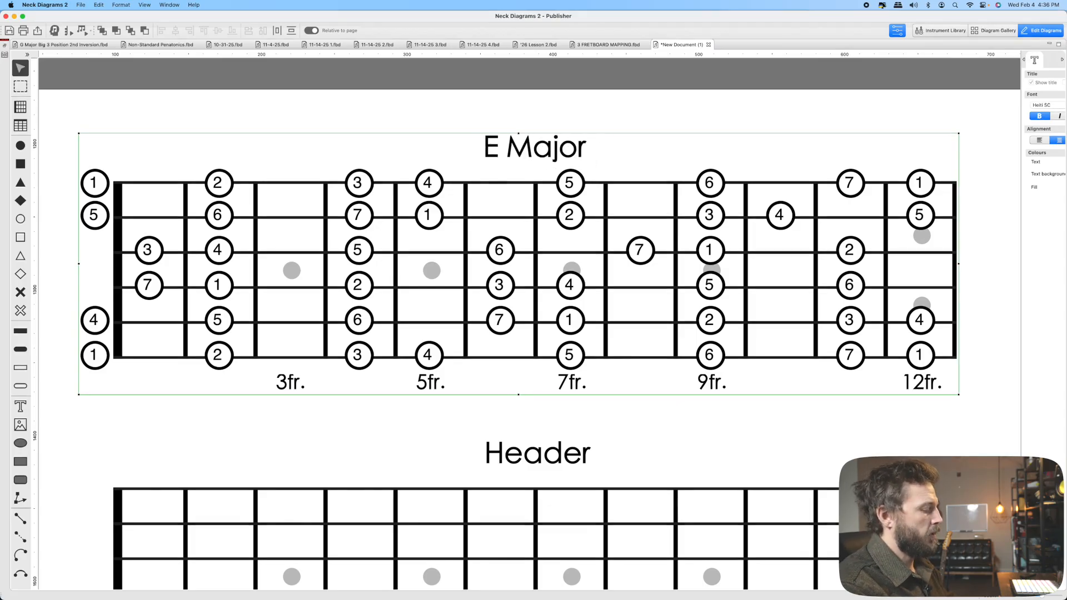
pyautogui.write('7 Chord Family')
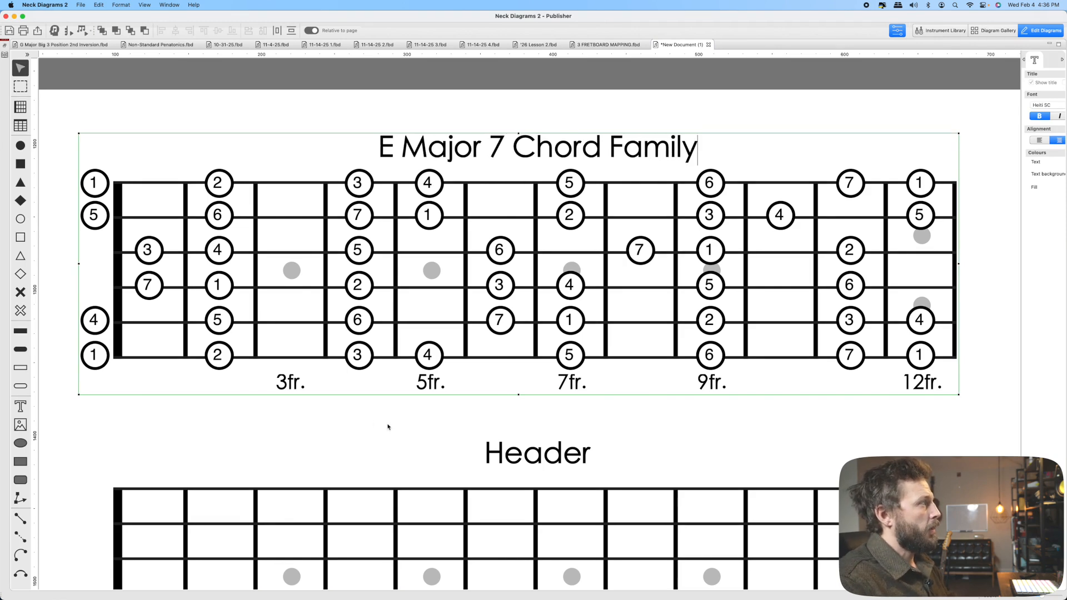
pyautogui.click(279, 419)
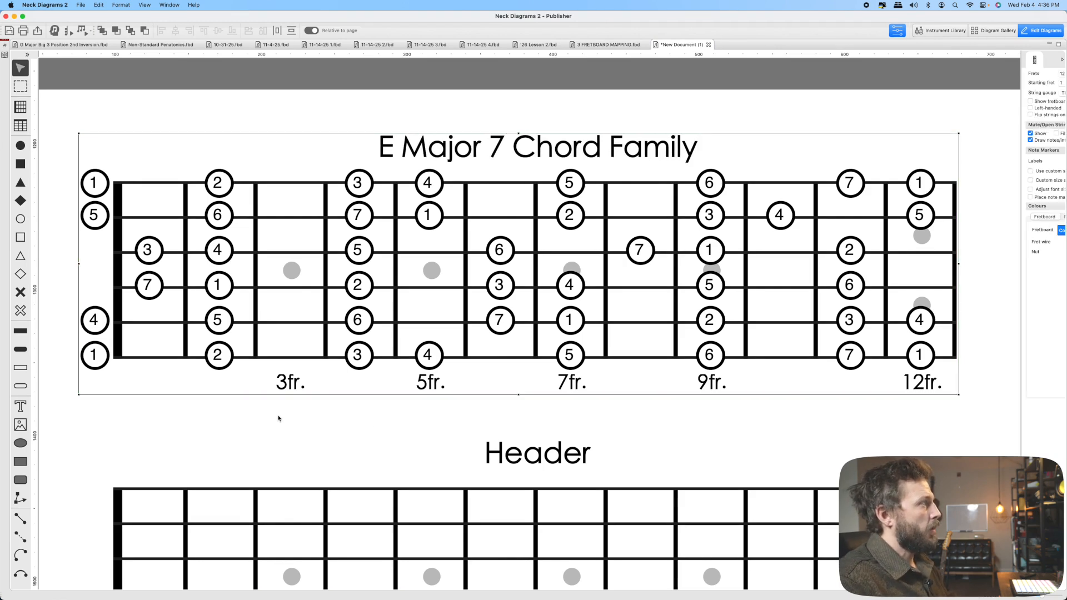
# - Mark the first chord with solid circles: open low E, D fret 1, G fret 1 and open B
pyautogui.click(276, 417)
pyautogui.press('n')
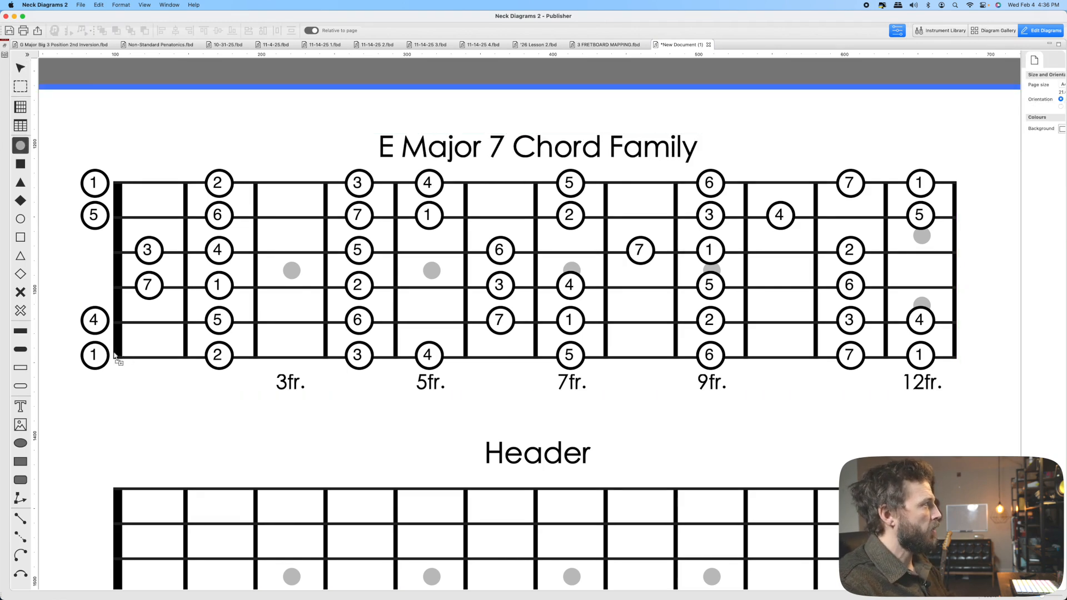
pyautogui.click(96, 356)
pyautogui.click(153, 286)
pyautogui.click(151, 252)
pyautogui.click(97, 217)
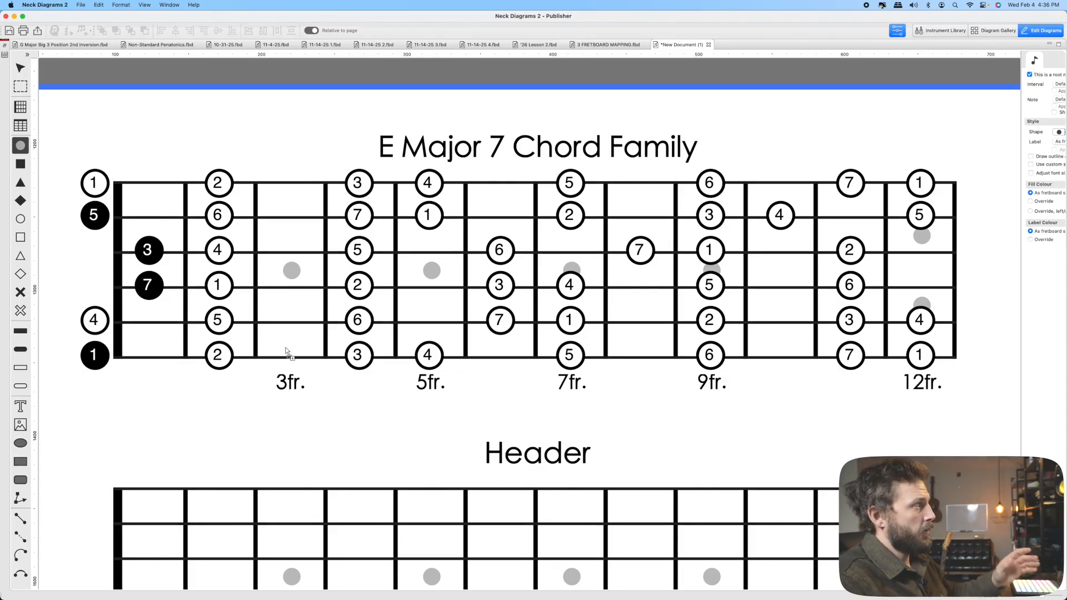
# - Mark the second chord with solid circles at fret 2 on the low E, D, G and B strings, and leave the tool
pyautogui.click(220, 356)
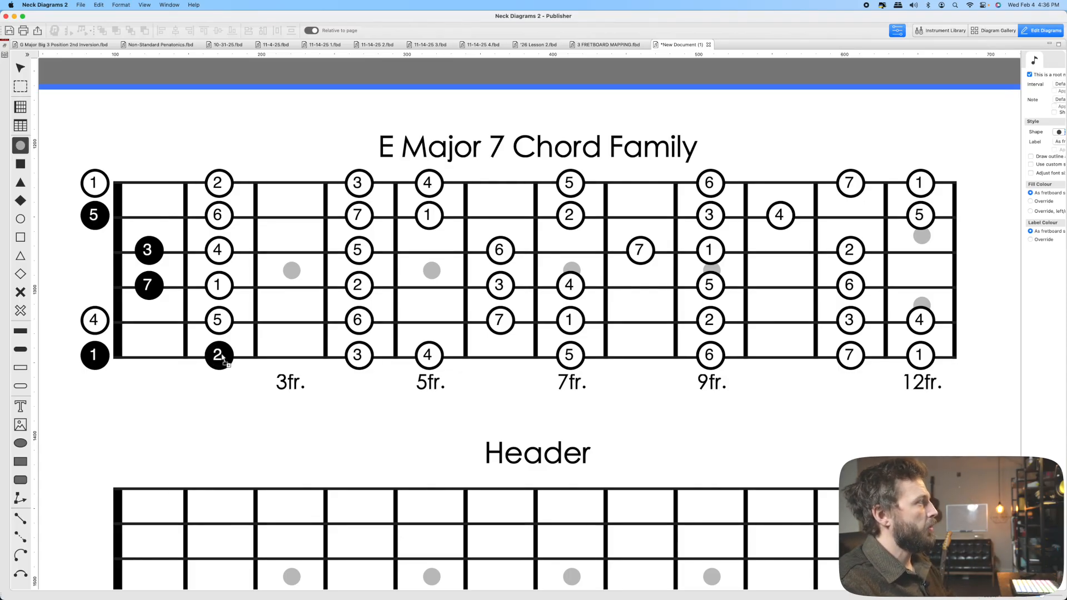
pyautogui.click(219, 284)
pyautogui.click(219, 250)
pyautogui.click(222, 220)
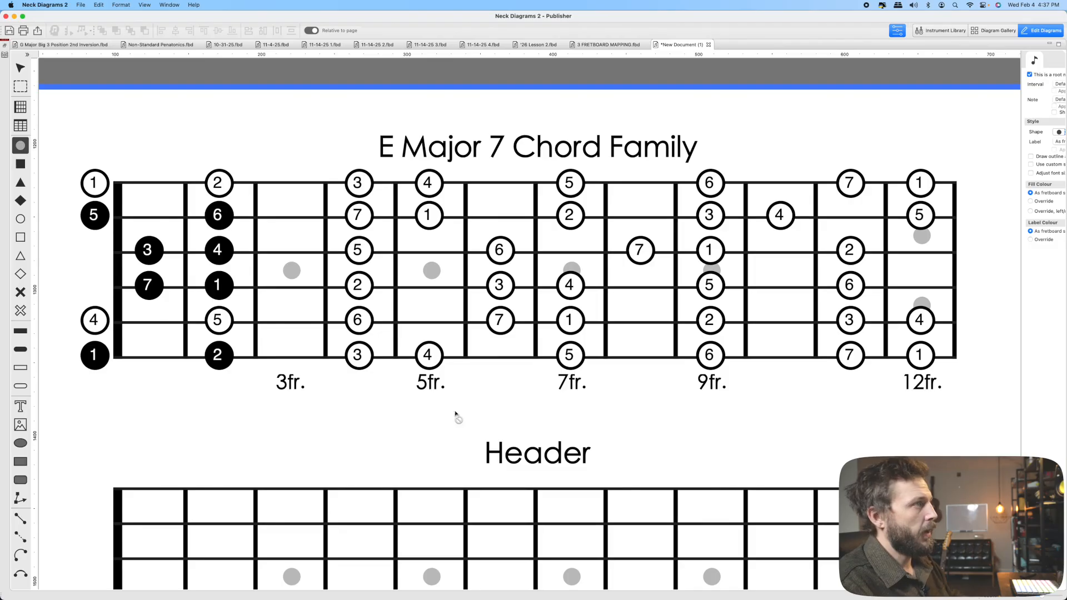
pyautogui.press('Escape')
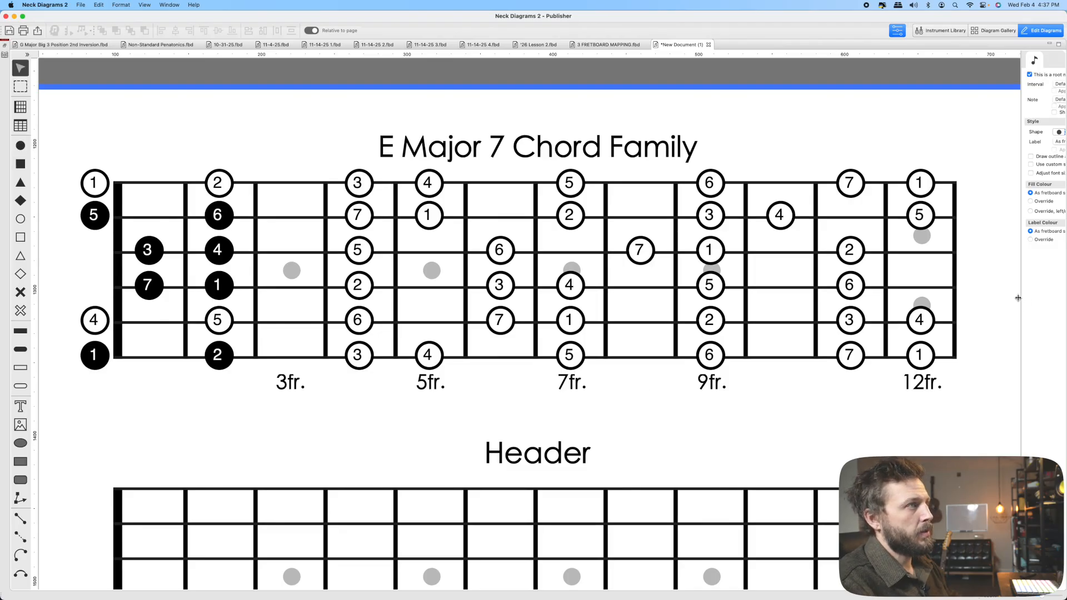
# - Widen the marker properties area and override the fill colour of the four solid circles at fret 2 with red
pyautogui.moveTo(1017, 298); pyautogui.dragTo(962, 299)
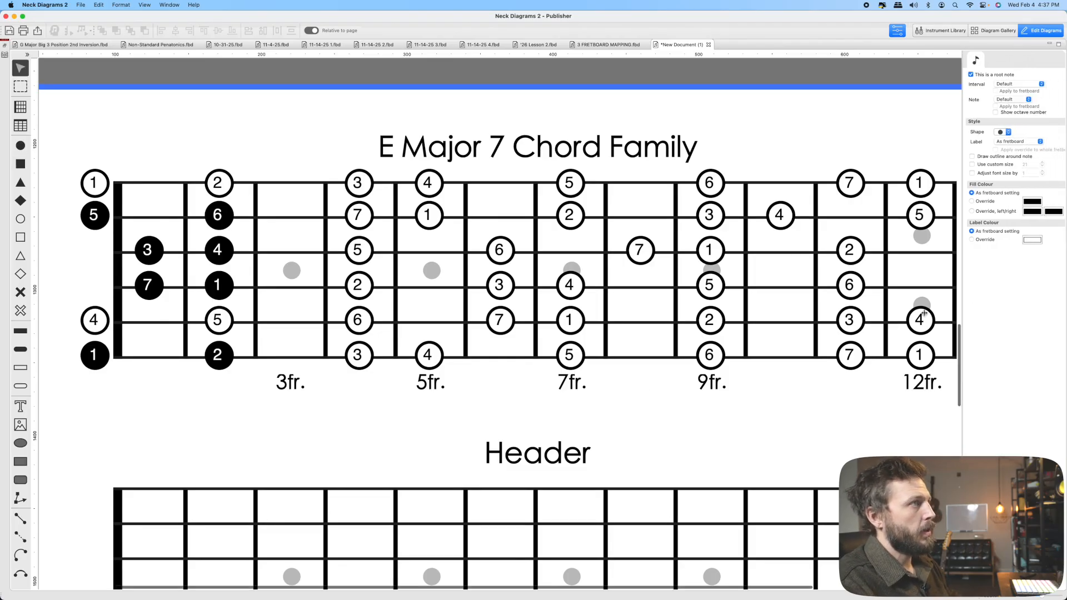
pyautogui.click(230, 359)
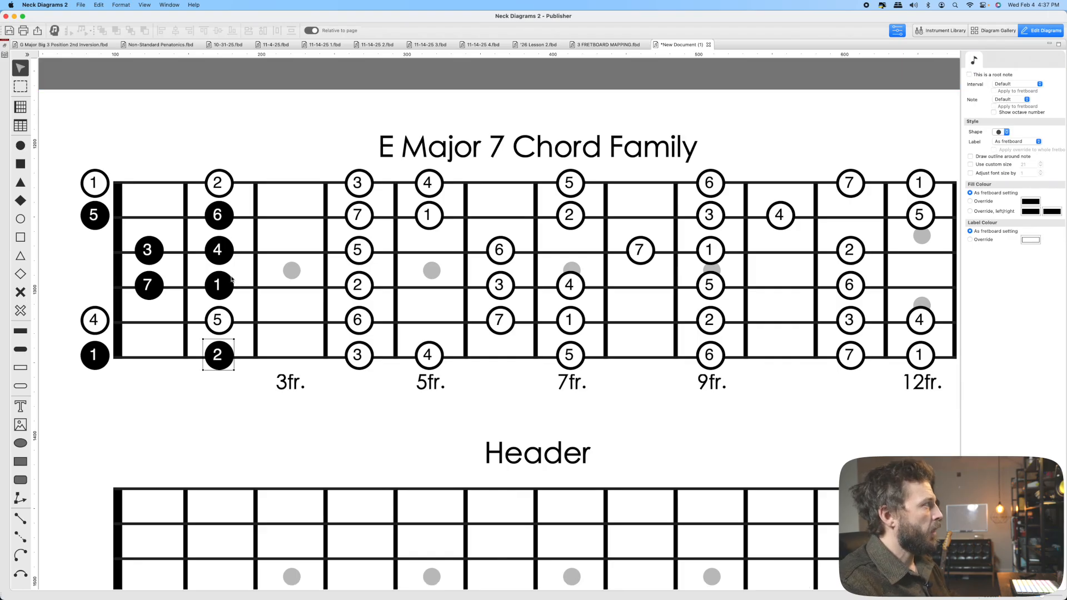
pyautogui.keyDown('shift'); pyautogui.click(230, 282); pyautogui.keyUp('shift')
pyautogui.keyDown('shift'); pyautogui.click(230, 247); pyautogui.keyUp('shift')
pyautogui.keyDown('shift'); pyautogui.click(229, 227); pyautogui.keyUp('shift')
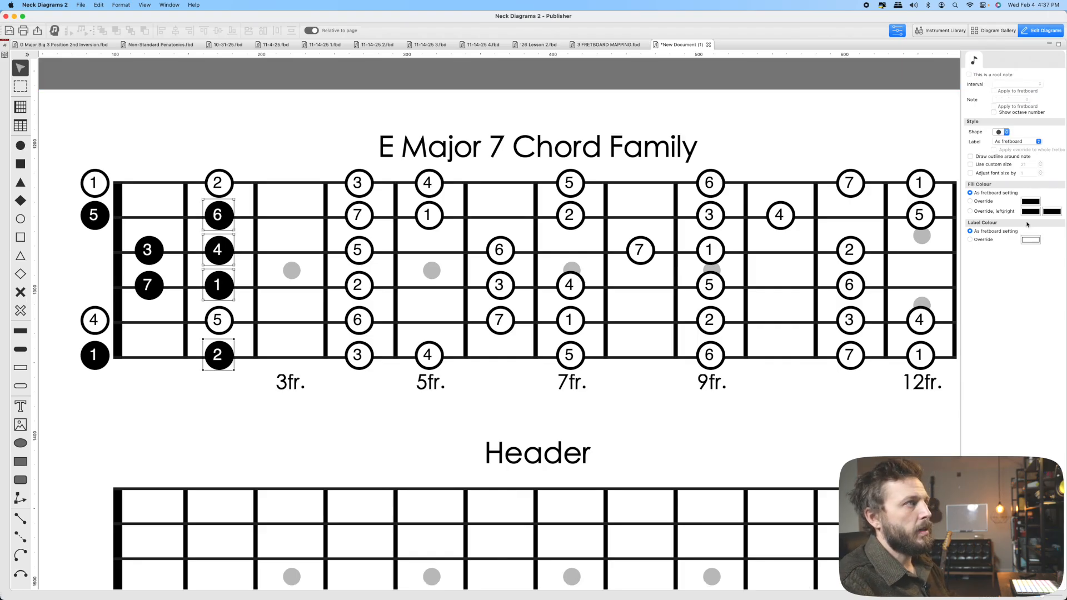
pyautogui.click(1030, 201)
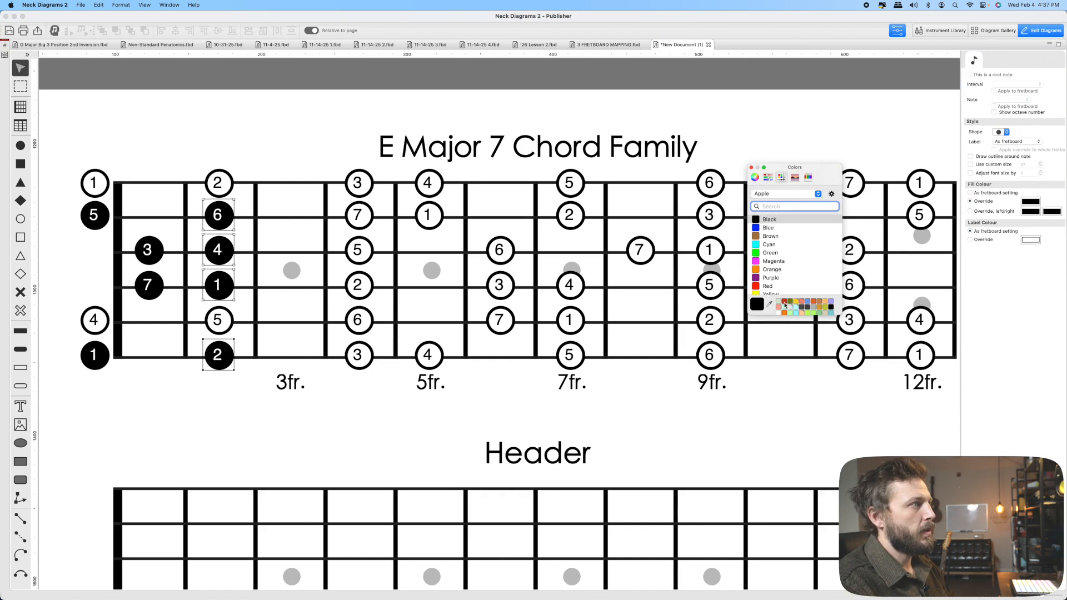
pyautogui.click(750, 167)
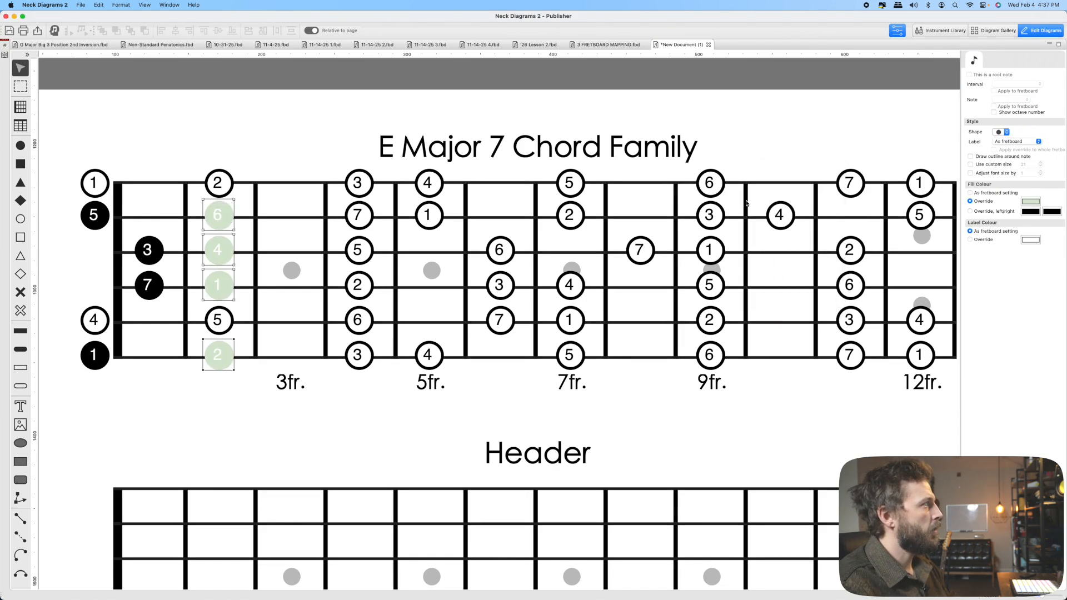
pyautogui.click(1031, 202)
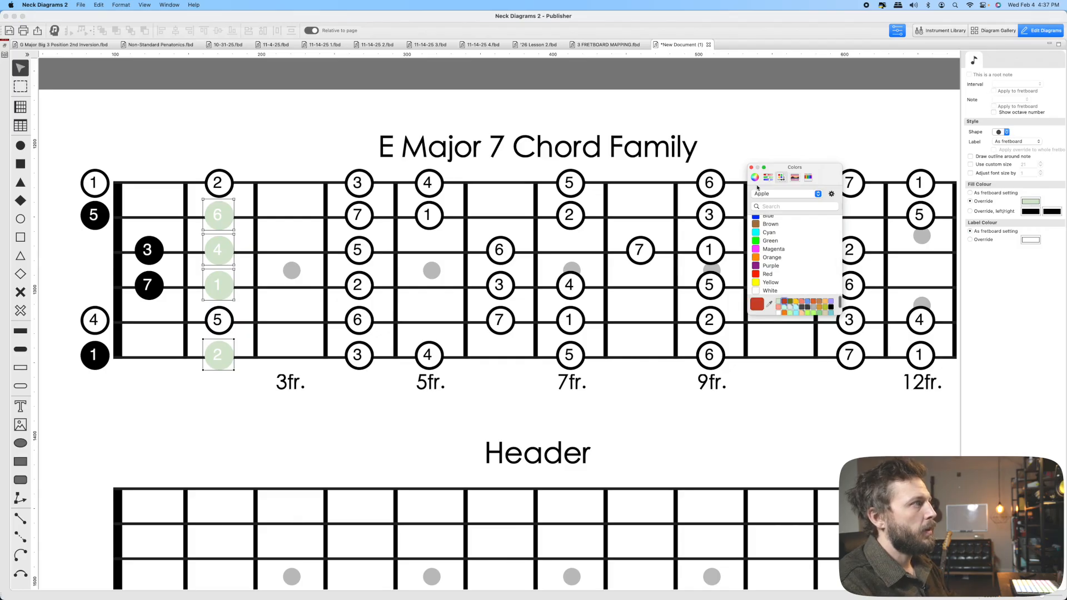
pyautogui.click(752, 167)
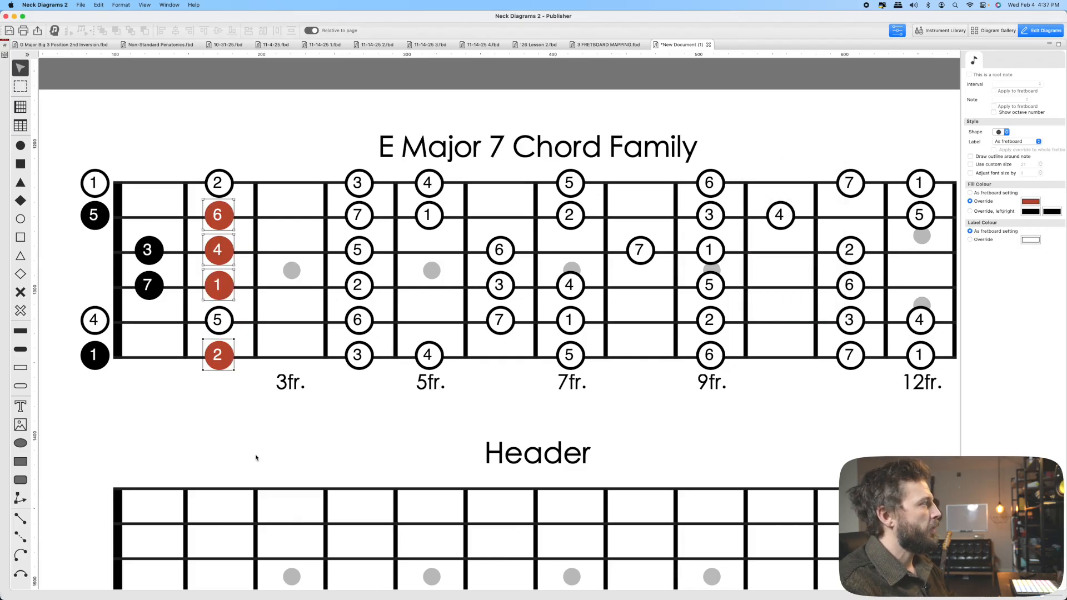
# - Mark the third chord with solid circles at fret 4 on the low E, D, G and B strings
pyautogui.click(359, 355)
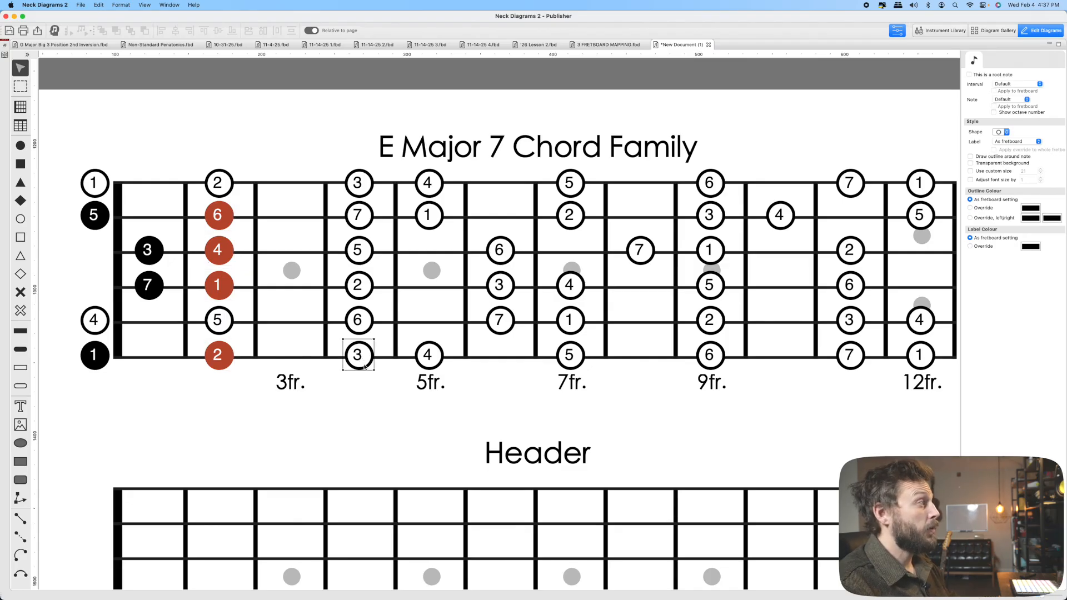
pyautogui.press('n')
pyautogui.click(360, 355)
pyautogui.click(360, 284)
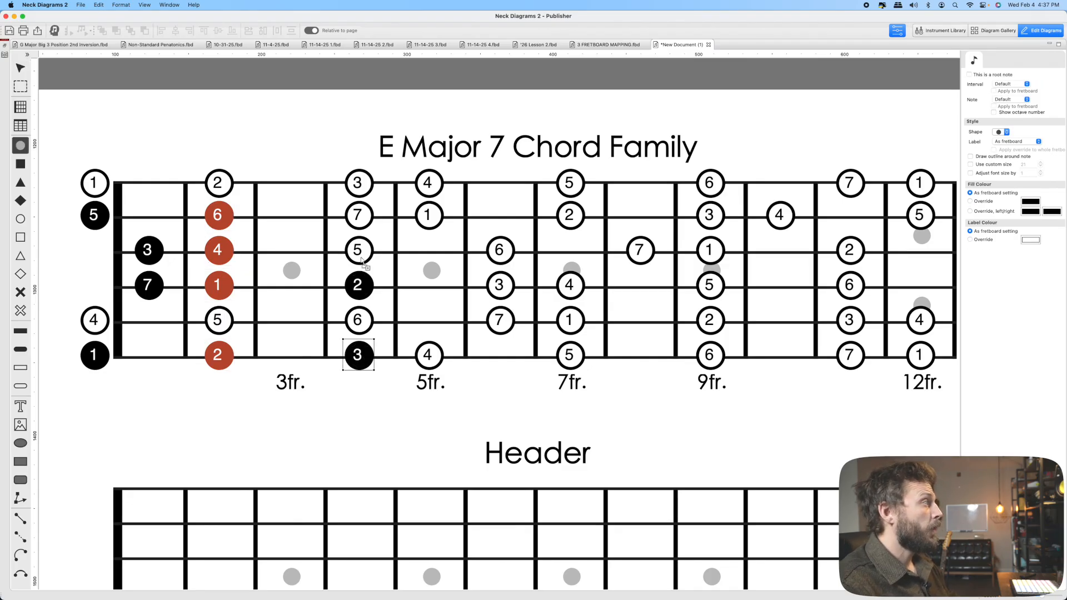
pyautogui.click(360, 251)
pyautogui.click(362, 222)
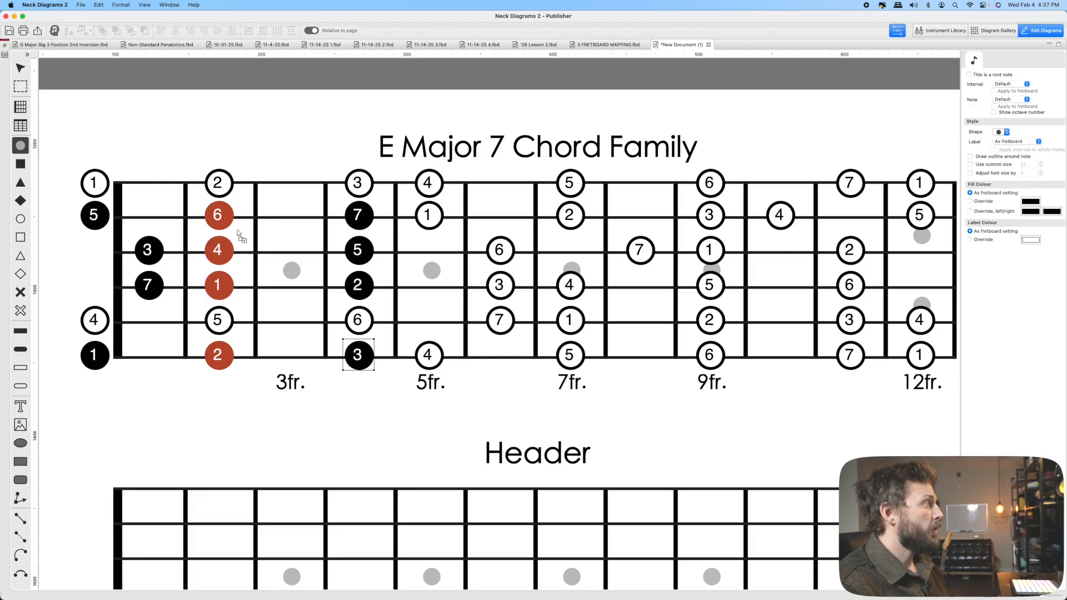
pyautogui.press('v')
# - Override the fill colour of the four solid circles at fret 4 with olive green
pyautogui.click(364, 220)
pyautogui.keyDown('shift'); pyautogui.click(363, 251); pyautogui.keyUp('shift')
pyautogui.keyDown('shift'); pyautogui.click(364, 287); pyautogui.keyUp('shift')
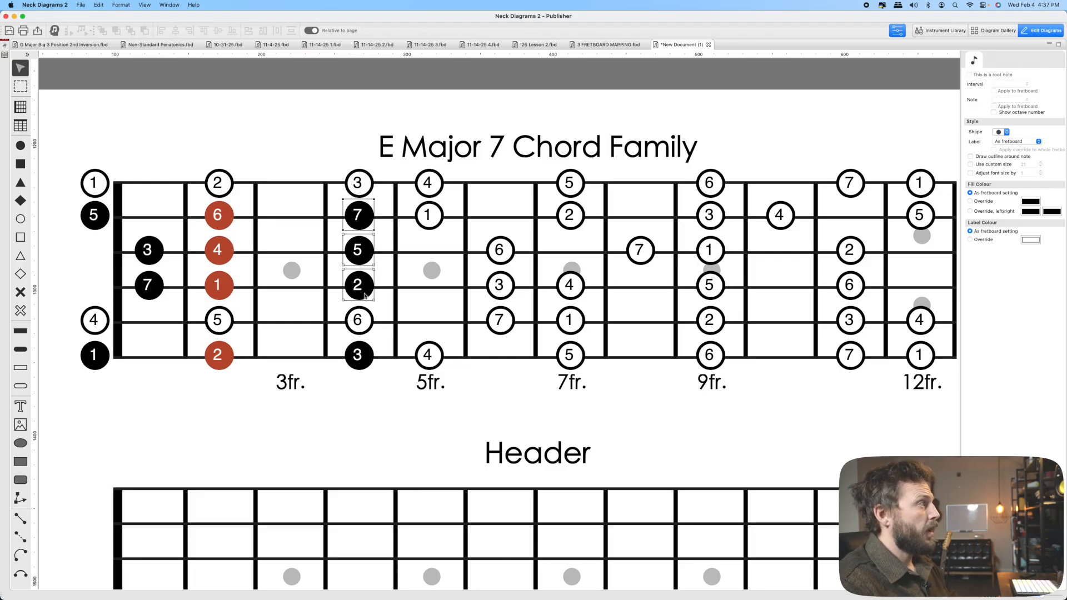
pyautogui.keyDown('shift'); pyautogui.click(367, 357); pyautogui.keyUp('shift')
pyautogui.click(1030, 210)
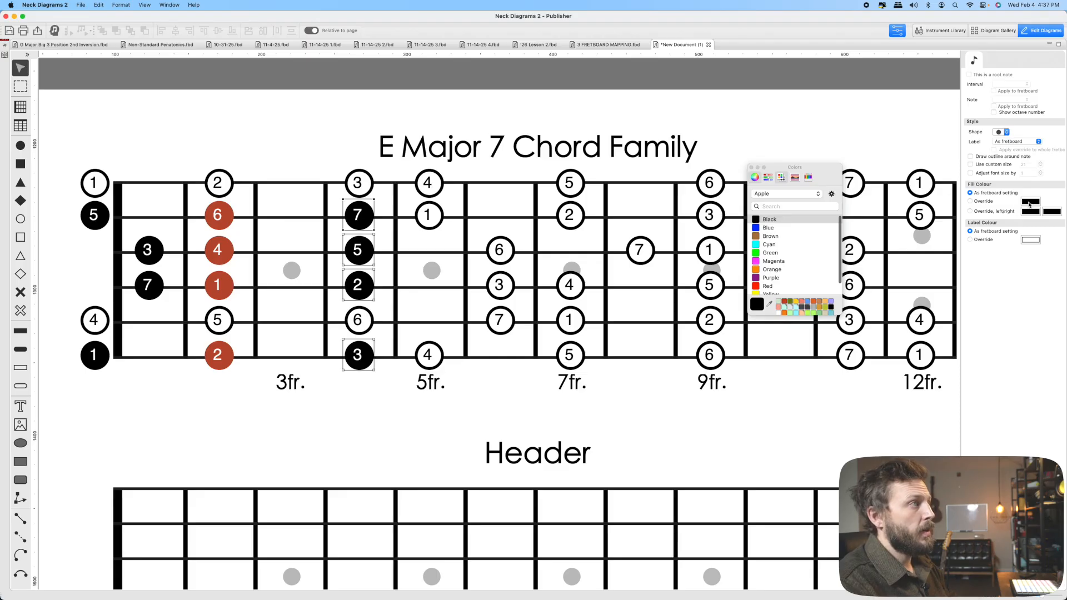
pyautogui.click(789, 300)
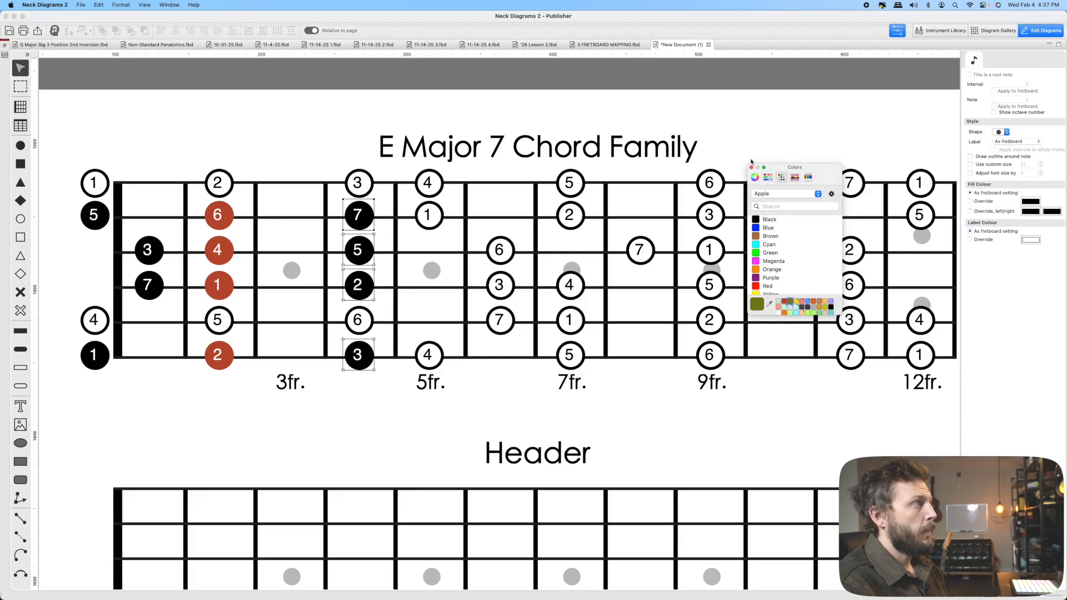
pyautogui.click(752, 168)
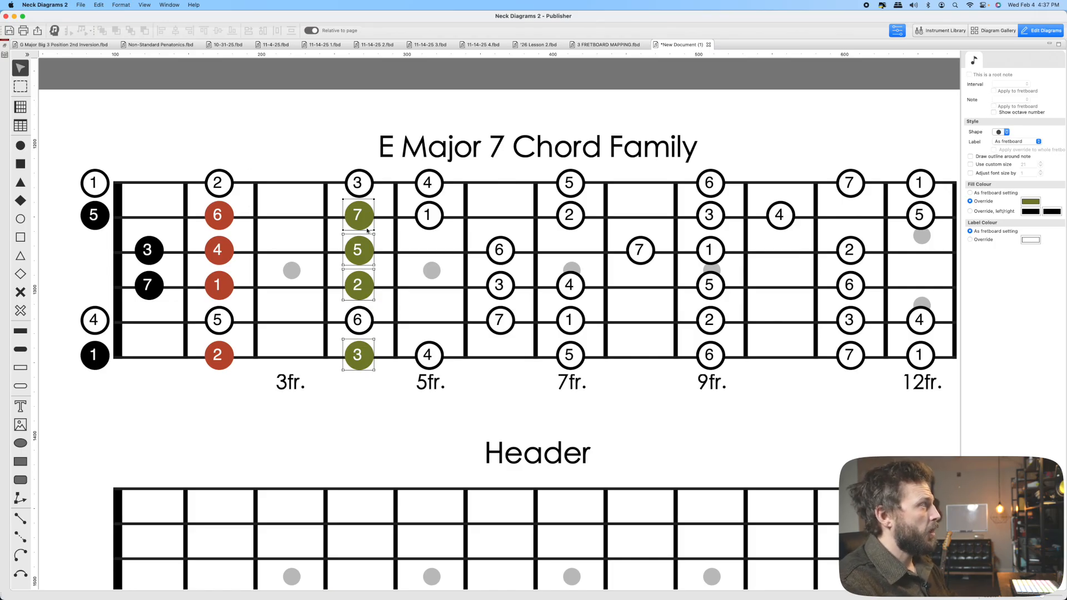
# - Mark the fourth chord with solid circles: low E fret 5, D fret 6, G fret 6 and B fret 5
pyautogui.click(430, 361)
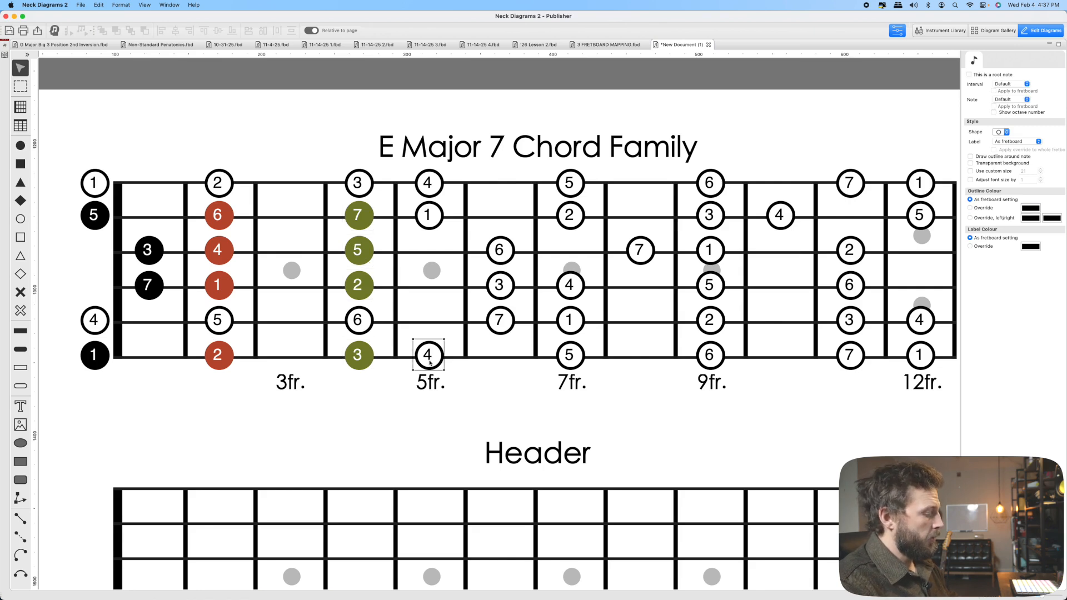
pyautogui.press('c')
pyautogui.click(429, 359)
pyautogui.click(499, 285)
pyautogui.click(499, 249)
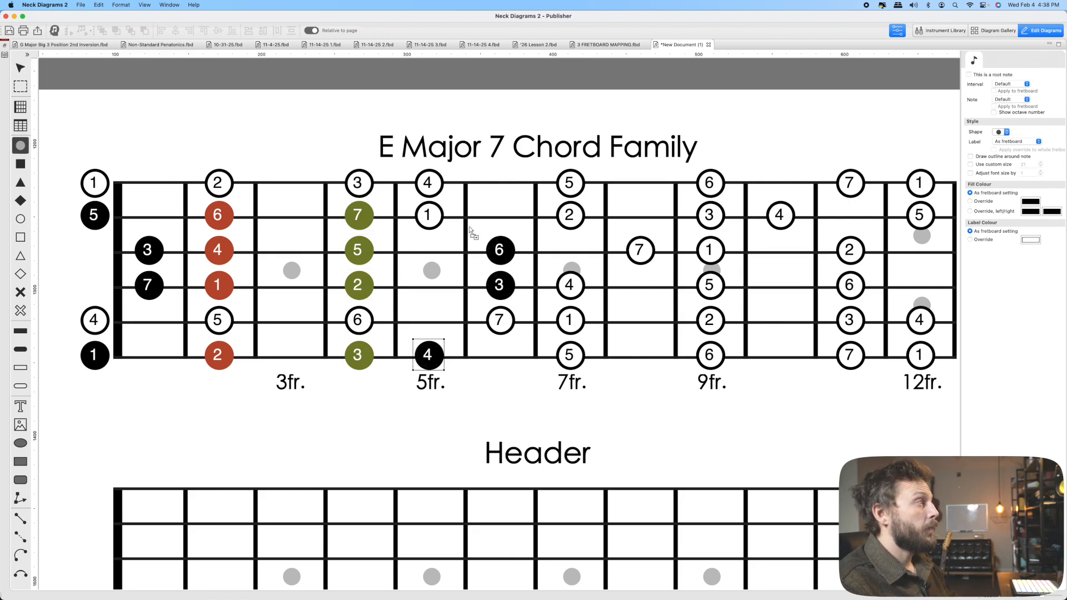
pyautogui.click(429, 215)
pyautogui.press('v')
# - Override the fill colour of the fourth chord's four solid circles at frets 5 and 6 with yellow
pyautogui.click(434, 218)
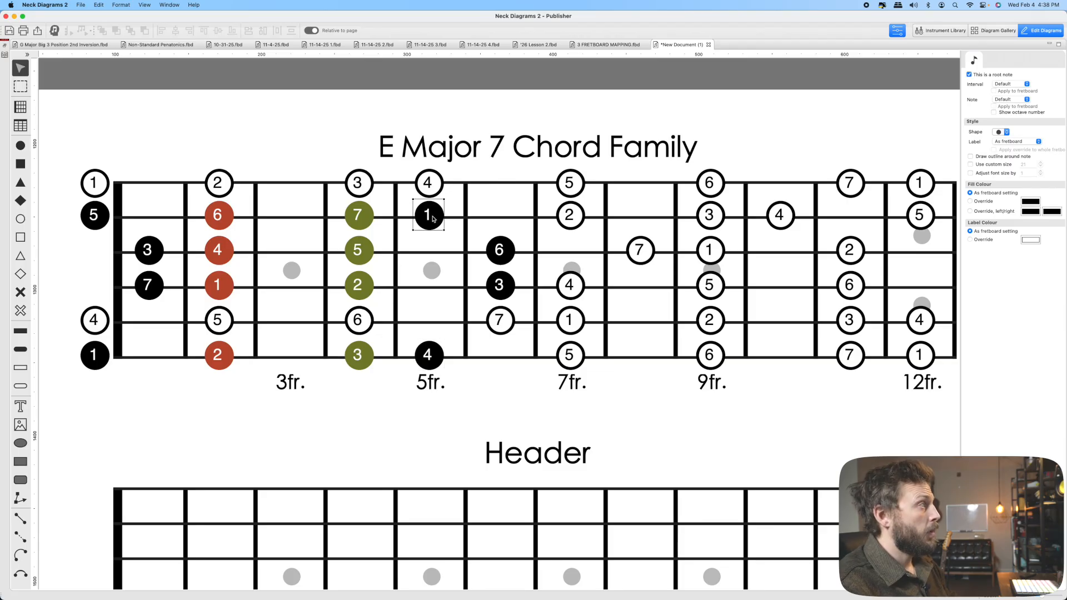
pyautogui.keyDown('shift'); pyautogui.click(503, 254); pyautogui.keyUp('shift')
pyautogui.keyDown('shift'); pyautogui.click(507, 282); pyautogui.keyUp('shift')
pyautogui.keyDown('shift'); pyautogui.click(437, 356); pyautogui.keyUp('shift')
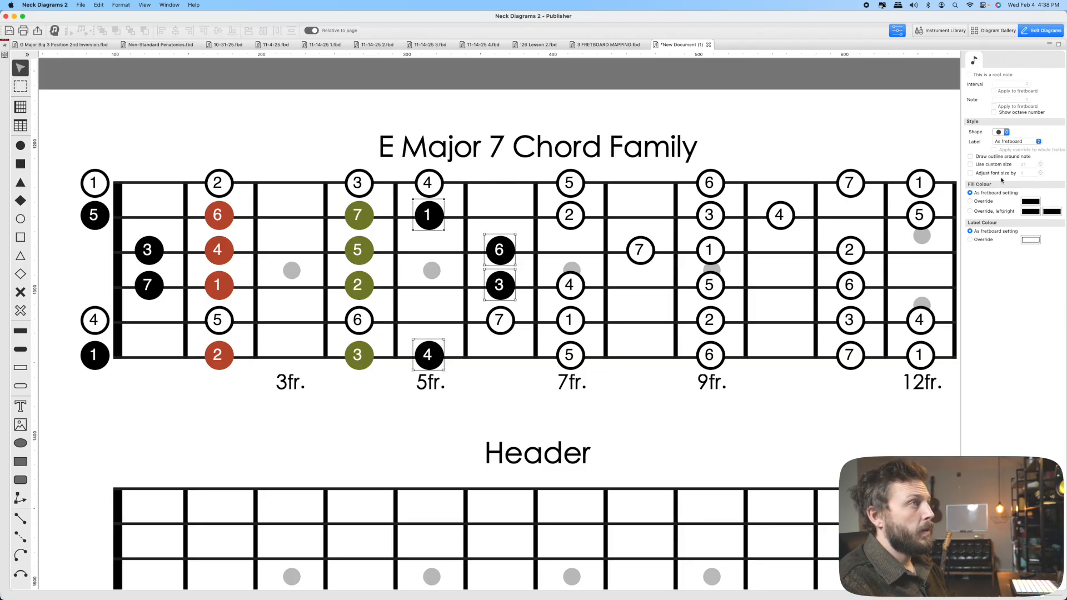
pyautogui.click(1035, 203)
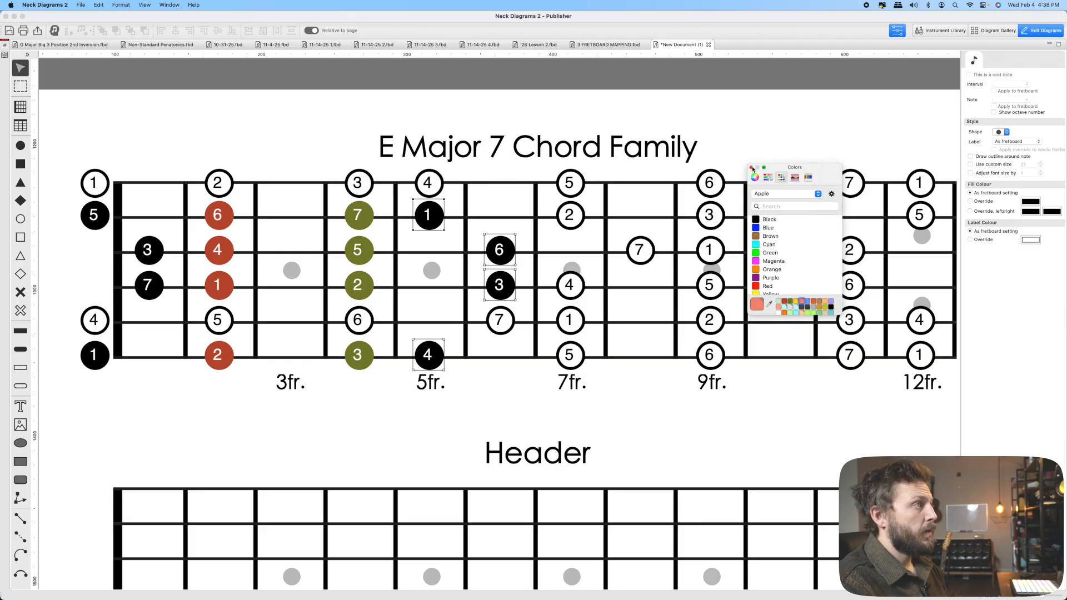
pyautogui.click(796, 301)
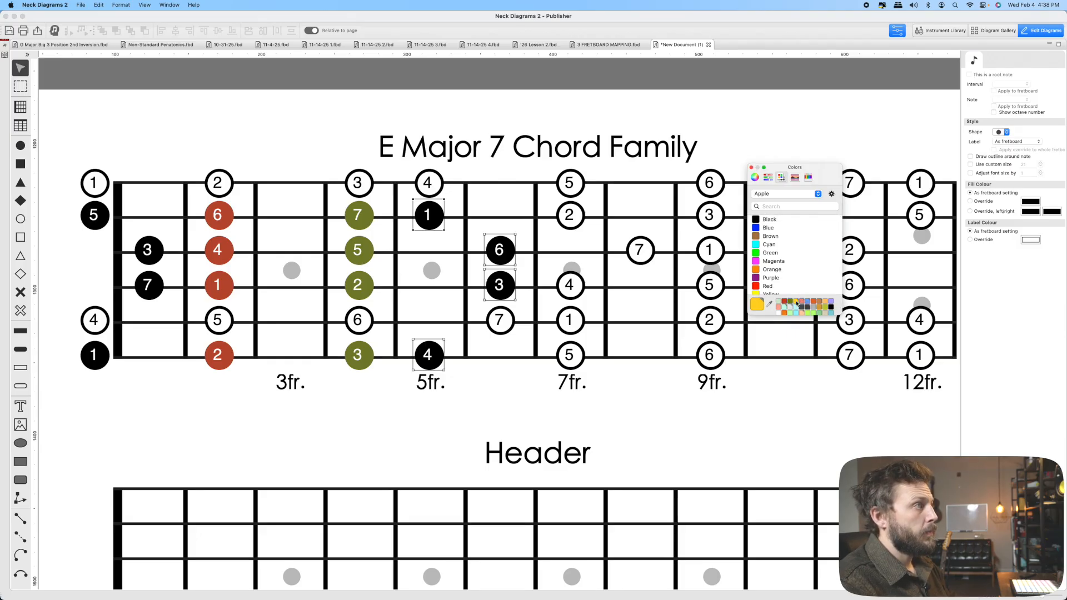
pyautogui.click(752, 168)
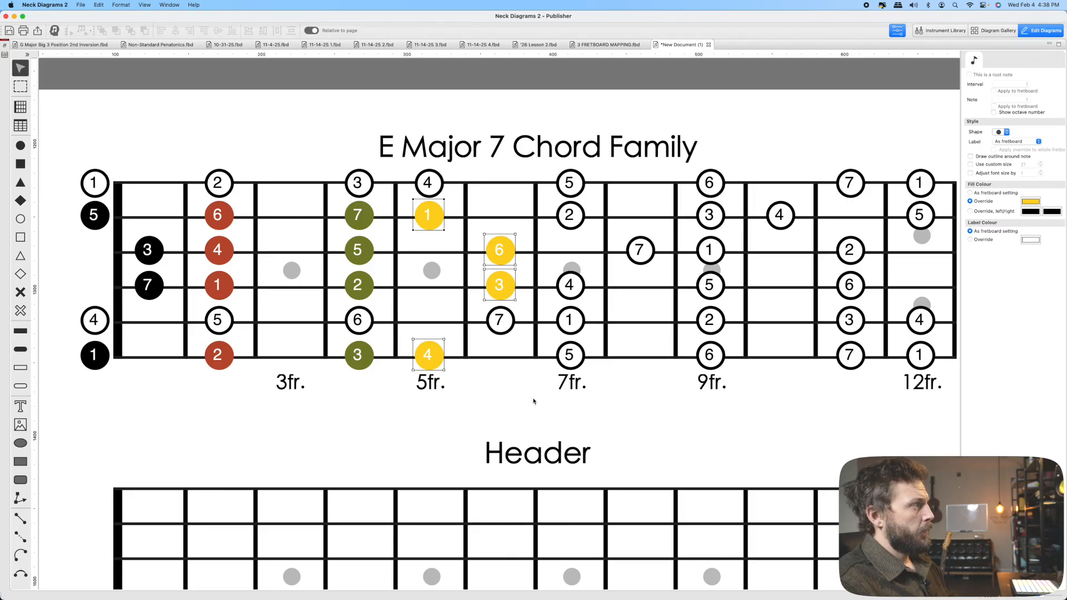
# - Mark the fifth chord with solid circles: low E fret 7, D fret 7, G fret 8 and B fret 7
pyautogui.press('c')
pyautogui.click(569, 358)
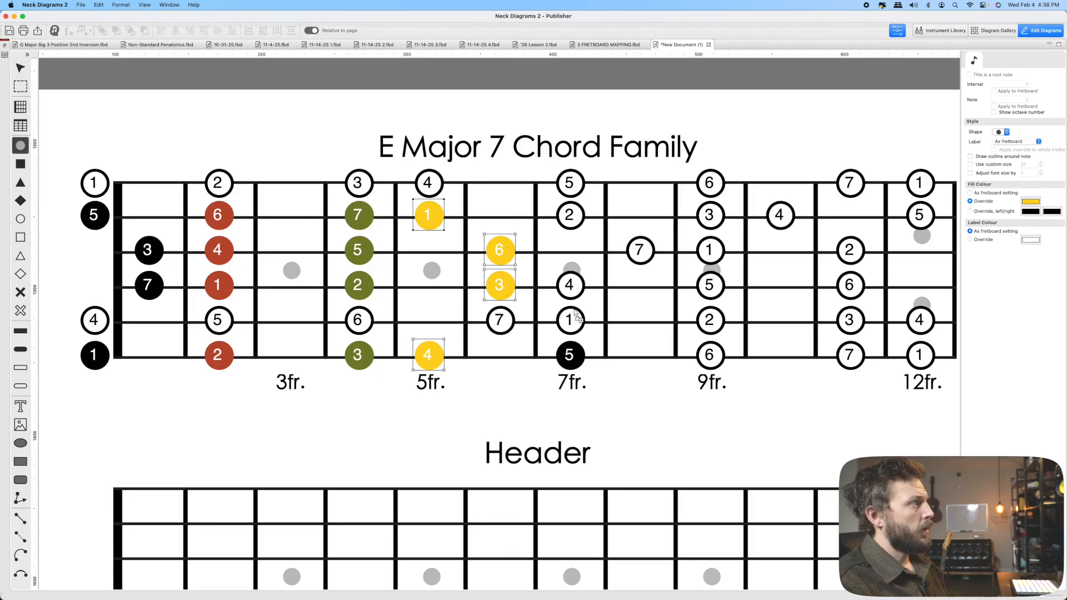
pyautogui.click(572, 286)
pyautogui.click(635, 257)
pyautogui.click(570, 217)
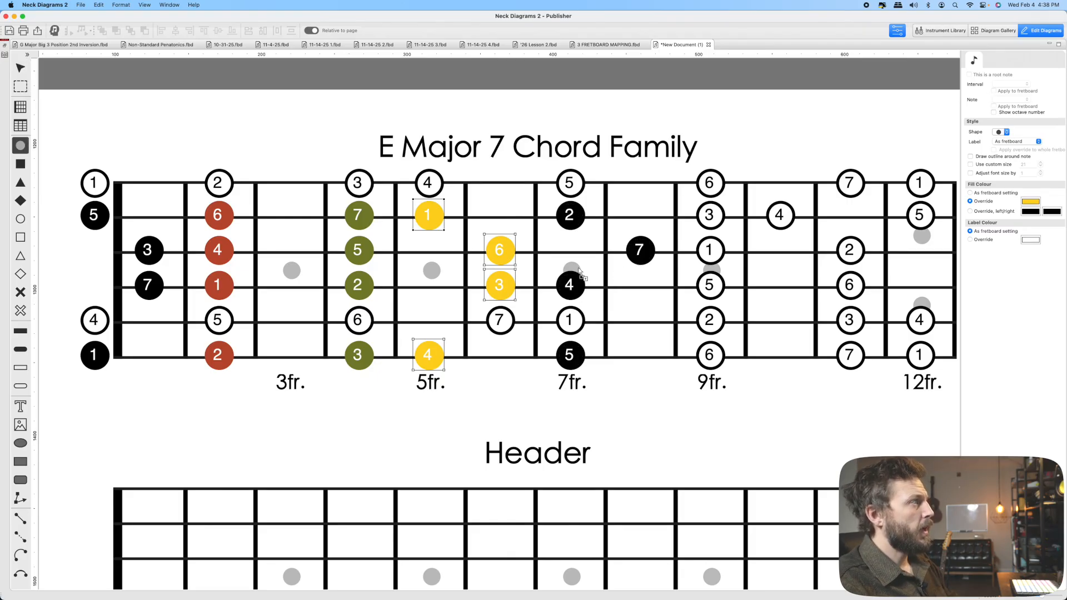
pyautogui.press('v')
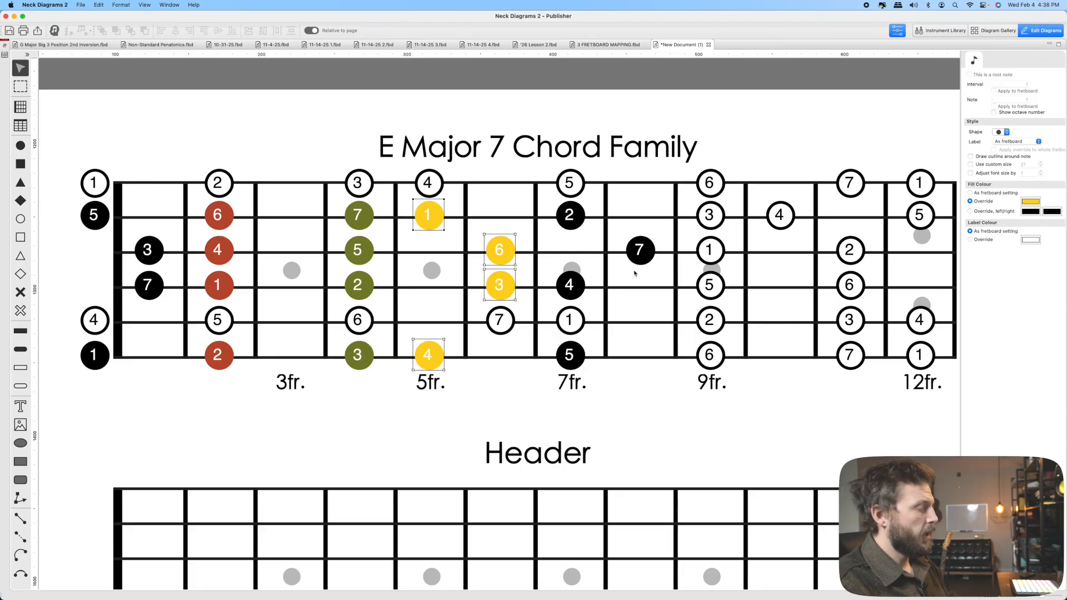
# - Override the fill colour of the fifth chord's four solid circles at frets 7 and 8 with salmon pink
pyautogui.click(565, 223)
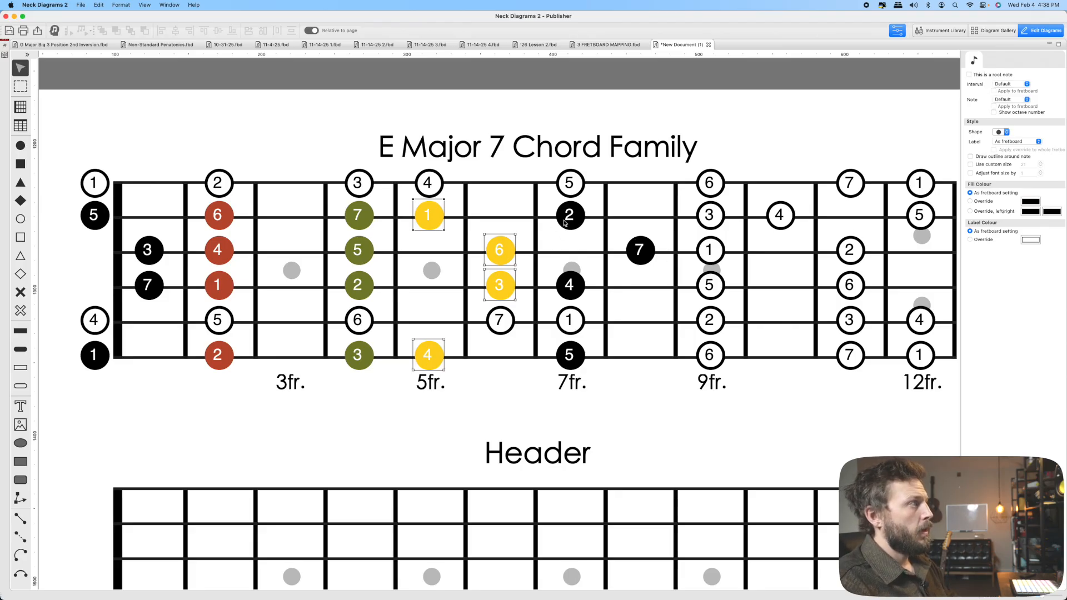
pyautogui.keyDown('shift'); pyautogui.click(646, 250); pyautogui.keyUp('shift')
pyautogui.keyDown('shift'); pyautogui.click(576, 281); pyautogui.keyUp('shift')
pyautogui.keyDown('shift'); pyautogui.click(572, 348); pyautogui.keyUp('shift')
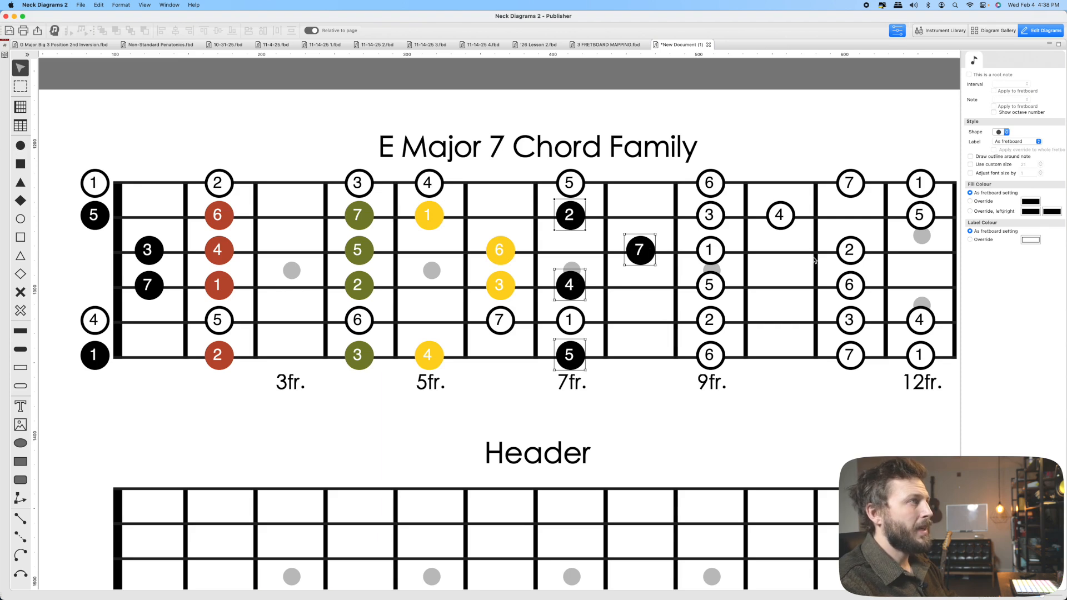
pyautogui.click(1030, 202)
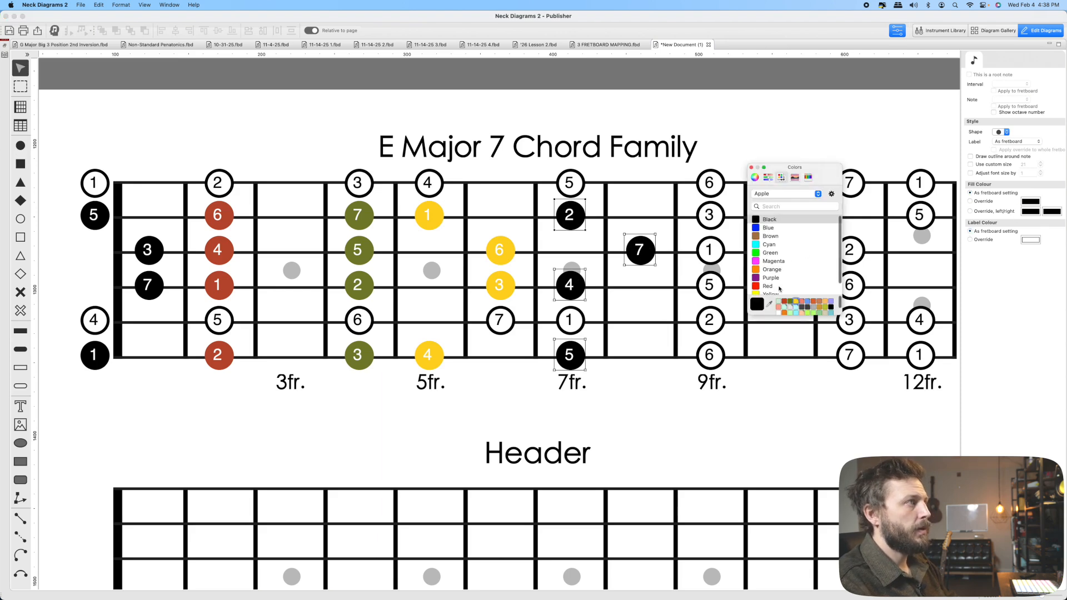
pyautogui.click(802, 303)
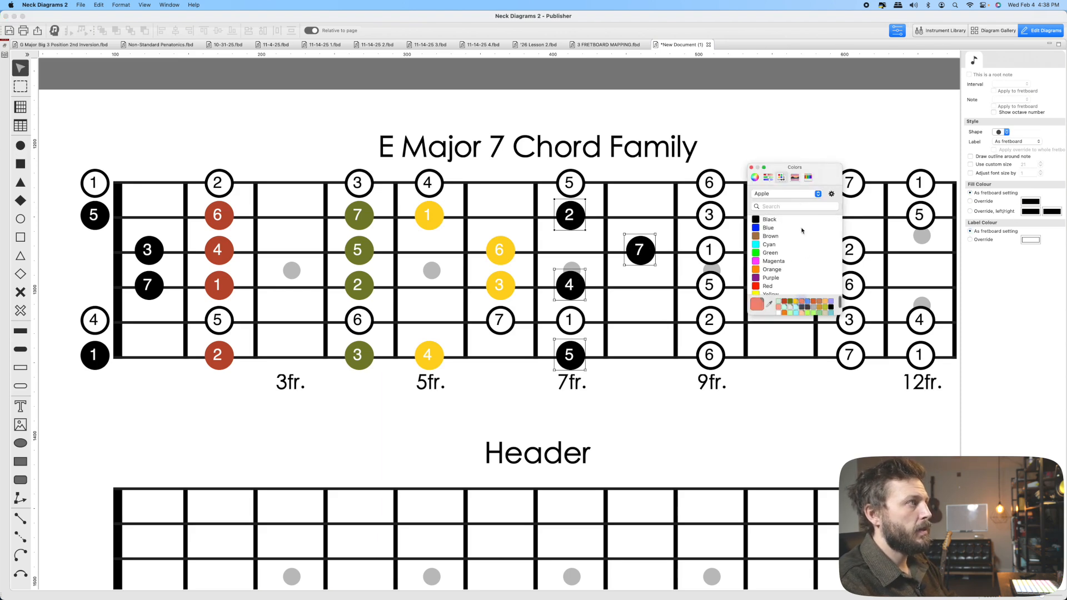
pyautogui.click(751, 168)
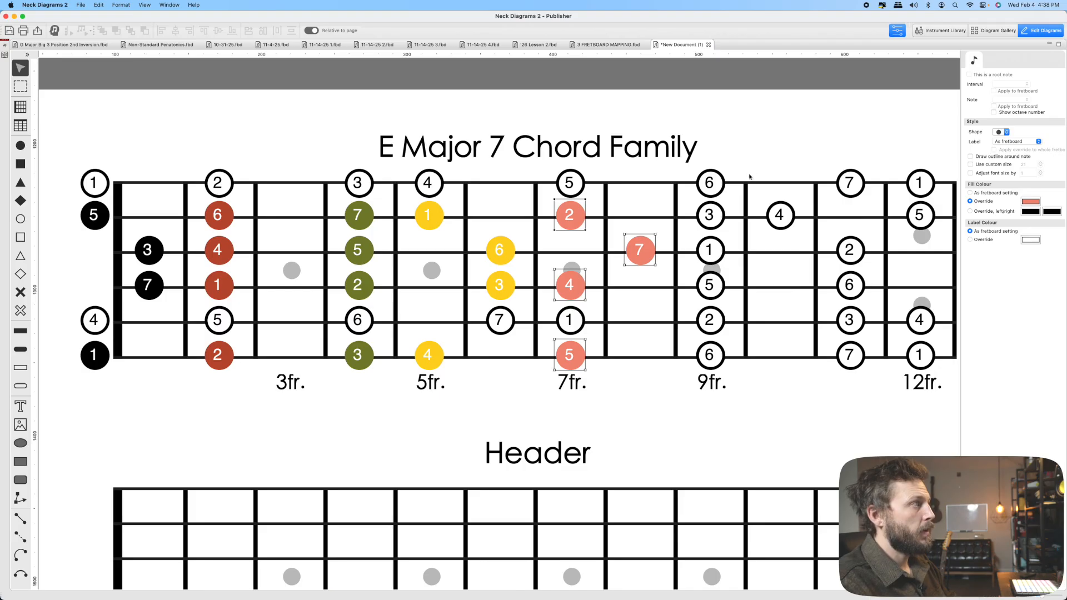
# - Mark the sixth chord with solid circles at fret 9 on the low E, D, G and B strings
pyautogui.click(694, 427)
pyautogui.click(709, 354)
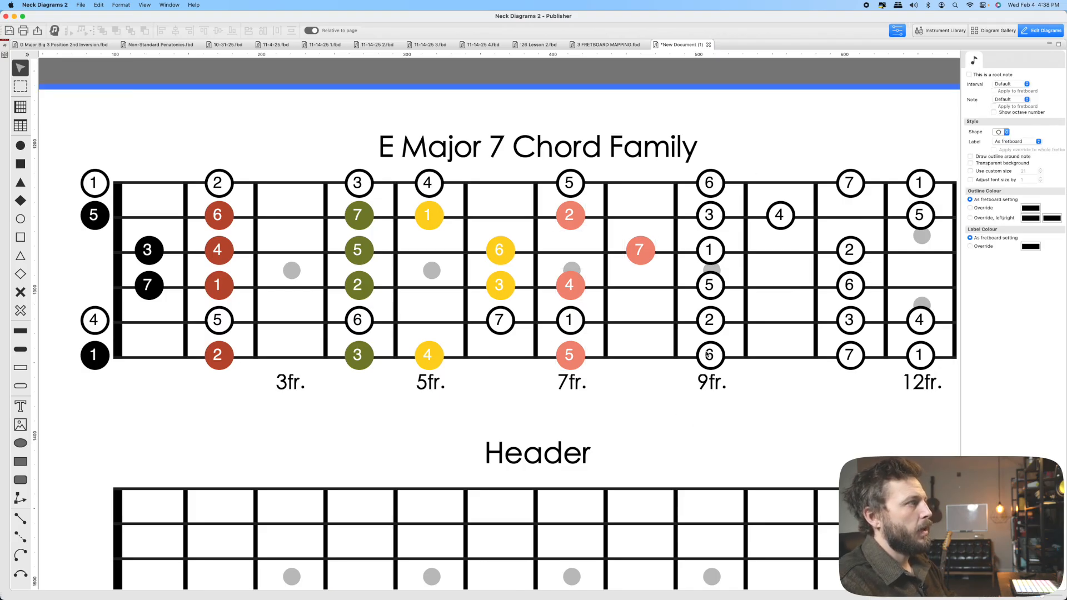
pyautogui.click(709, 354)
pyautogui.click(709, 285)
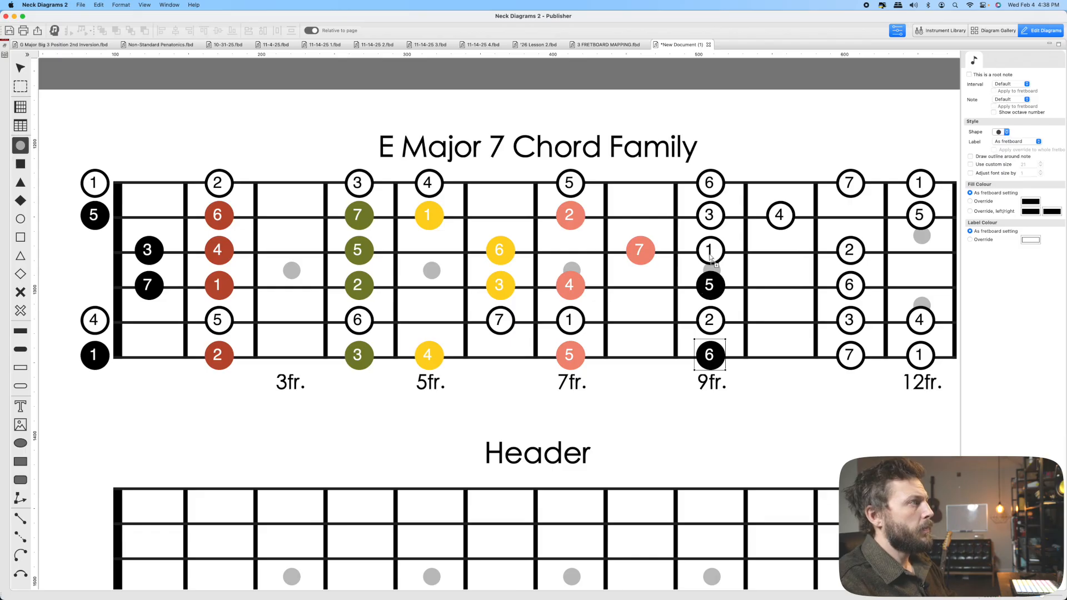
pyautogui.click(709, 249)
pyautogui.click(709, 214)
pyautogui.press('Escape')
# - Override the fill colour of the four solid circles at fret 9 with light blue, including the low E one
pyautogui.click(1030, 201)
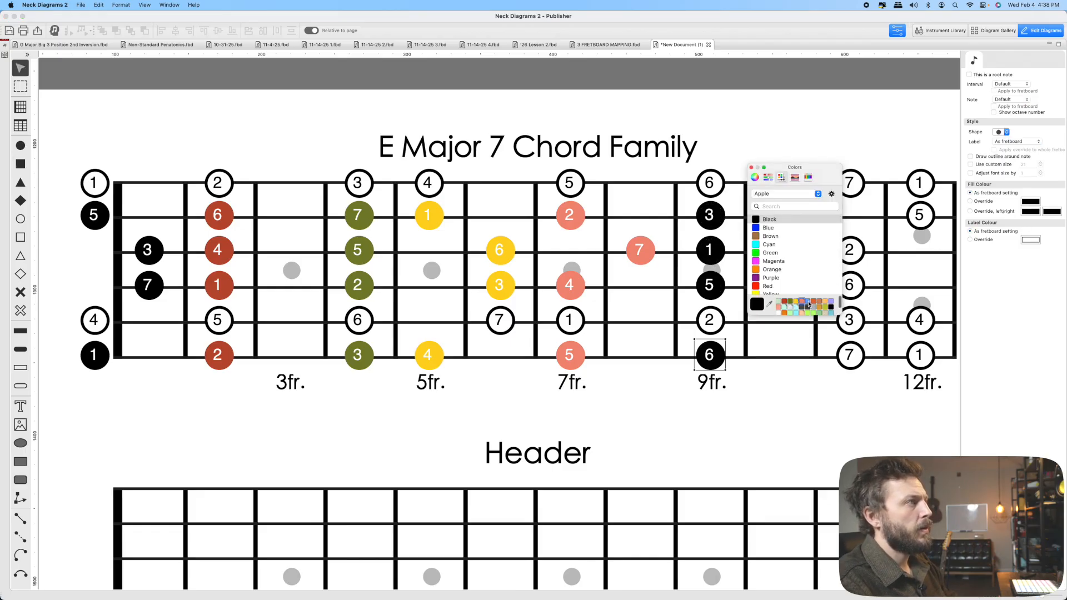
pyautogui.click(807, 303)
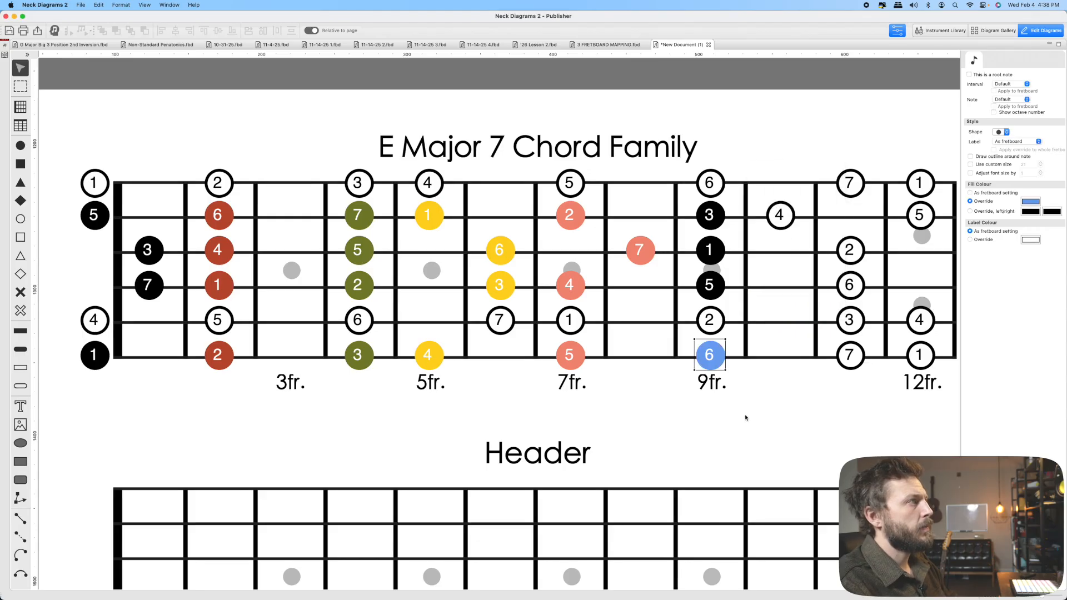
pyautogui.click(715, 288)
pyautogui.keyDown('shift'); pyautogui.click(718, 240); pyautogui.keyUp('shift')
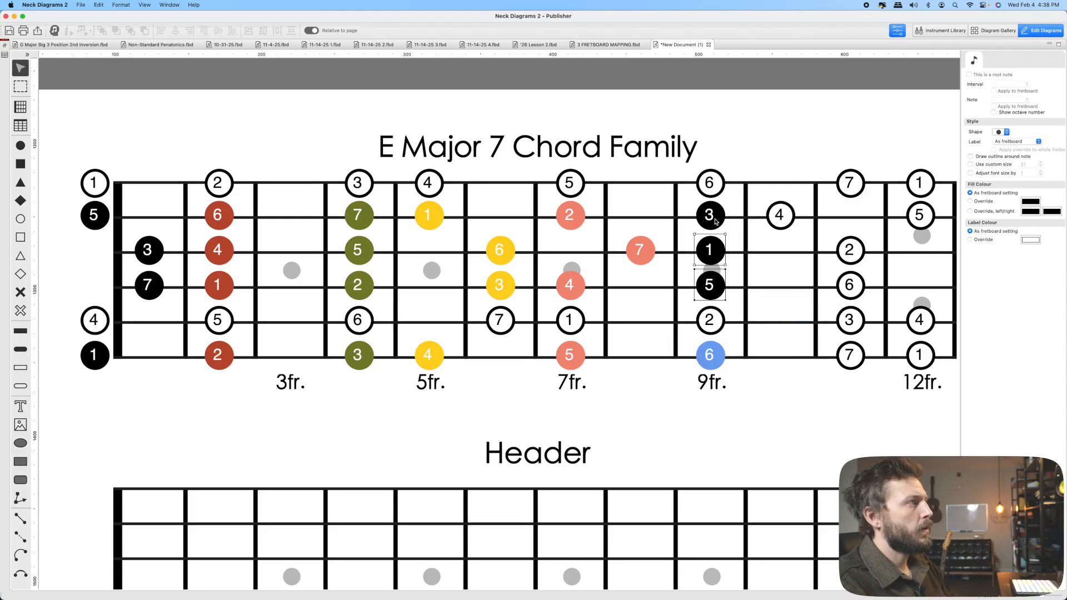
pyautogui.keyDown('shift'); pyautogui.click(715, 221); pyautogui.keyUp('shift')
pyautogui.click(1030, 203)
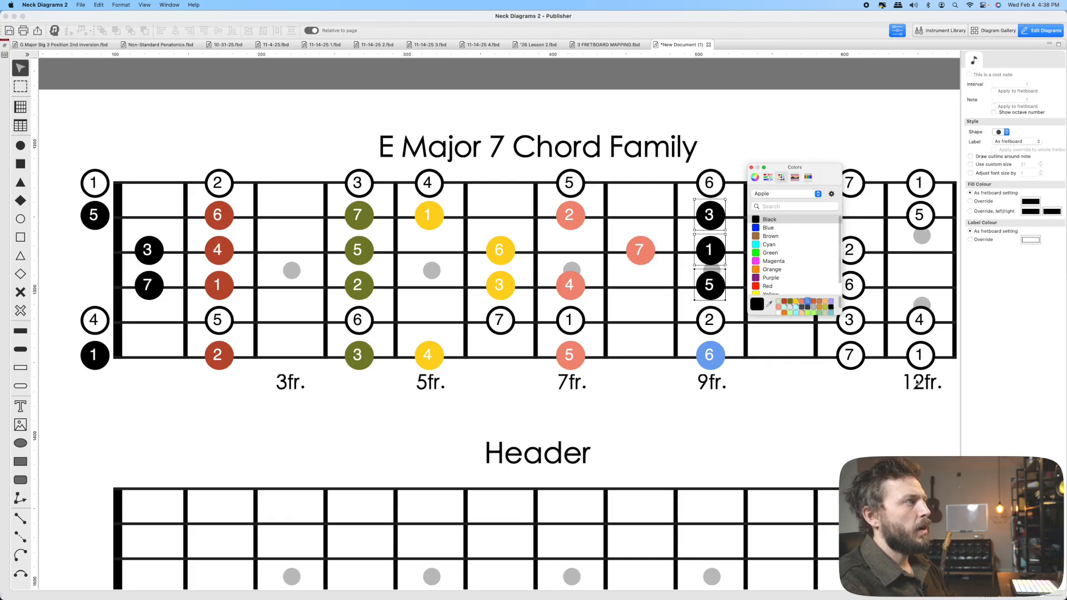
pyautogui.click(809, 302)
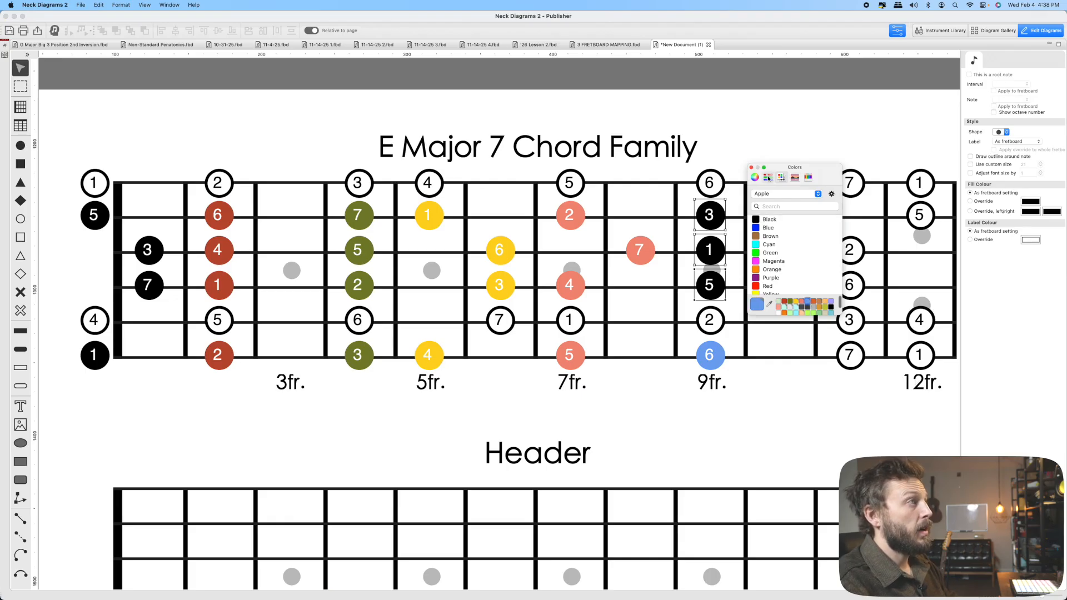
pyautogui.click(752, 168)
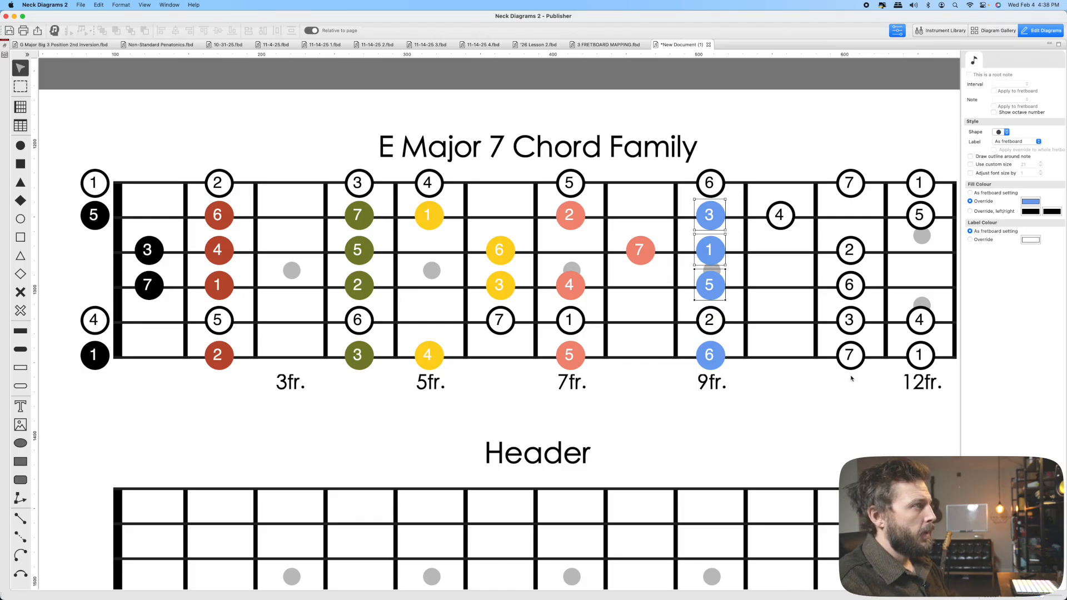
# - Mark the seventh chord with solid circles: low E, D and G at fret 11 and B at fret 10
pyautogui.press('c')
pyautogui.click(849, 355)
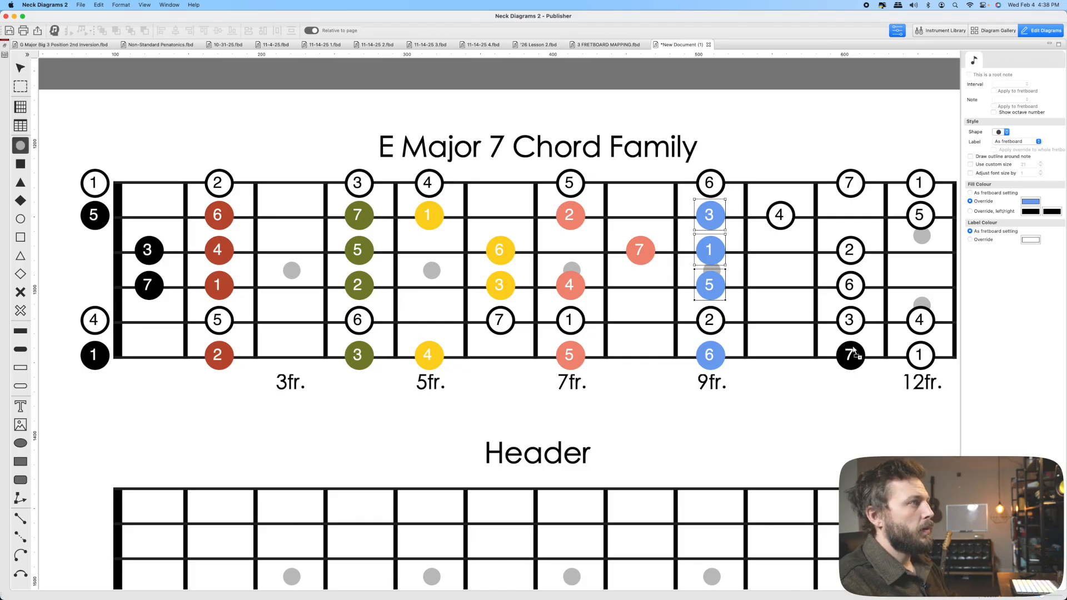
pyautogui.click(849, 285)
pyautogui.click(856, 250)
pyautogui.click(789, 216)
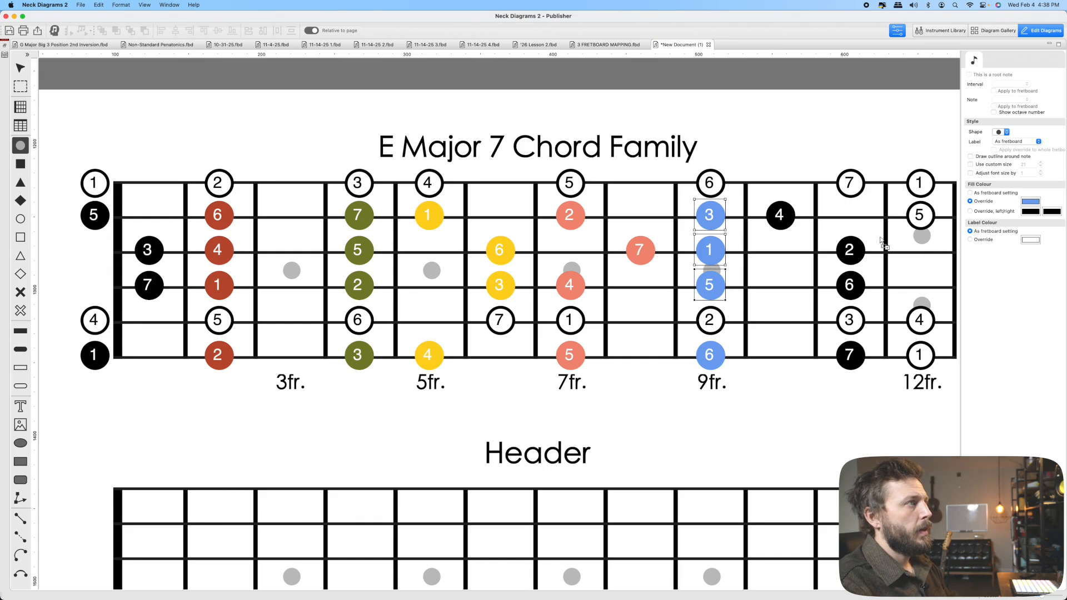
pyautogui.press('v')
# - Override the fill colour of the seventh chord's four solid circles at frets 10 and 11 with orange, and deselect them
pyautogui.click(784, 216)
pyautogui.keyDown('shift'); pyautogui.click(862, 253); pyautogui.keyUp('shift')
pyautogui.keyDown('shift'); pyautogui.click(861, 293); pyautogui.keyUp('shift')
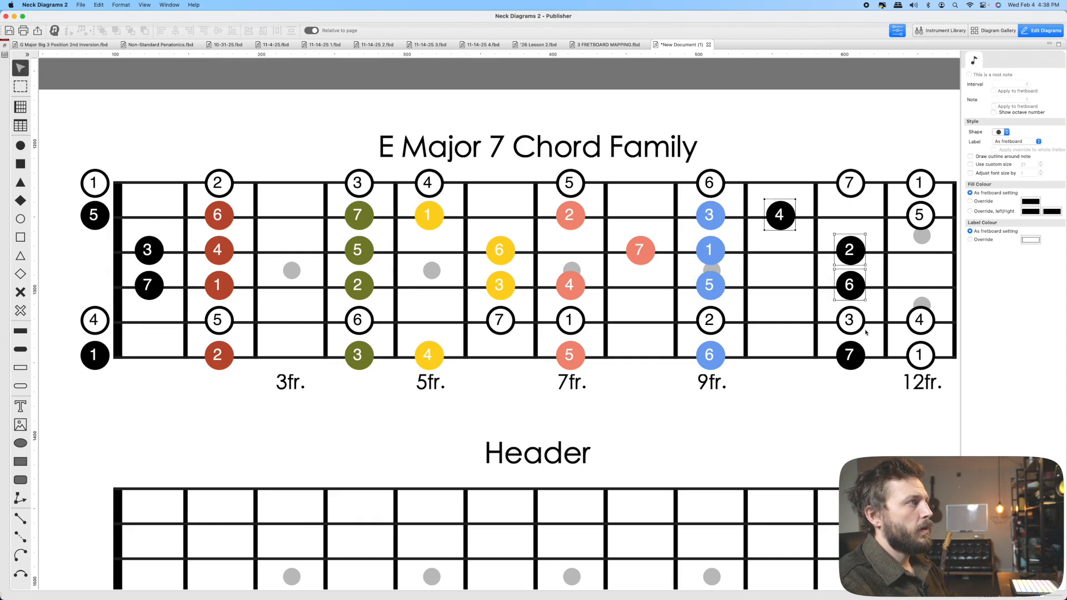
pyautogui.keyDown('shift'); pyautogui.click(857, 348); pyautogui.keyUp('shift')
pyautogui.click(1034, 201)
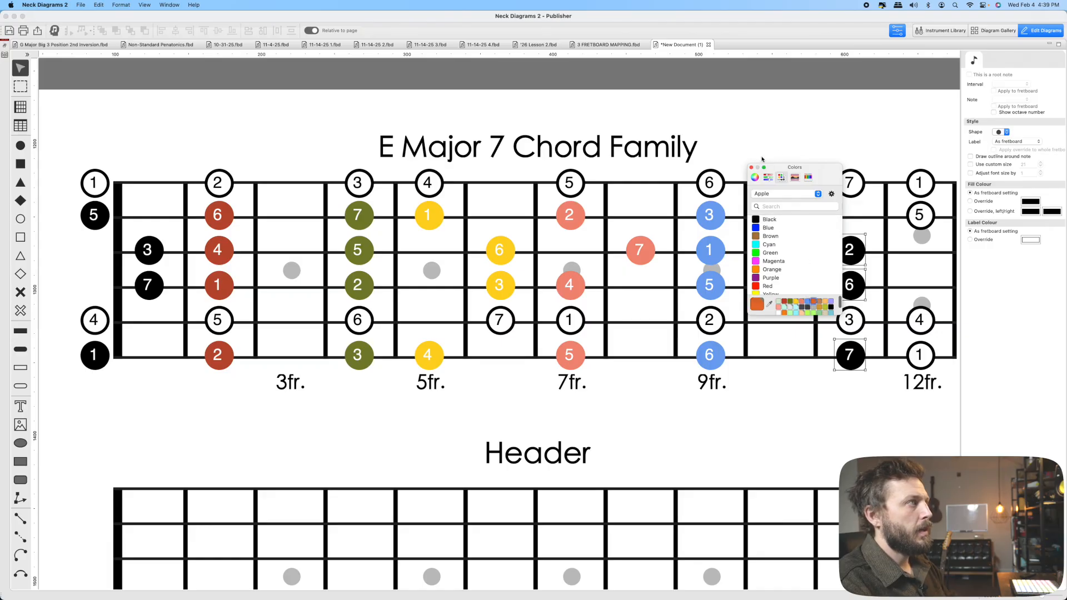
pyautogui.click(827, 435)
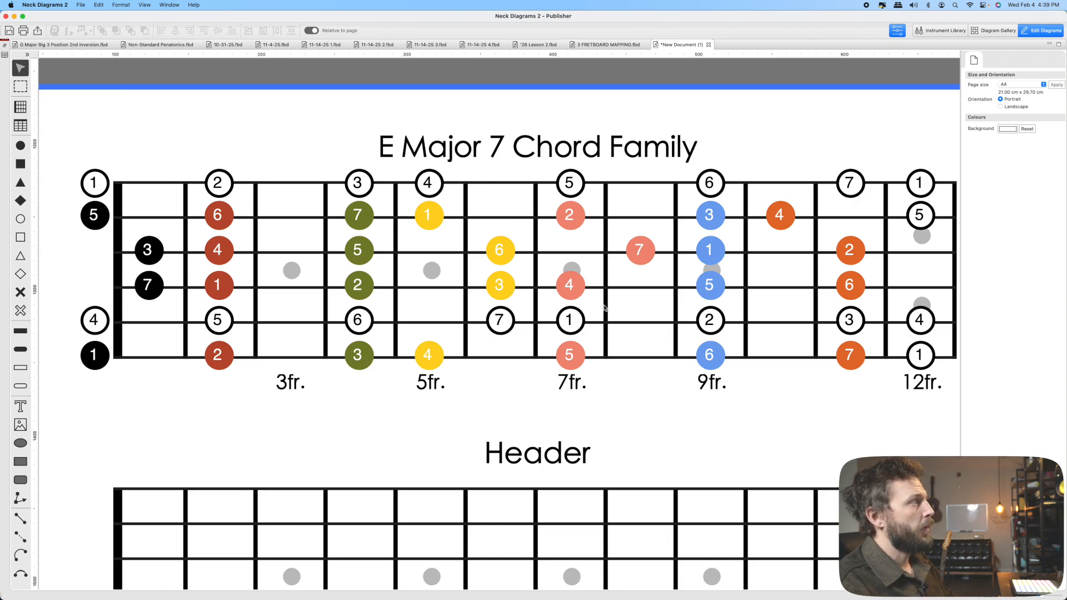
# - Paste the copied E major scale notes onto the empty fretboard below the E Major 7 Chord Family diagram, and deselect them
pyautogui.scroll(-8, 605, 307)
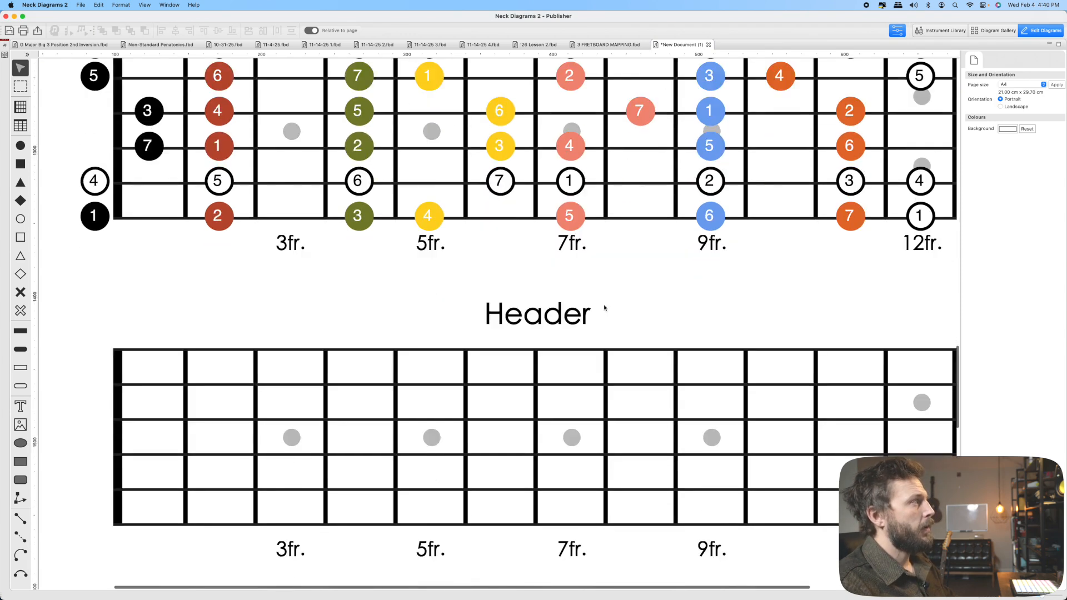
pyautogui.scroll(8, 605, 307)
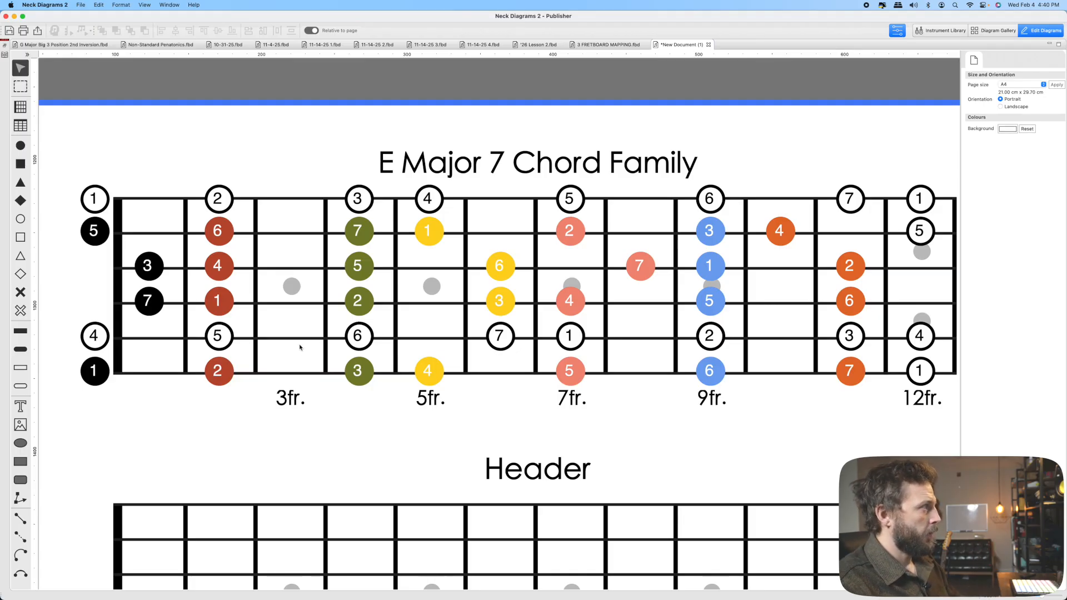
pyautogui.scroll(-5, 302, 361)
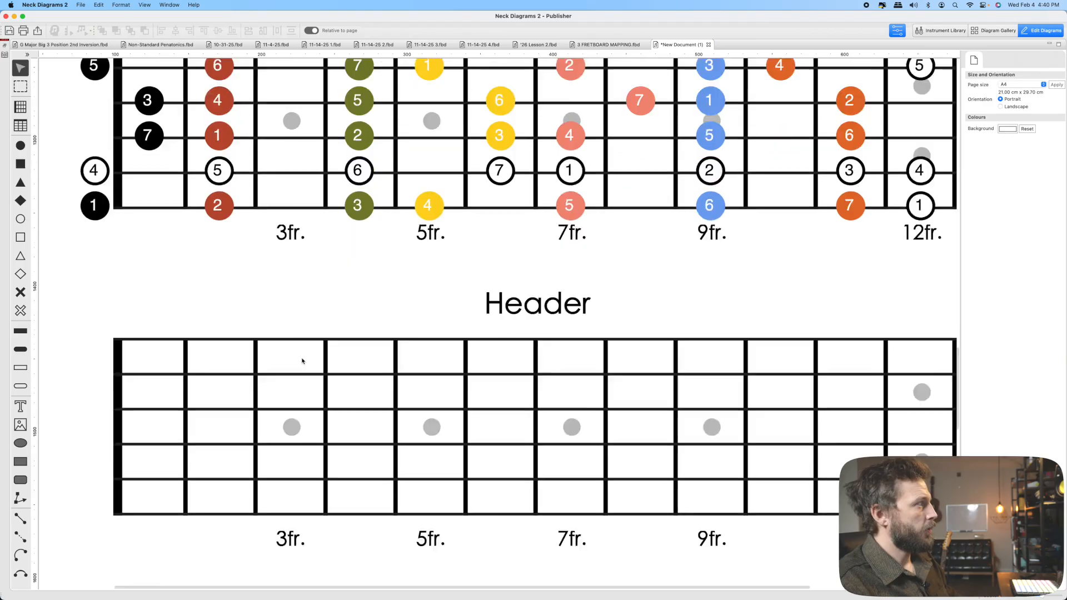
pyautogui.hscroll(2, 302, 361)
pyautogui.hscroll(-3, 302, 361)
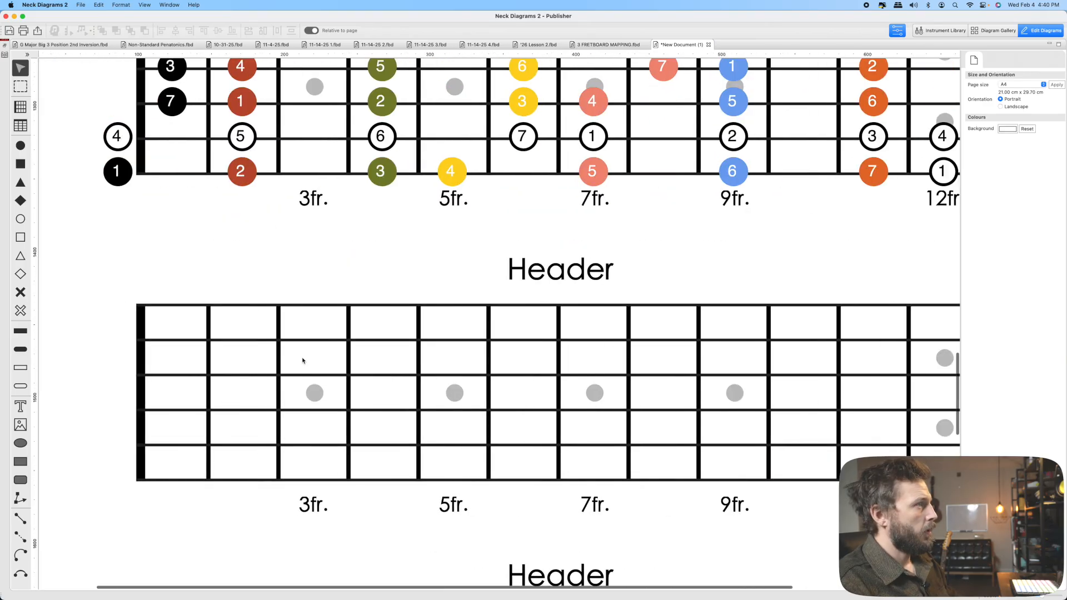
pyautogui.click(352, 369)
pyautogui.press('super+v')
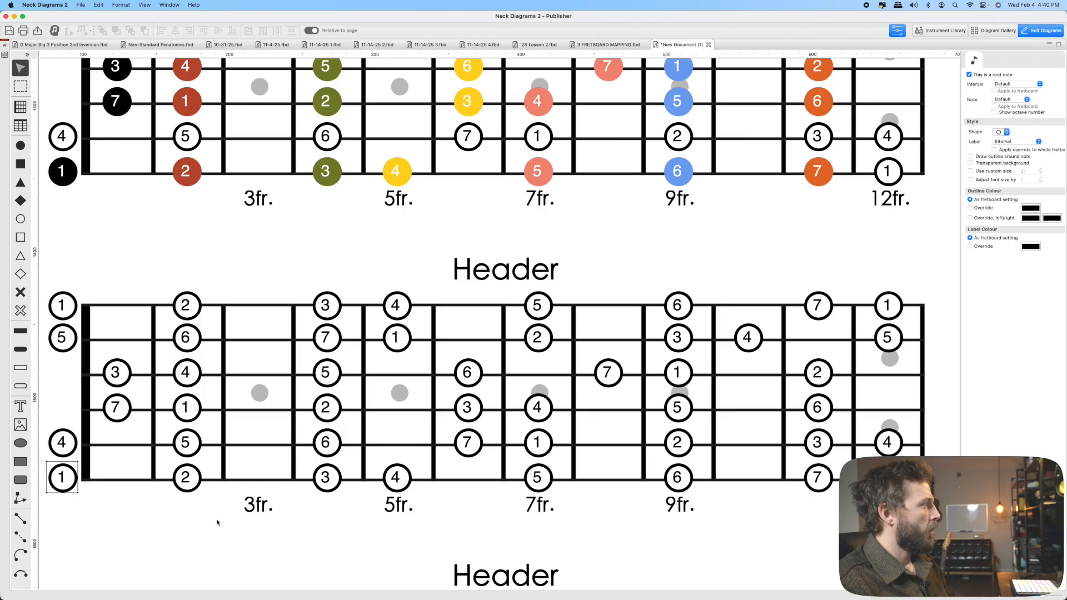
pyautogui.click(173, 528)
# - Mark the first chord shape with solid circles: open low E, D and G at fret 1, and open B
pyautogui.press('c')
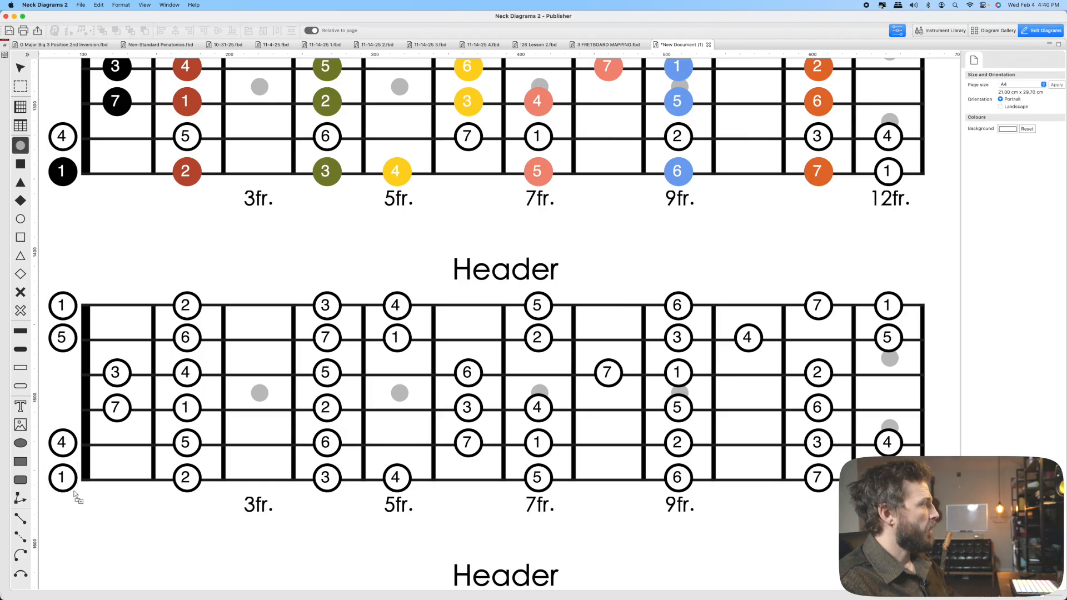
pyautogui.click(69, 476)
pyautogui.click(118, 406)
pyautogui.click(120, 373)
pyautogui.click(70, 344)
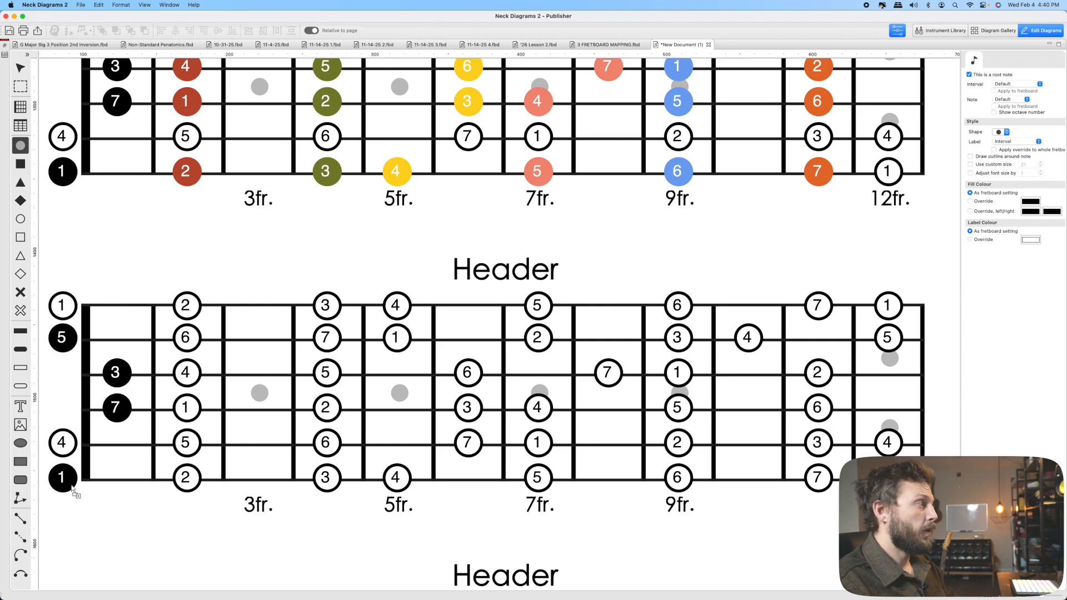
# - Mark the second chord shape with solid circles: low E, G and B at fret 4 and D at fret 2
pyautogui.click(323, 480)
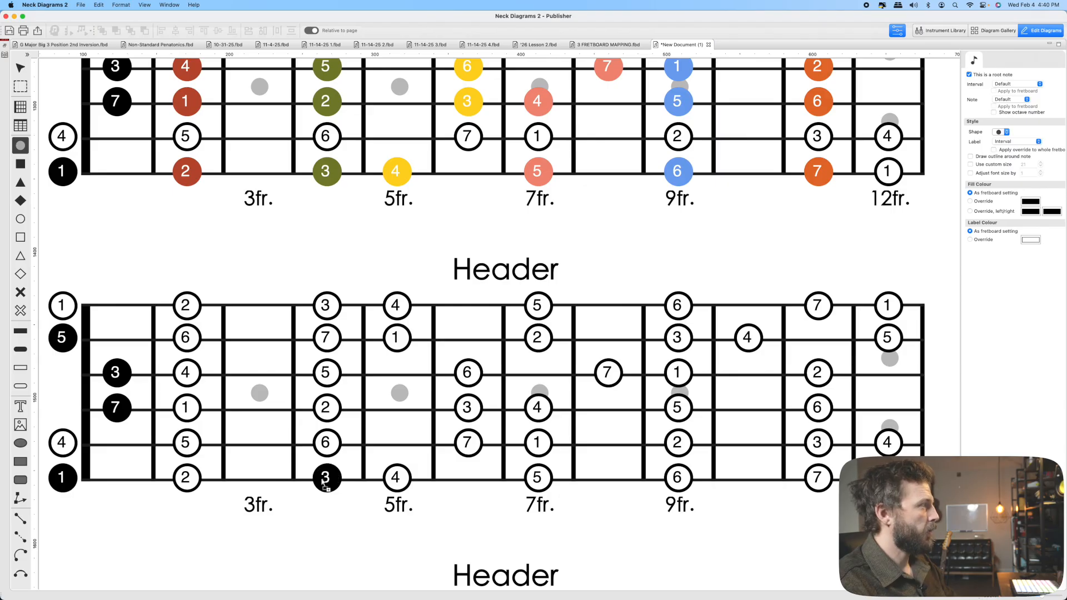
pyautogui.click(187, 406)
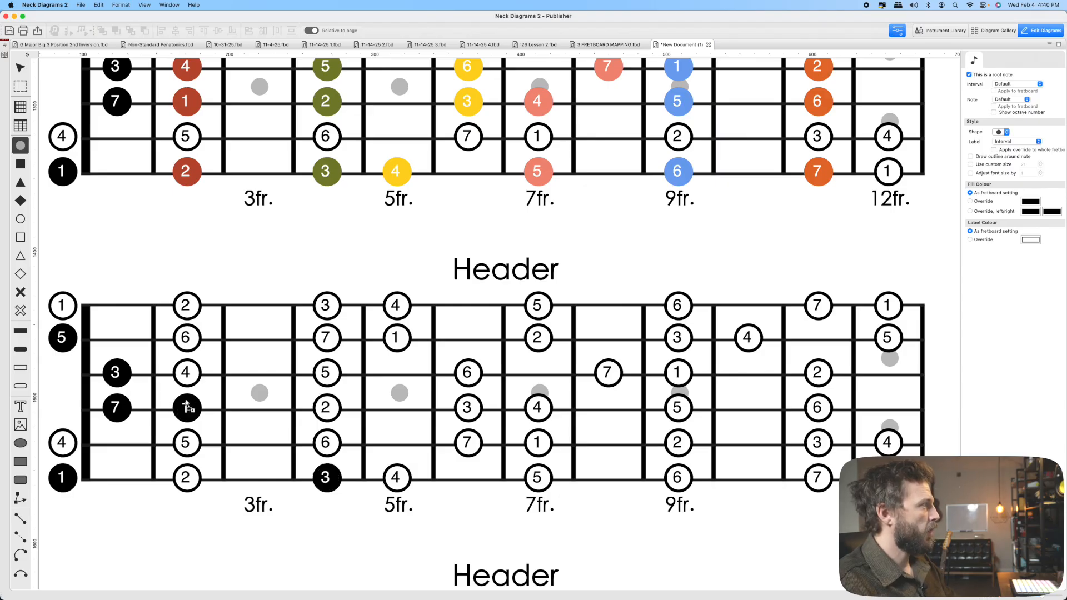
pyautogui.click(324, 372)
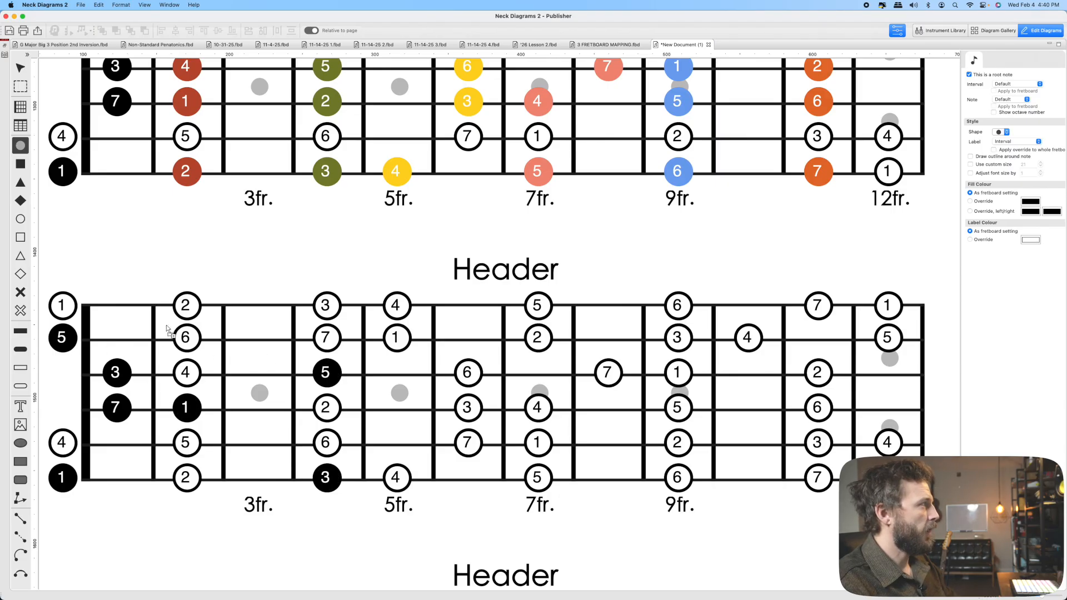
pyautogui.click(326, 340)
pyautogui.press('Escape')
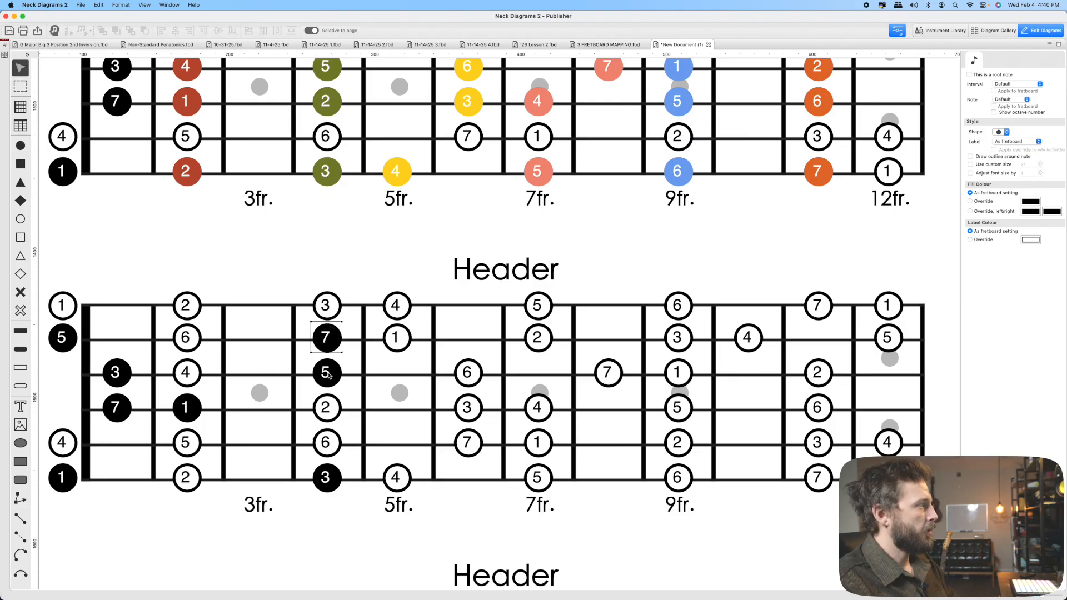
# - Override the fill colour of the second shape's four solid circles at frets 2 and 4 with dark red
pyautogui.keyDown('shift'); pyautogui.click(327, 375); pyautogui.keyUp('shift')
pyautogui.keyDown('shift'); pyautogui.click(189, 412); pyautogui.keyUp('shift')
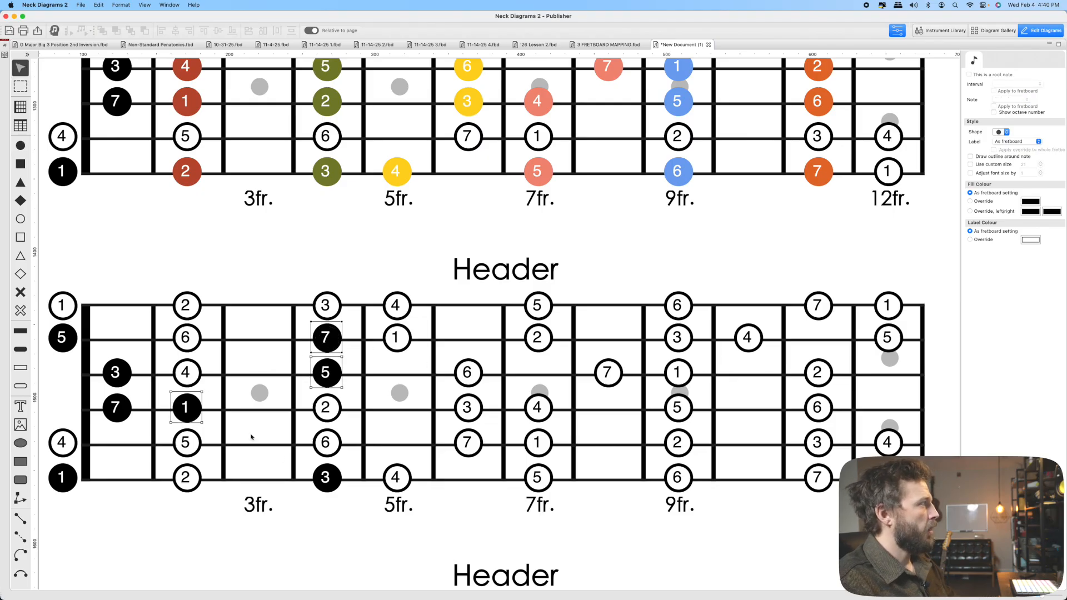
pyautogui.keyDown('shift'); pyautogui.click(325, 478); pyautogui.keyUp('shift')
pyautogui.click(1029, 201)
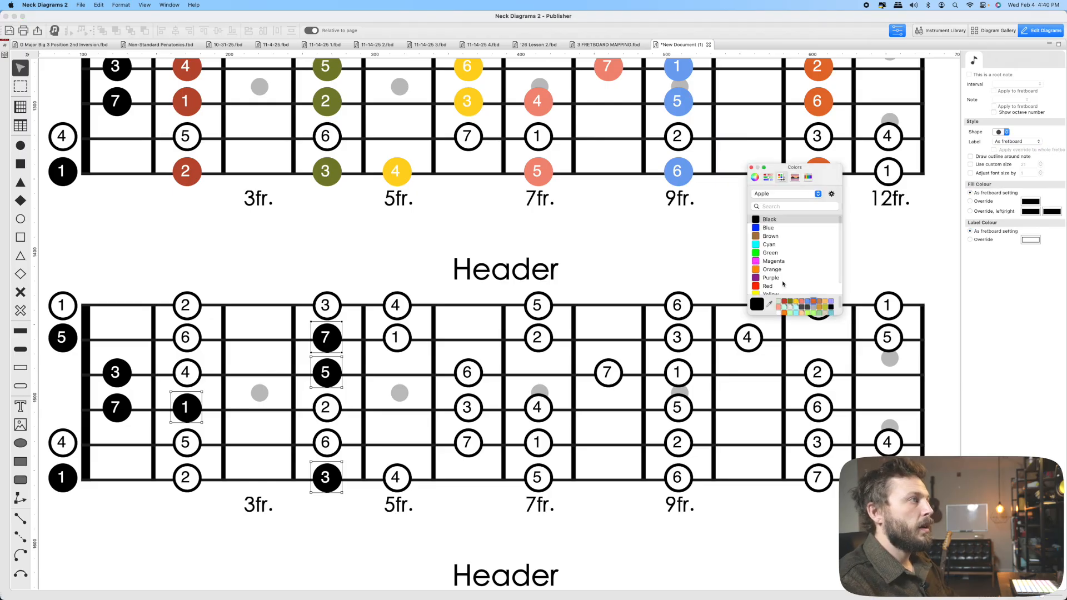
pyautogui.click(783, 303)
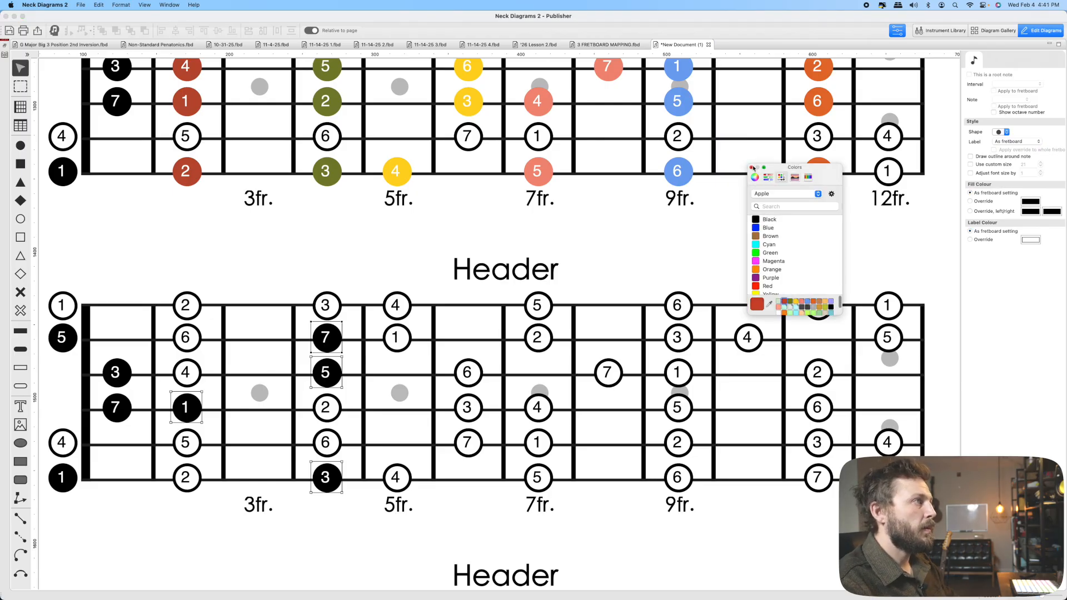
pyautogui.click(750, 167)
# - Narrow the note properties area so the whole fretboard up to fret 12 fits in view
pyautogui.scroll(4, 460, 407)
pyautogui.hscroll(3, 460, 407)
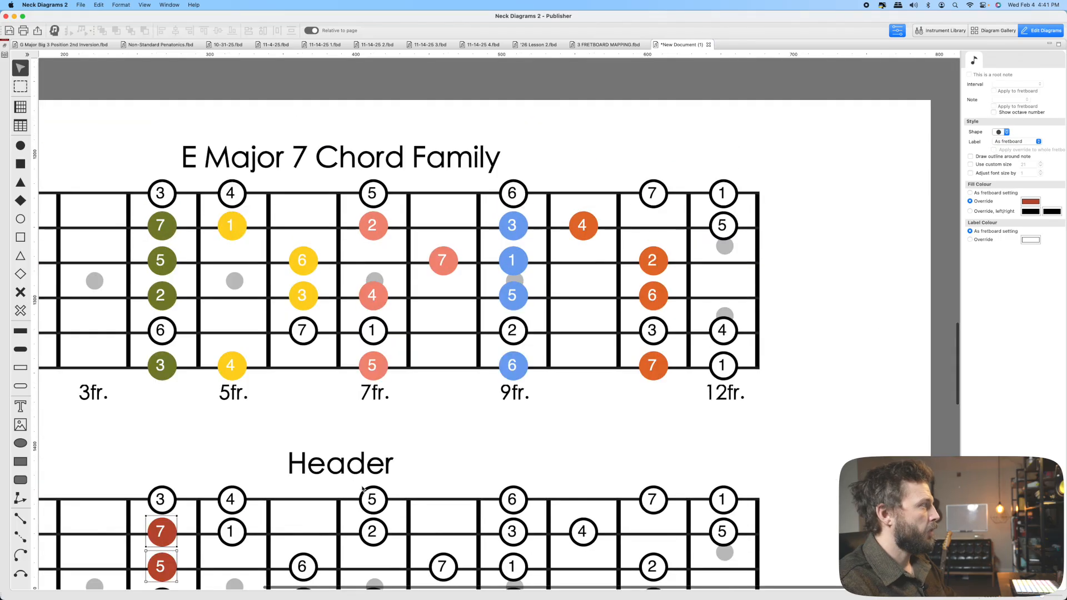
pyautogui.scroll(-5, 366, 488)
pyautogui.hscroll(-3, 366, 488)
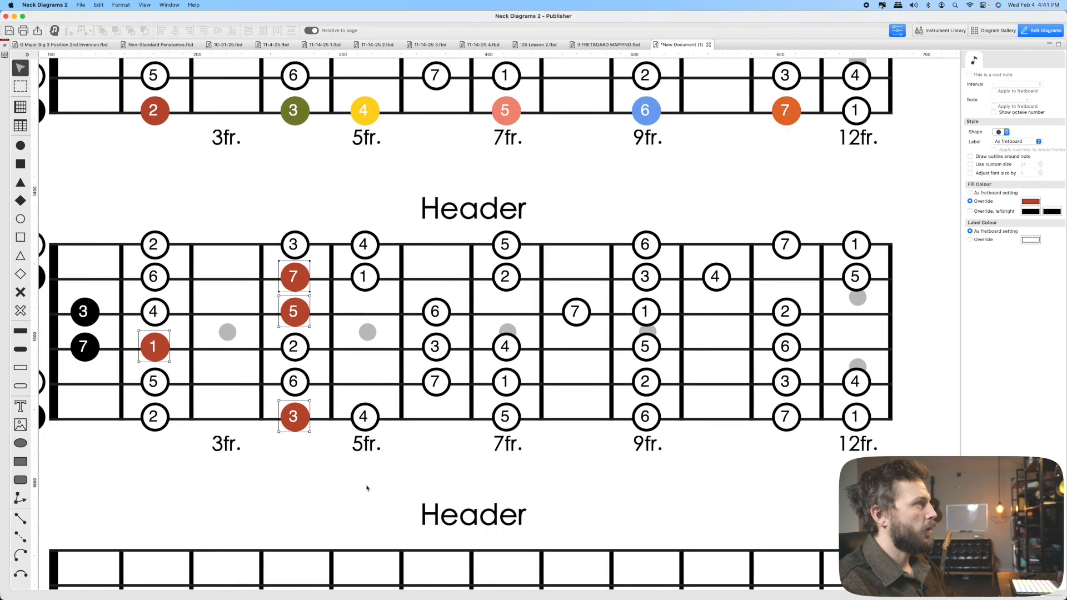
pyautogui.hscroll(-5, 366, 488)
pyautogui.hscroll(4, 365, 489)
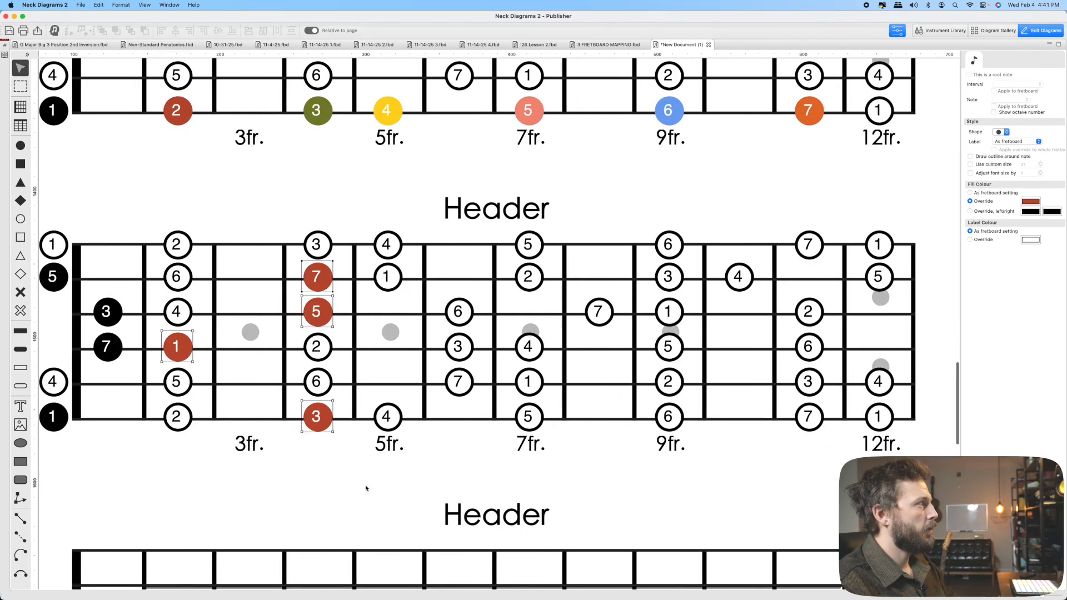
pyautogui.hscroll(-3, 366, 488)
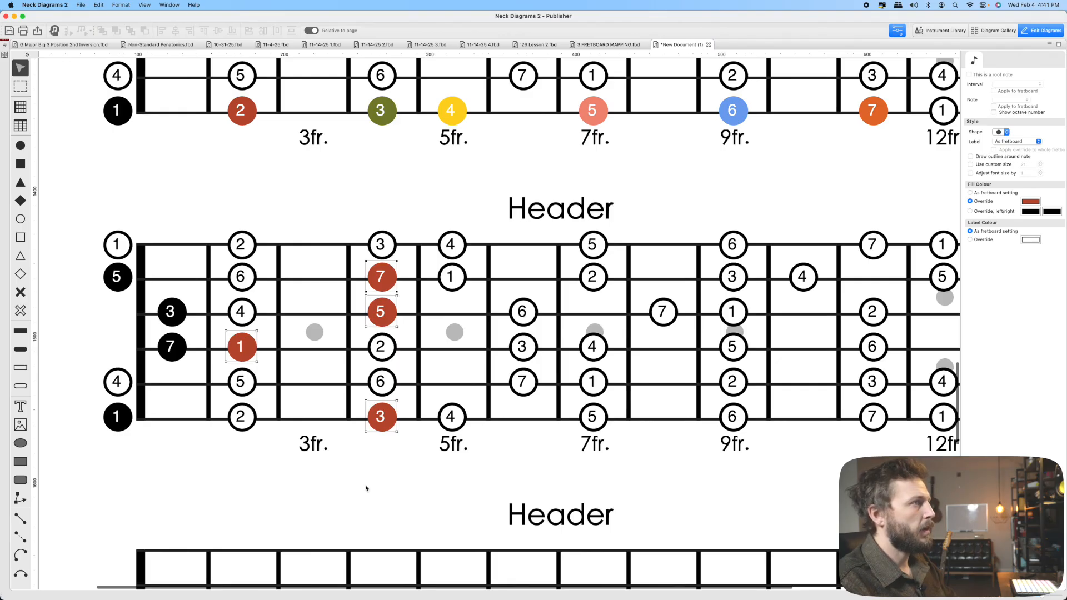
pyautogui.click(957, 417)
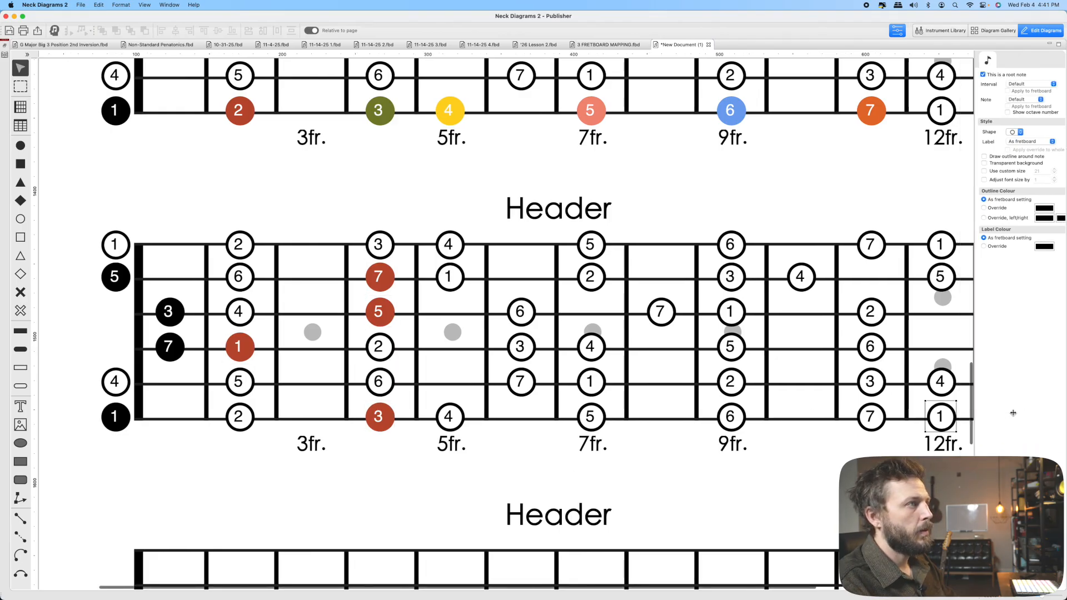
pyautogui.moveTo(1013, 413); pyautogui.dragTo(1015, 412)
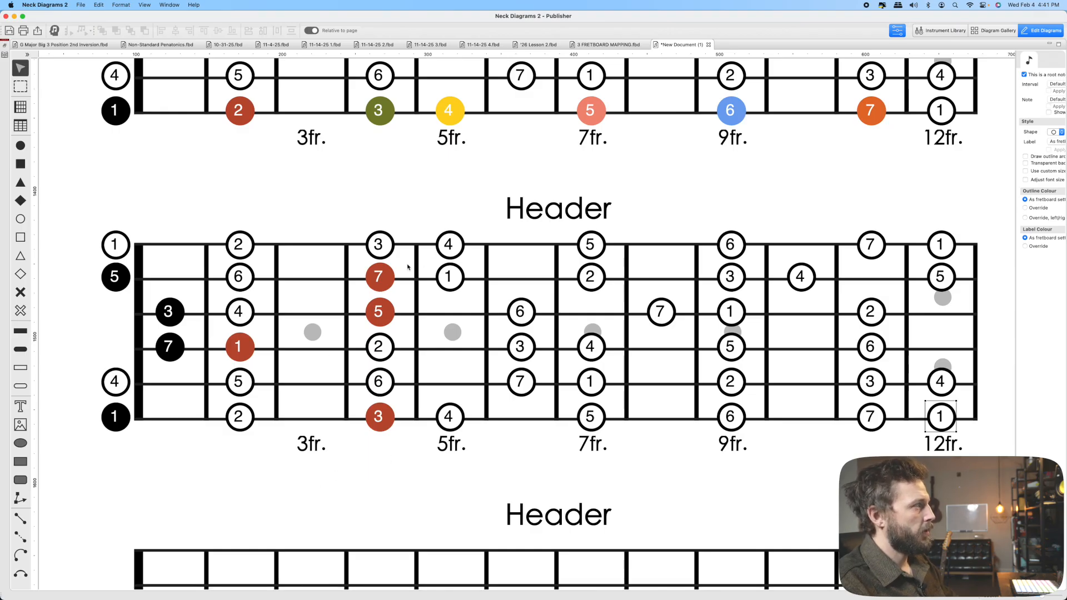
# - Mark the third chord shape with solid circles at low E fret 7, D fret 6, G fret 8 and B fret 5, and widen the properties area again
pyautogui.press('c')
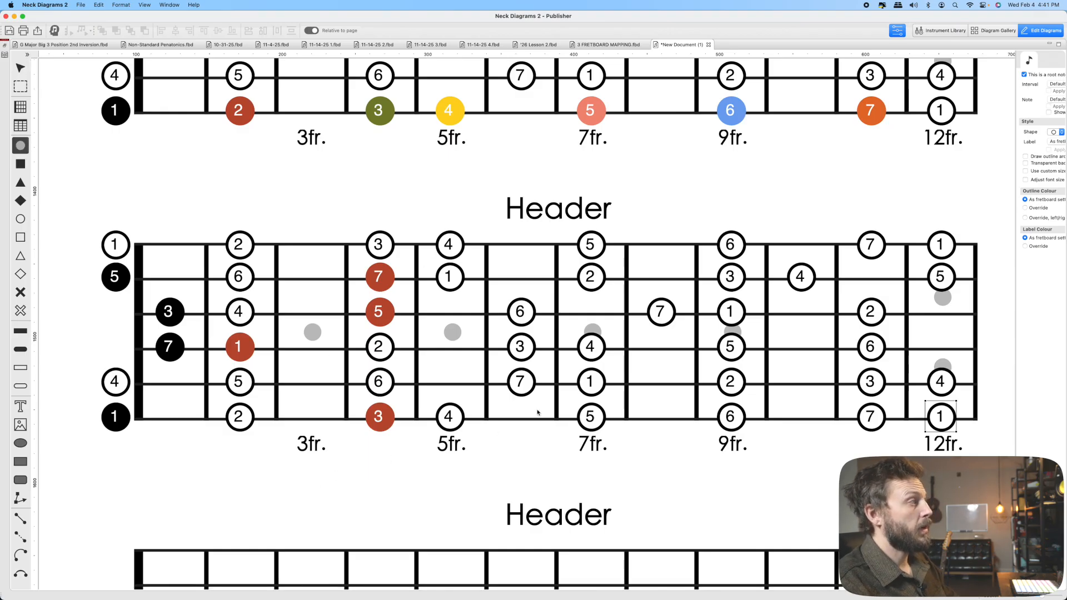
pyautogui.click(591, 417)
pyautogui.click(518, 348)
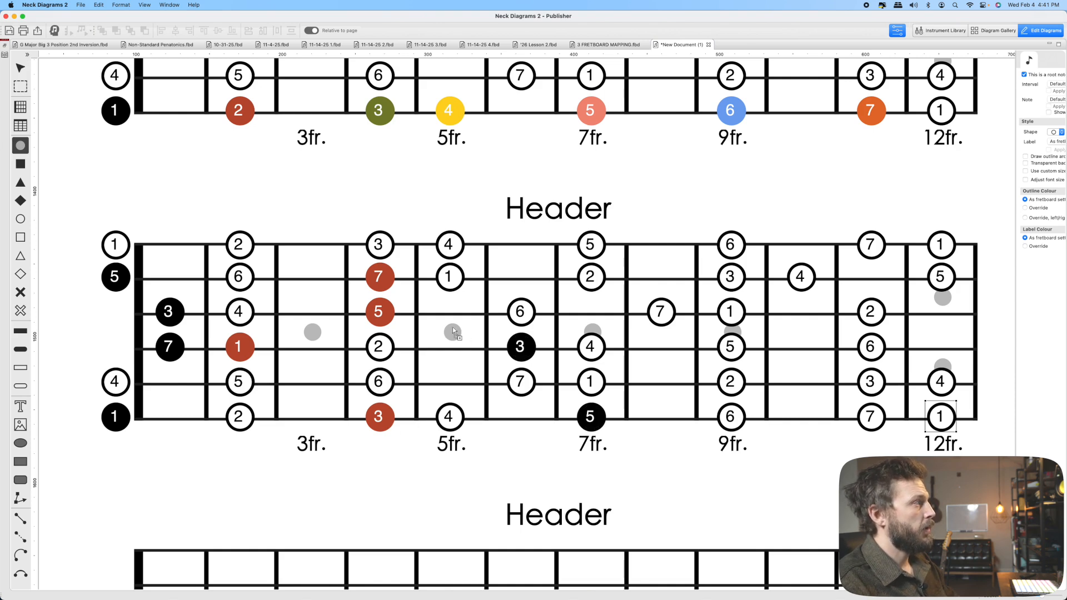
pyautogui.click(663, 313)
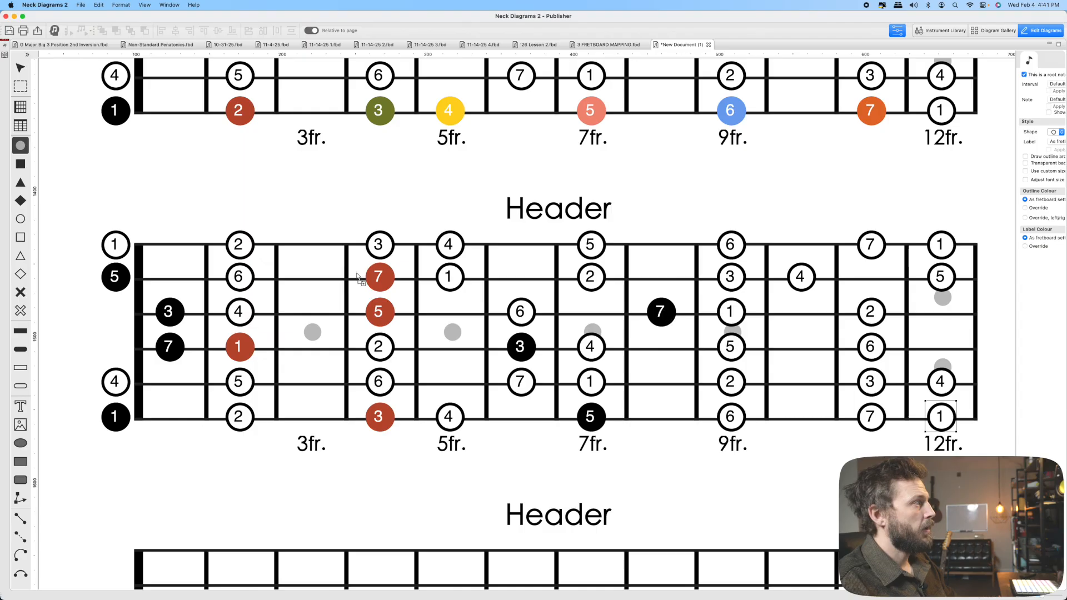
pyautogui.click(449, 277)
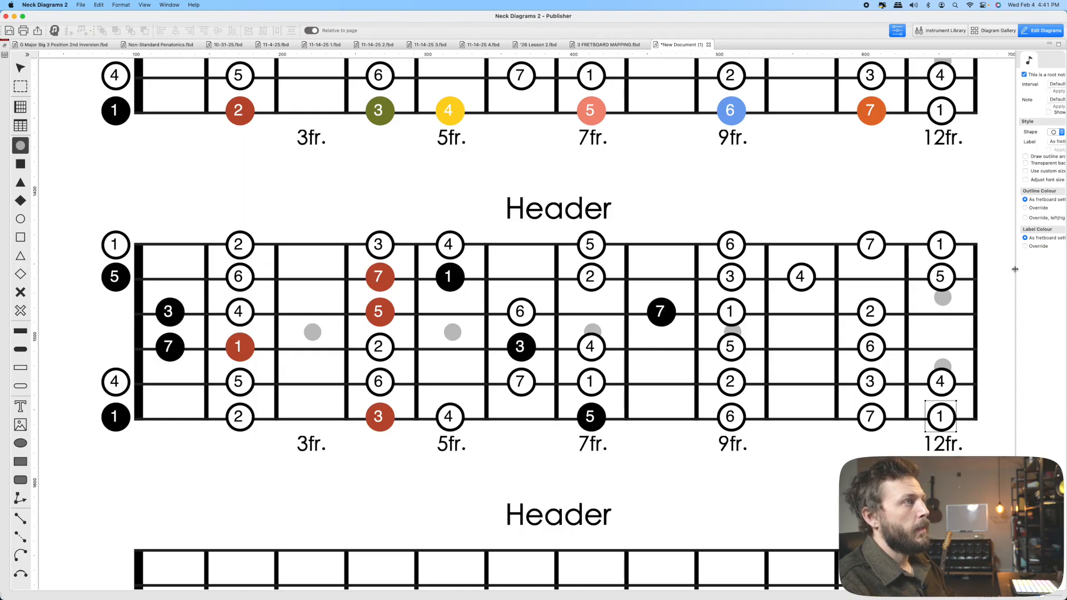
pyautogui.moveTo(1015, 269); pyautogui.dragTo(956, 265)
pyautogui.press('Escape')
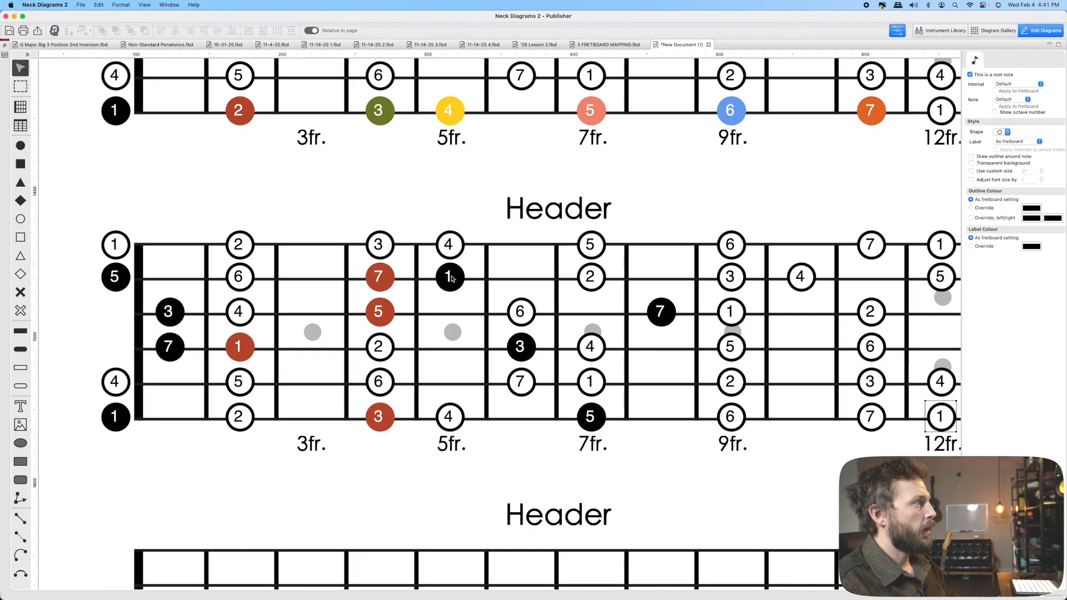
# - Override the fill colour of the third shape's four solid circles at frets 5 to 8 with olive green
pyautogui.click(450, 278)
pyautogui.keyDown('shift'); pyautogui.click(530, 348); pyautogui.keyUp('shift')
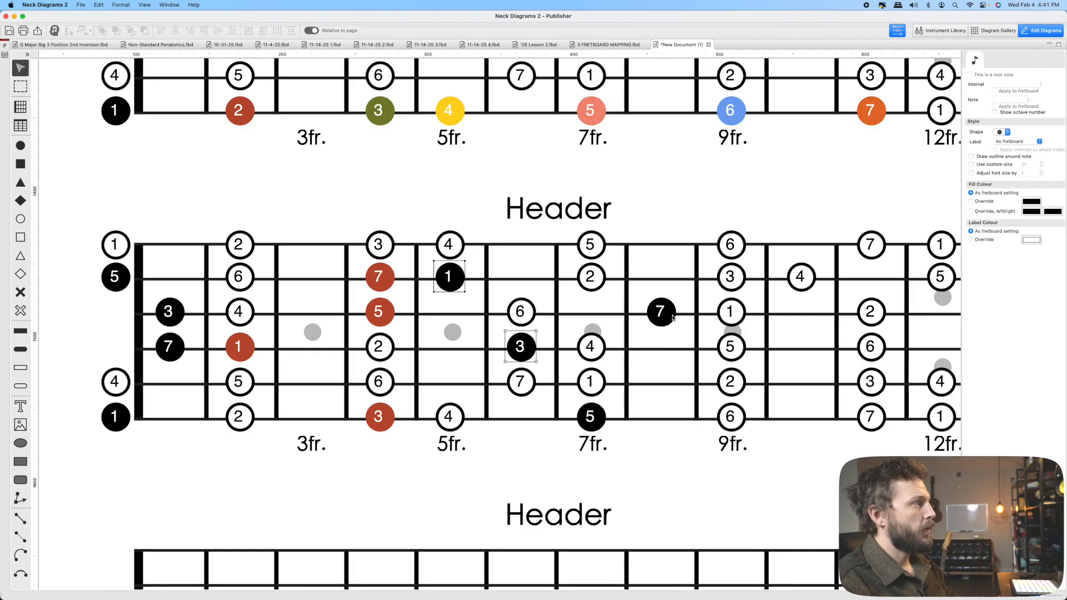
pyautogui.keyDown('shift'); pyautogui.click(671, 317); pyautogui.keyUp('shift')
pyautogui.keyDown('shift'); pyautogui.click(600, 421); pyautogui.keyUp('shift')
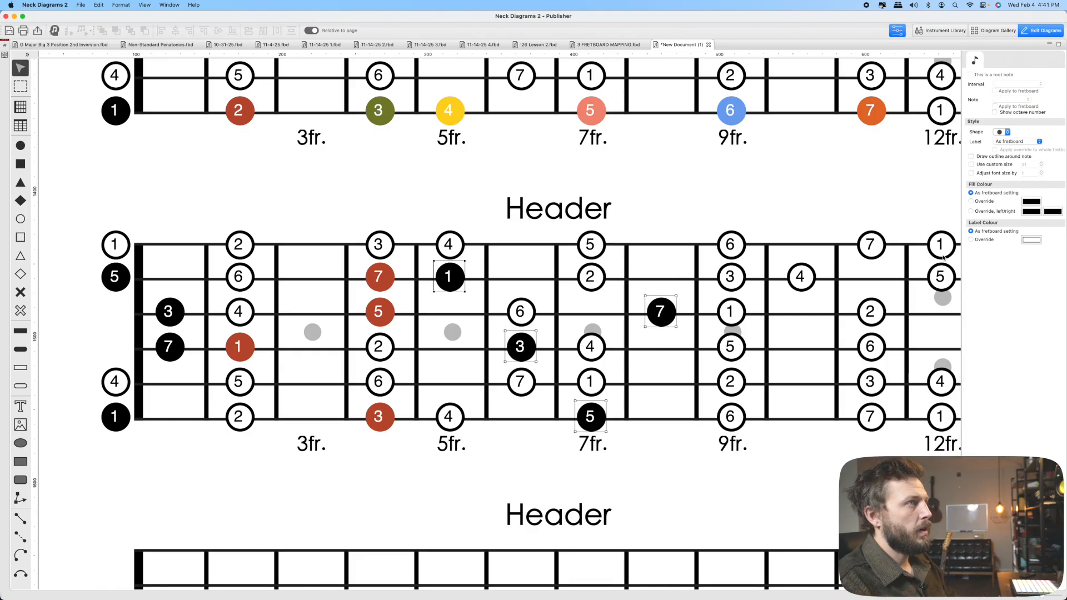
pyautogui.click(1038, 202)
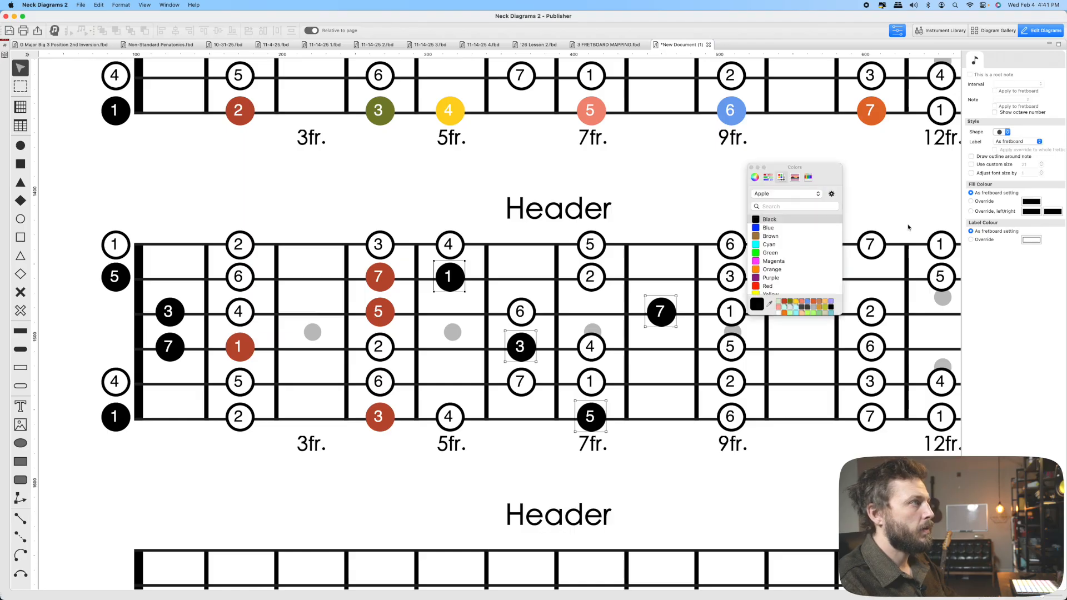
pyautogui.click(790, 301)
pyautogui.click(750, 167)
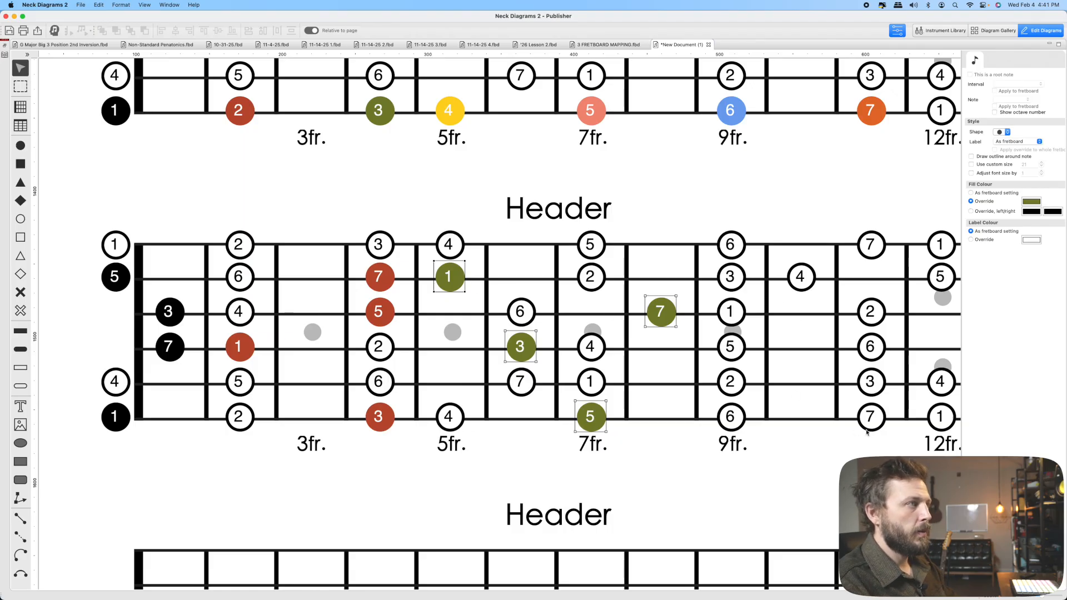
# - Mark the fourth chord shape with solid circles: low E at fret 11 and D, G and B at fret 9
pyautogui.press('c')
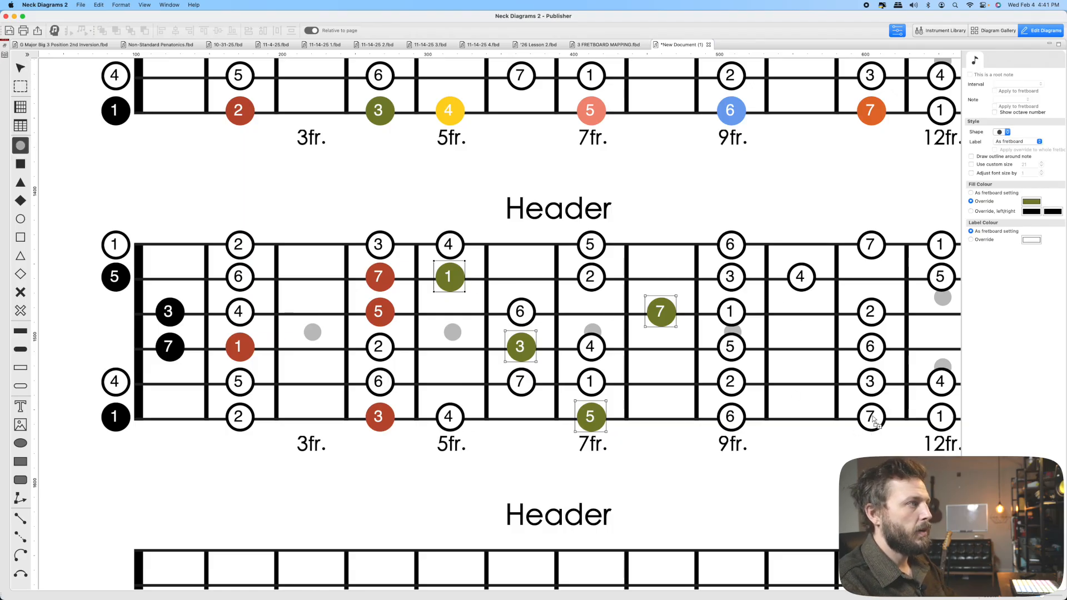
pyautogui.click(874, 417)
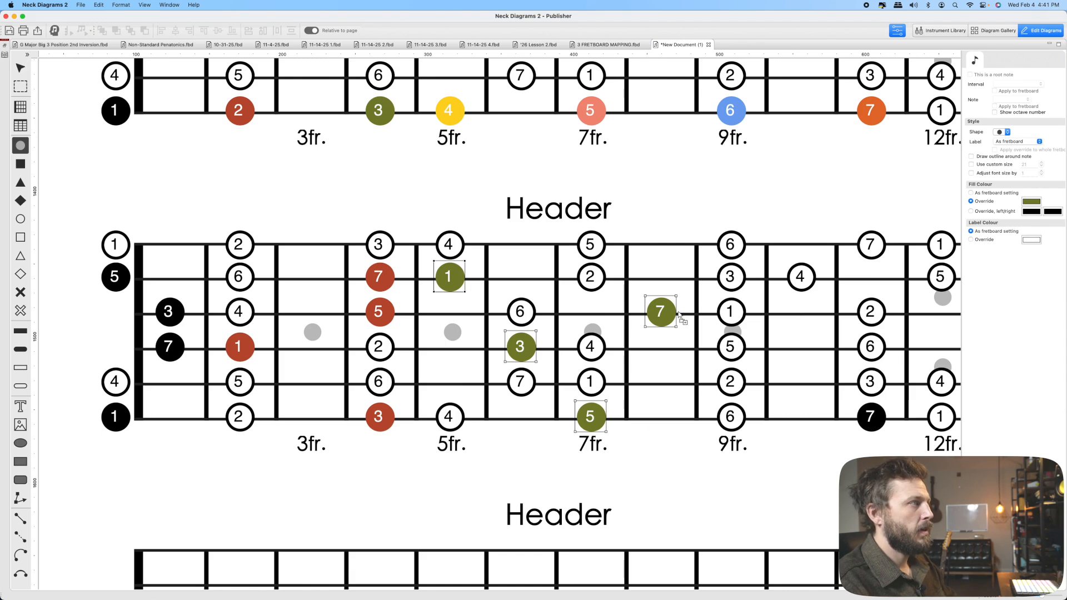
pyautogui.click(732, 347)
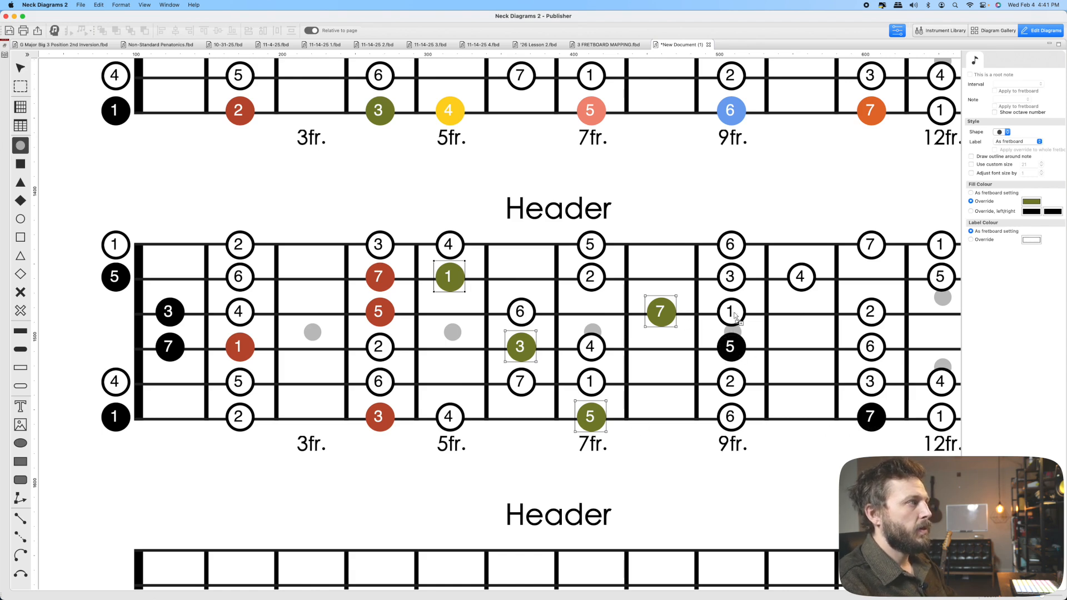
pyautogui.click(733, 313)
pyautogui.click(731, 278)
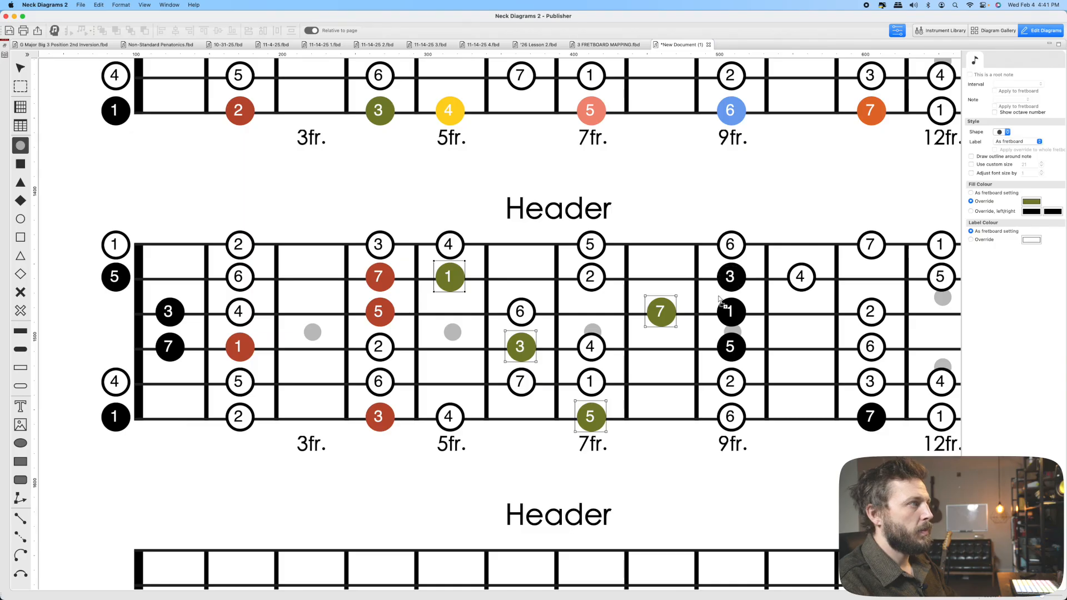
pyautogui.press('Escape')
# - Override the fill colour of the fourth chord shape's four solid circles at frets 9 and 11 with salmon pink
pyautogui.click(732, 280)
pyautogui.keyDown('shift'); pyautogui.click(733, 311); pyautogui.keyUp('shift')
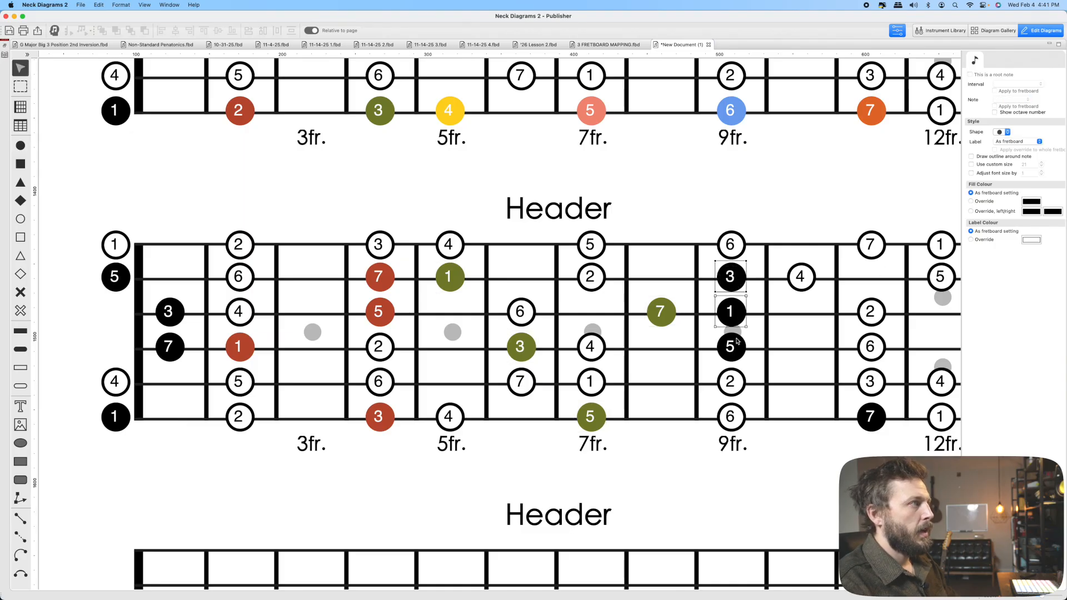
pyautogui.keyDown('shift'); pyautogui.click(735, 346); pyautogui.keyUp('shift')
pyautogui.keyDown('shift'); pyautogui.click(880, 421); pyautogui.keyUp('shift')
pyautogui.click(1031, 201)
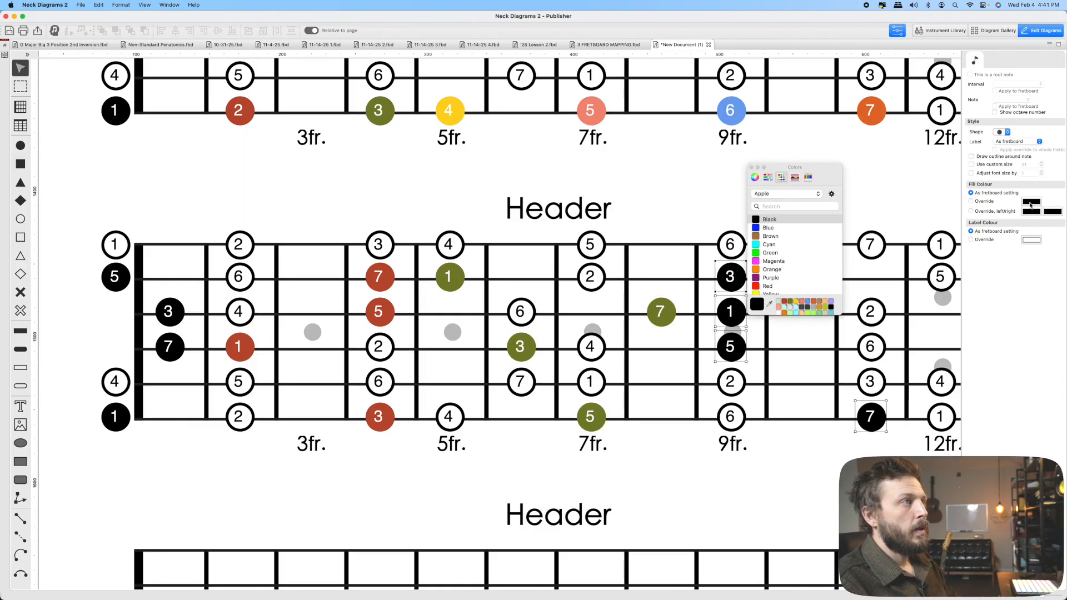
pyautogui.click(800, 303)
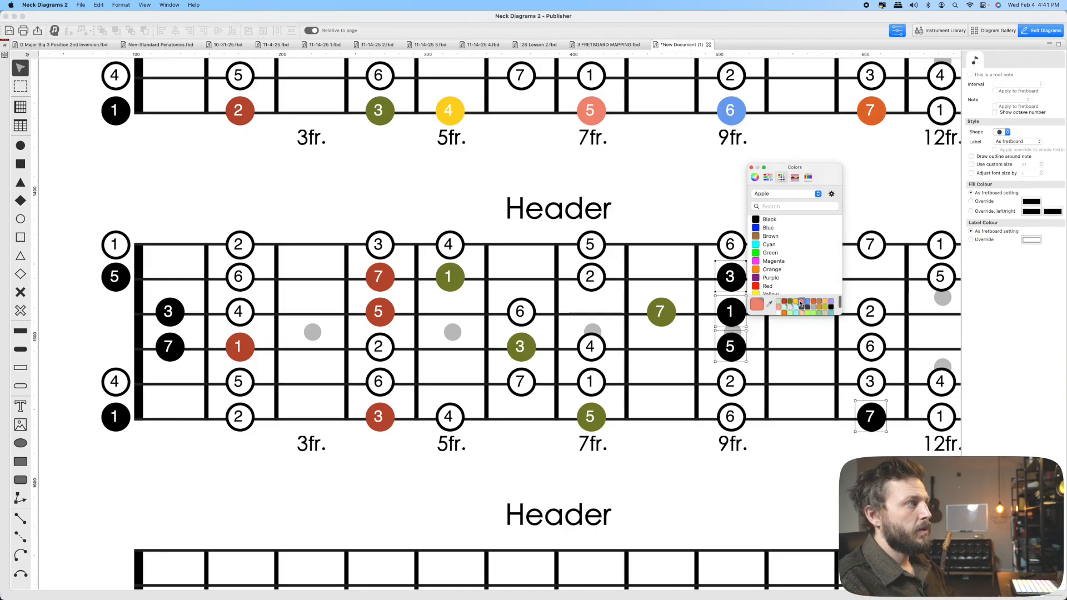
pyautogui.click(783, 465)
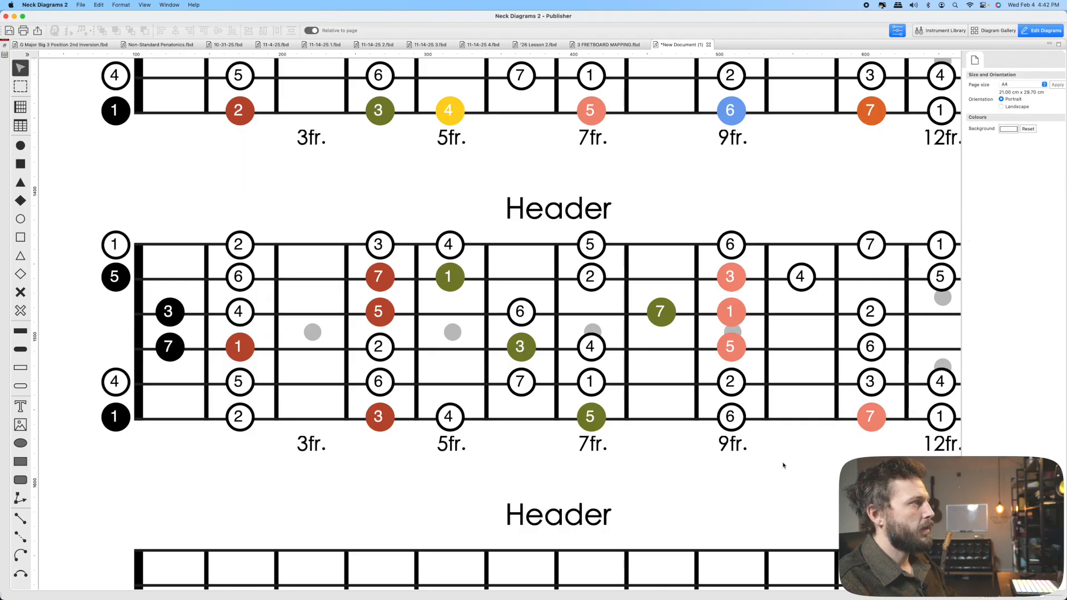
# - Narrow the page properties area to widen the canvas around the four-shape fretboard, keeping it in view up to fret 12
pyautogui.hscroll(3, 782, 465)
pyautogui.scroll(2, 783, 466)
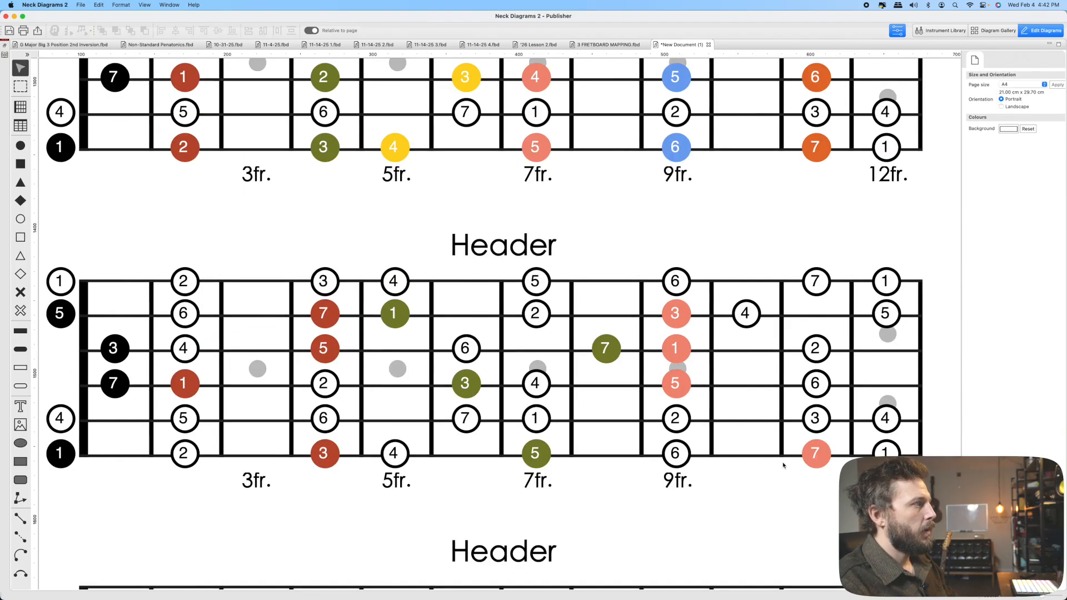
pyautogui.scroll(-2, 783, 465)
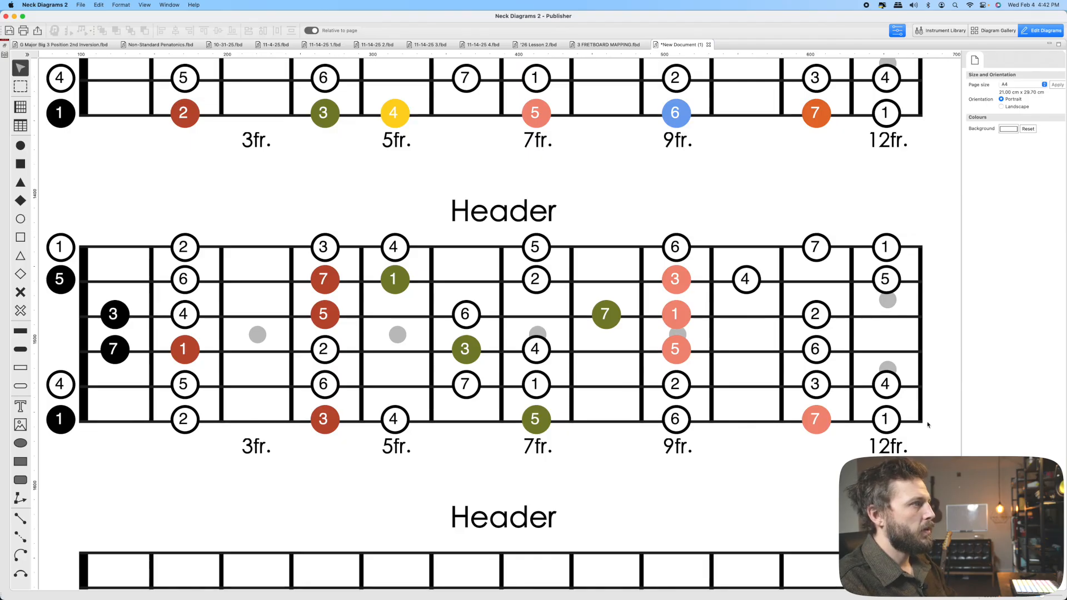
pyautogui.moveTo(962, 419); pyautogui.dragTo(1050, 417)
pyautogui.hscroll(-3, 710, 469)
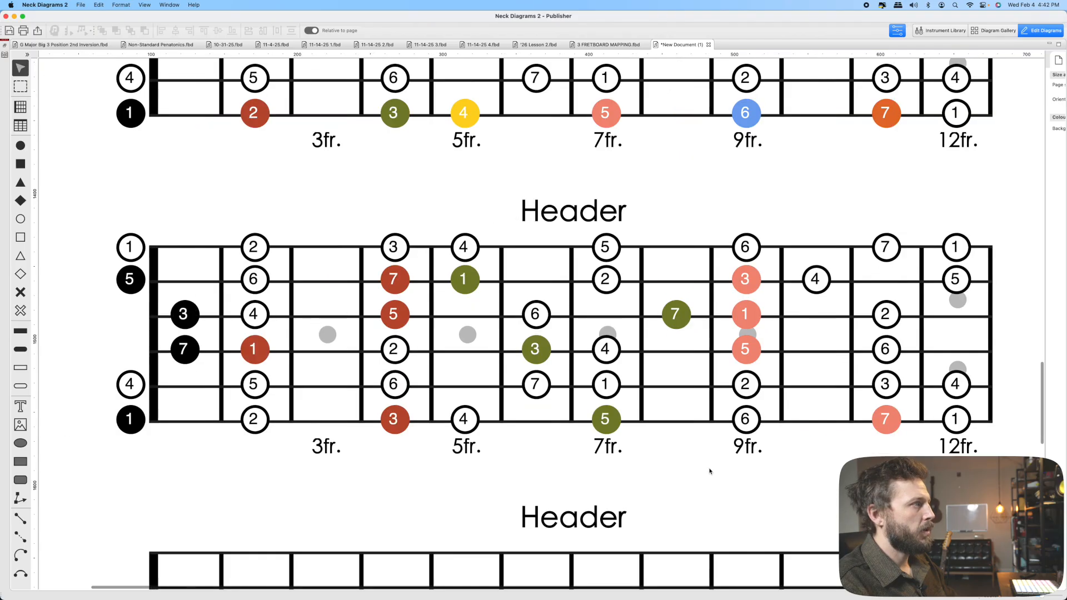
# - Replace the header above the colour-coded four-shape fretboard with the title "E Major 7 Inversions"
pyautogui.doubleClick(574, 215)
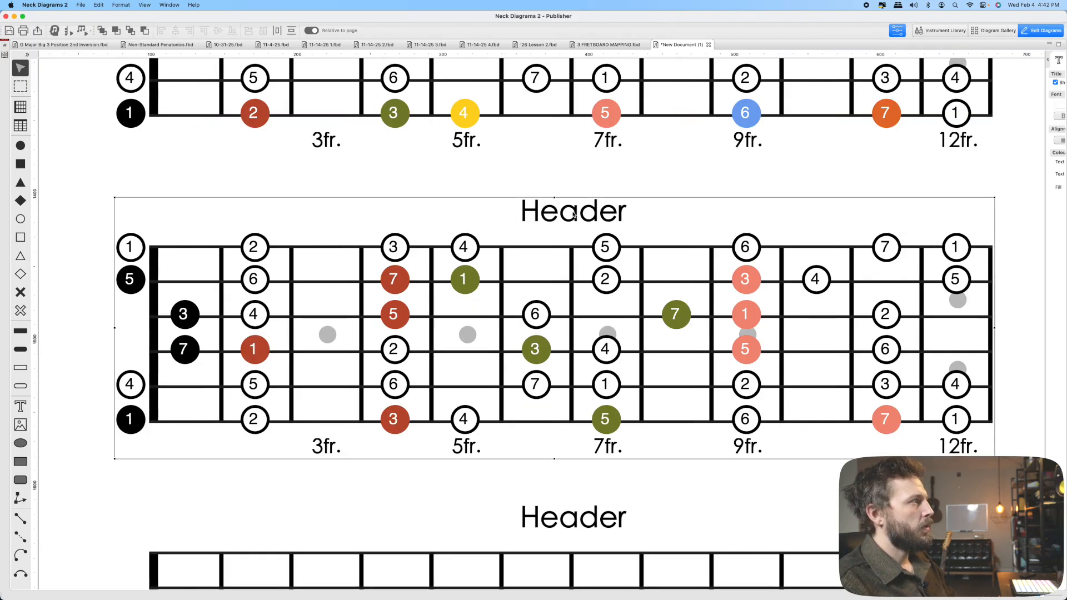
pyautogui.moveTo(640, 211); pyautogui.dragTo(486, 203)
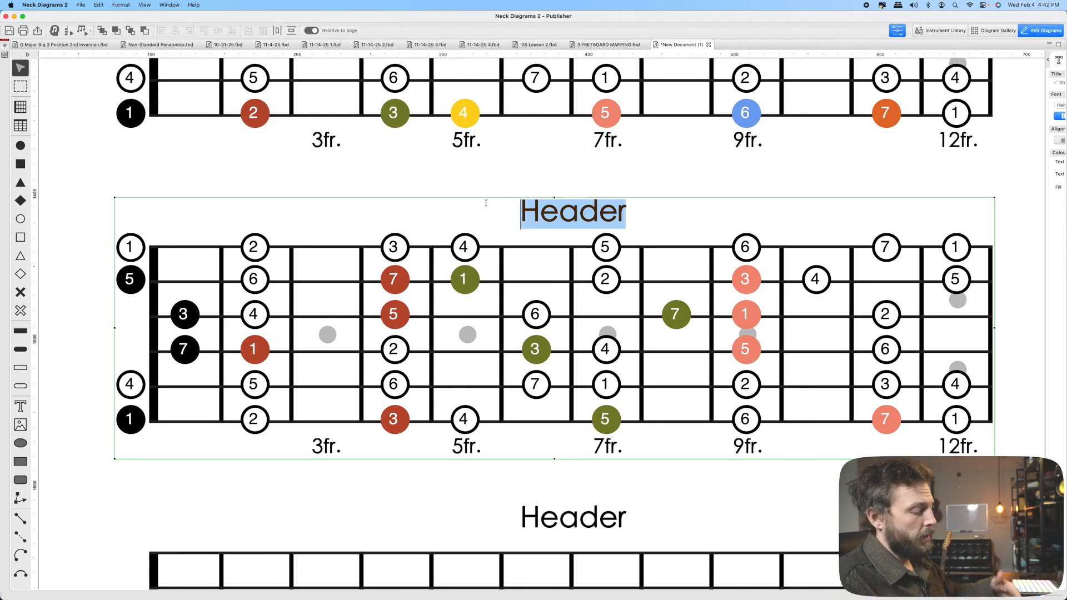
pyautogui.write('E')
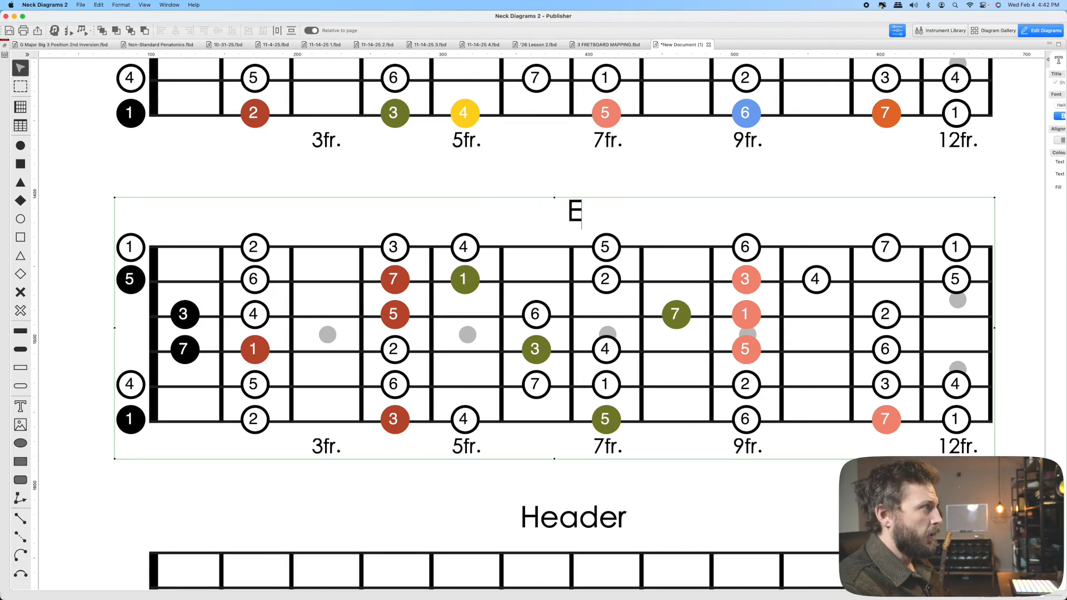
pyautogui.write(' Major 7')
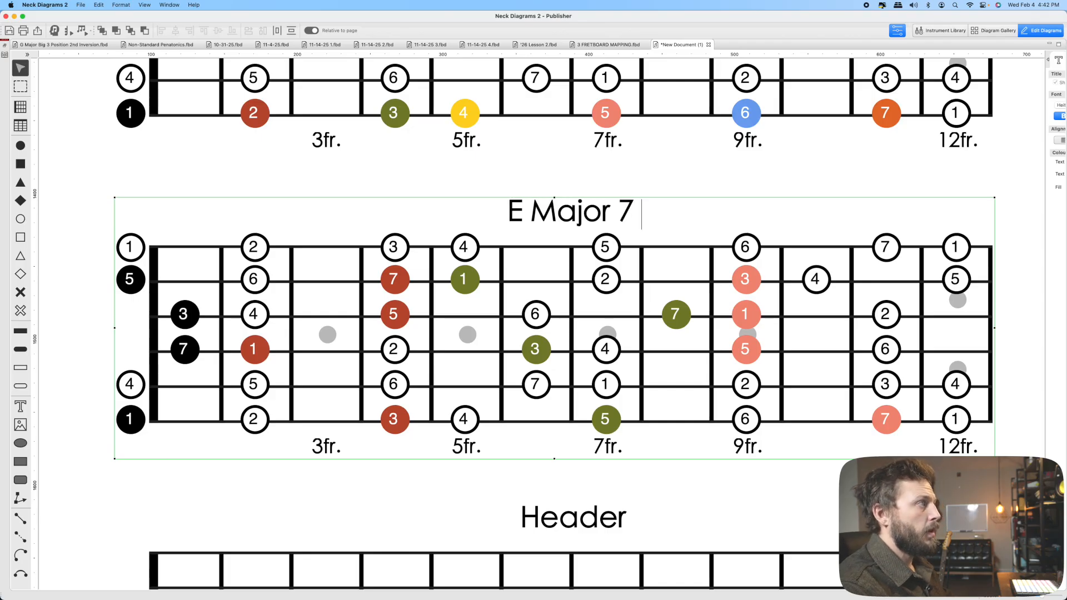
pyautogui.write(' Inversio')
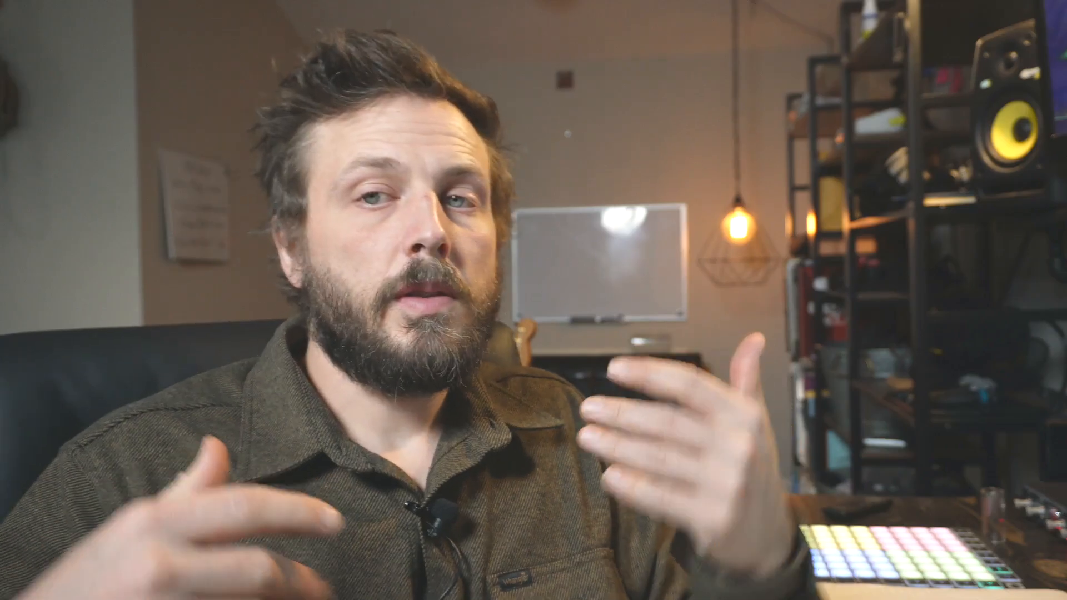